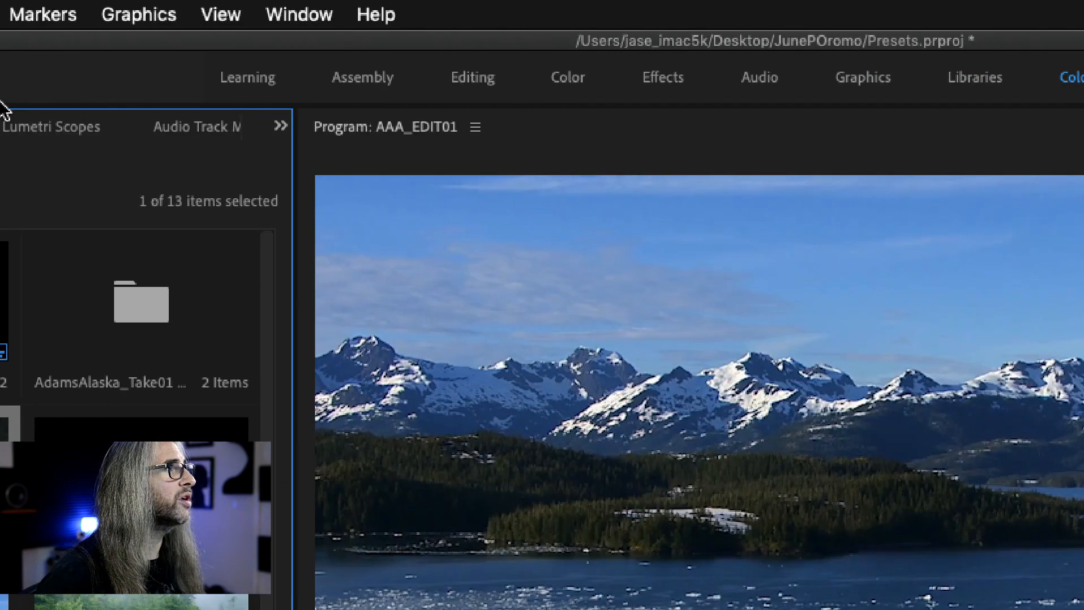
pyautogui.click(300, 15)
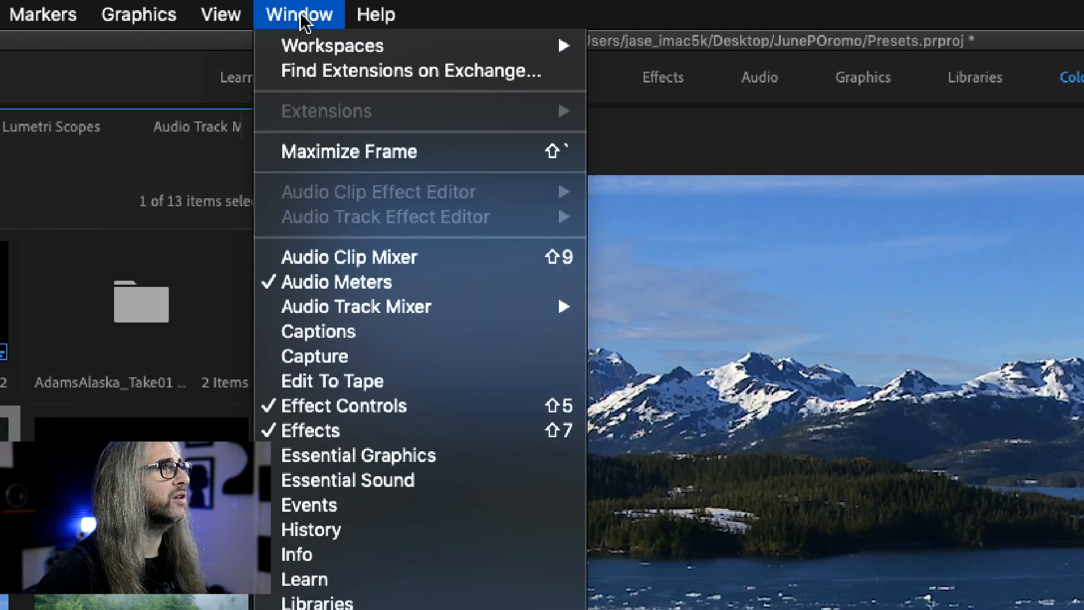
pyautogui.moveTo(309, 45)
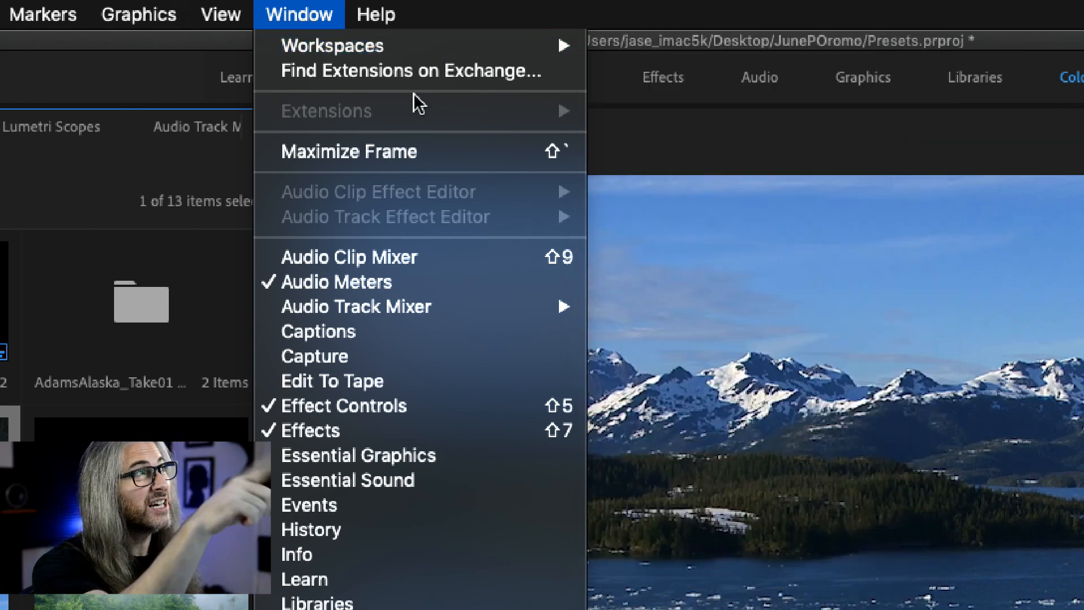
pyautogui.click(507, 5)
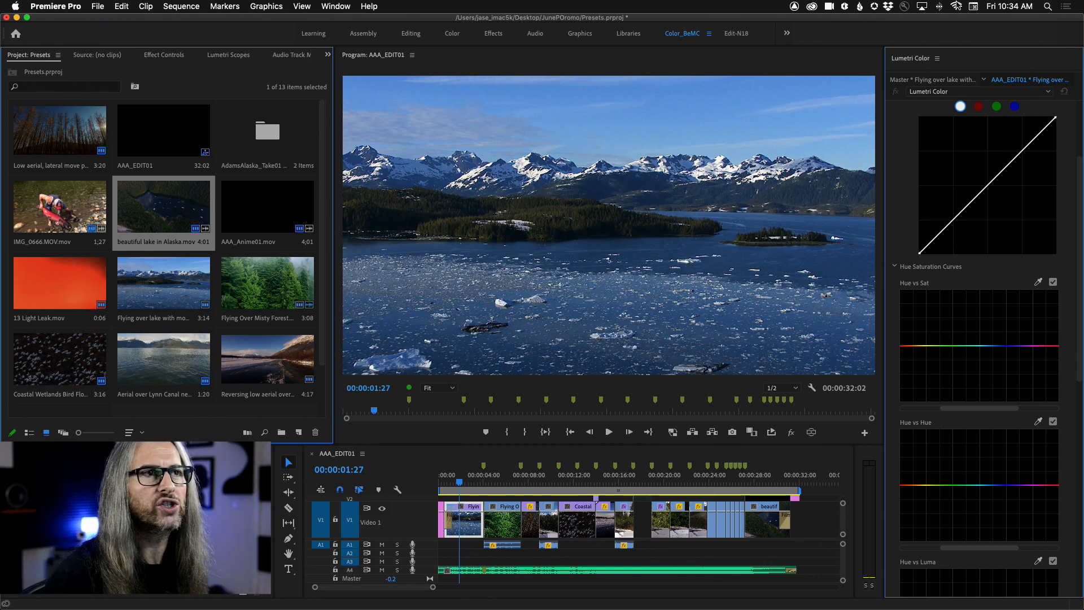
# Step: In the lake clip's Basic Correction, set Temperature to 65.7, Contrast to 21.5, Highlights to 5.0 and Saturation to 108.3
pyautogui.click(1080, 127)
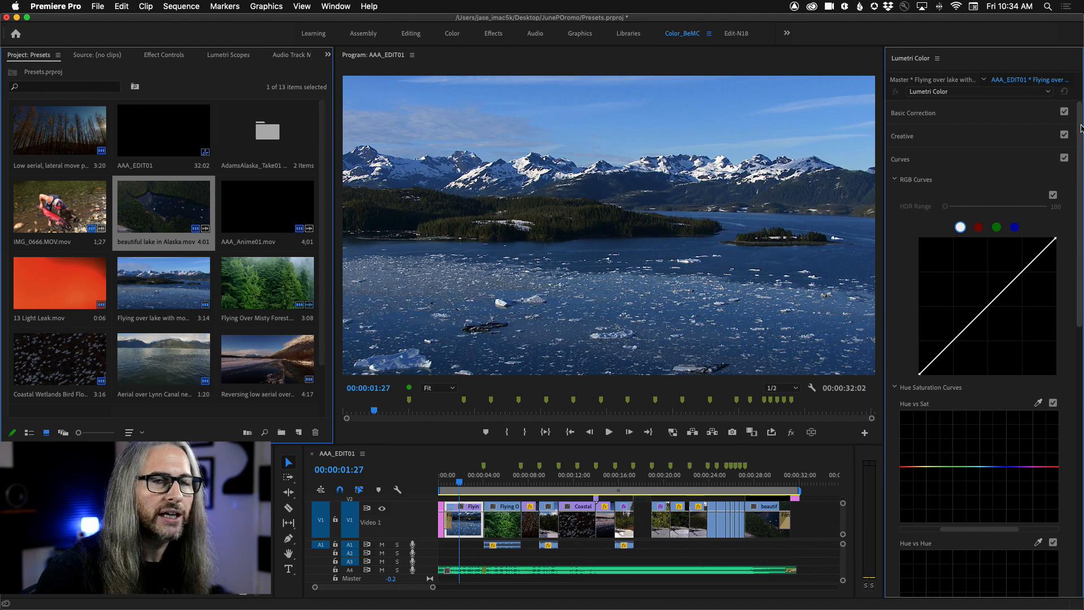
pyautogui.click(986, 118)
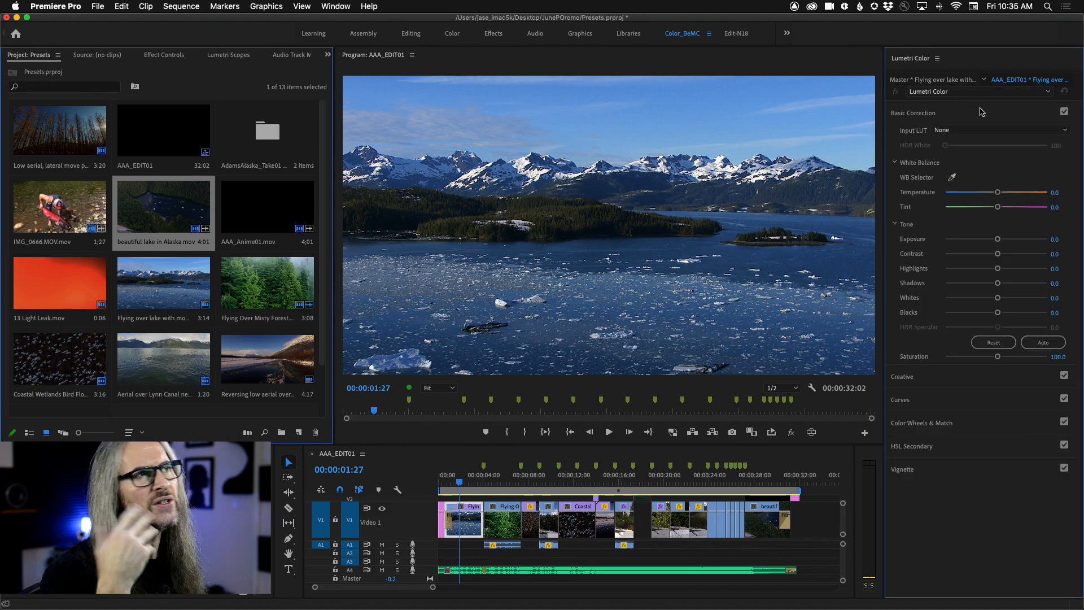
pyautogui.moveTo(998, 193); pyautogui.dragTo(1024, 197)
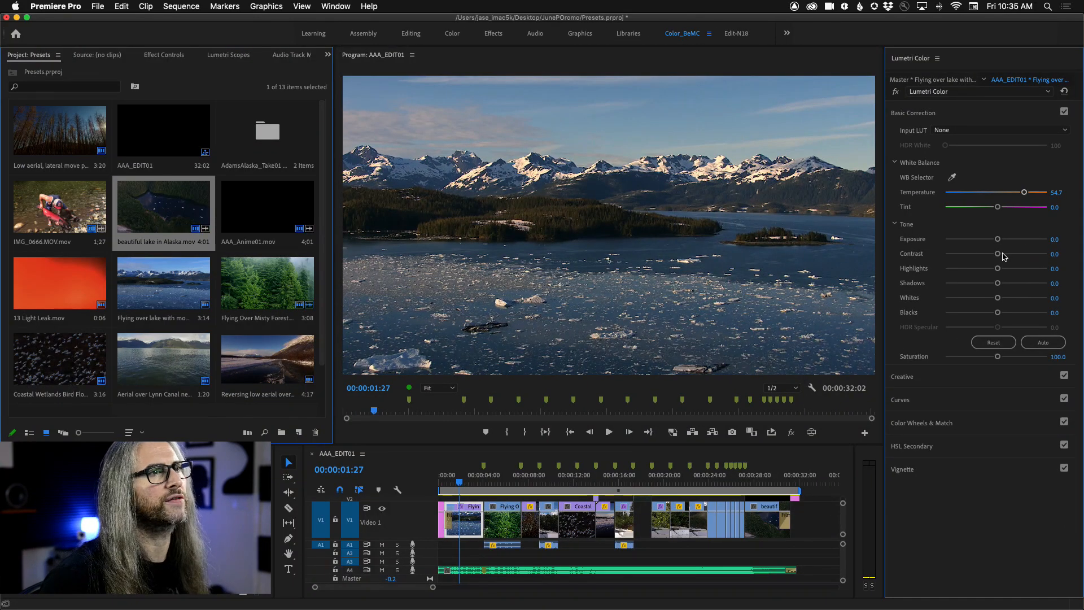
pyautogui.moveTo(997, 253); pyautogui.dragTo(1008, 256)
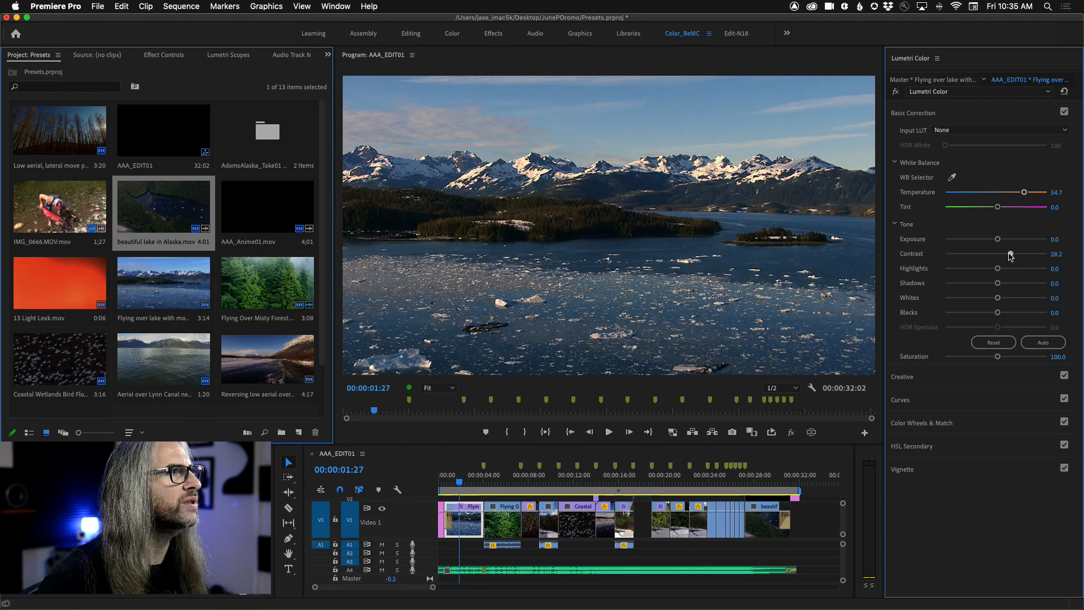
pyautogui.moveTo(1029, 194); pyautogui.dragTo(1030, 192)
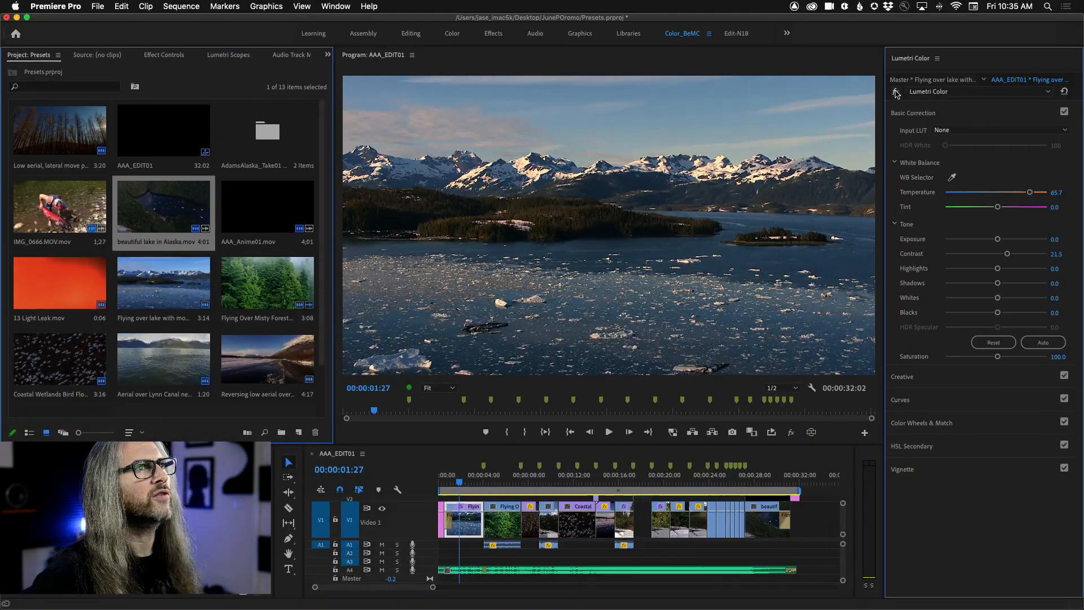
pyautogui.click(896, 92)
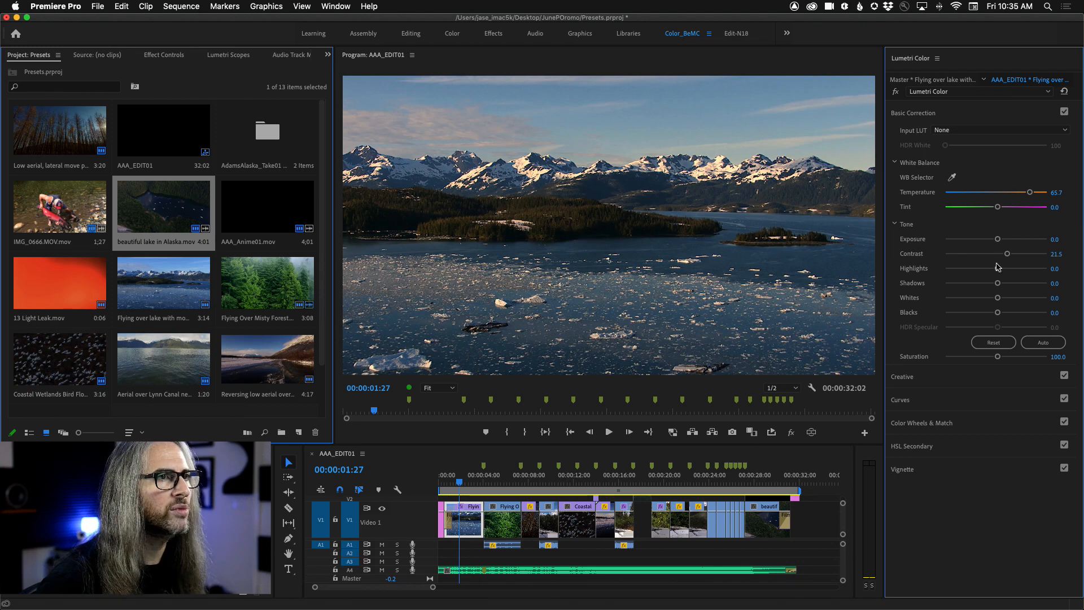
pyautogui.moveTo(998, 269); pyautogui.dragTo(999, 271)
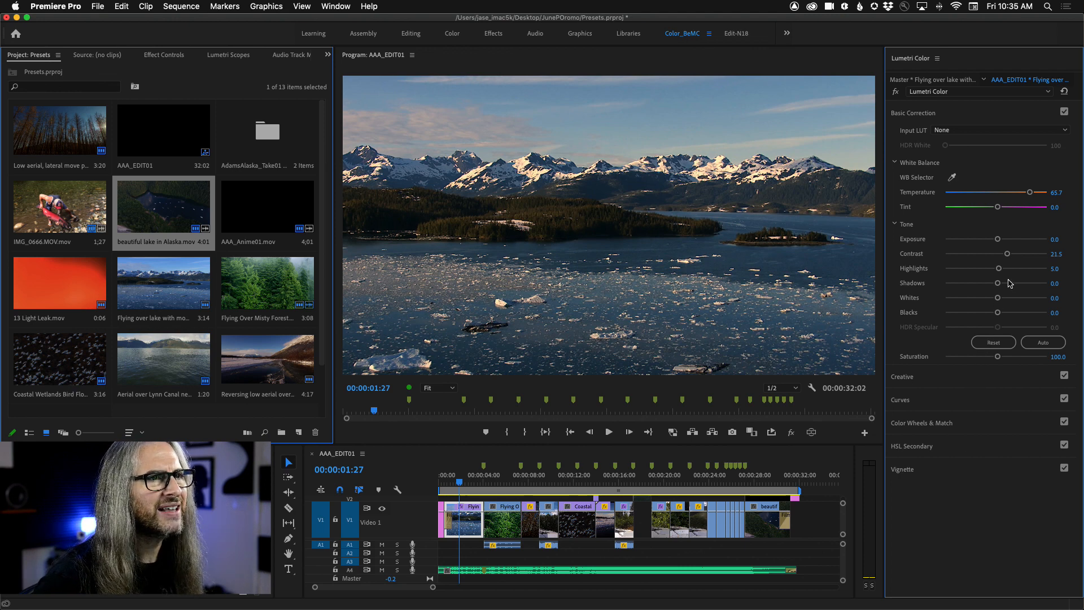
pyautogui.moveTo(1000, 359); pyautogui.dragTo(1001, 358)
# Step: Add a vignette with Amount -1.0 to the lake clip and compare the grade with the Lumetri effect off and on
pyautogui.click(963, 469)
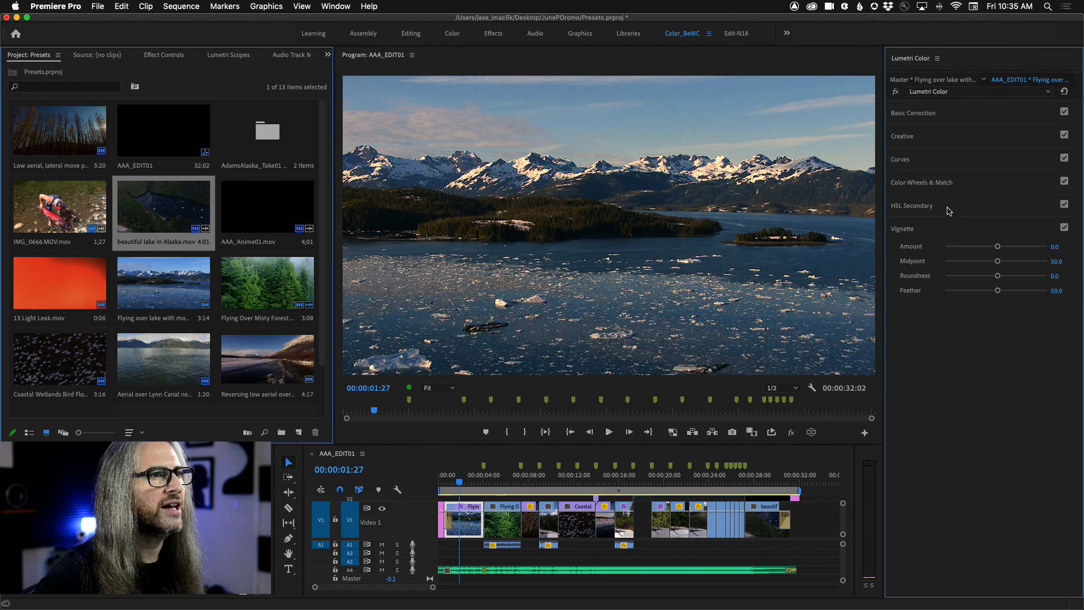
pyautogui.moveTo(998, 247); pyautogui.dragTo(979, 252)
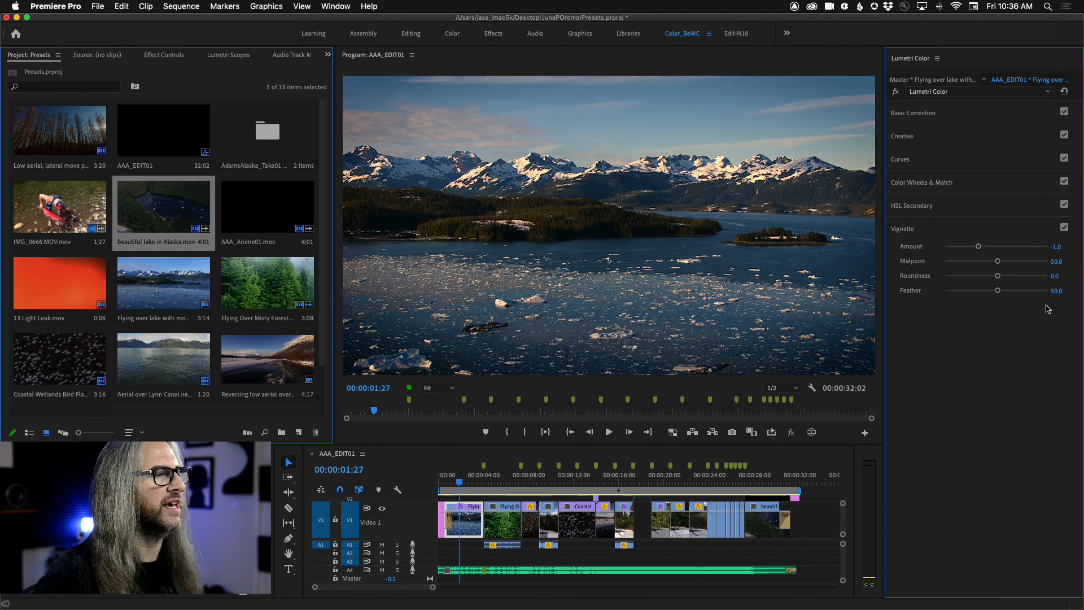
pyautogui.click(897, 92)
pyautogui.click(898, 91)
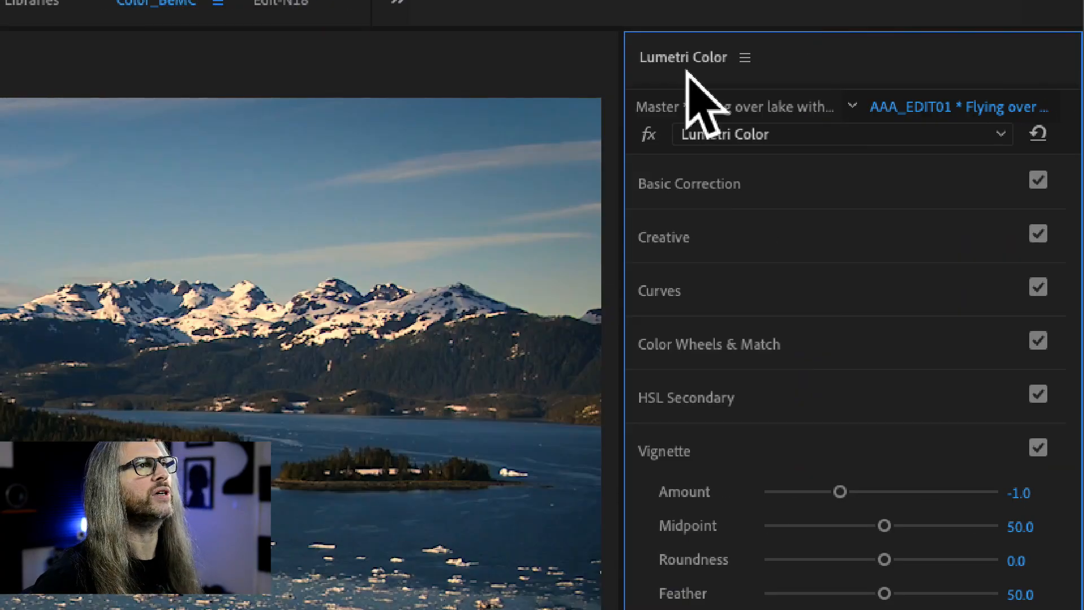
# Step: Save the Lumetri grade as a preset named AlaskaWarm with the Scale type and no description
pyautogui.click(937, 59)
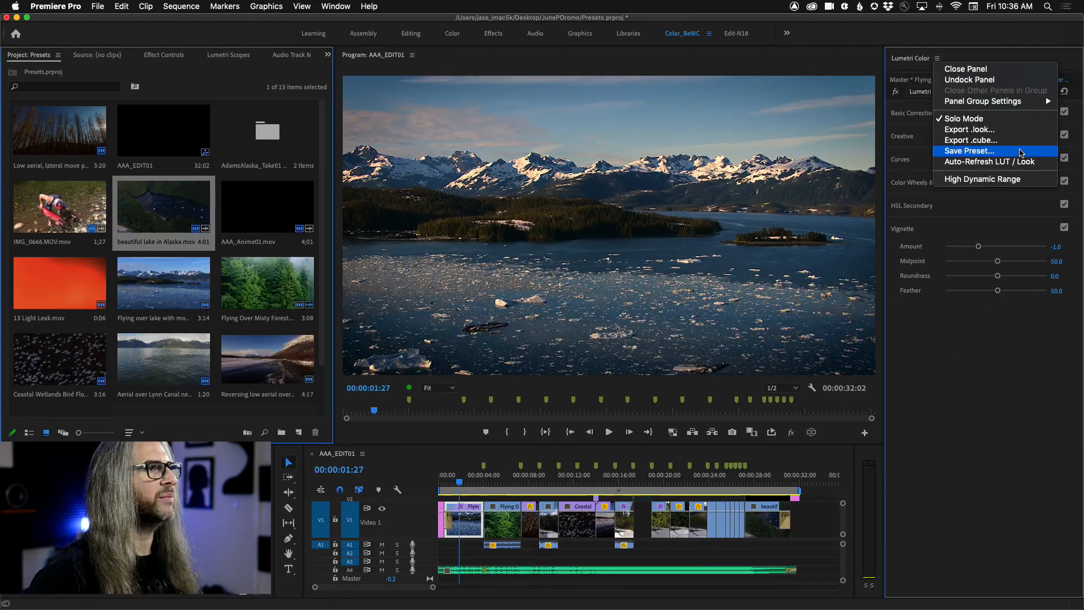
pyautogui.click(1022, 151)
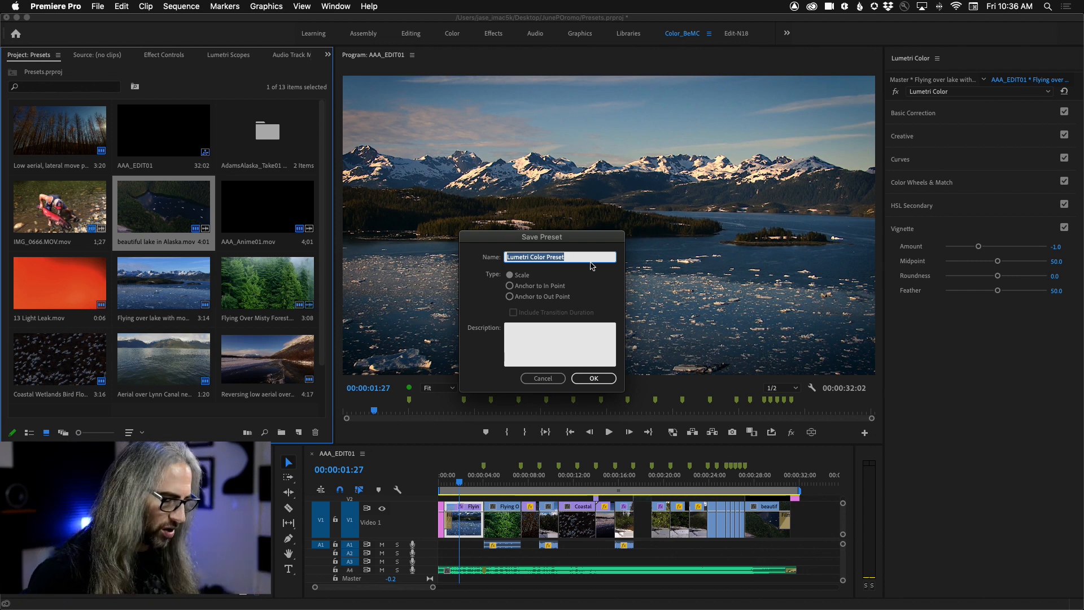
pyautogui.write('AlaskaWarm')
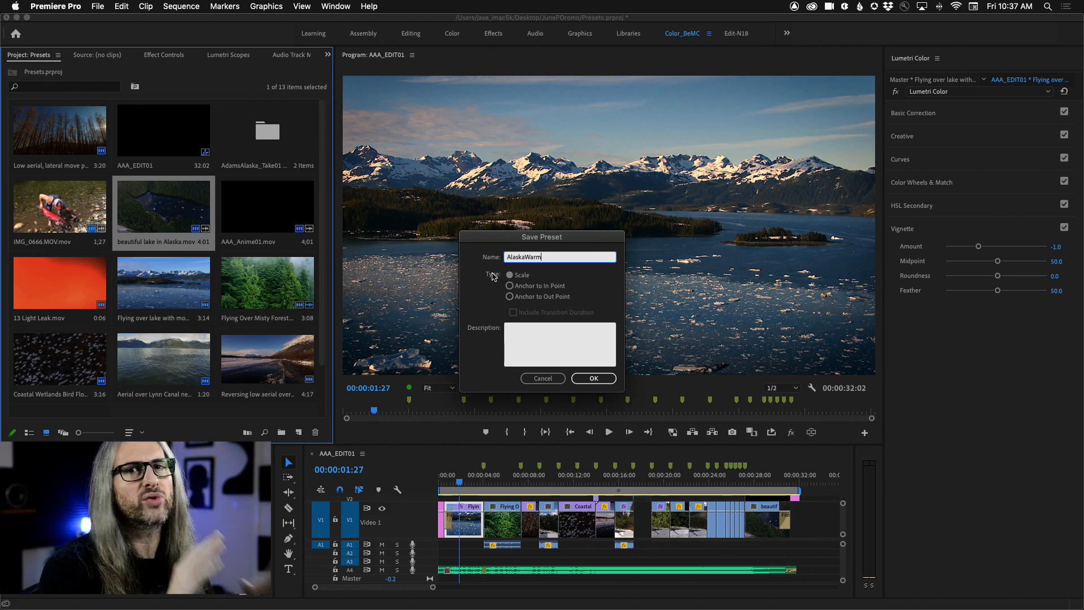
pyautogui.click(535, 337)
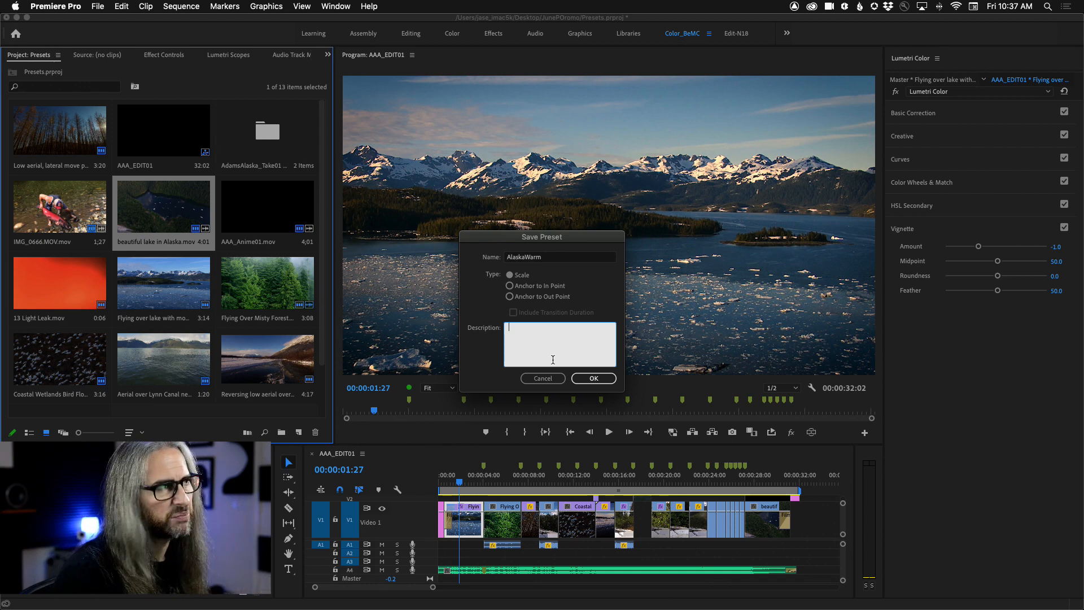
pyautogui.click(594, 378)
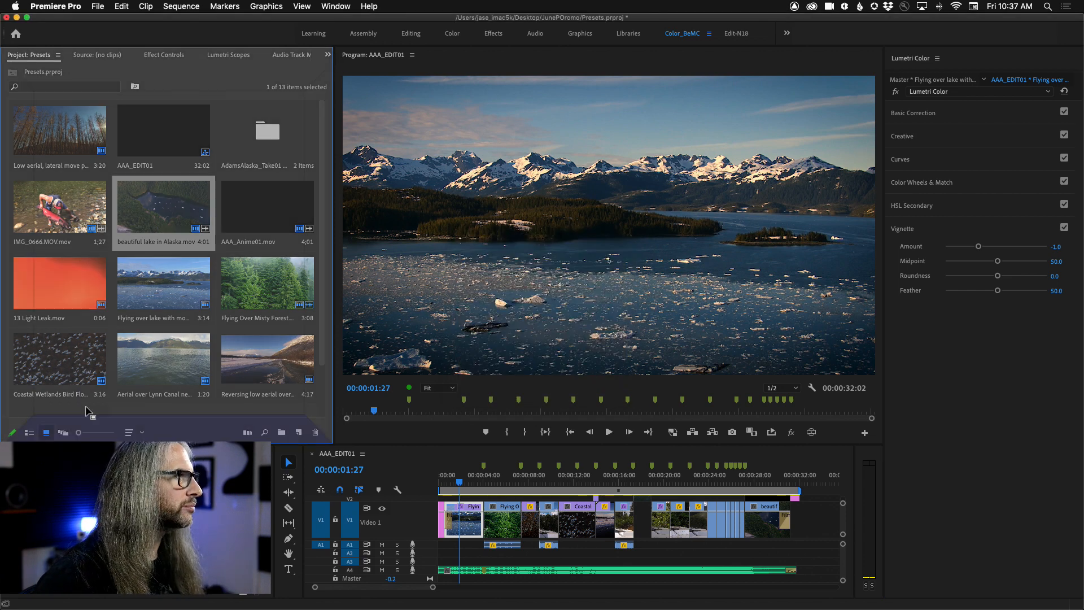
# Step: Apply the saved AlaskaWarm preset to the GOPR0049.MP4 clip in the timeline at 00:00:09:20
pyautogui.hotkey('shift', '7')
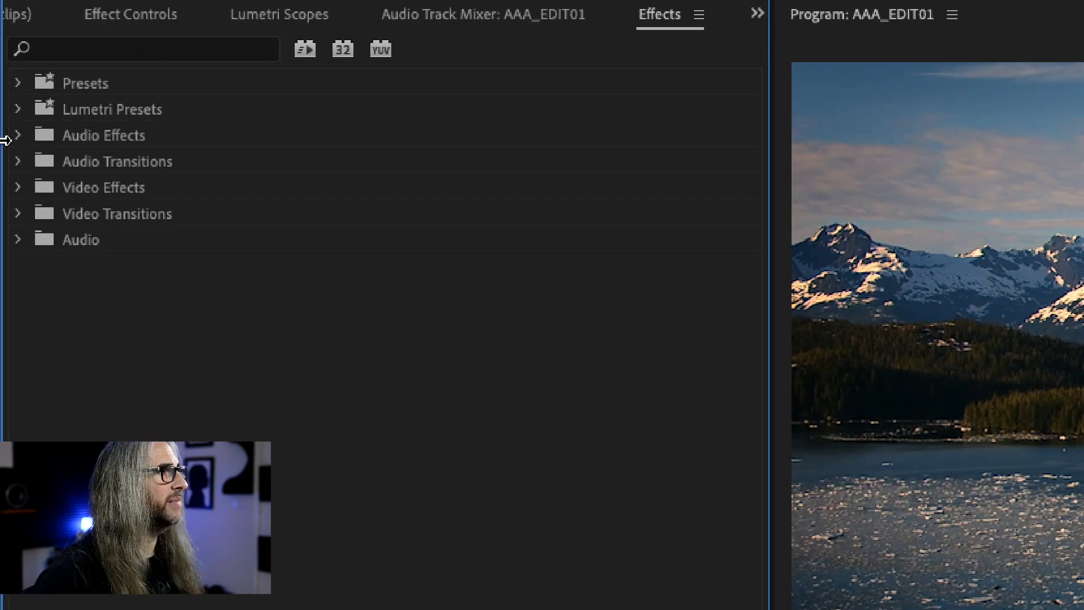
pyautogui.click(18, 83)
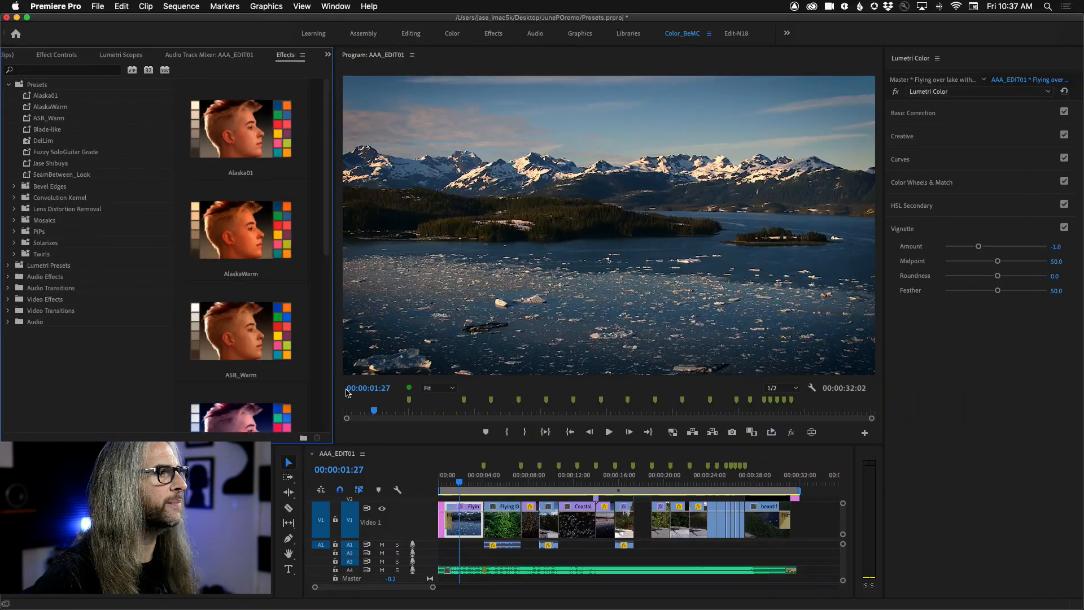
pyautogui.moveTo(460, 485); pyautogui.dragTo(547, 484)
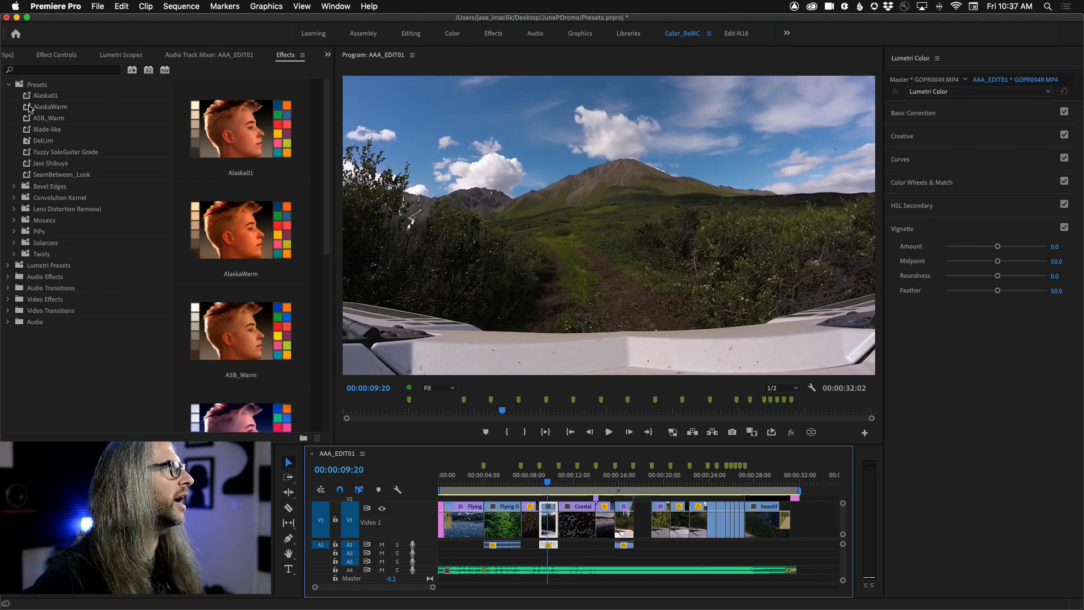
pyautogui.moveTo(26, 107); pyautogui.dragTo(549, 522)
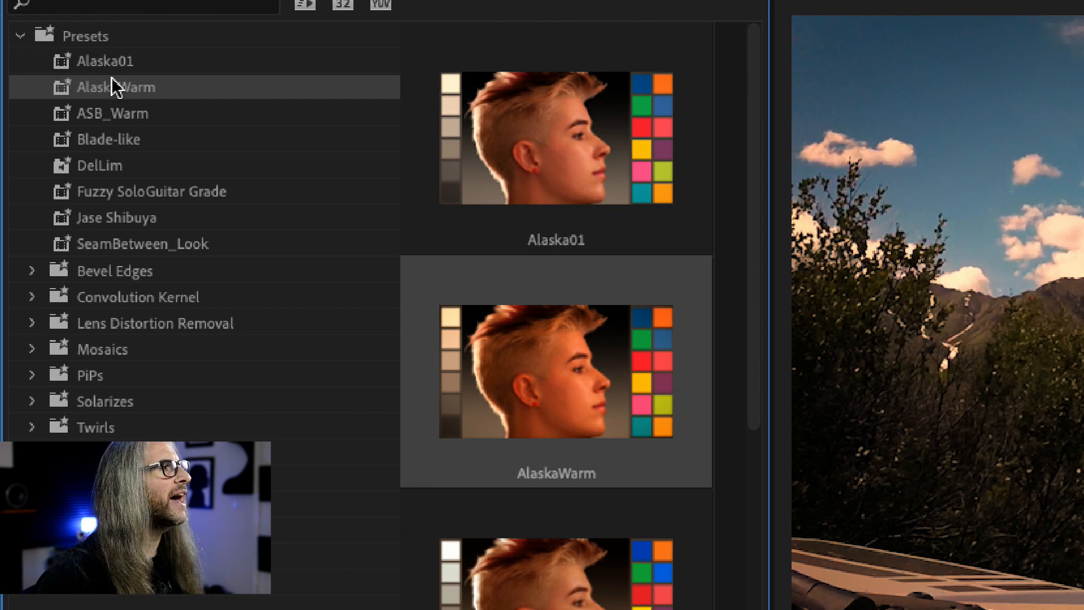
# Step: Review the import and export options for effect presets and collapse the Presets bin
pyautogui.rightClick(88, 44)
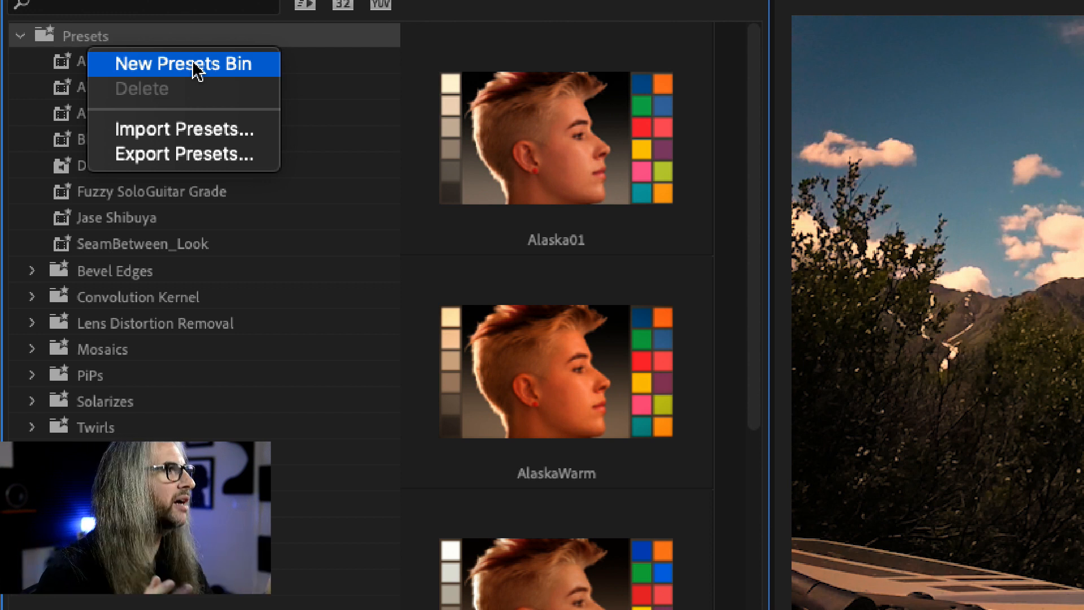
pyautogui.click(121, 35)
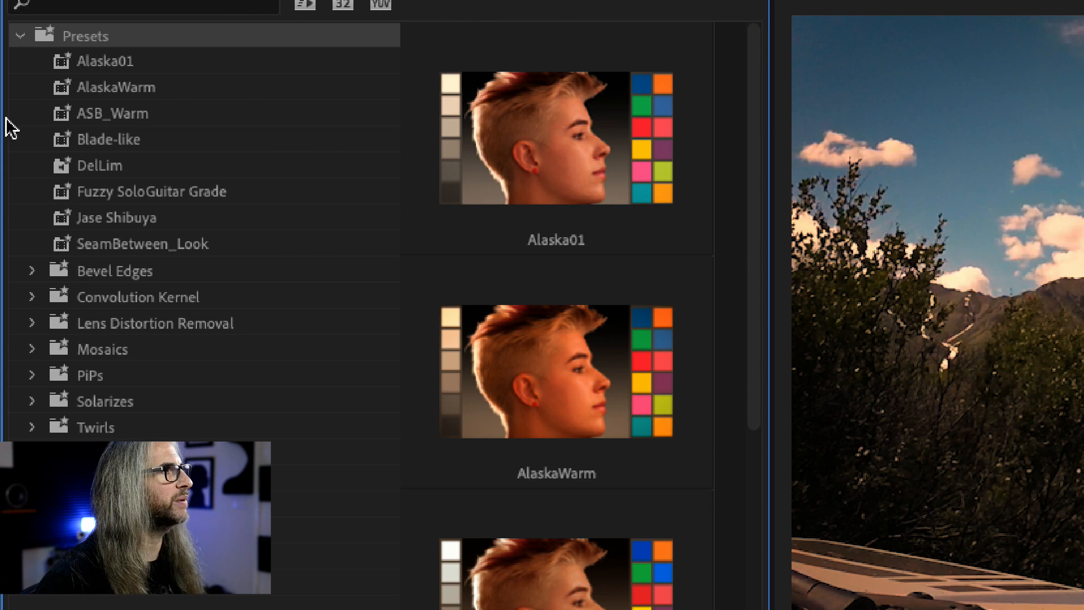
pyautogui.click(18, 36)
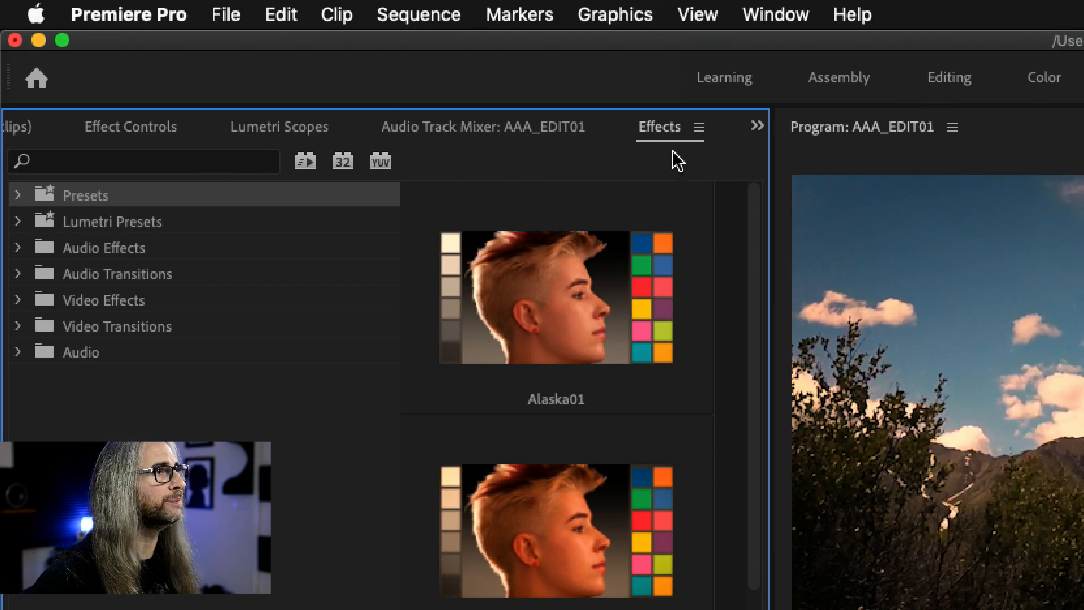
pyautogui.click(701, 130)
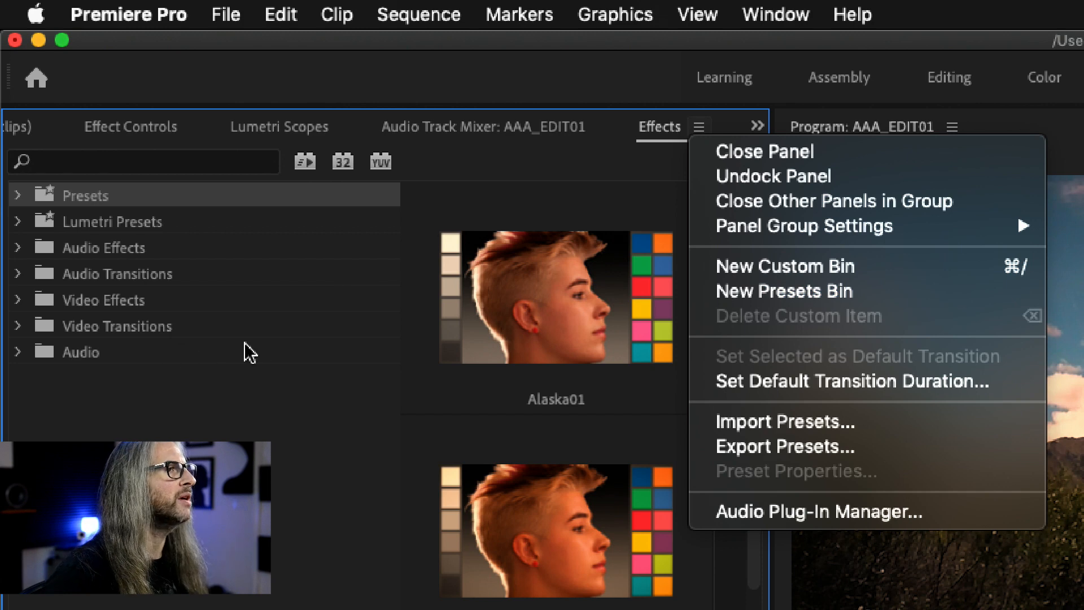
pyautogui.click(252, 386)
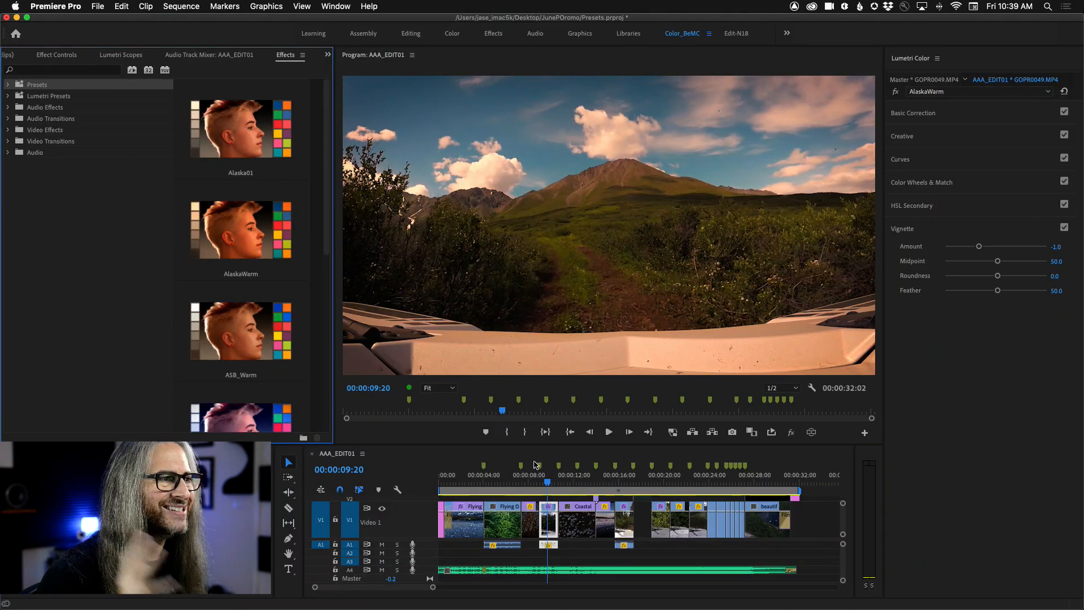
# Step: Move the playhead back to the start of the lake clip at 00:00:00:18
pyautogui.moveTo(547, 481); pyautogui.dragTo(465, 486)
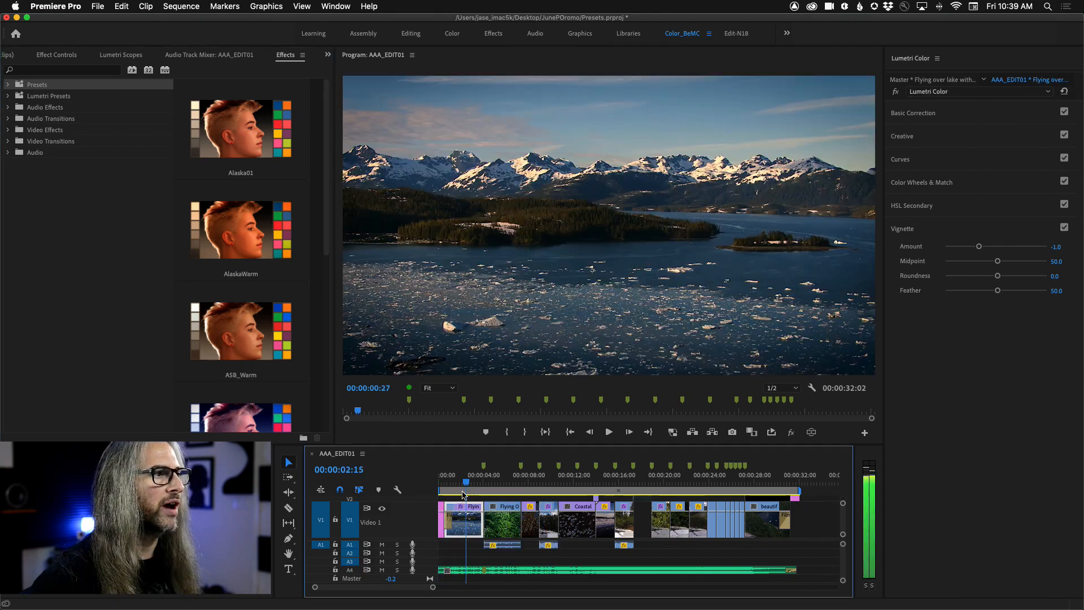
pyautogui.click(465, 483)
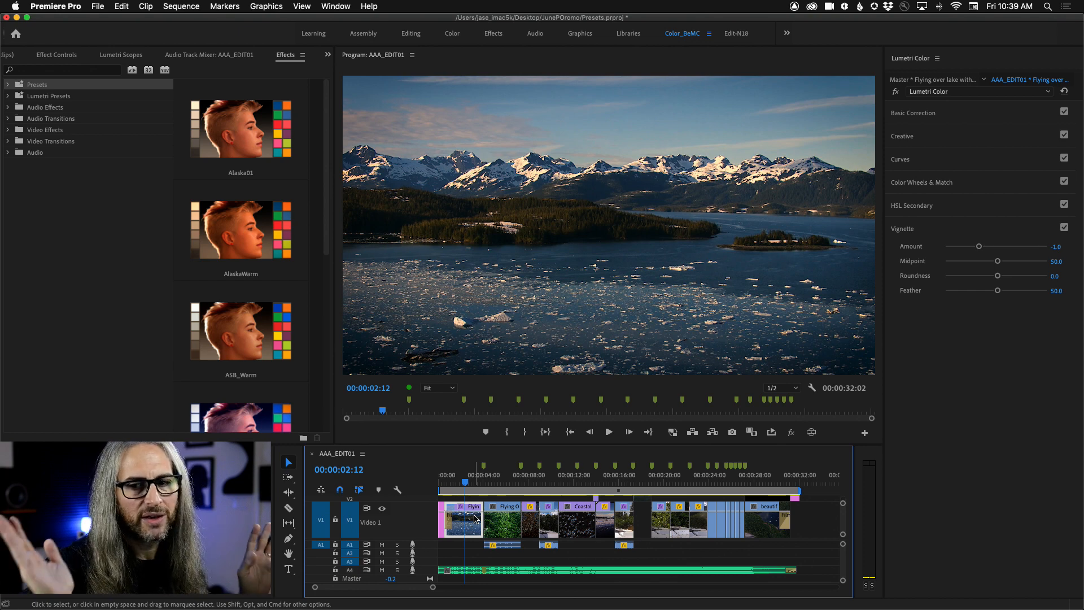
pyautogui.click(453, 485)
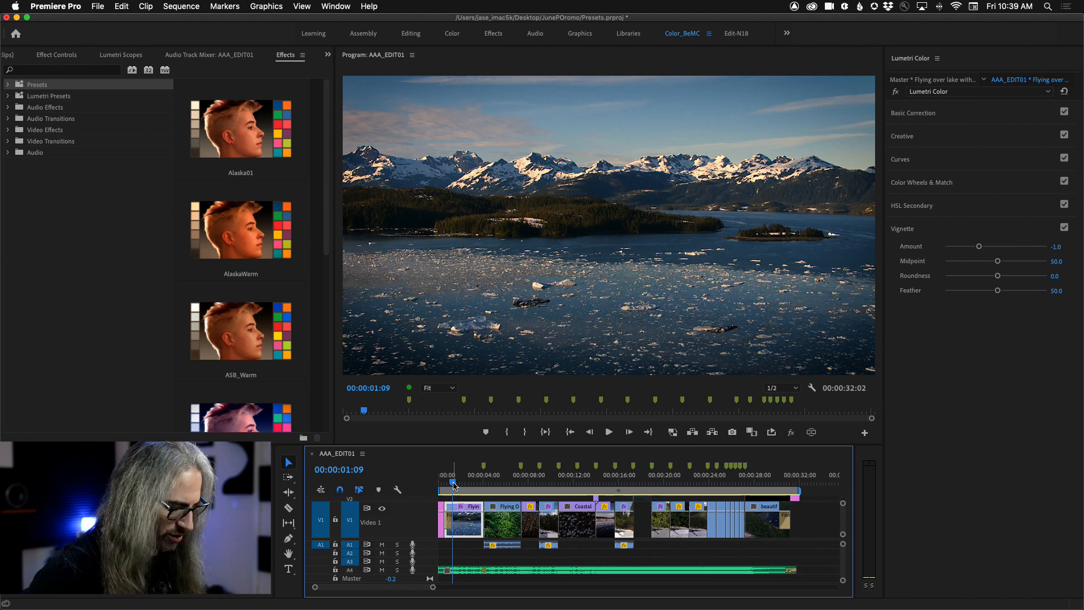
pyautogui.moveTo(453, 485); pyautogui.dragTo(445, 485)
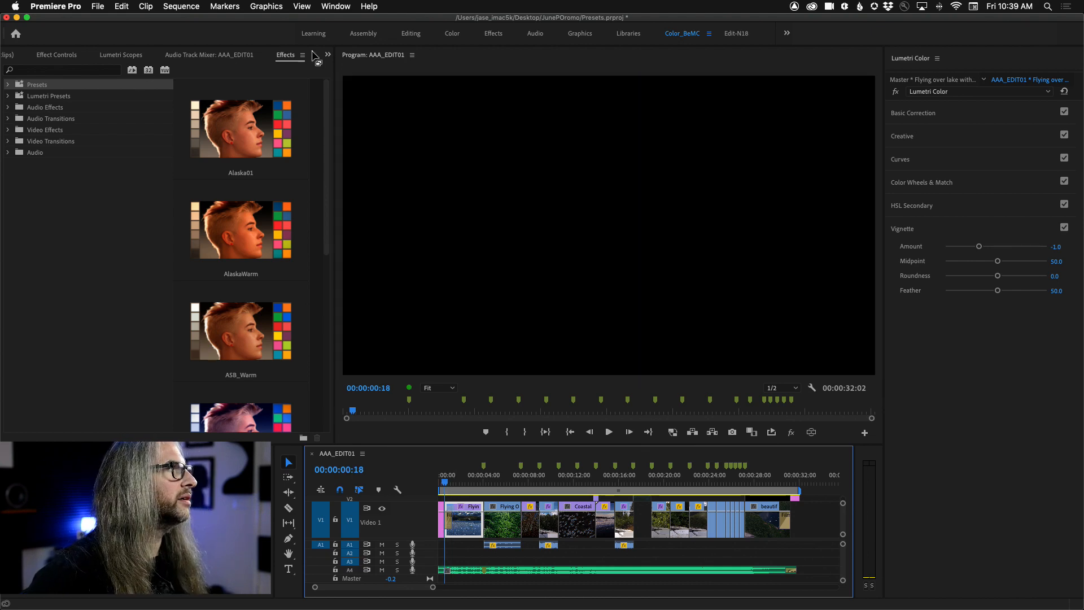
# Step: Expand Lumetri's Basic Correction settings for the lake clip at 00:00:00:19 and limit its effect controls to edited properties
pyautogui.click(72, 59)
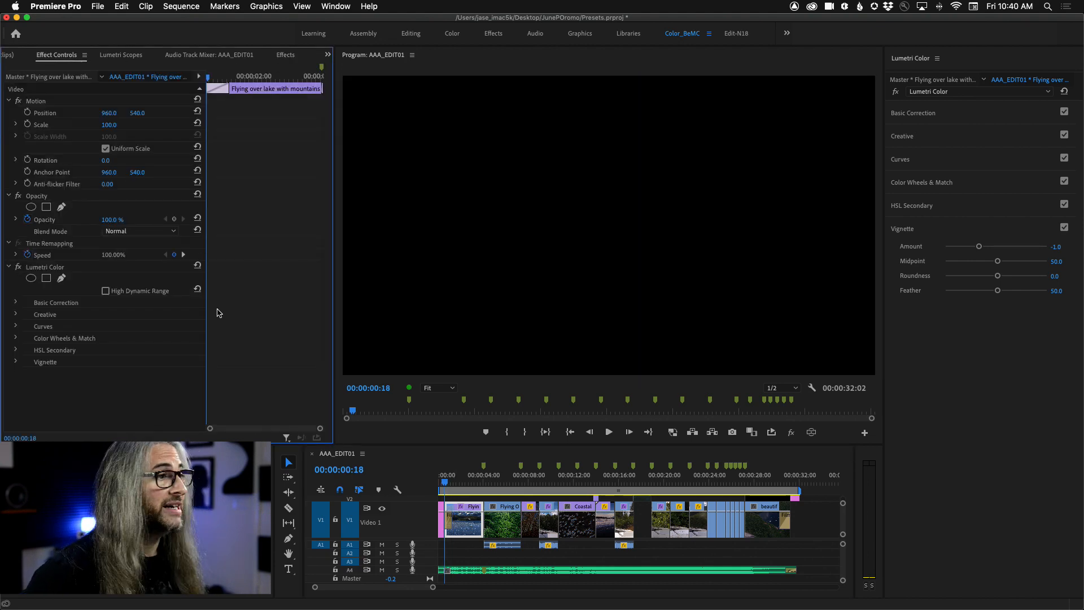
pyautogui.press('Right')
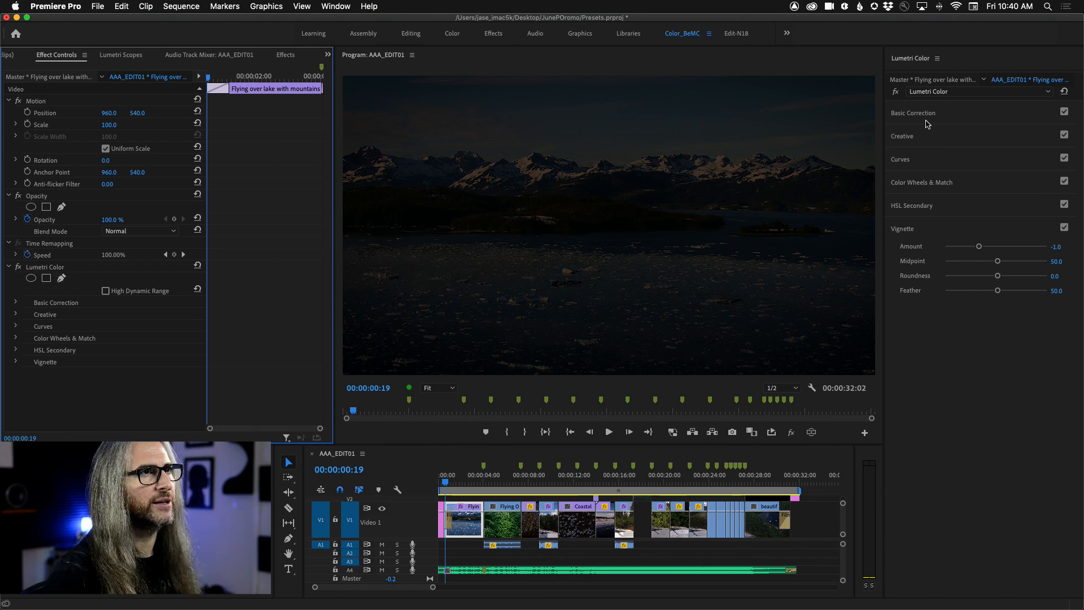
pyautogui.click(947, 116)
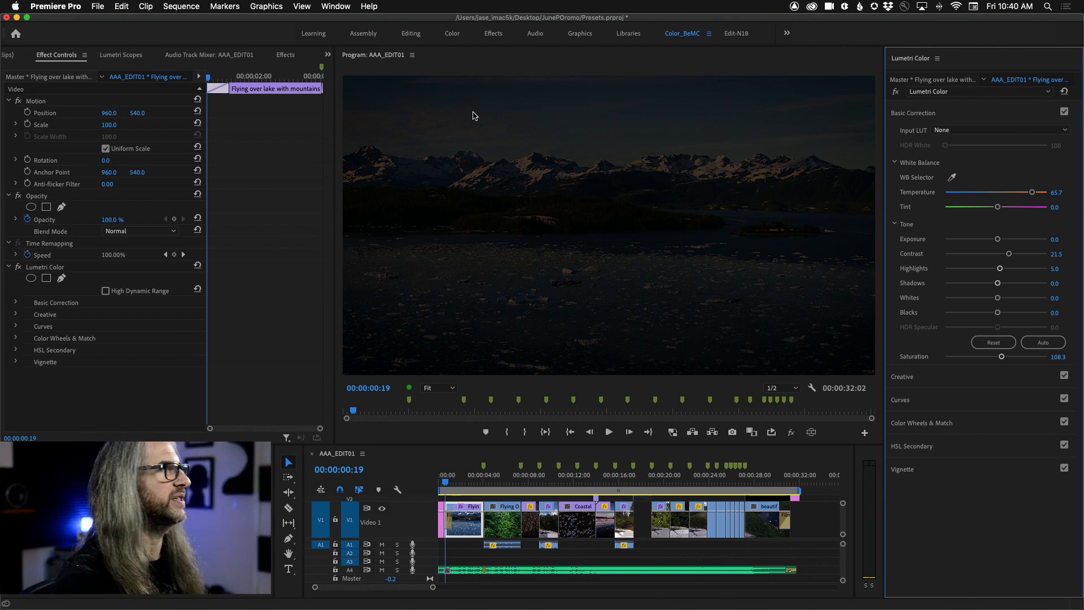
pyautogui.click(2, 145)
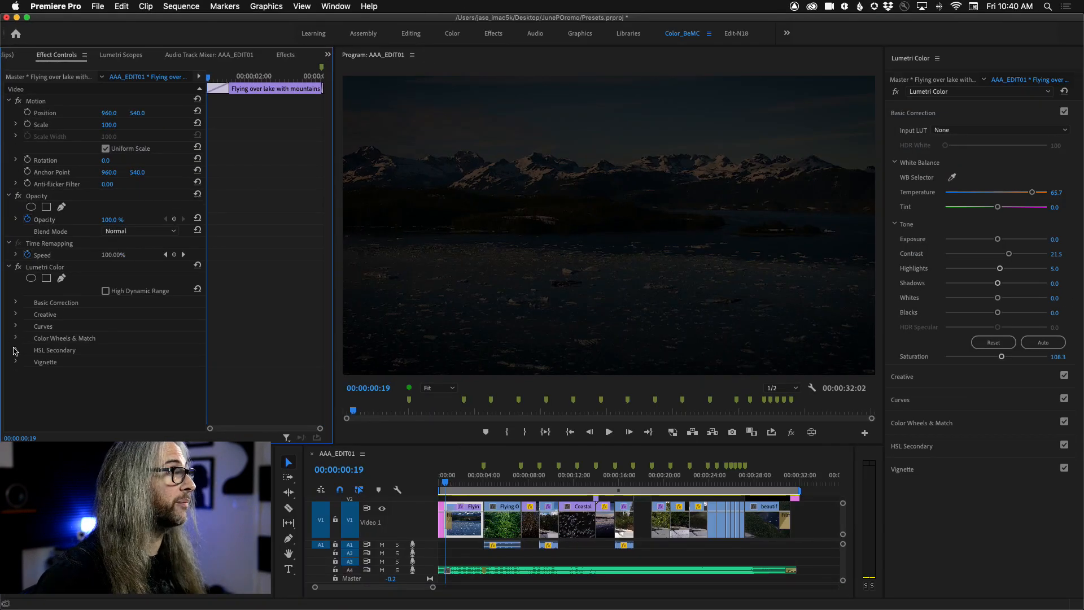
pyautogui.click(15, 304)
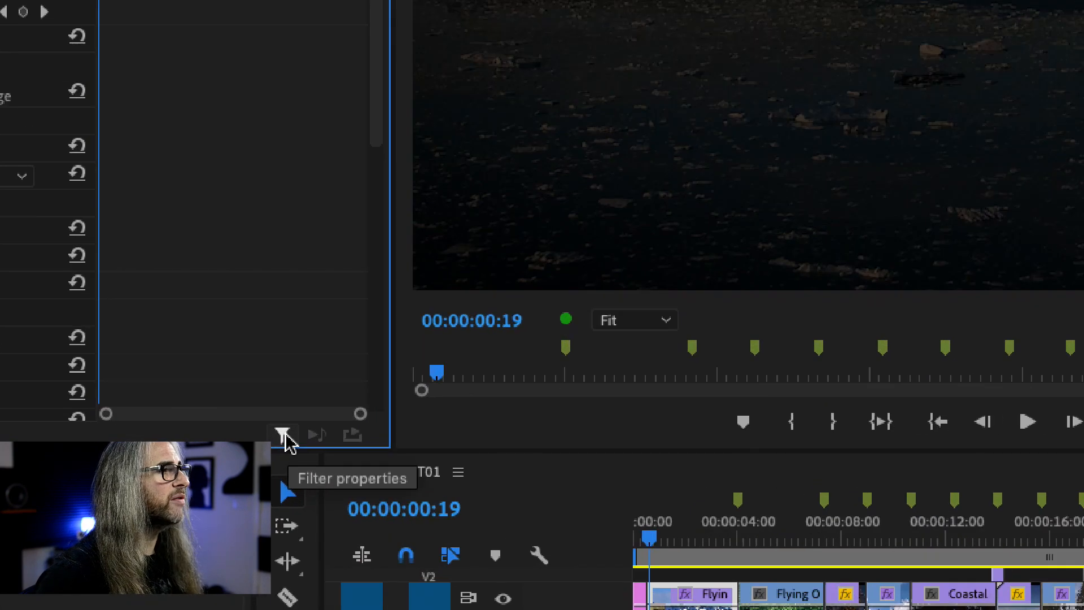
pyautogui.click(286, 438)
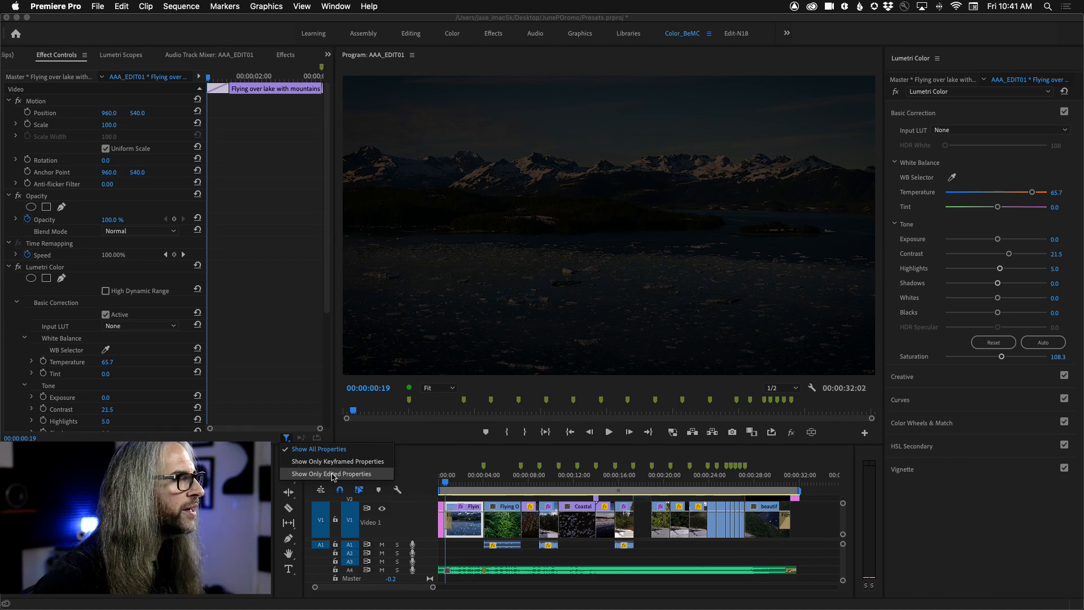
pyautogui.click(333, 476)
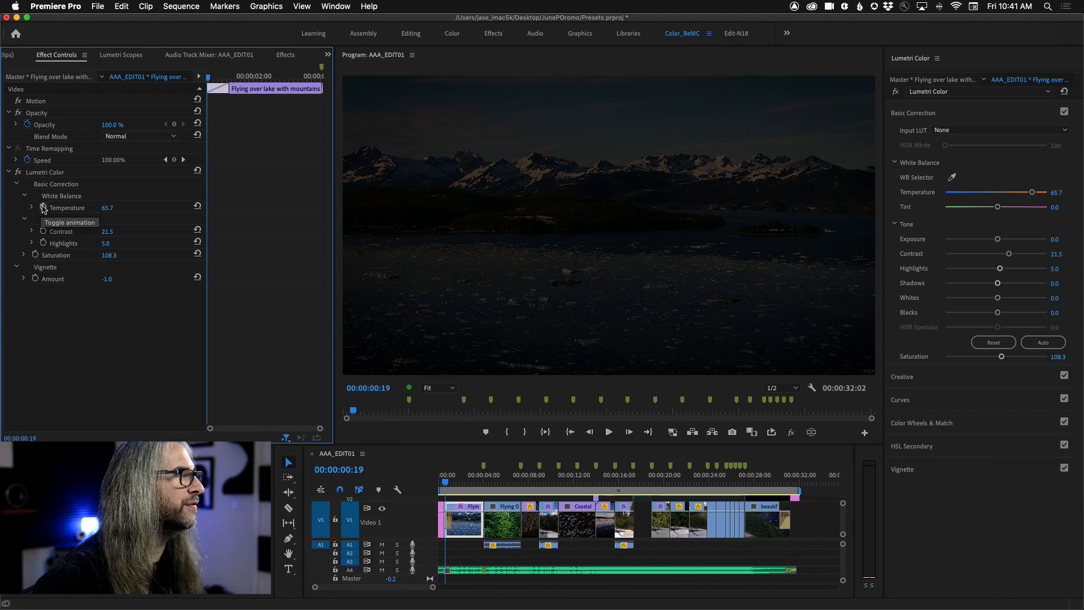
# Step: Animate the lake clip's Lumetri Temperature from a keyframe at 00:00:00:19 to -24.3 at 00:00:02:29
pyautogui.click(44, 208)
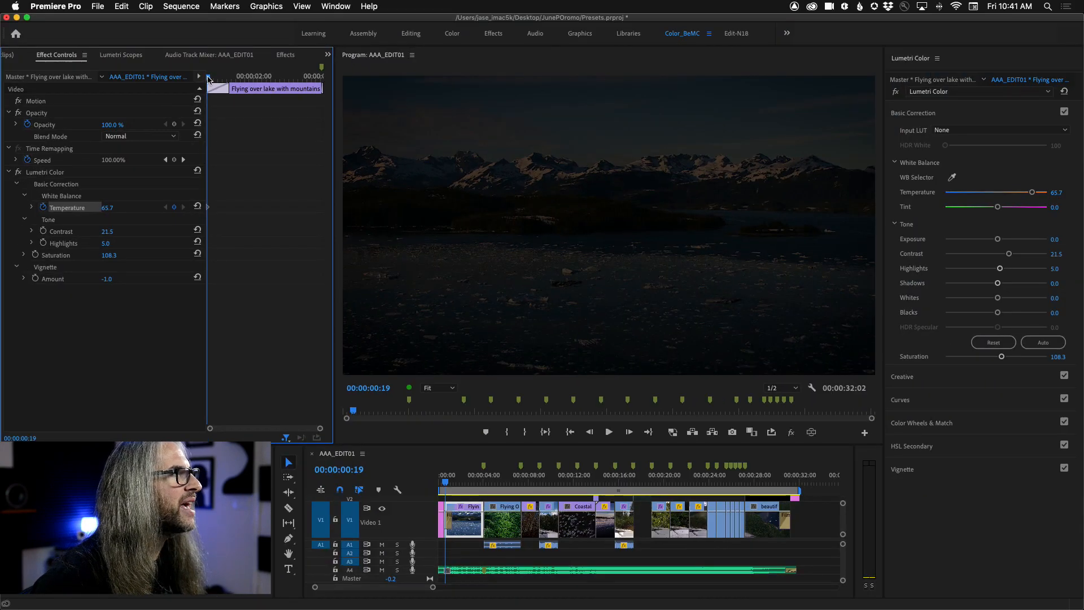
pyautogui.moveTo(209, 78); pyautogui.dragTo(286, 79)
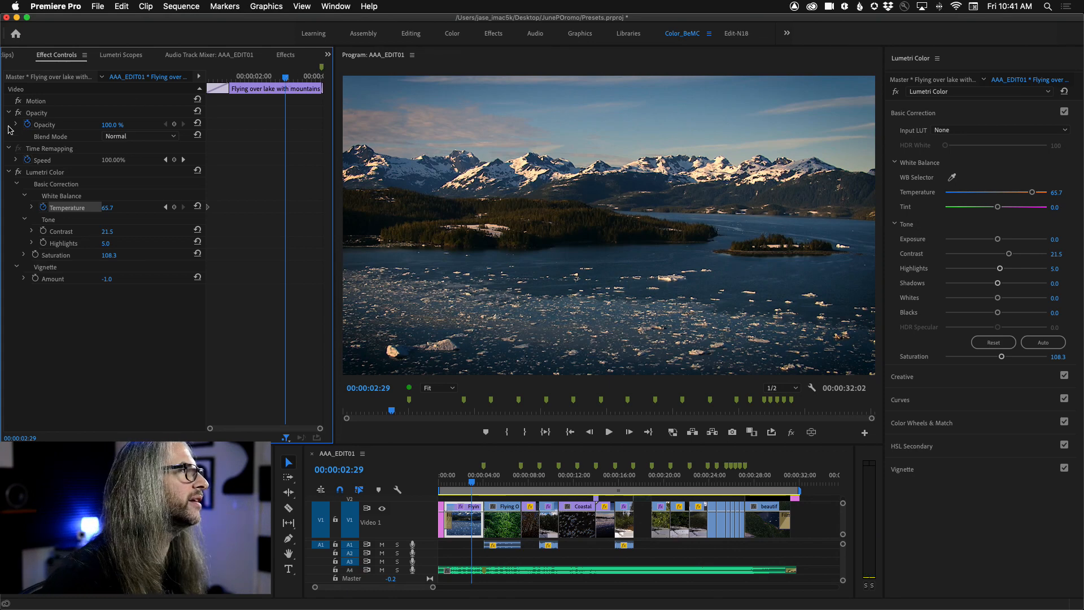
pyautogui.moveTo(108, 208); pyautogui.dragTo(61, 208)
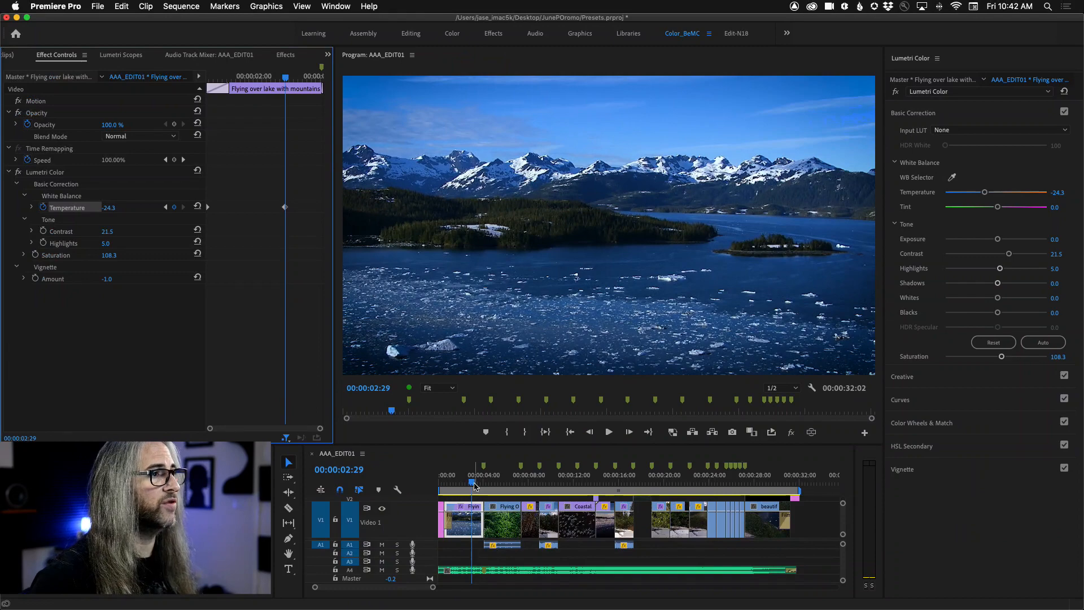
# Step: Play the opening of the sequence twice to check the Temperature animation on the lake clip
pyautogui.moveTo(474, 485); pyautogui.dragTo(444, 481)
pyautogui.press('space')
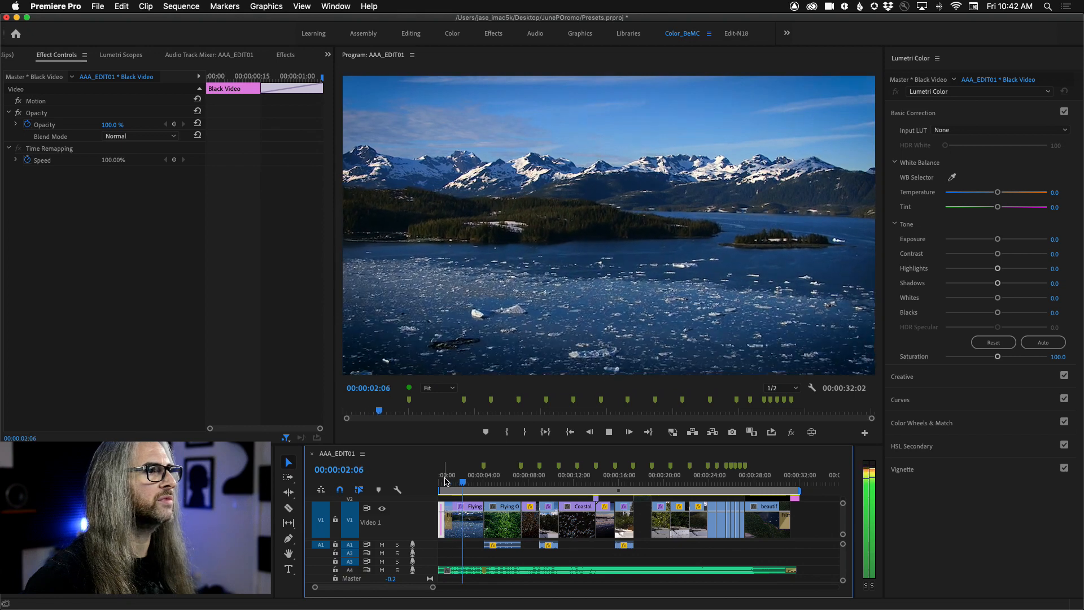
pyautogui.moveTo(466, 484); pyautogui.dragTo(445, 483)
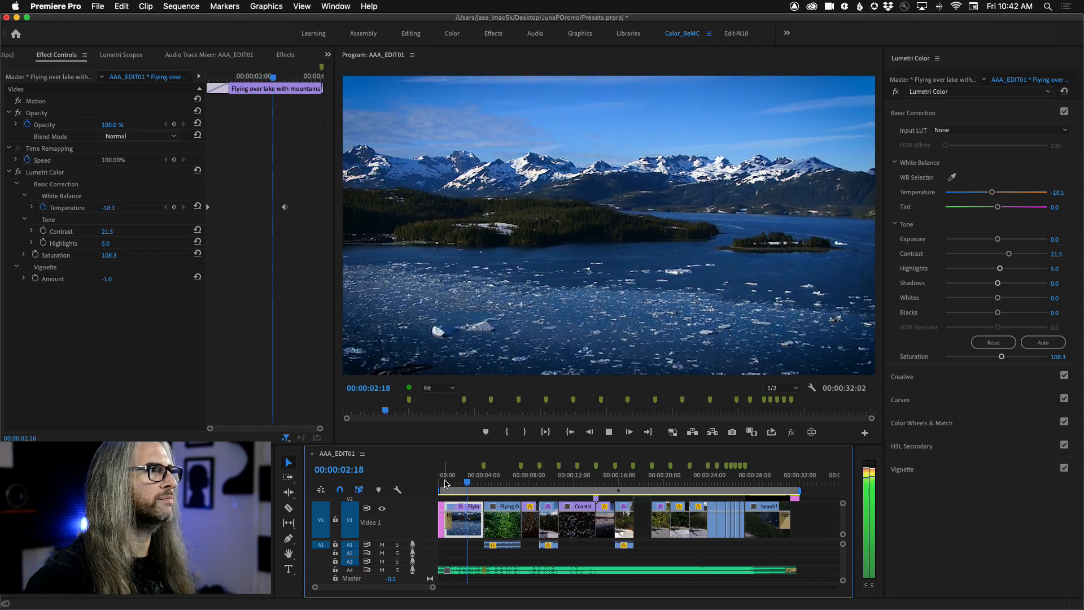
pyautogui.press('space')
# Step: Animate the lake clip's Lumetri Highlights from a keyframe at the clip's start to -111.0 at 00:00:02:29
pyautogui.moveTo(473, 484); pyautogui.dragTo(448, 486)
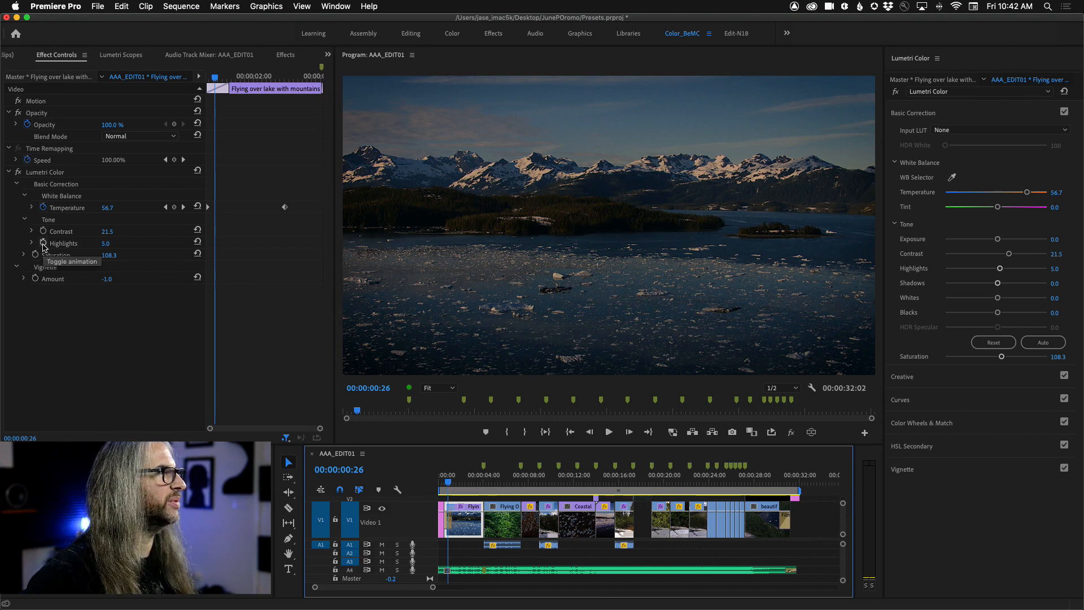
pyautogui.moveTo(214, 77); pyautogui.dragTo(289, 103)
pyautogui.click(42, 243)
pyautogui.moveTo(105, 243); pyautogui.dragTo(46, 242)
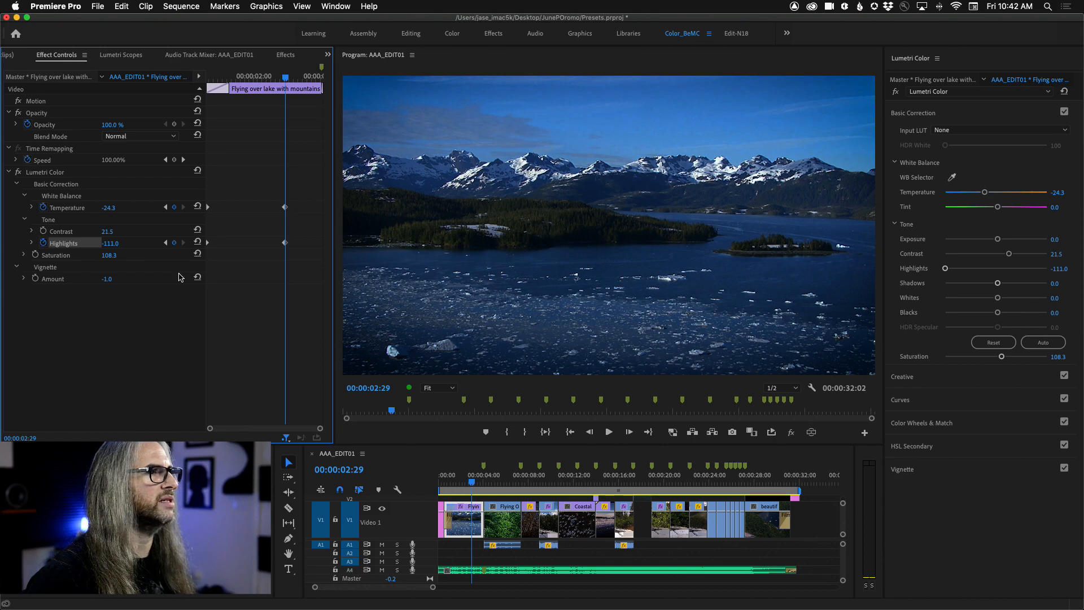
# Step: Play the lake clip forward and in reverse to review the combined Temperature and Highlights animation
pyautogui.moveTo(472, 479); pyautogui.dragTo(446, 479)
pyautogui.press('space')
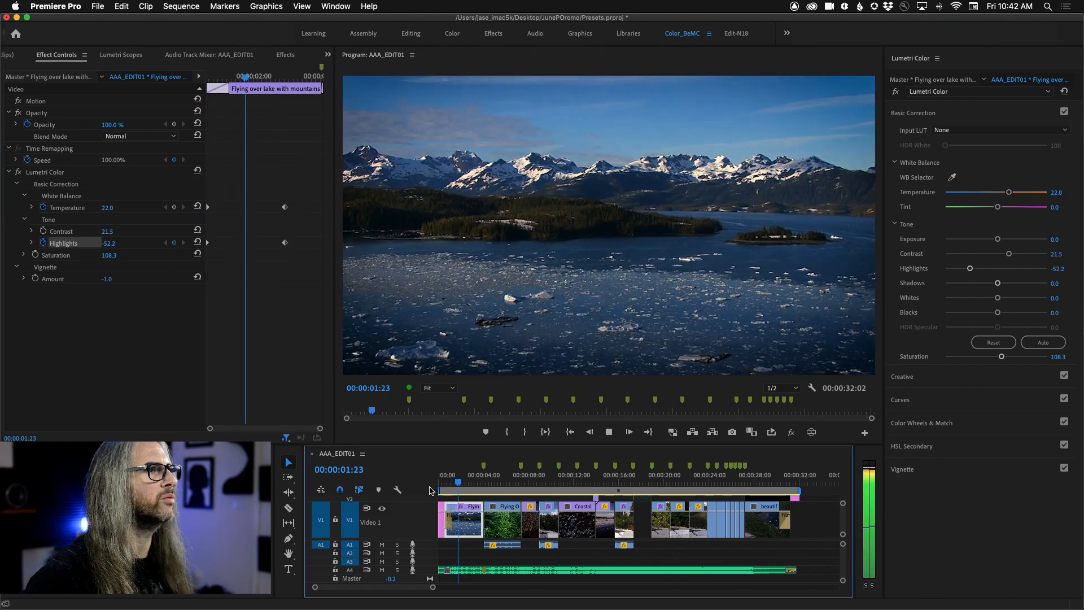
pyautogui.press('space')
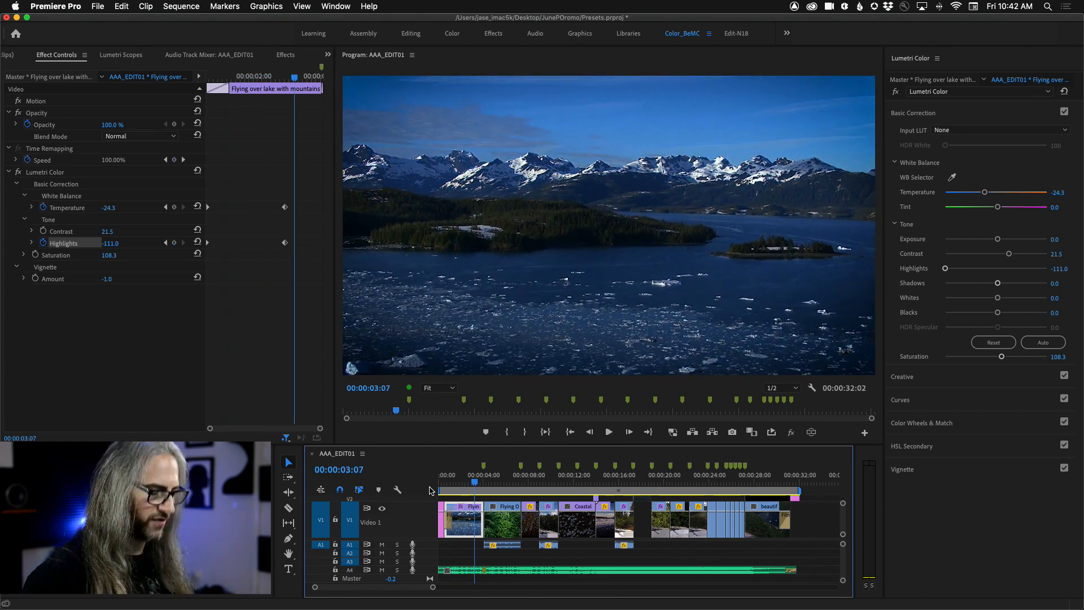
pyautogui.press('j')
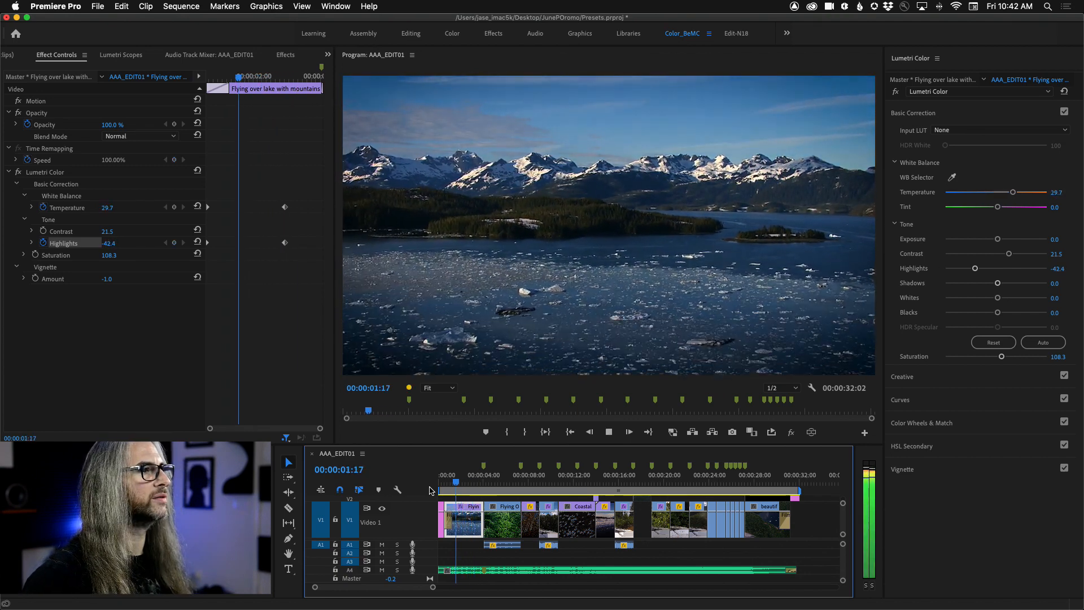
pyautogui.press('space')
# Step: Move the first Temperature keyframe to about 00:00:01:01 and preview the lake clip from 00:00:00:18
pyautogui.moveTo(207, 208); pyautogui.dragTo(218, 210)
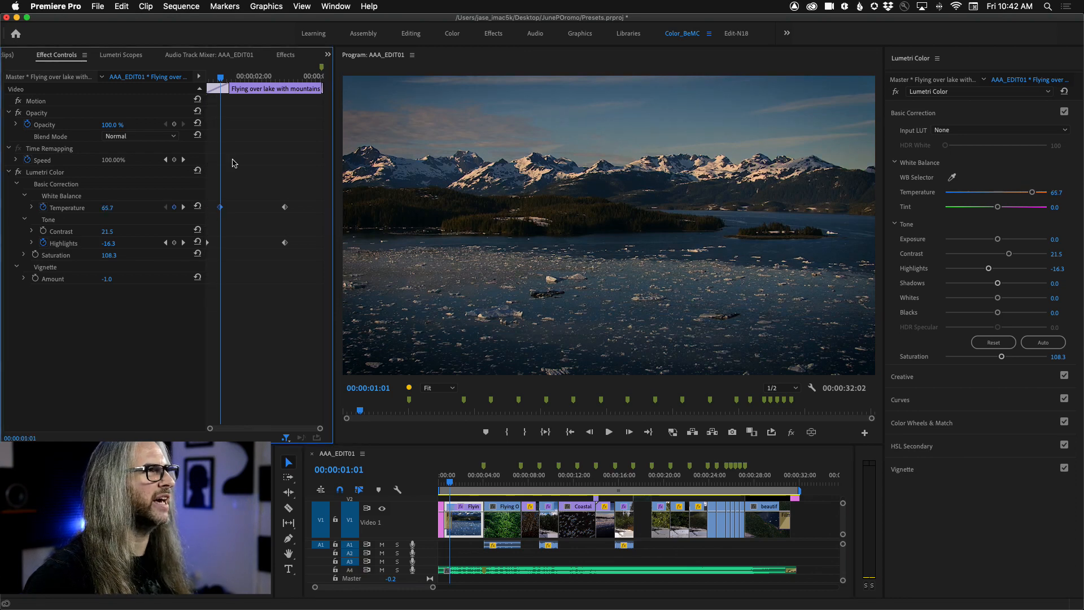
pyautogui.moveTo(223, 79); pyautogui.dragTo(207, 81)
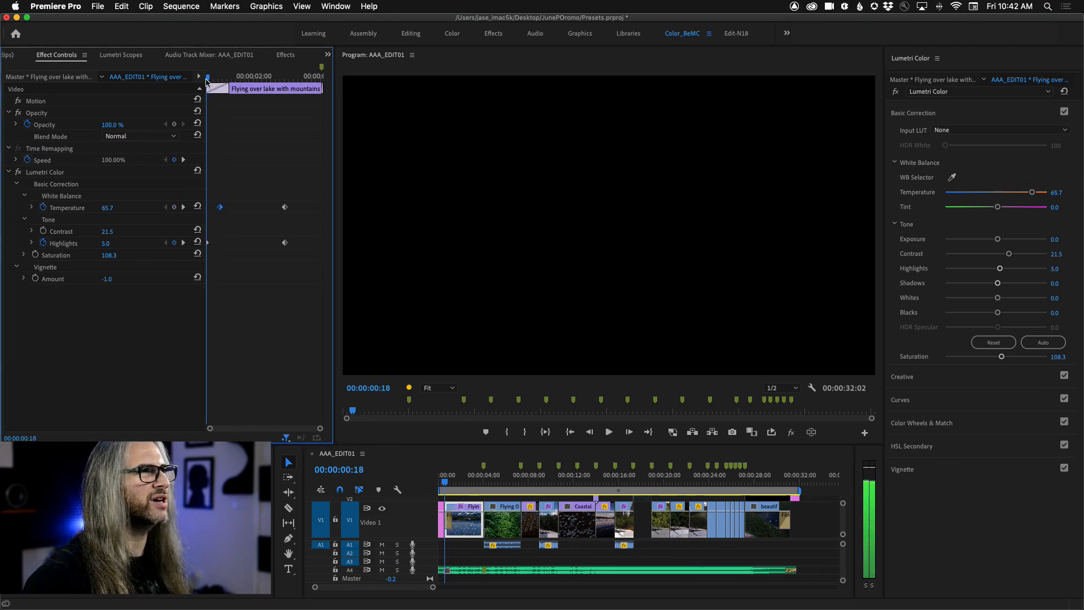
pyautogui.press('space')
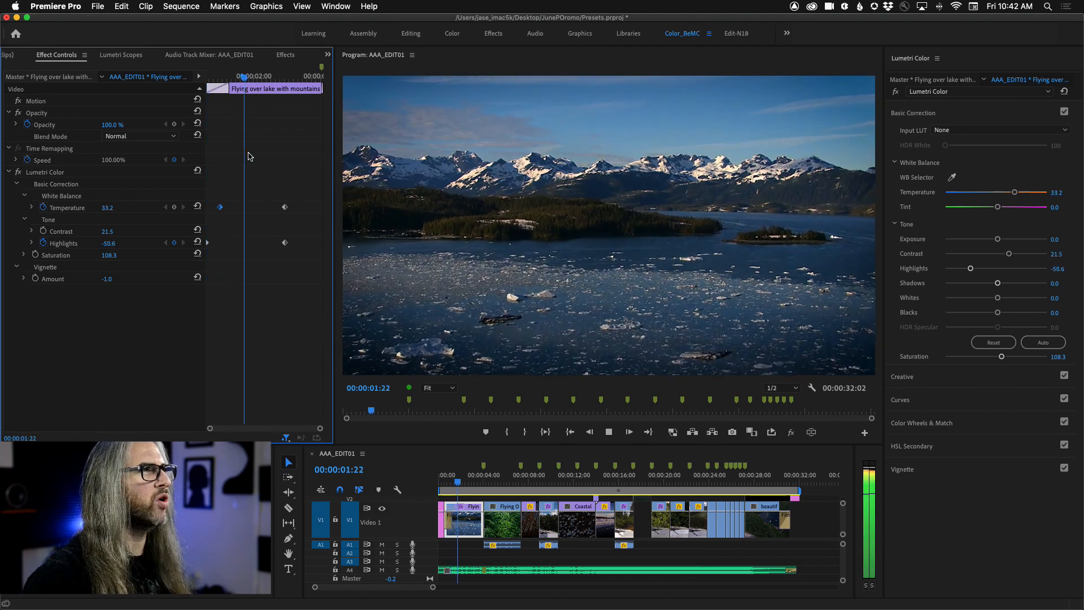
pyautogui.press('space')
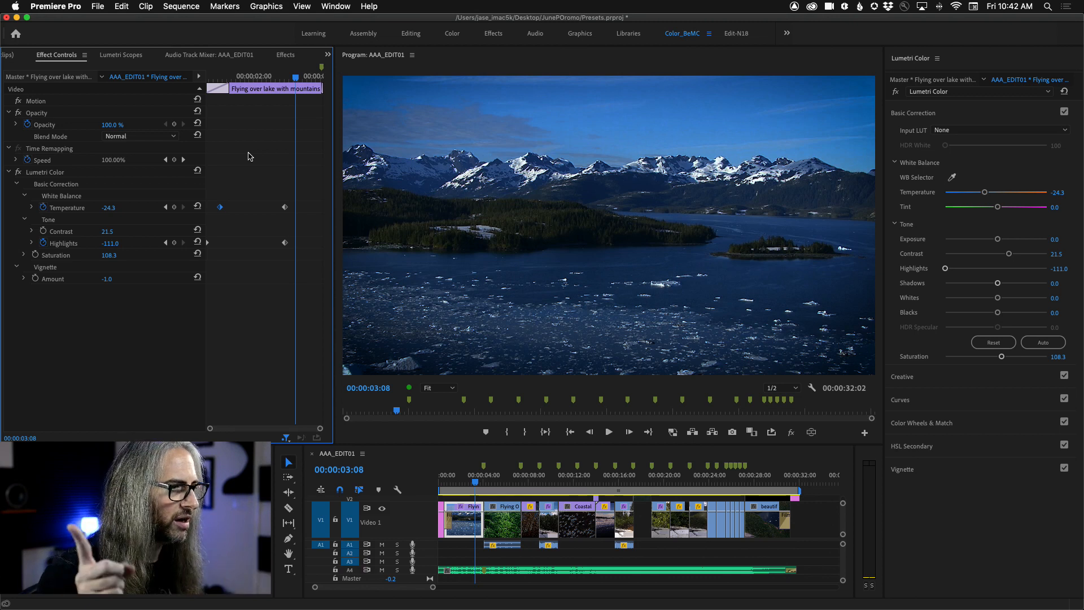
# Step: Examine the preset-saving options offered for Lumetri Color and for the selected effect in Effect Controls
pyautogui.click(938, 61)
pyautogui.click(938, 58)
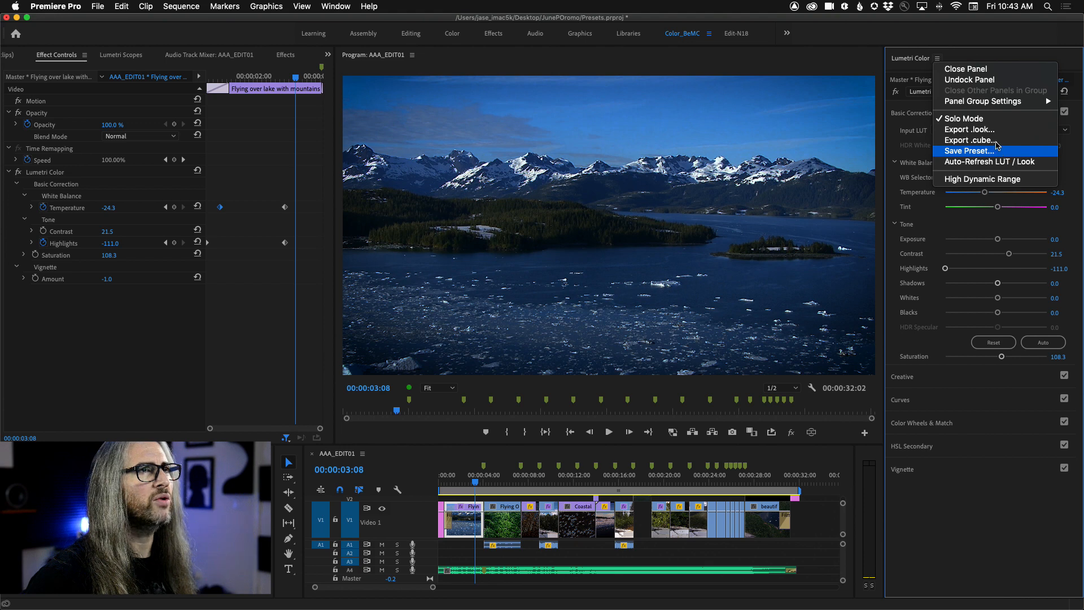
pyautogui.click(909, 55)
pyautogui.click(110, 333)
pyautogui.click(46, 174)
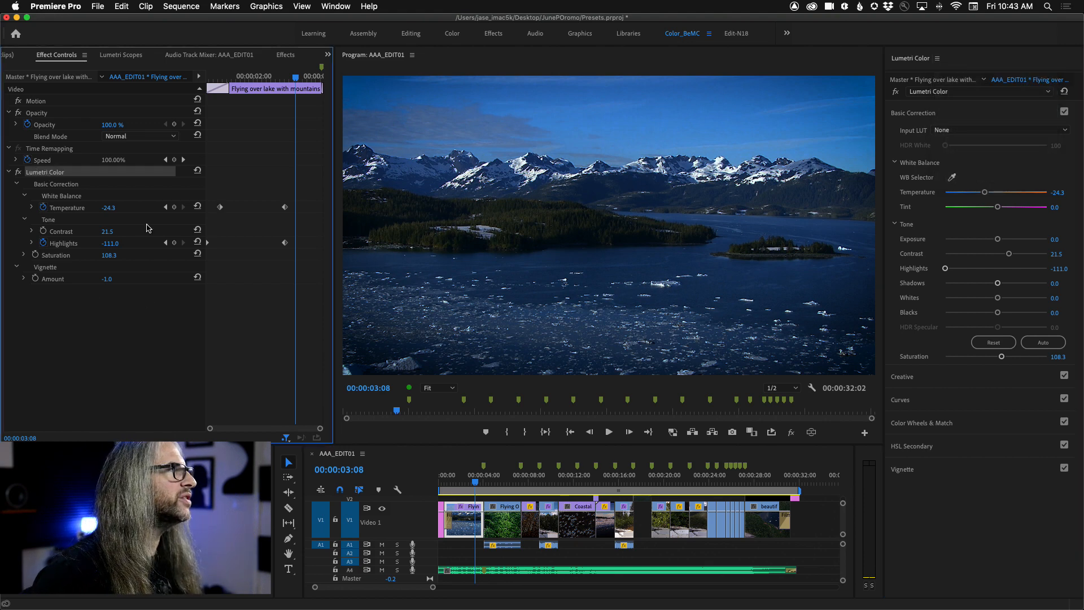
pyautogui.click(285, 55)
pyautogui.click(54, 54)
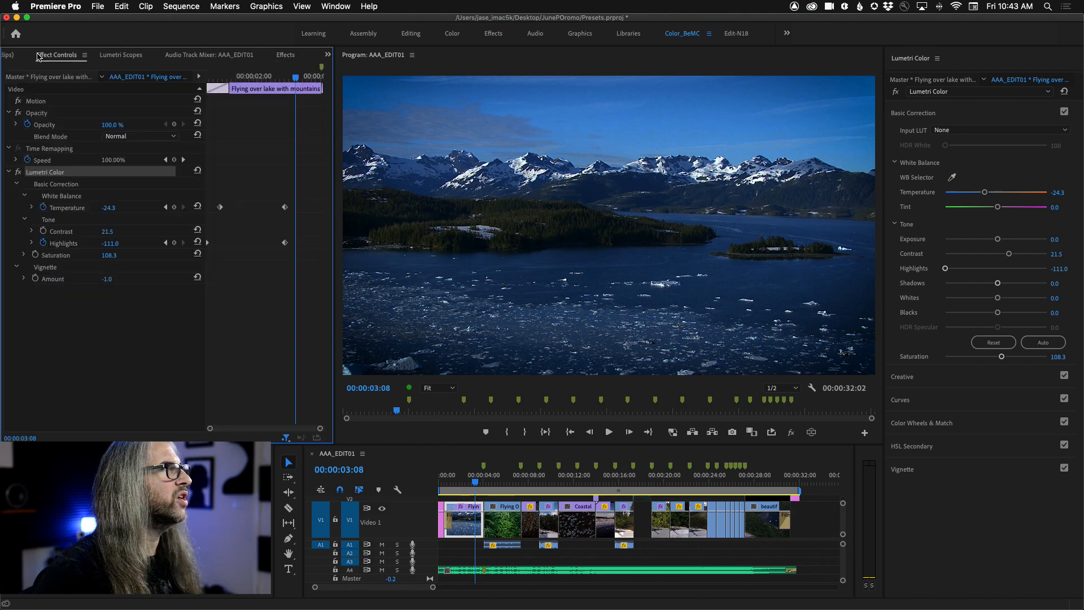
pyautogui.click(85, 55)
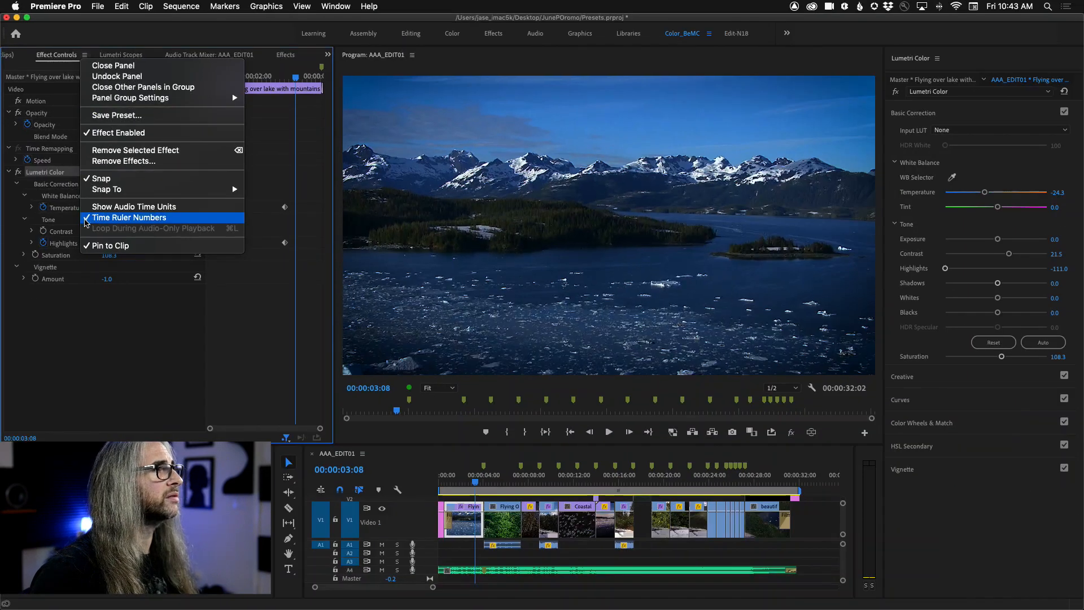
pyautogui.click(51, 308)
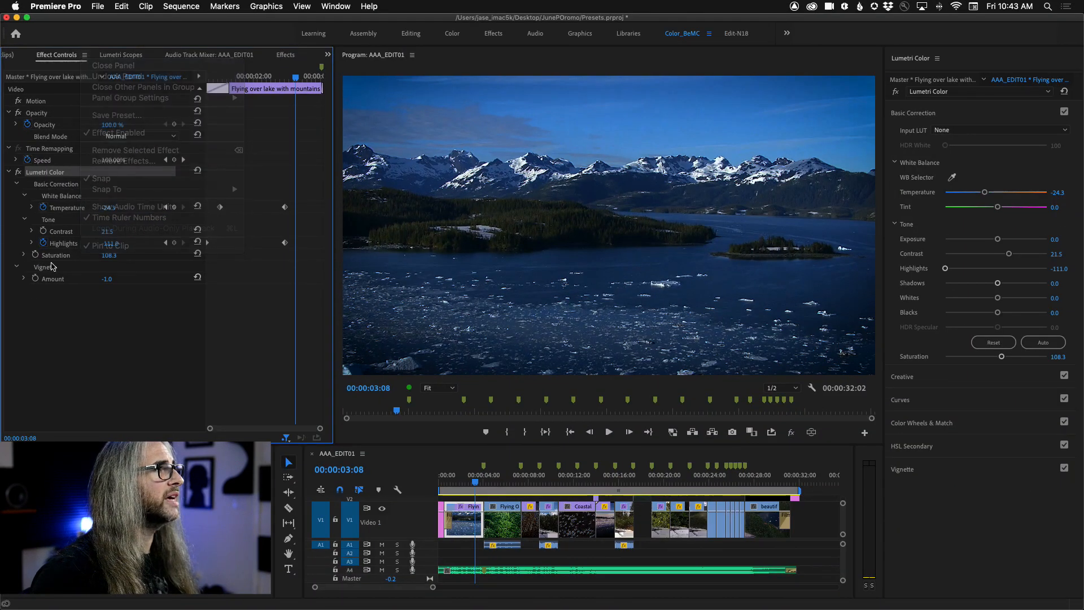
# Step: Save the keyframed Lumetri Color effect as a preset named AK_Warm2Cold_S with the Scale type and no description
pyautogui.rightClick(58, 174)
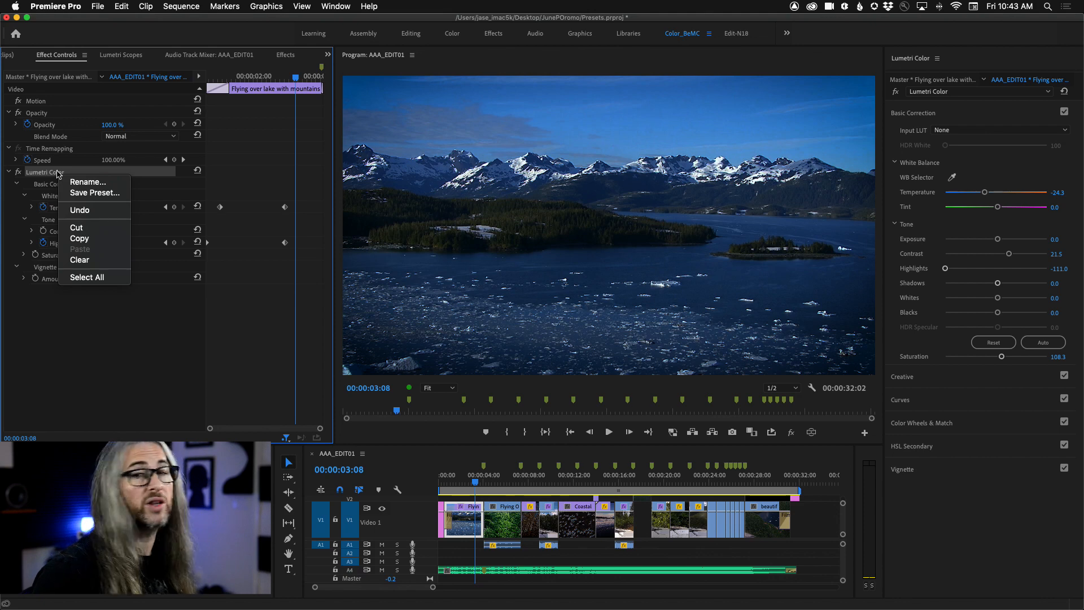
pyautogui.click(83, 194)
pyautogui.moveTo(570, 236); pyautogui.dragTo(666, 144)
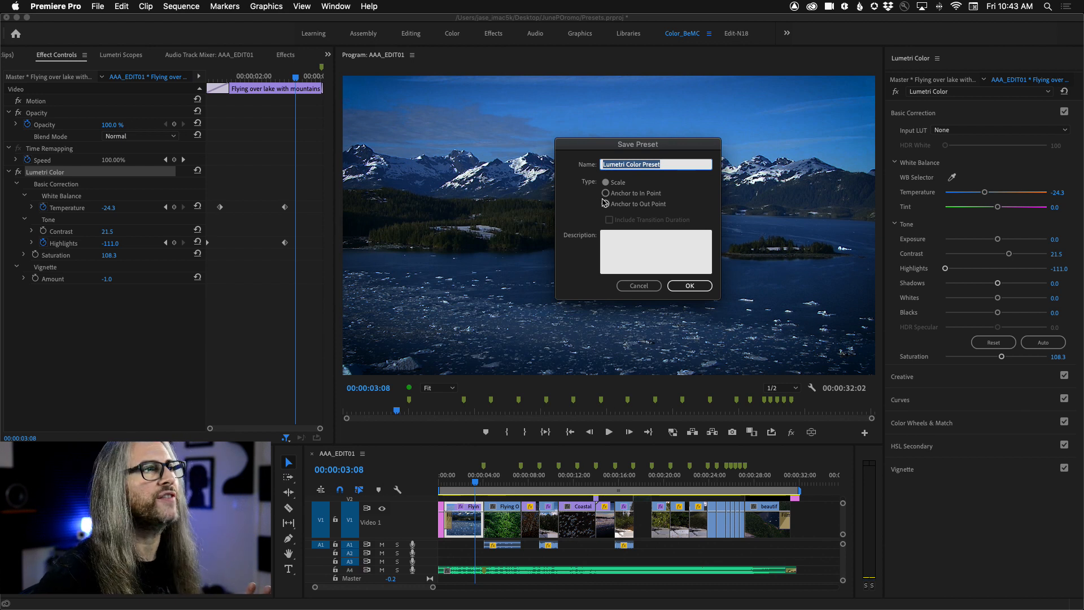
pyautogui.write('Alaska-Warm2Cold')
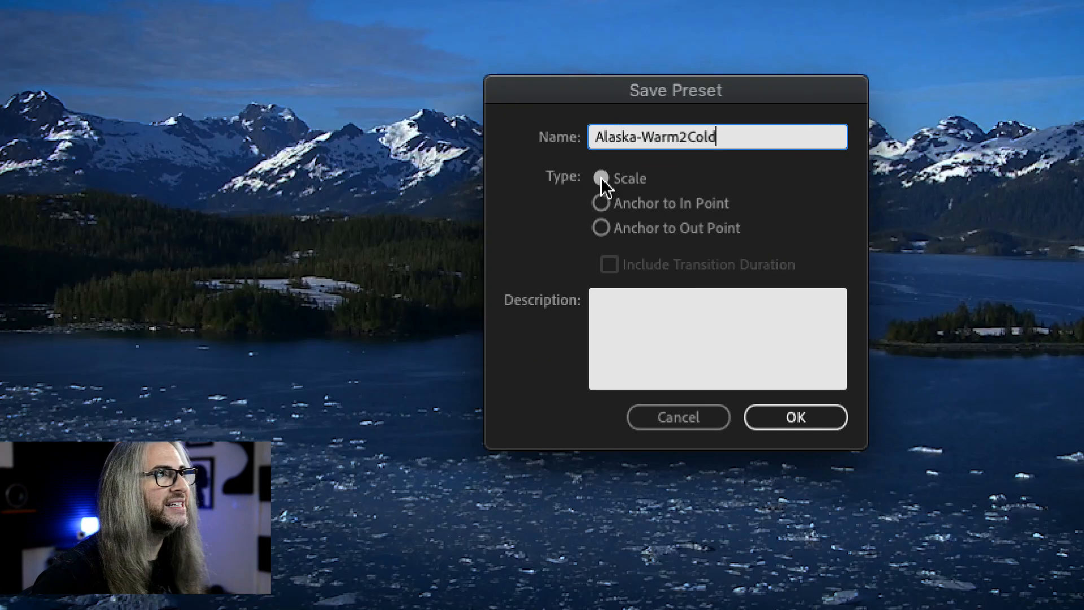
pyautogui.press('BackSpace')
pyautogui.press('BackSpace')
pyautogui.press('BackSpace')
pyautogui.press('BackSpace')
pyautogui.press('BackSpace')
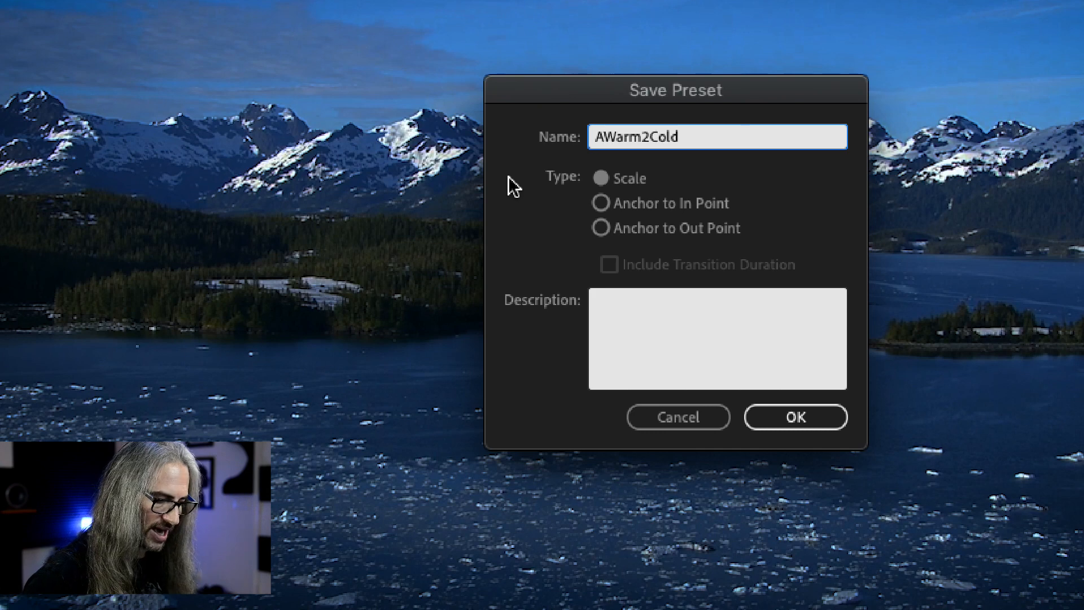
pyautogui.write('K_')
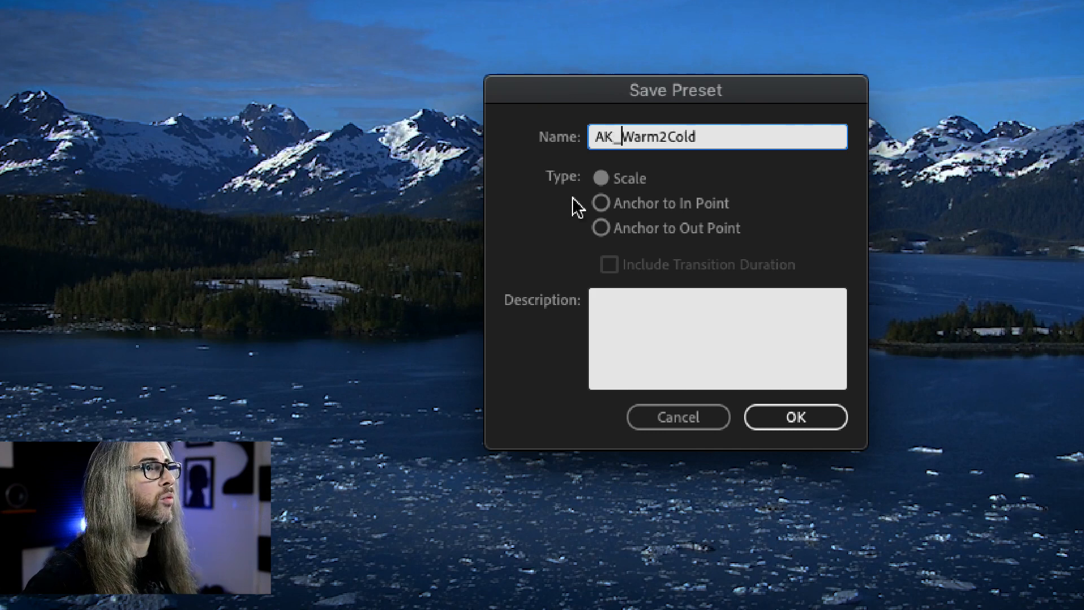
pyautogui.click(704, 137)
pyautogui.write('_Scale')
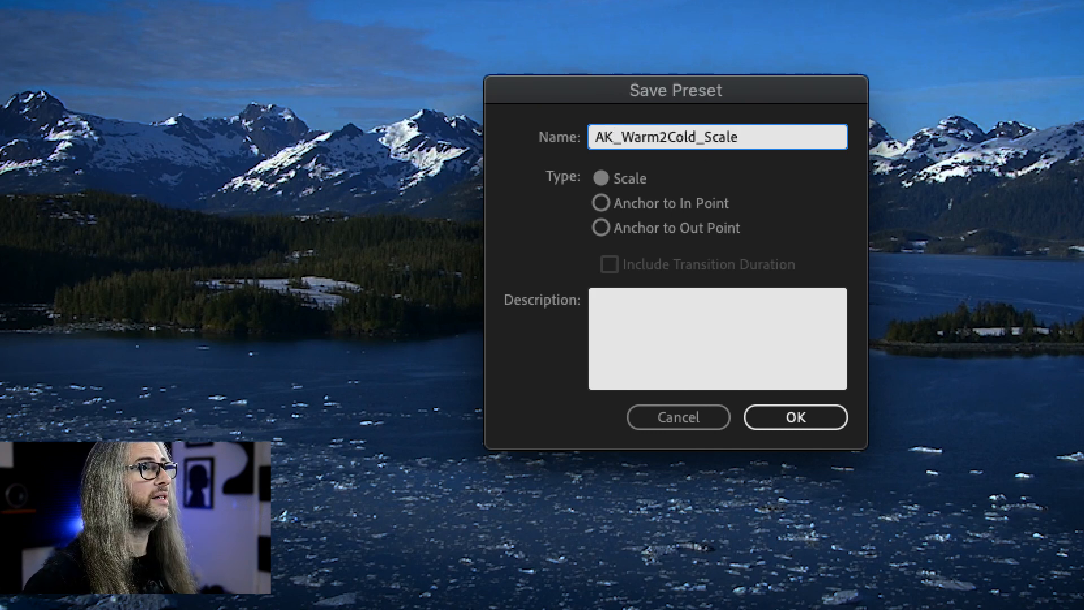
pyautogui.press('BackSpace')
pyautogui.press('BackSpace')
pyautogui.press('BackSpace')
pyautogui.press('BackSpace')
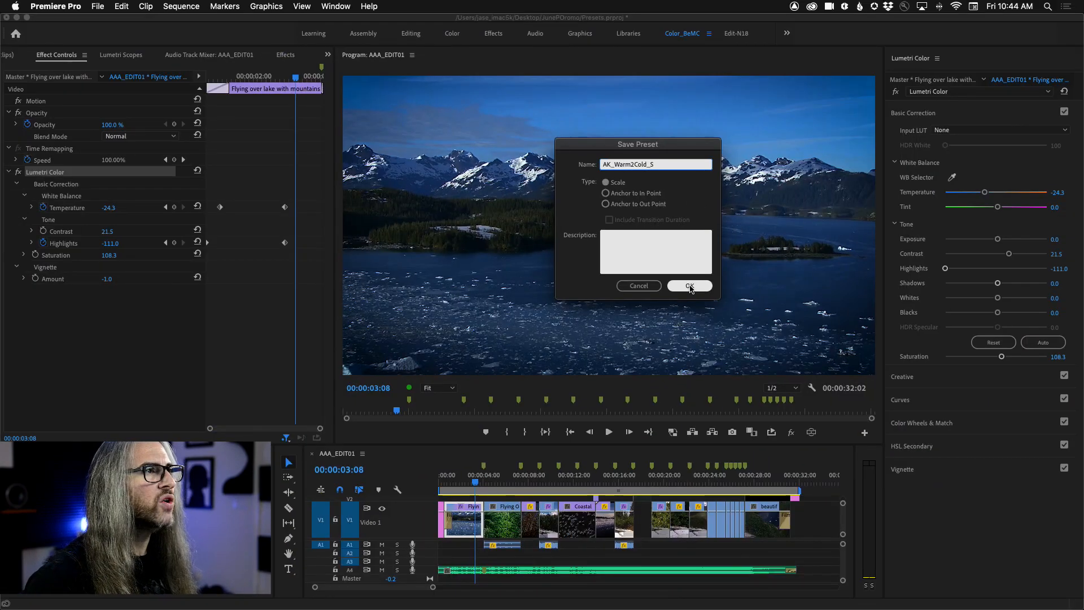
pyautogui.click(690, 287)
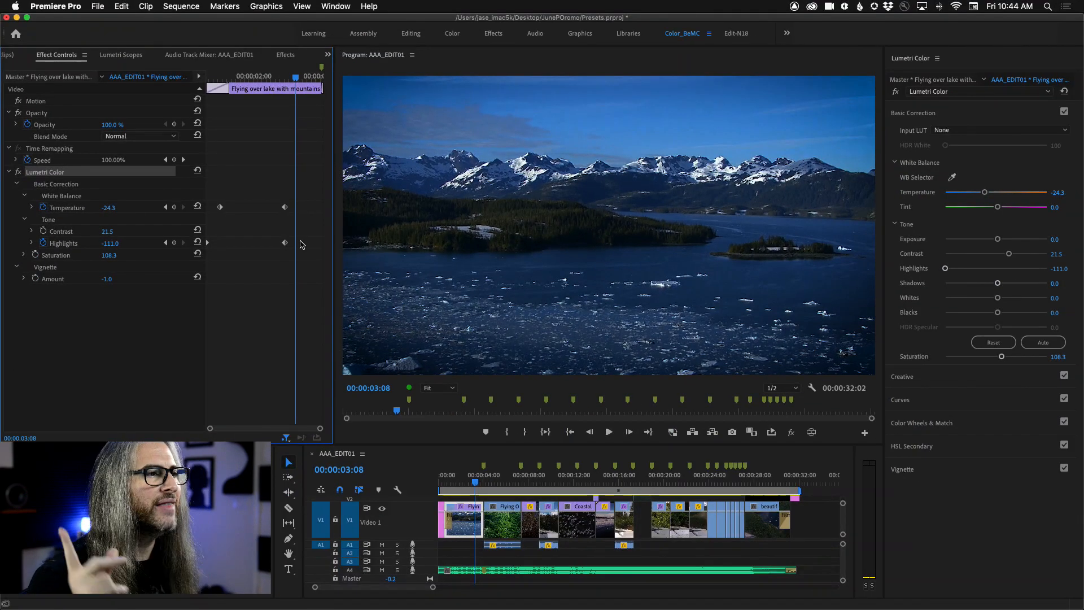
# Step: Apply the AK_Warm2Cold_S preset to the misty forest clip, with the playhead at 00:00:05:23
pyautogui.moveTo(475, 483); pyautogui.dragTo(504, 487)
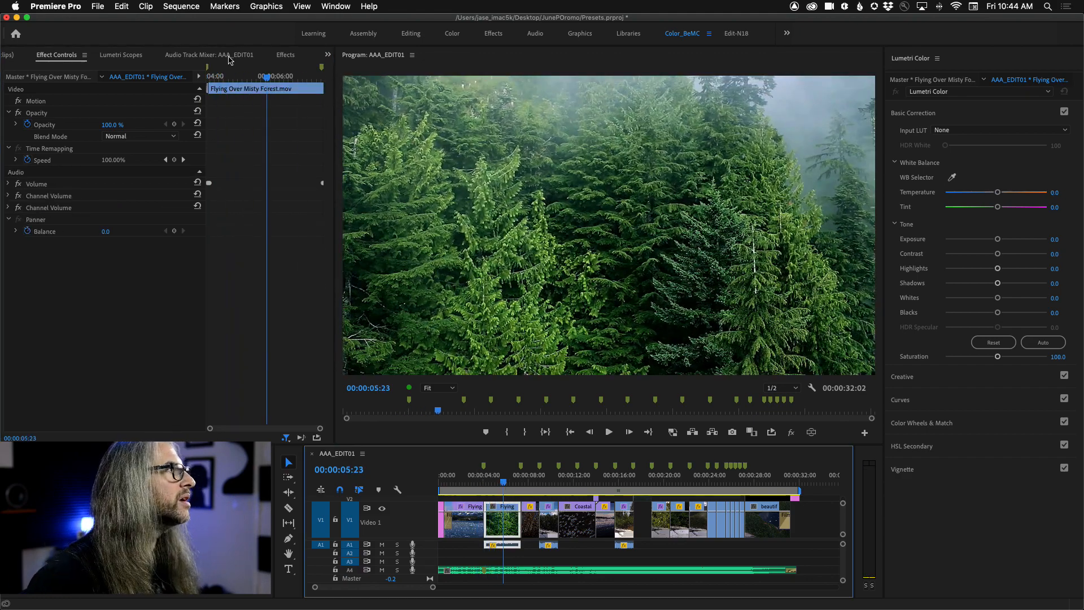
pyautogui.click(286, 54)
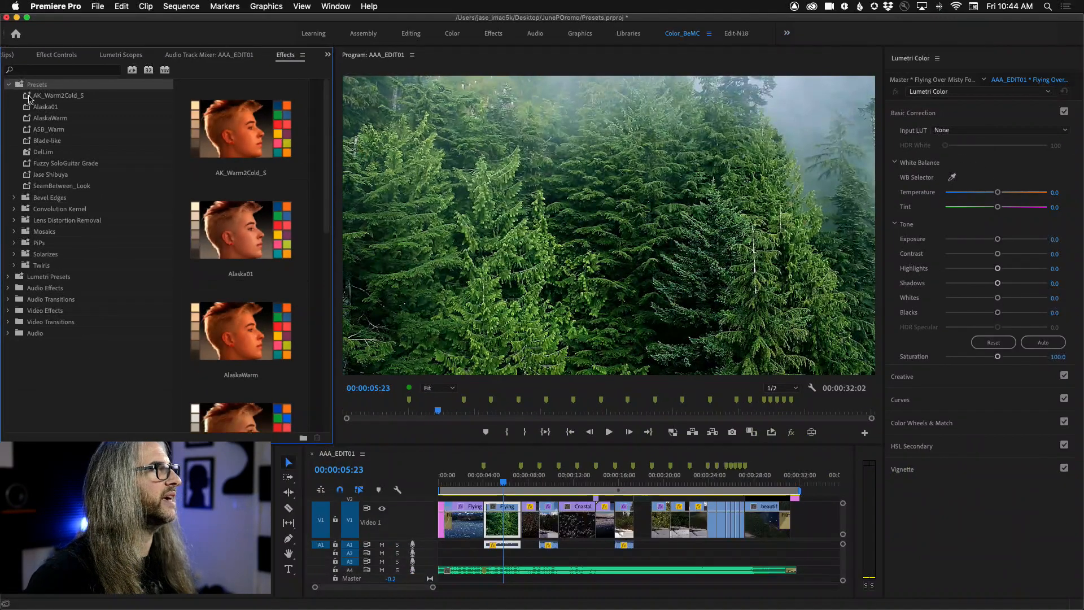
pyautogui.click(31, 96)
pyautogui.moveTo(521, 489); pyautogui.dragTo(505, 525)
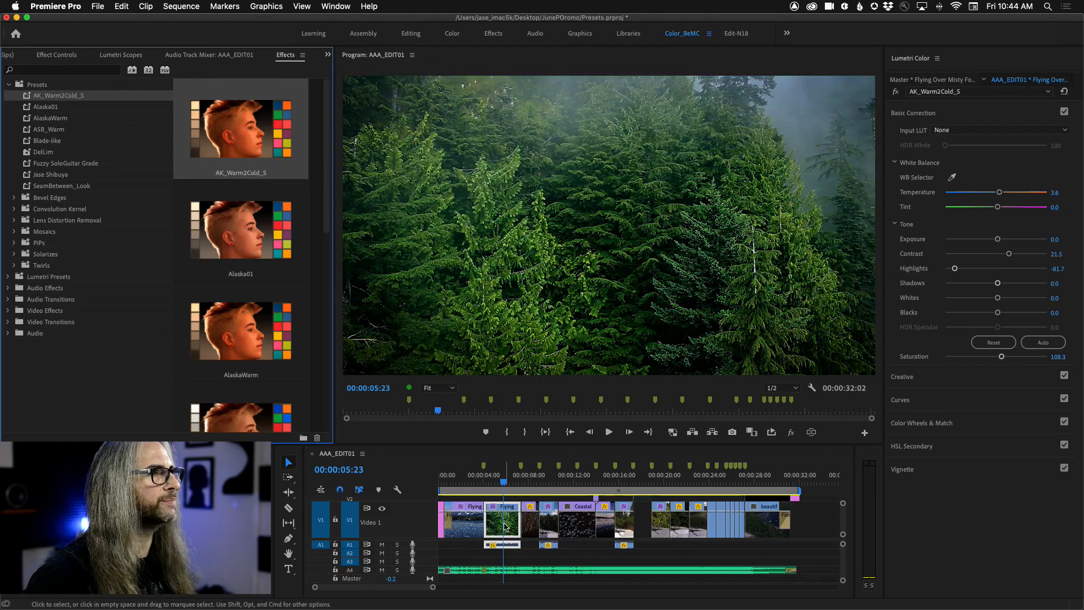
# Step: Play the misty forest clip forward and in reverse from about 00:00:04:08, and inspect its Lumetri Color keyframes in Effect Controls
pyautogui.click(503, 486)
pyautogui.moveTo(503, 487); pyautogui.dragTo(486, 484)
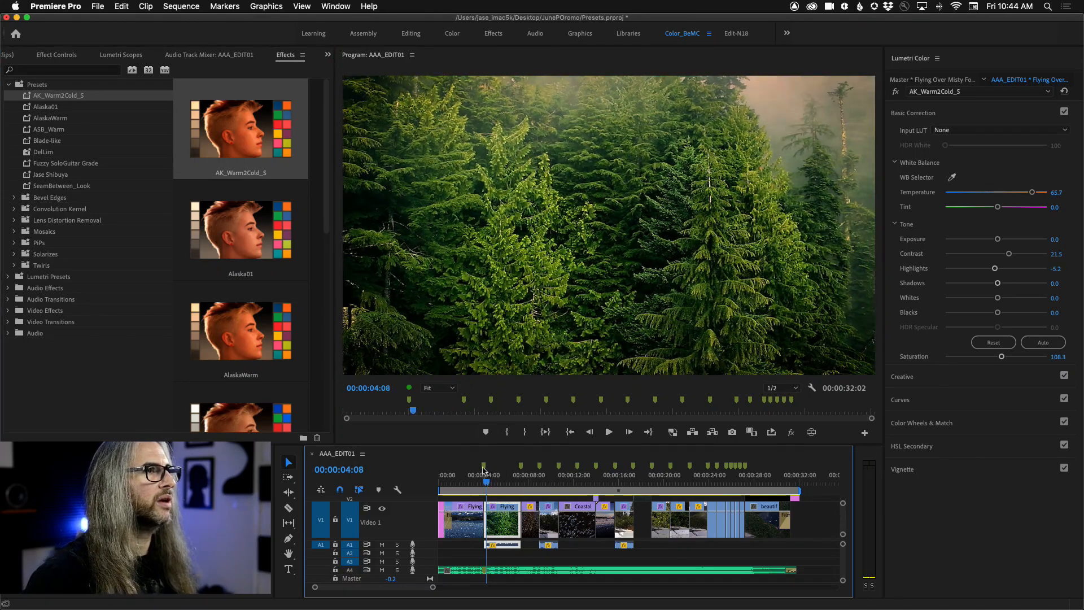
pyautogui.press('space')
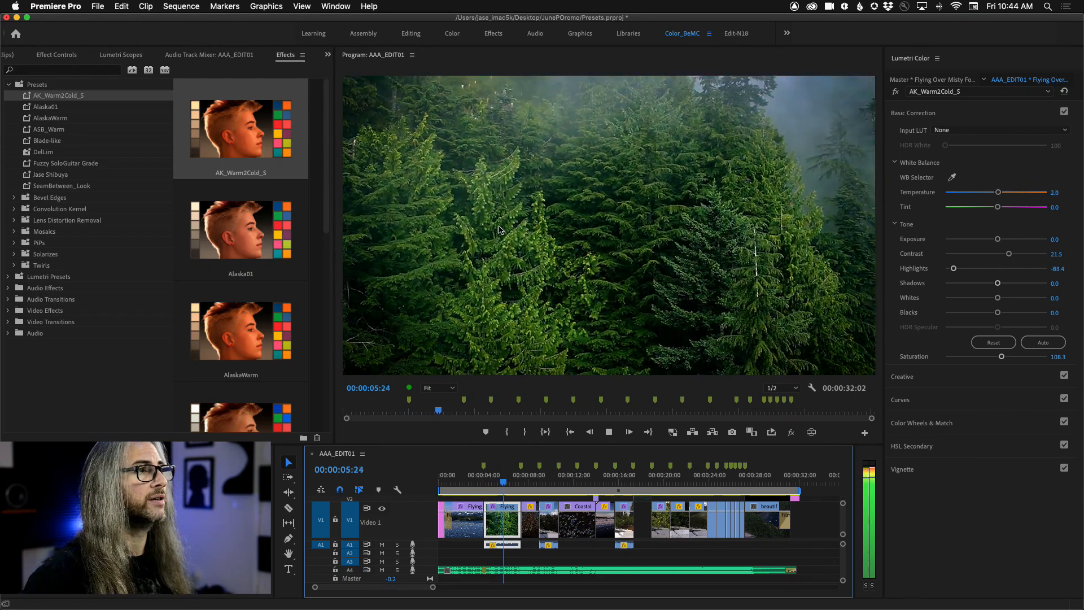
pyautogui.press('space')
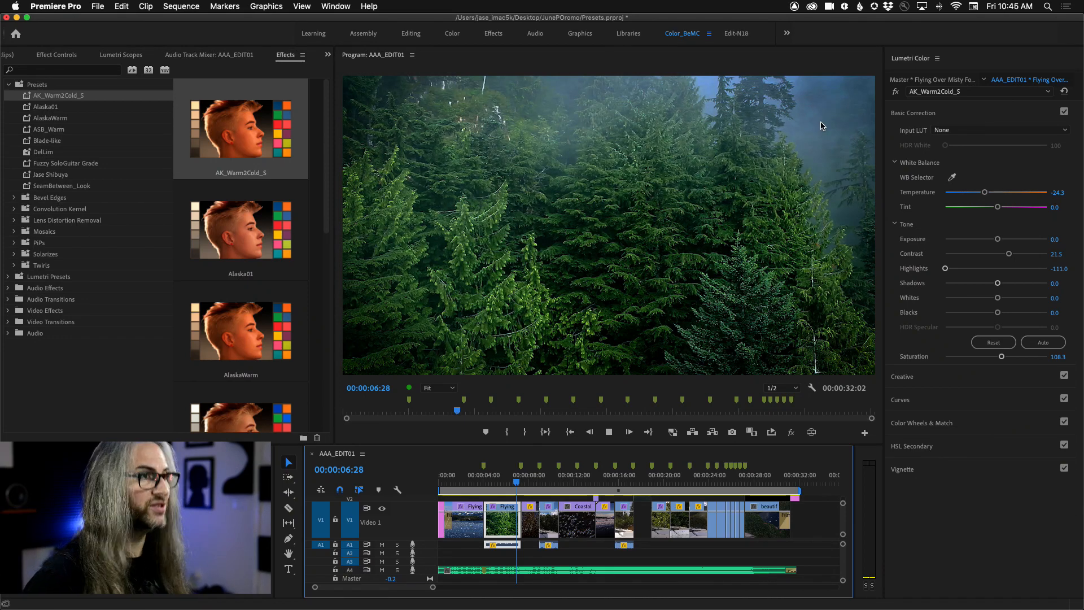
pyautogui.press('j')
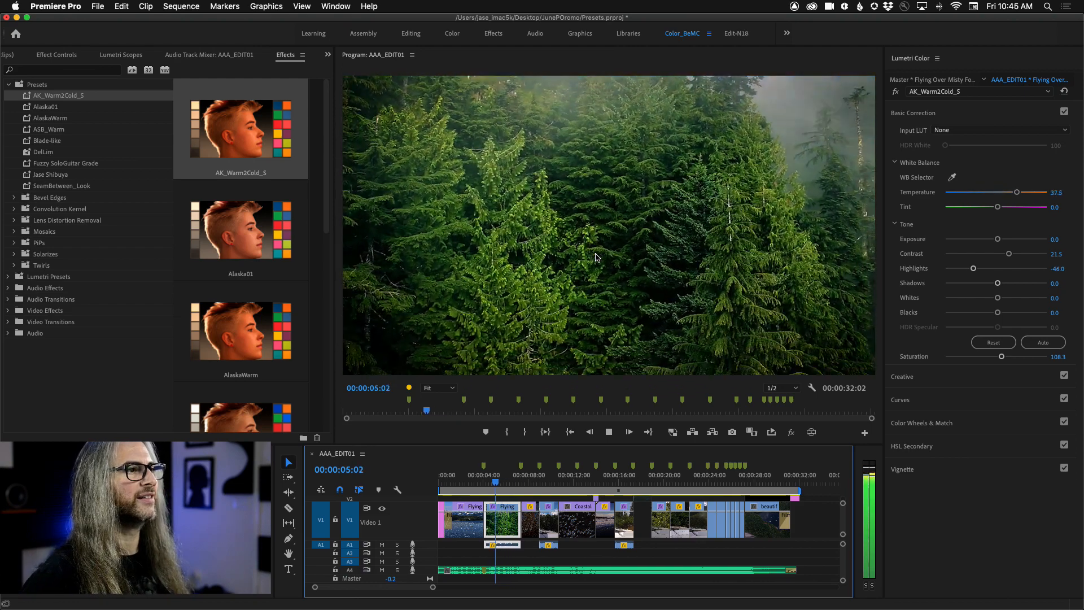
pyautogui.press('k')
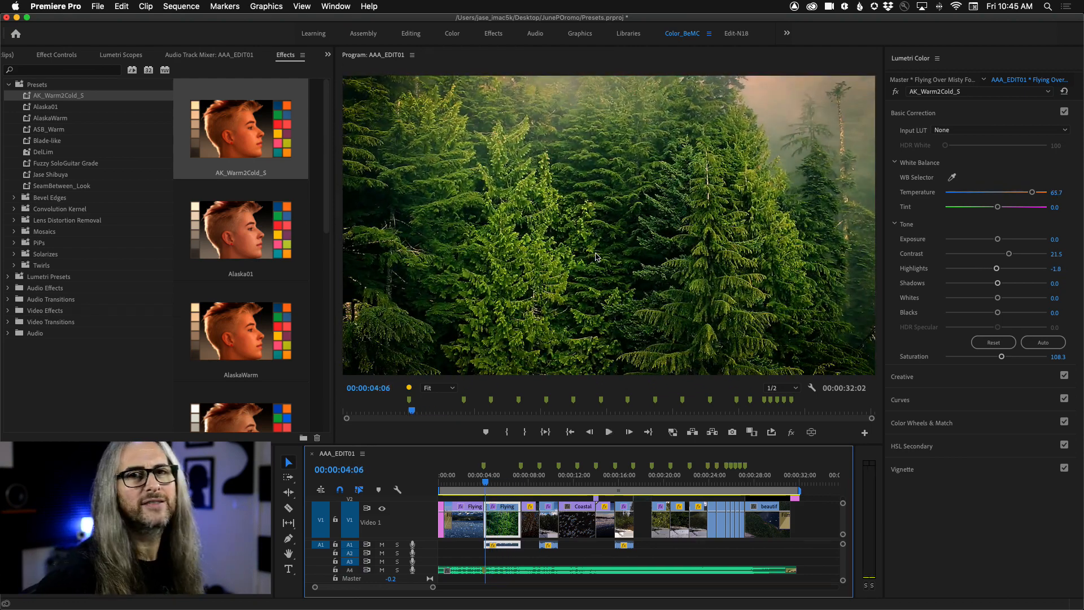
pyautogui.press('l')
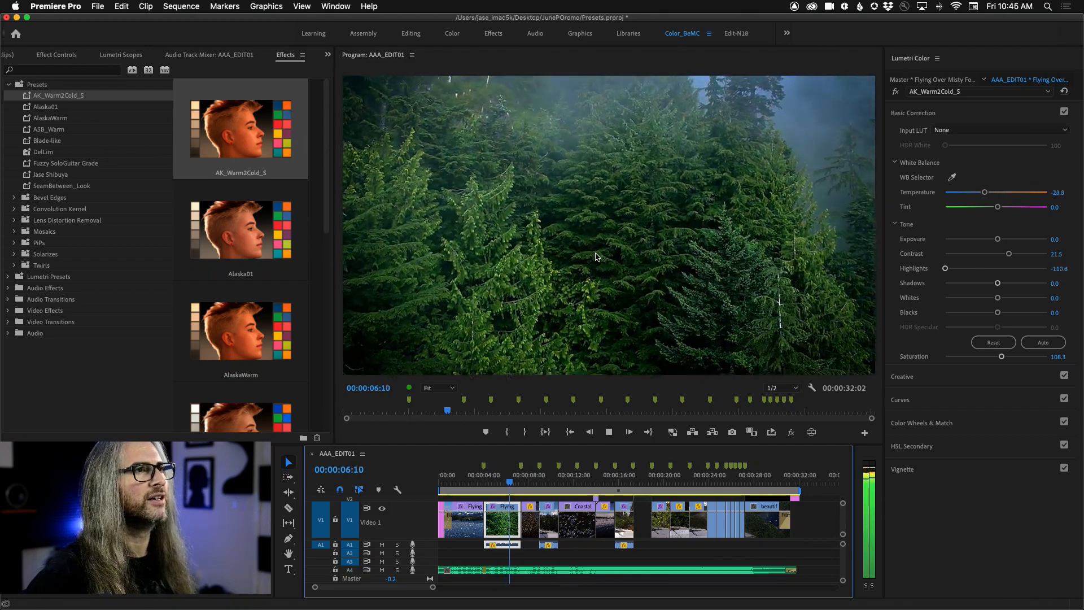
pyautogui.press('k')
pyautogui.click(61, 57)
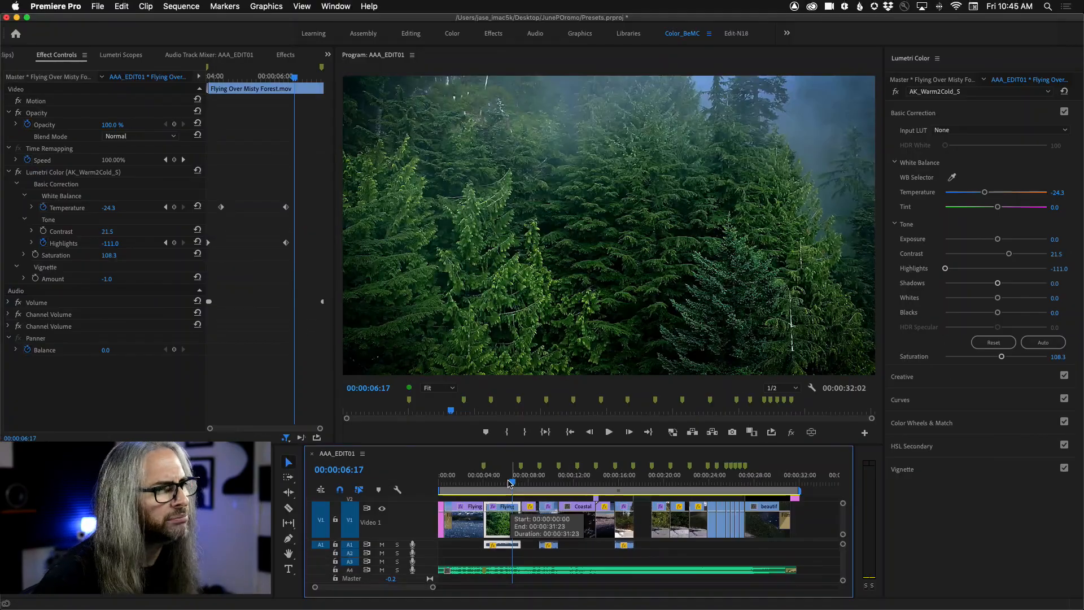
# Step: Move the playhead to 00:00:07:12 and apply the AK_Warm2Cold_S preset to the autumn trees clip
pyautogui.moveTo(587, 440); pyautogui.dragTo(616, 428)
pyautogui.moveTo(525, 483); pyautogui.dragTo(523, 483)
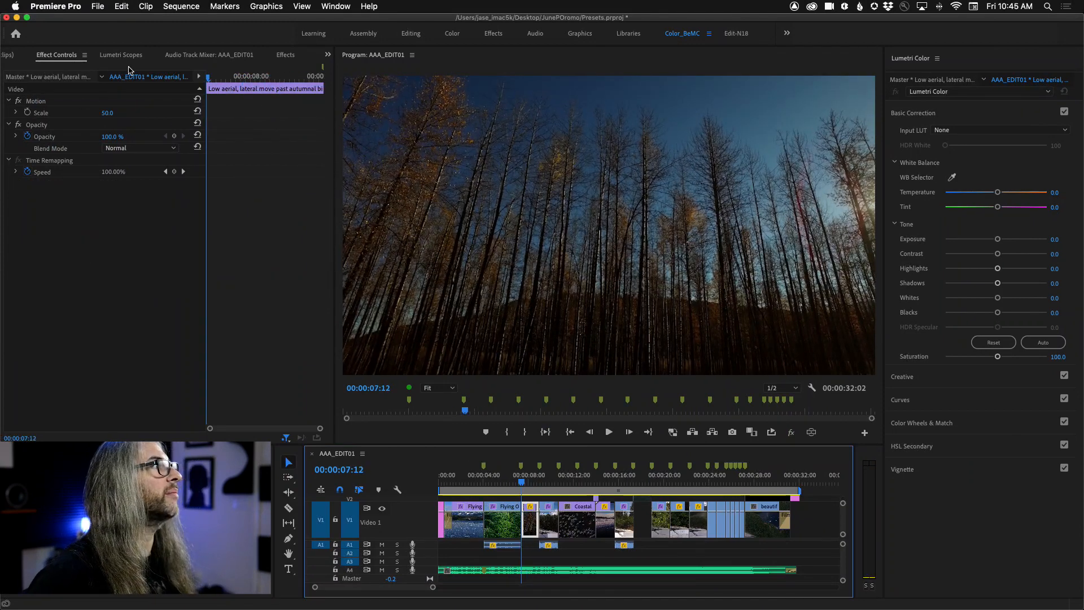
pyautogui.click(284, 55)
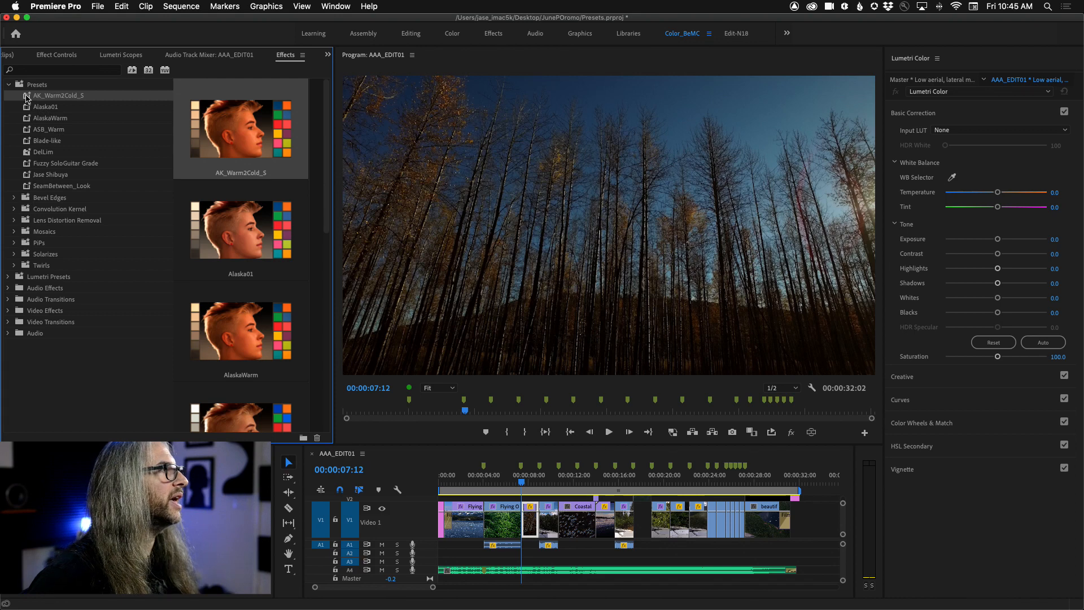
pyautogui.moveTo(520, 501); pyautogui.dragTo(534, 522)
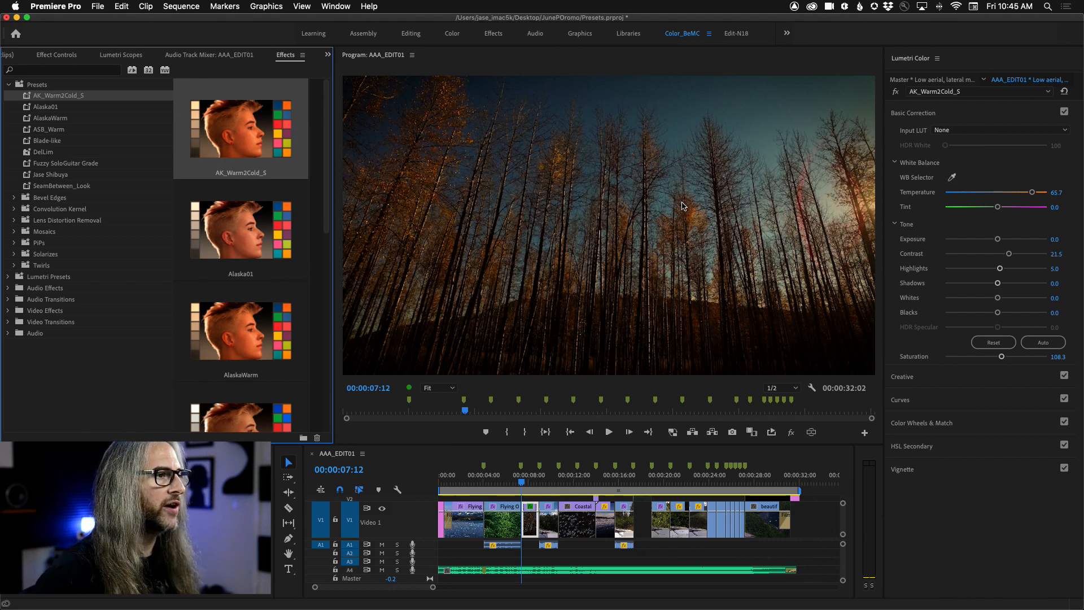
# Step: Play the autumn trees clip forward and in reverse repeatedly to review its warm-to-cold Lumetri Color animation
pyautogui.press('space')
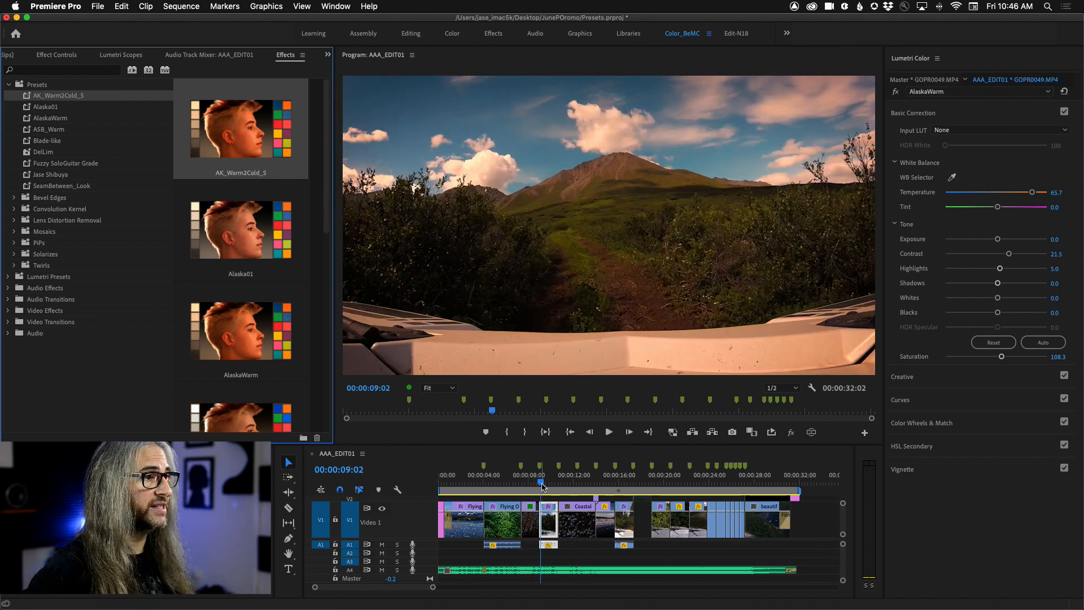
pyautogui.click(524, 485)
pyautogui.press('space')
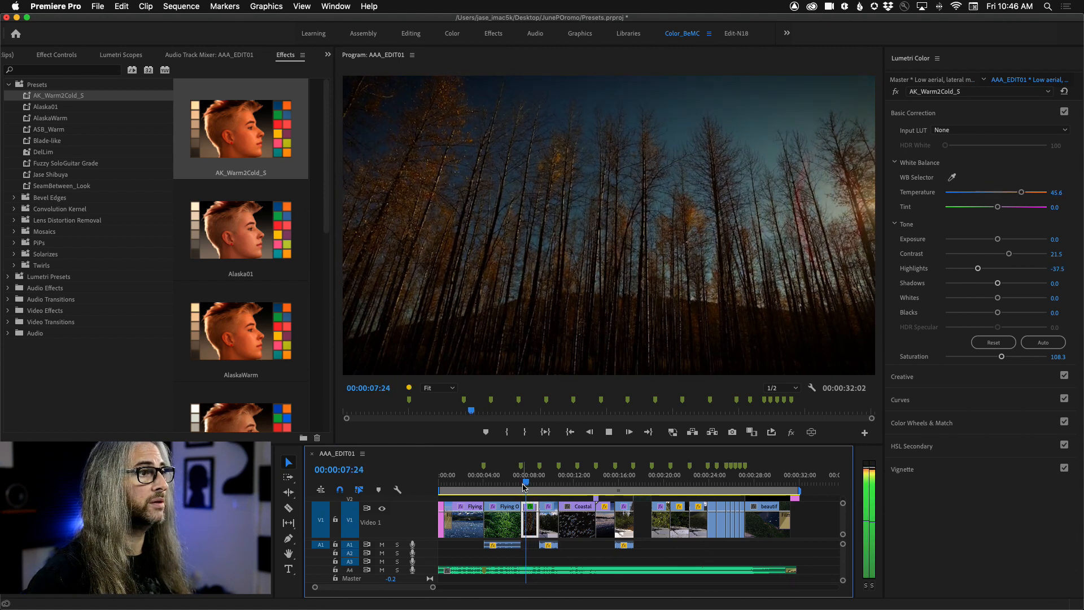
pyautogui.press('k')
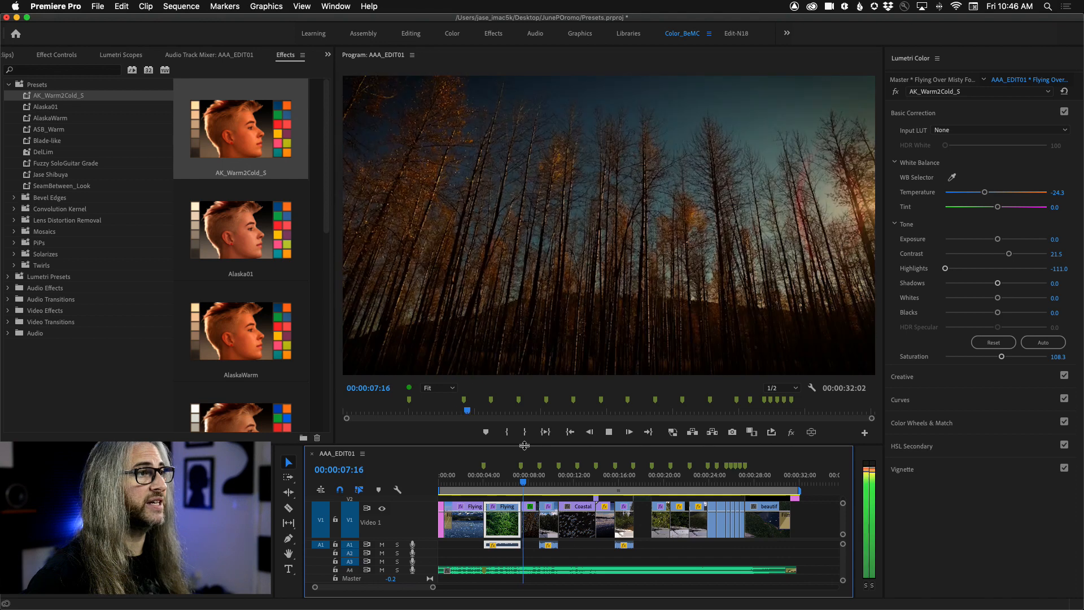
pyautogui.press('j')
pyautogui.press('l')
pyautogui.press('j')
pyautogui.press('l')
pyautogui.press('k')
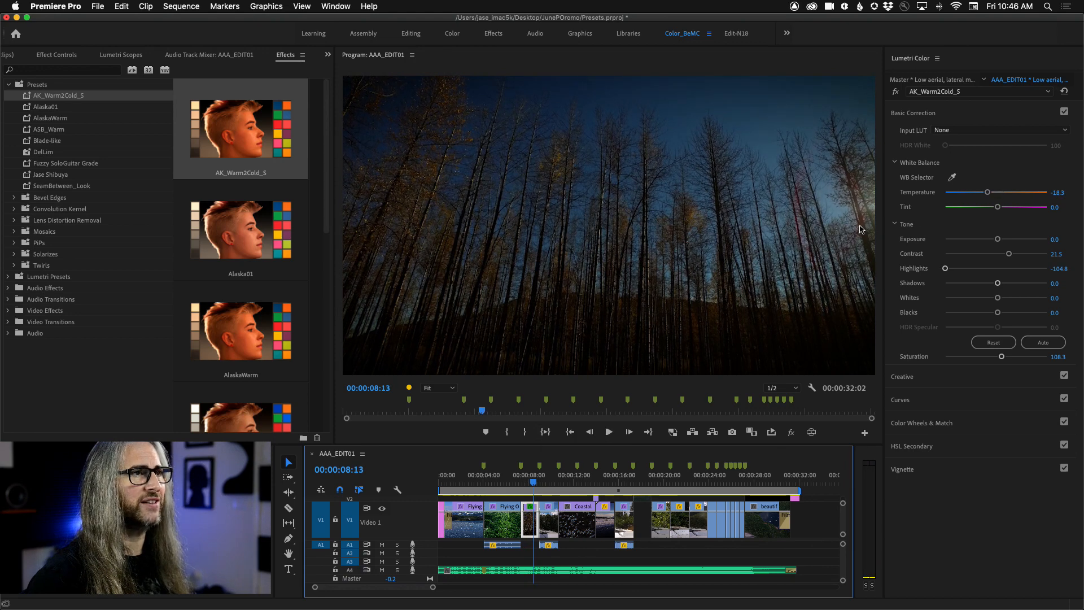
pyautogui.press('j')
pyautogui.press('l')
pyautogui.press('j')
pyautogui.press('l')
pyautogui.press('j')
pyautogui.press('l')
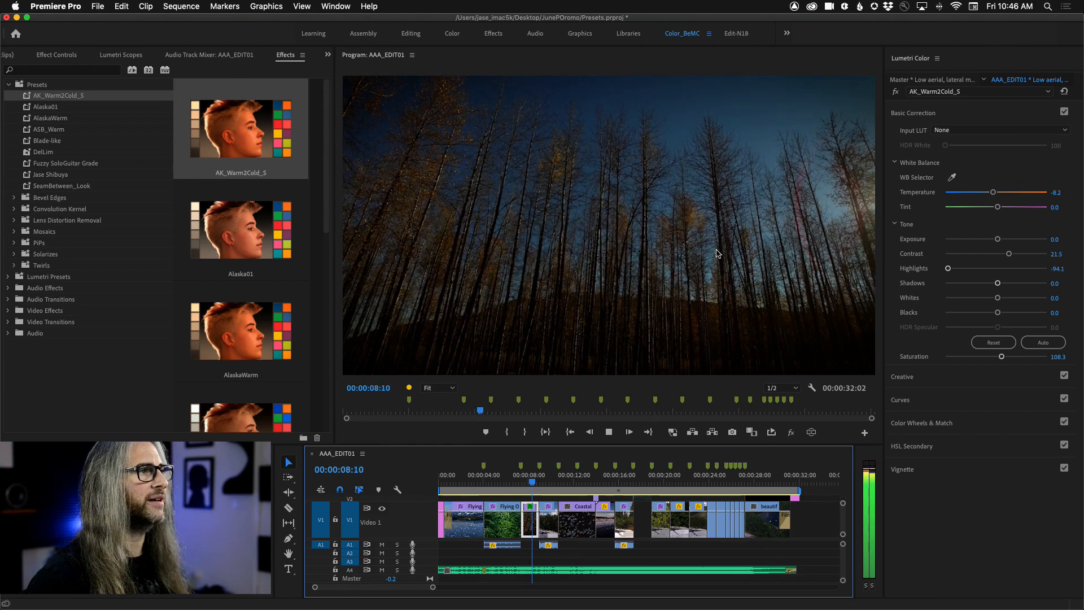
pyautogui.press('k')
pyautogui.press('j')
pyautogui.press('k')
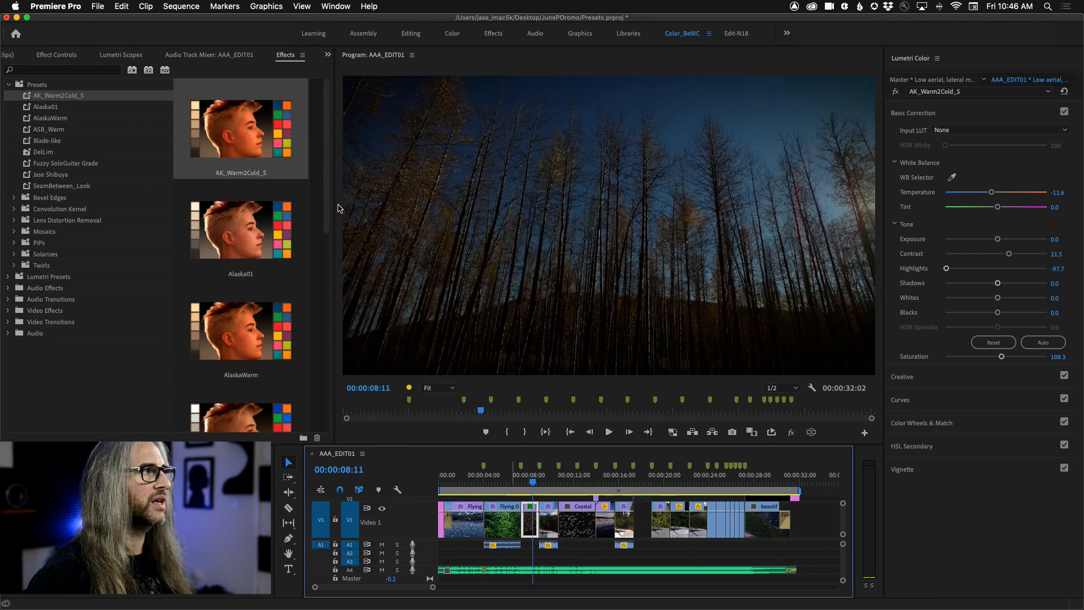
# Step: Save the autumn trees clip's keyframed Lumetri Color effect as a preset named AK_W2C_A with the Anchor to In Point type
pyautogui.click(42, 57)
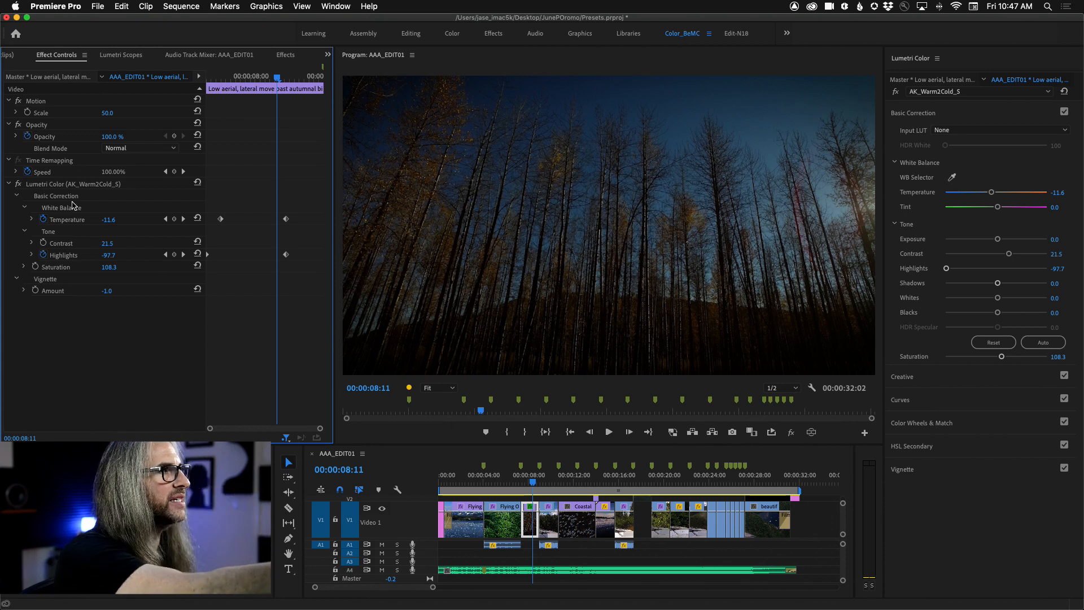
pyautogui.click(48, 187)
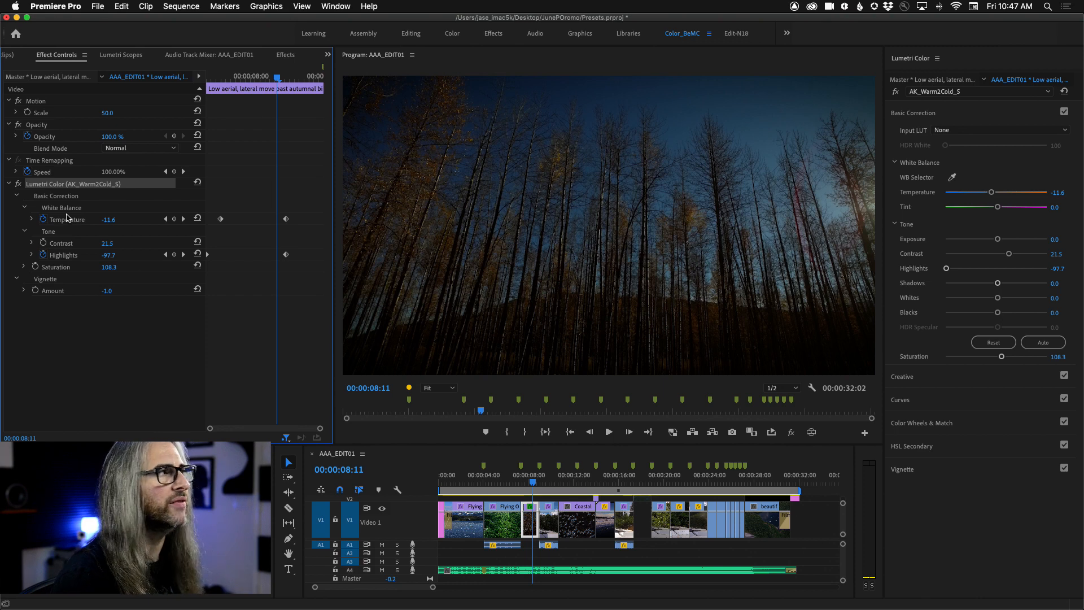
pyautogui.rightClick(76, 186)
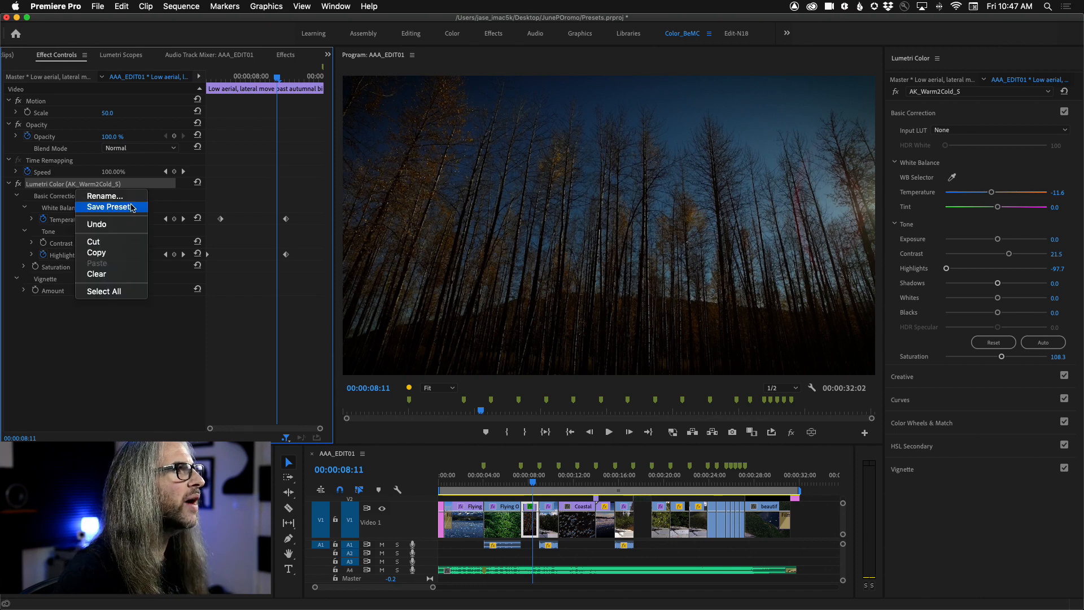
pyautogui.click(107, 207)
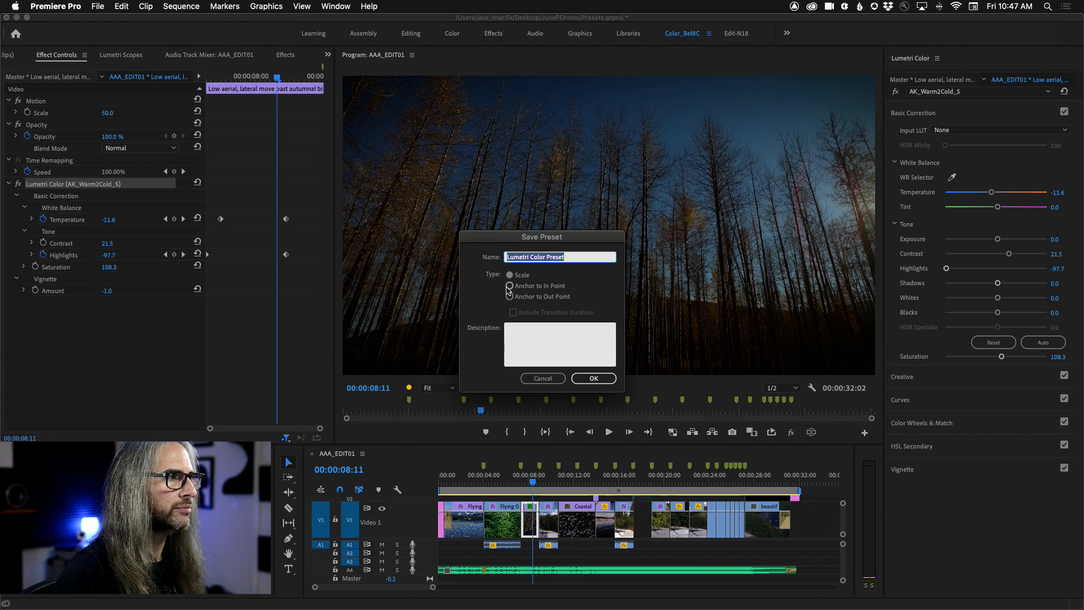
pyautogui.click(510, 286)
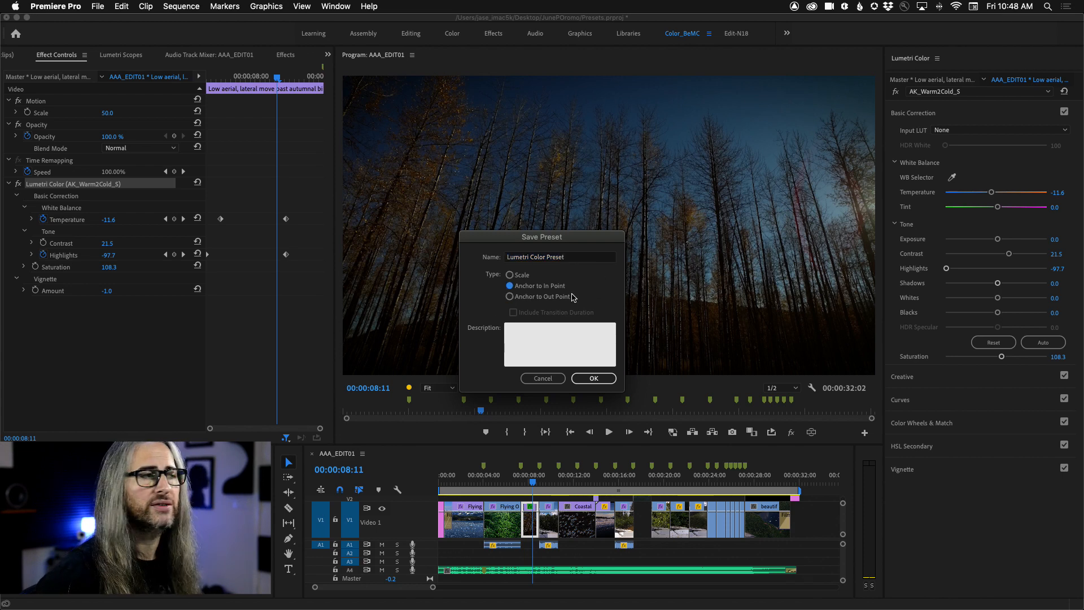
pyautogui.tripleClick(574, 257)
pyautogui.write('AK_War')
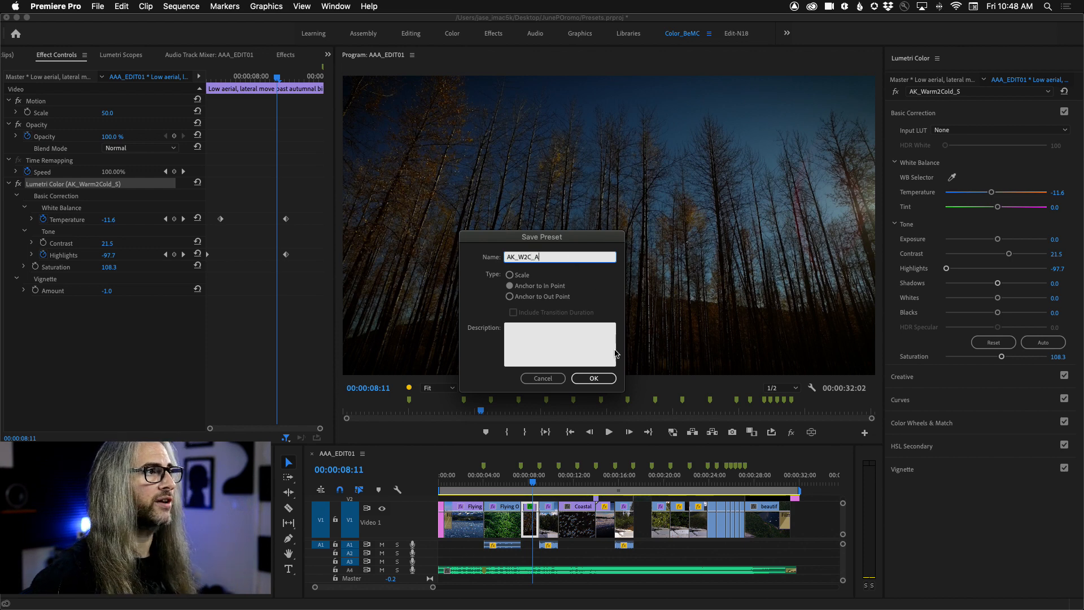
pyautogui.click(593, 378)
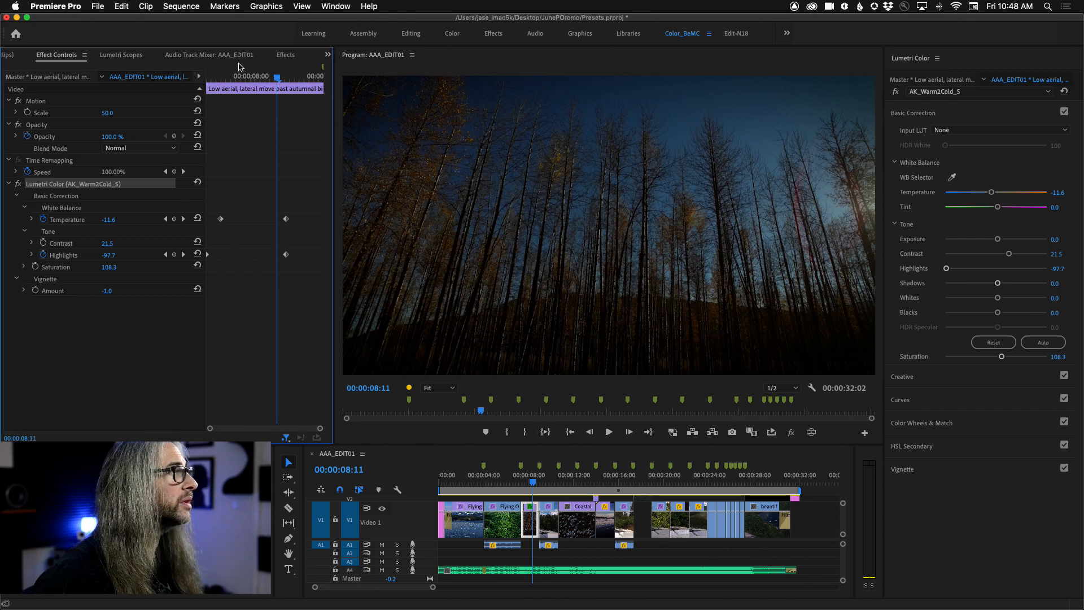
# Step: Move the playhead to 00:00:27:12 and apply the AK_W2C_A preset to the closing "beautiful lake in Alaska" clip
pyautogui.click(286, 54)
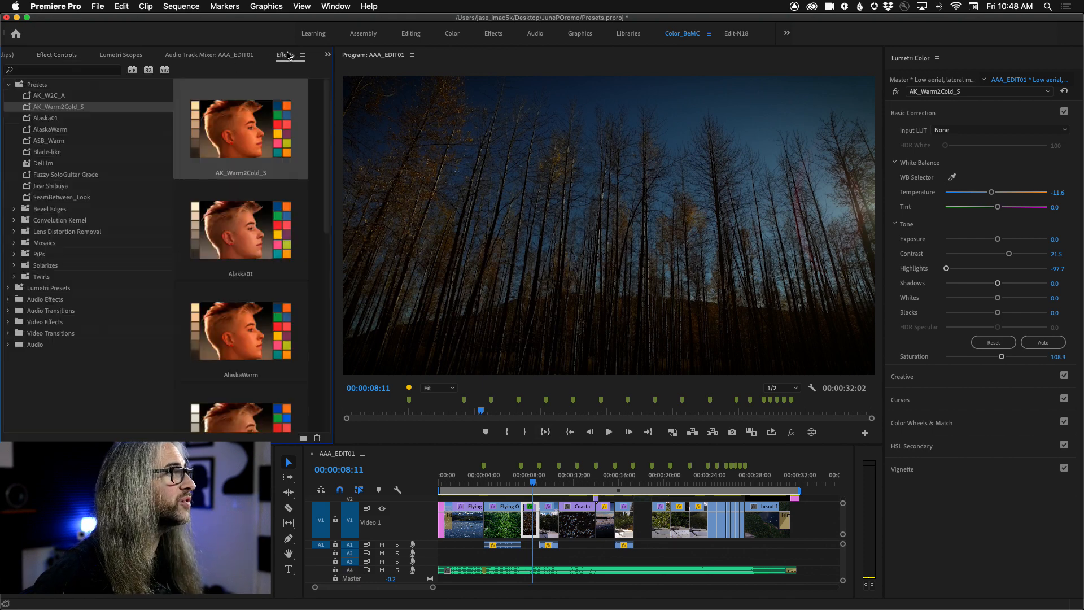
pyautogui.click(748, 485)
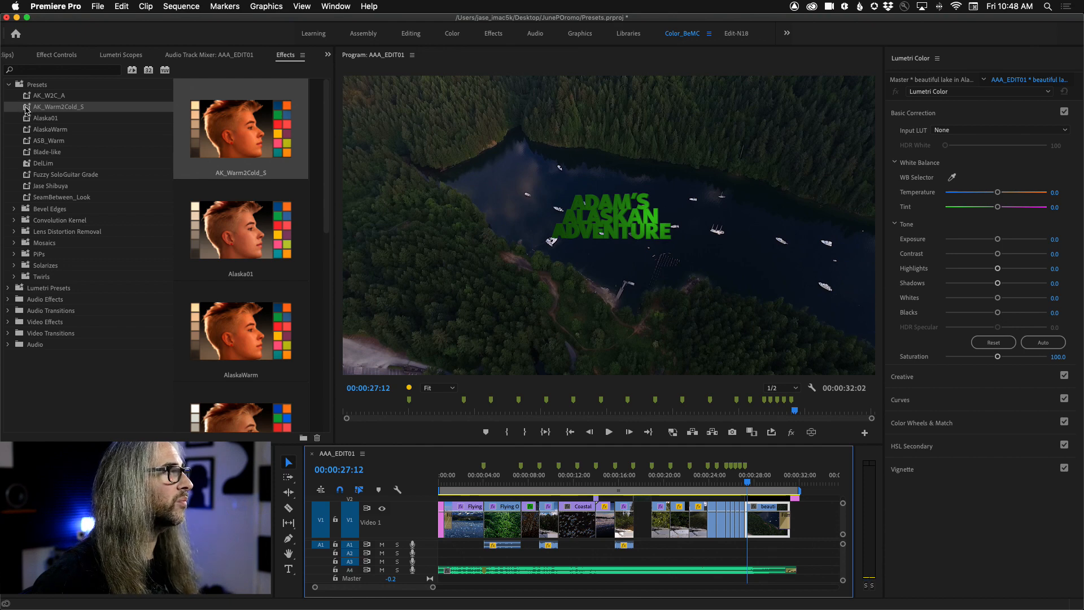
pyautogui.click(27, 97)
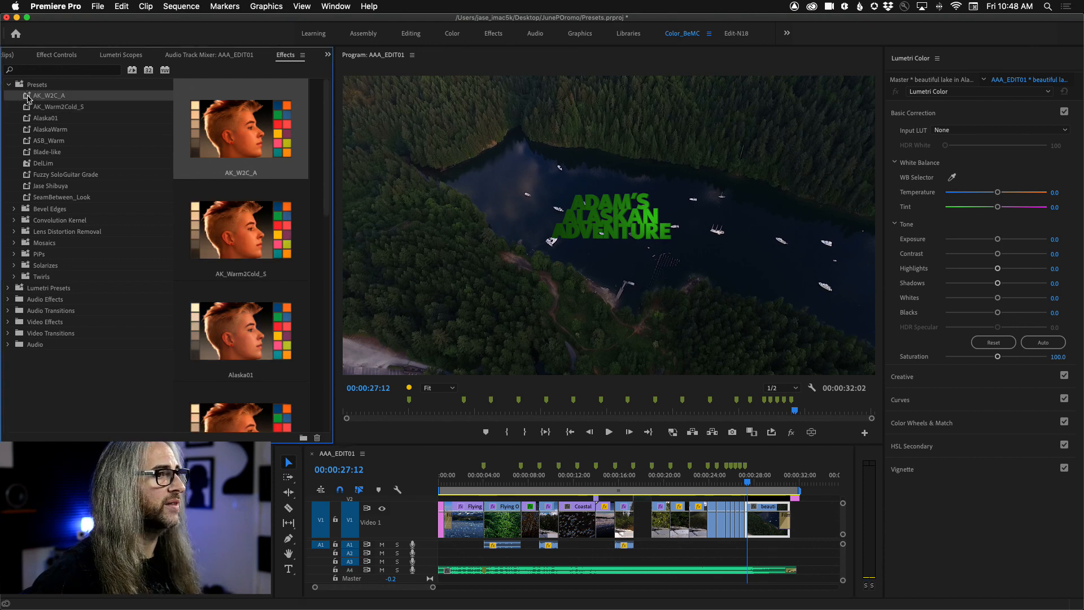
pyautogui.moveTo(27, 97); pyautogui.dragTo(765, 529)
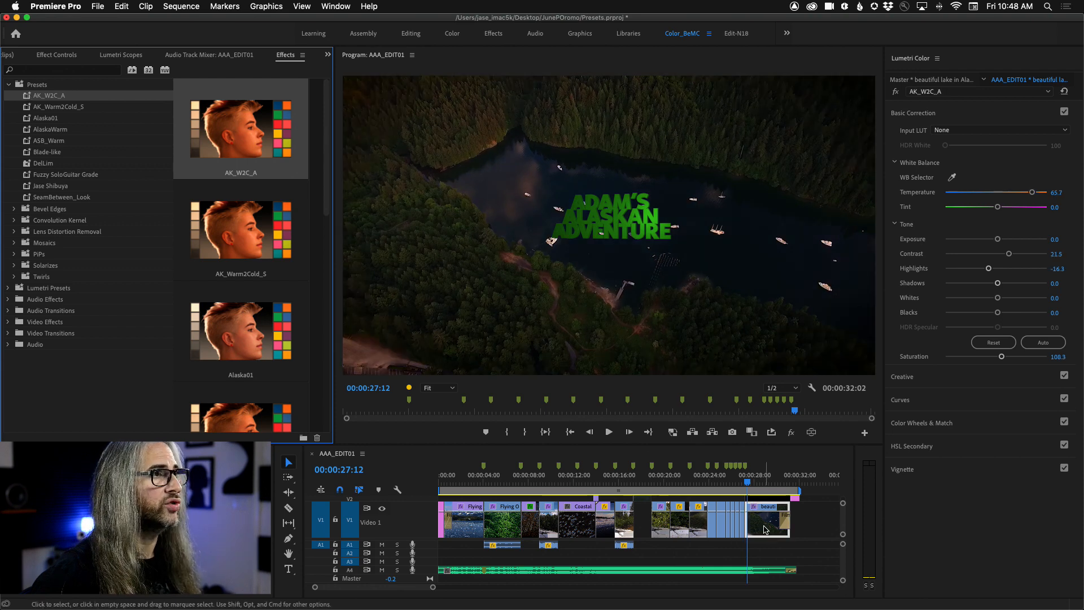
# Step: Compare the Temperature and Highlights keyframe spacing of the closing lake, autumn trees and opening lake clips in Effect Controls
pyautogui.click(57, 55)
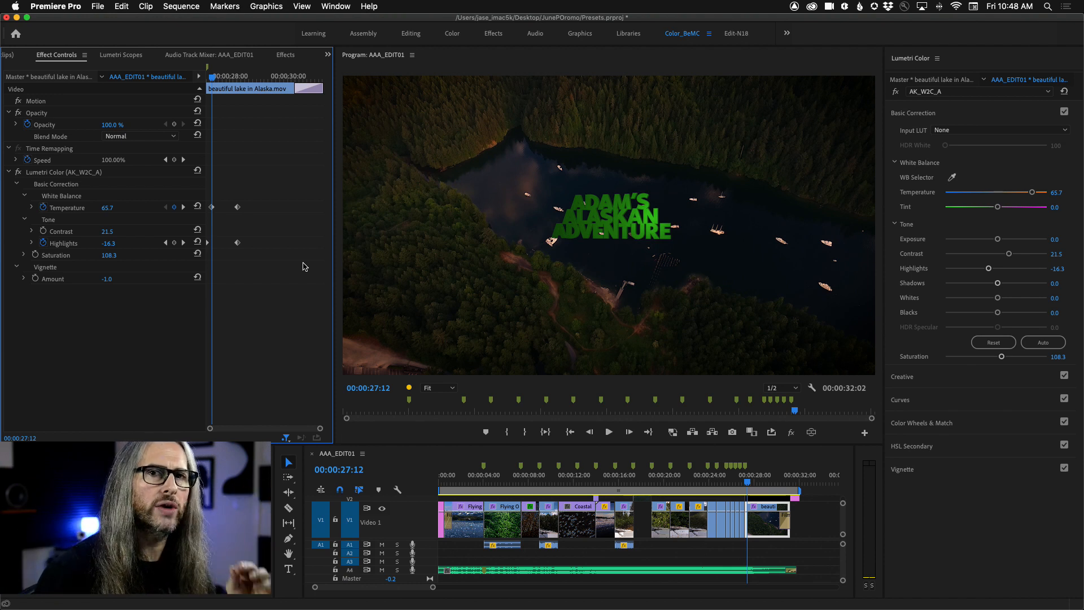
pyautogui.click(530, 483)
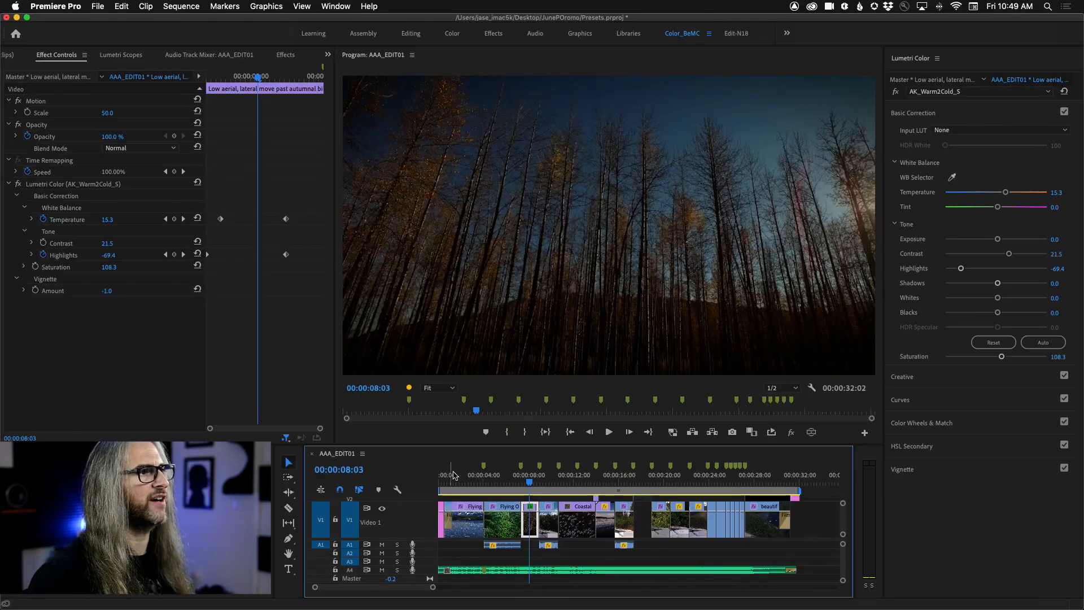
pyautogui.click(461, 483)
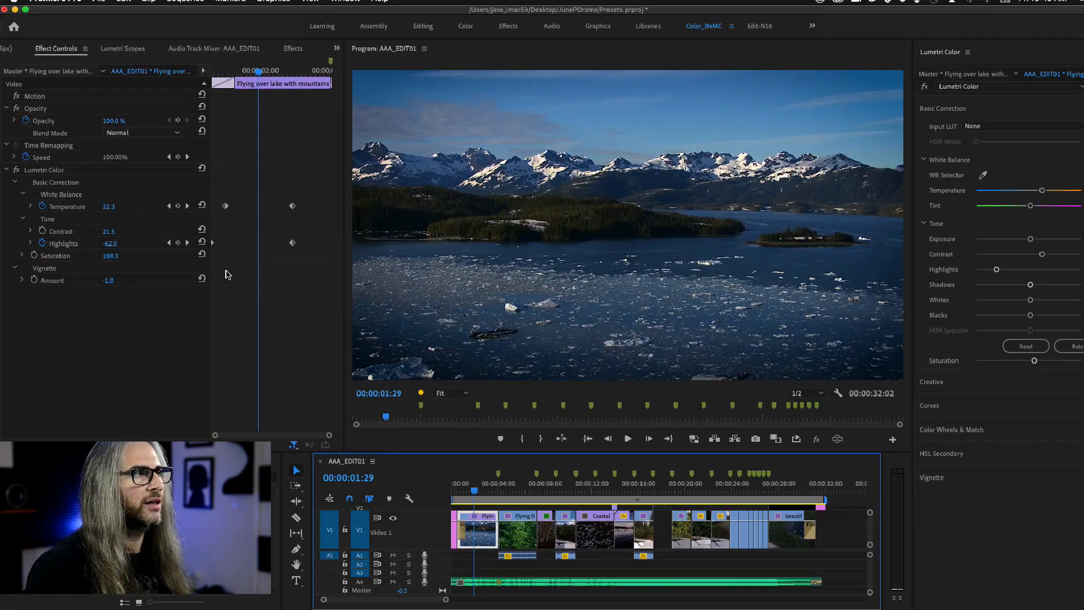
pyautogui.click(761, 483)
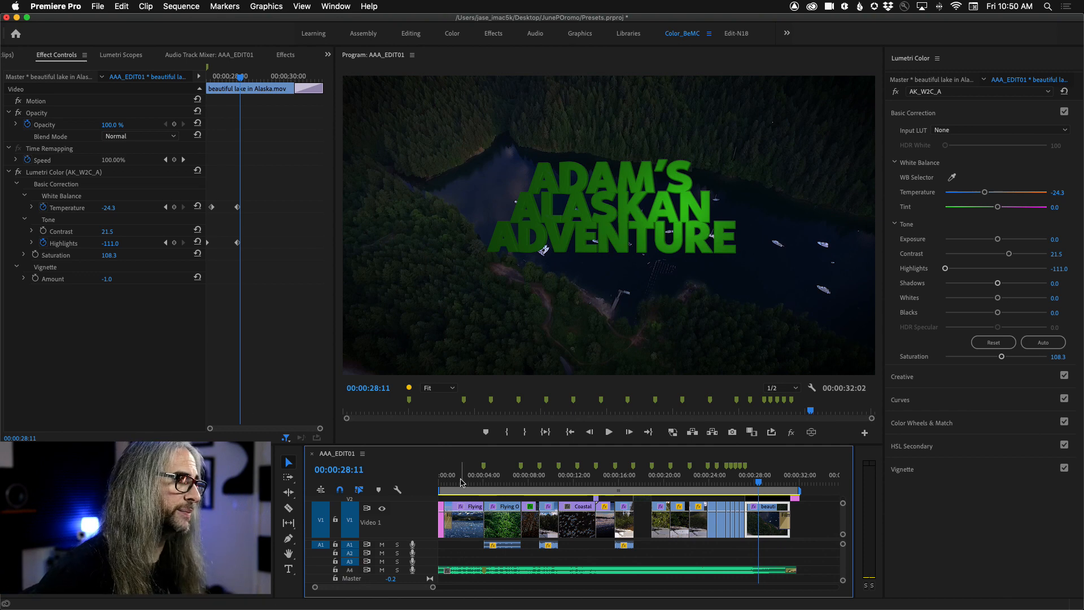
pyautogui.click(459, 481)
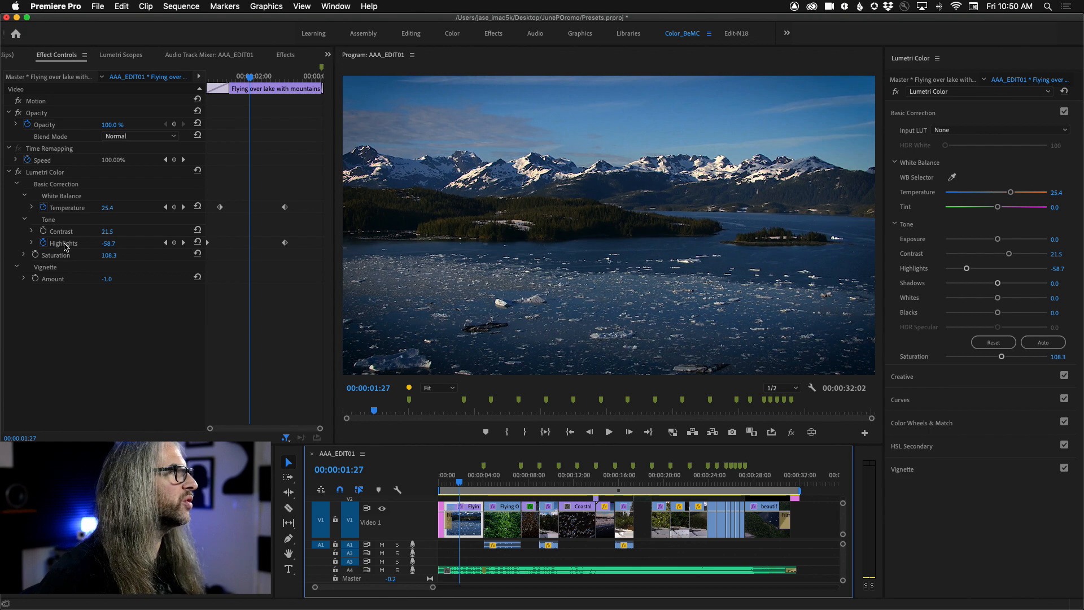
# Step: Mute audio track A4 and place the playhead at 00:00:01:06 in the opening lake clip
pyautogui.moveTo(459, 485)
pyautogui.mouseDown()
pyautogui.moveTo(450, 485)
pyautogui.moveTo(466, 486)
pyautogui.mouseUp()
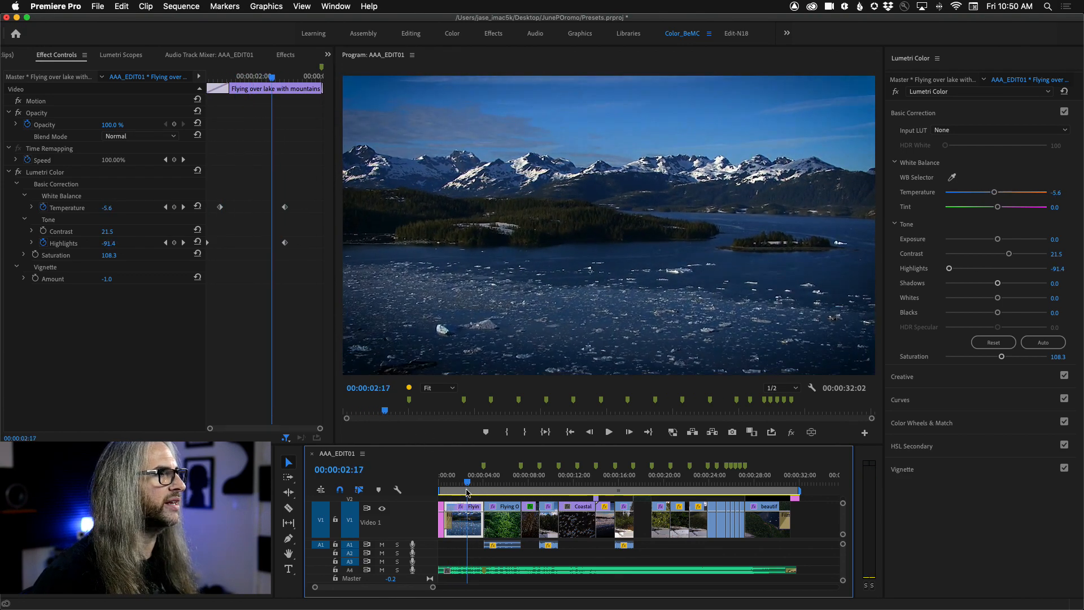
pyautogui.click(382, 570)
pyautogui.click(458, 484)
pyautogui.moveTo(457, 484); pyautogui.dragTo(451, 481)
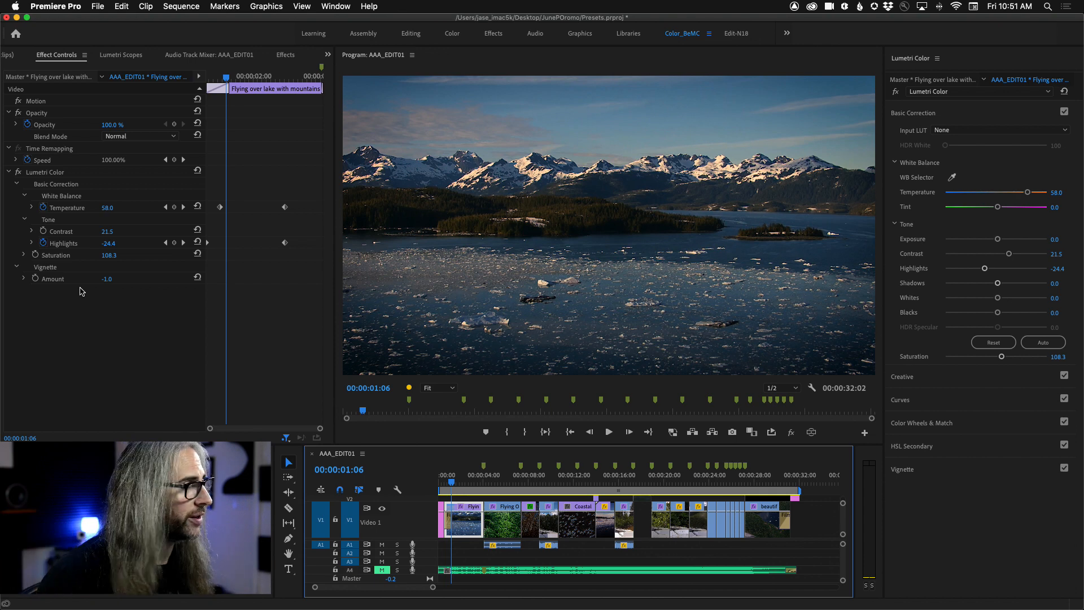
# Step: Search the effects for "blur" and apply Gaussian Blur to the opening lake clip
pyautogui.click(286, 56)
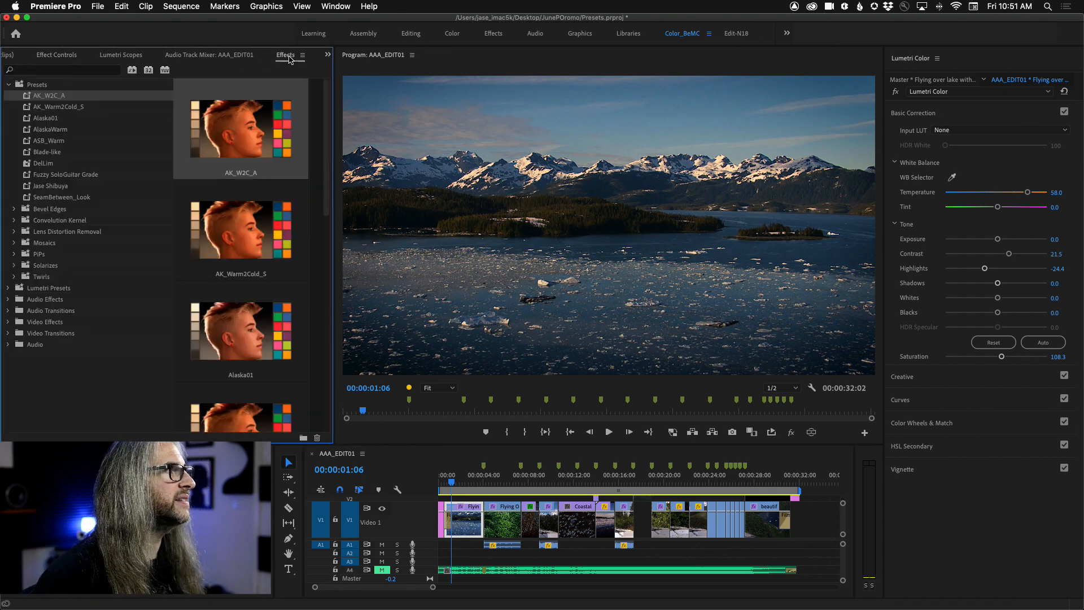
pyautogui.click(39, 71)
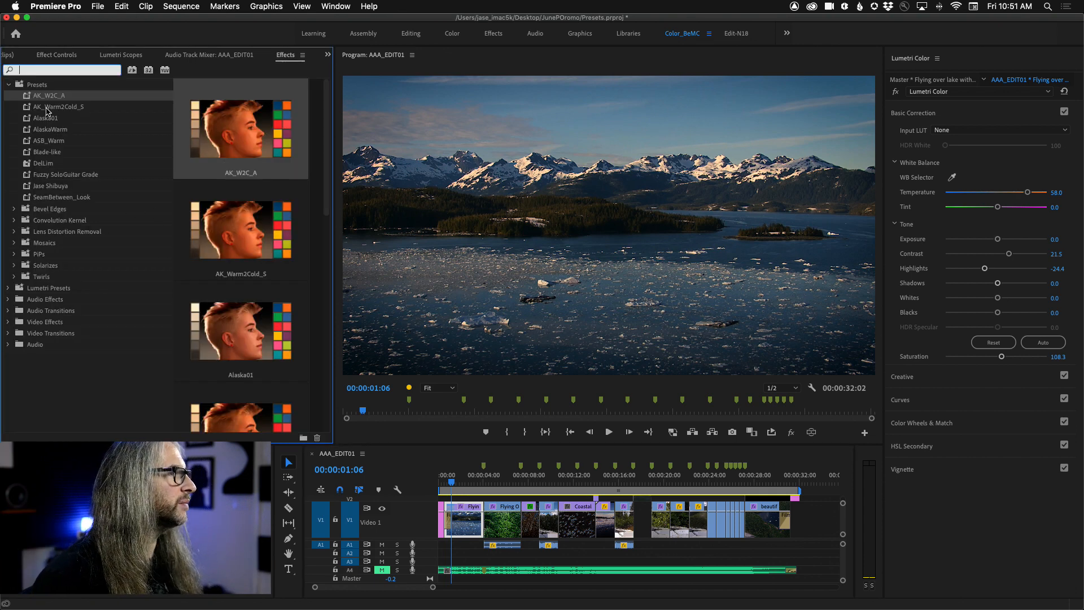
pyautogui.write('lur')
pyautogui.press('BackSpace')
pyautogui.press('BackSpace')
pyautogui.press('BackSpace')
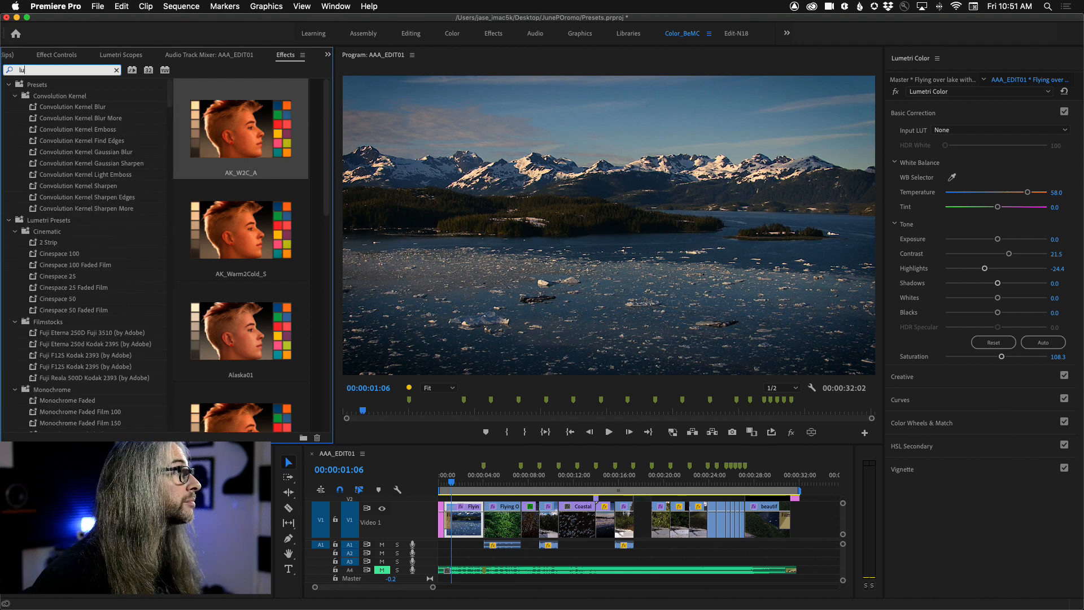
pyautogui.write('blur')
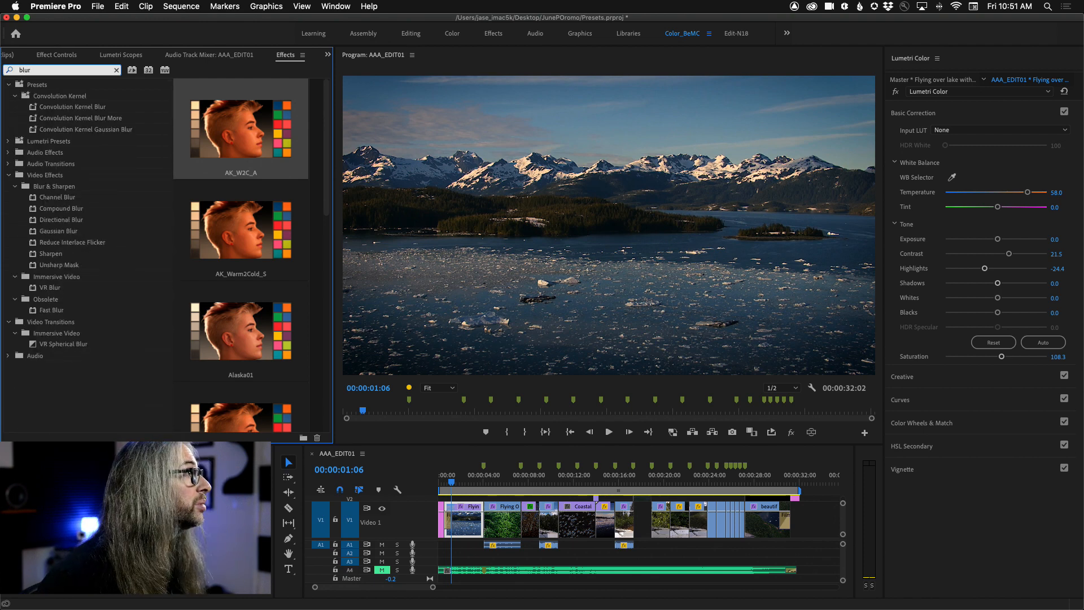
pyautogui.moveTo(35, 235); pyautogui.dragTo(466, 516)
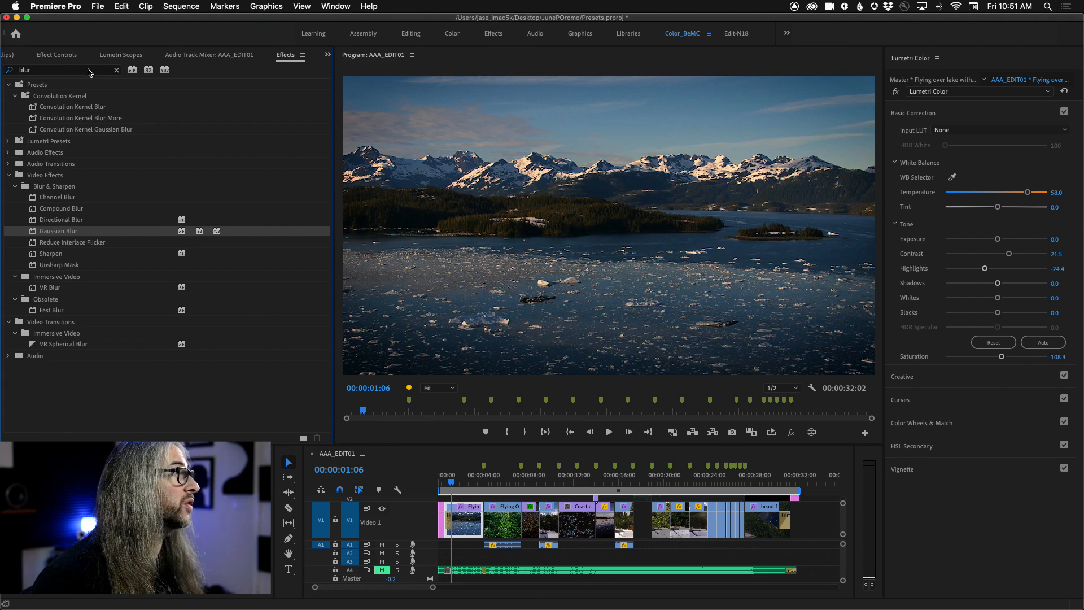
# Step: Search the effects for Mosaic and apply the Stylize version to the opening lake clip
pyautogui.click(116, 70)
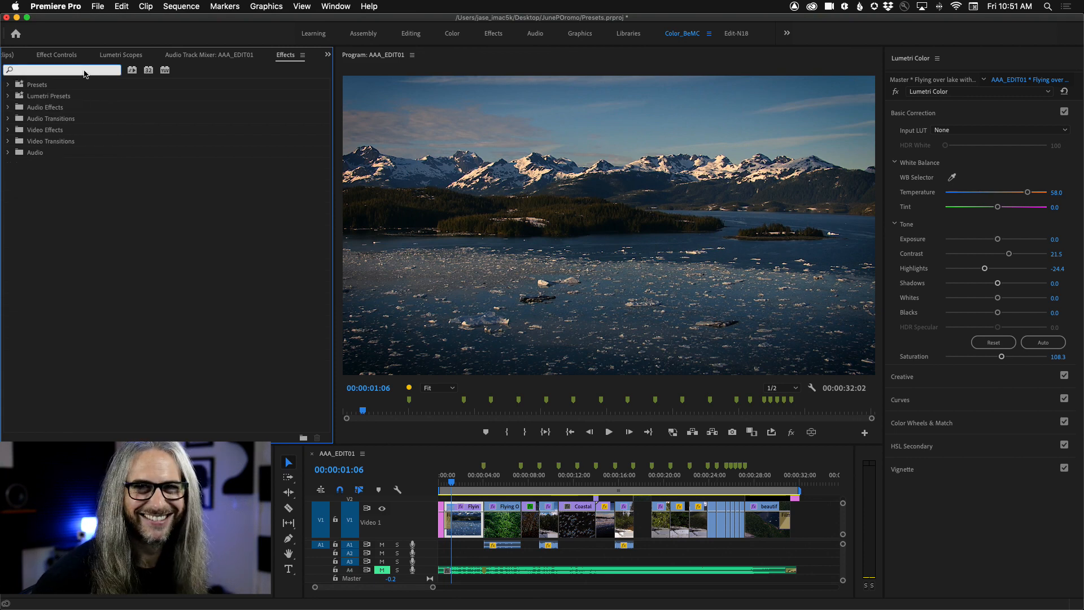
pyautogui.write('mosai')
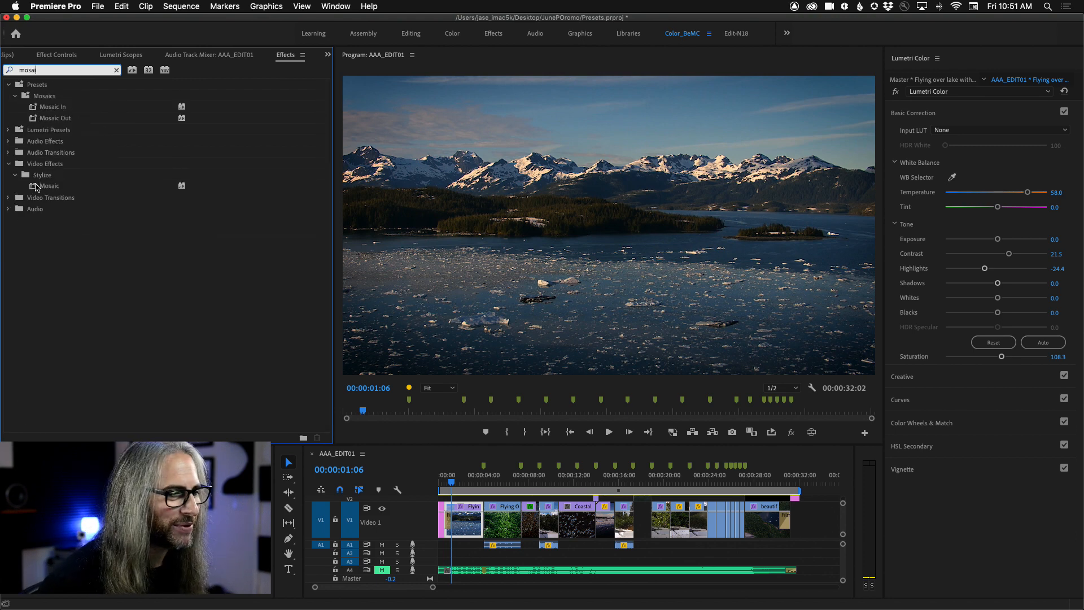
pyautogui.moveTo(34, 188); pyautogui.dragTo(461, 520)
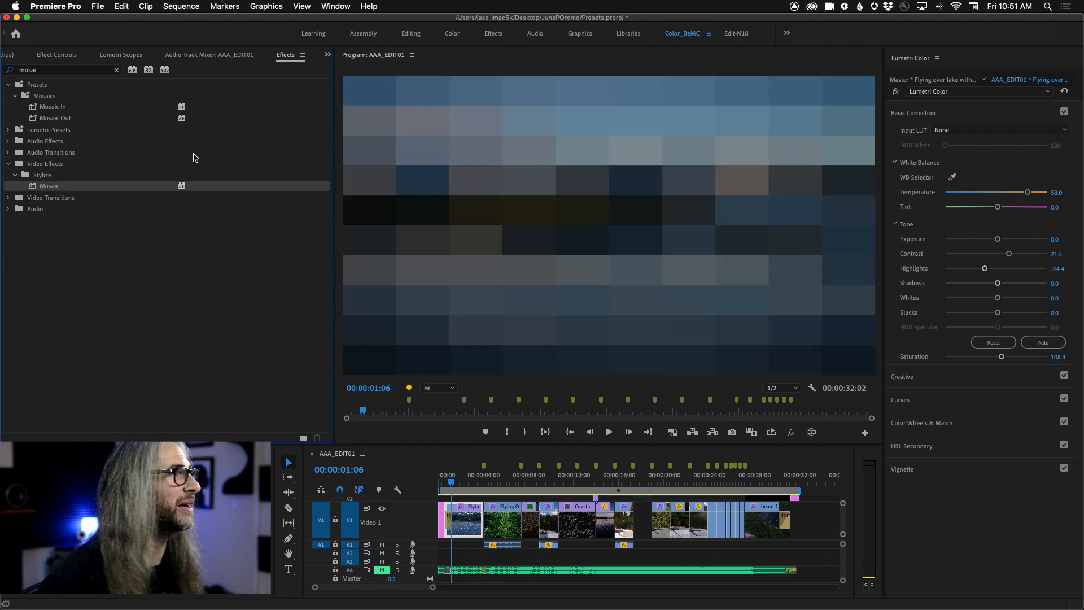
# Step: Show all effect properties of the opening lake clip and collapse its Lumetri Color settings
pyautogui.click(62, 55)
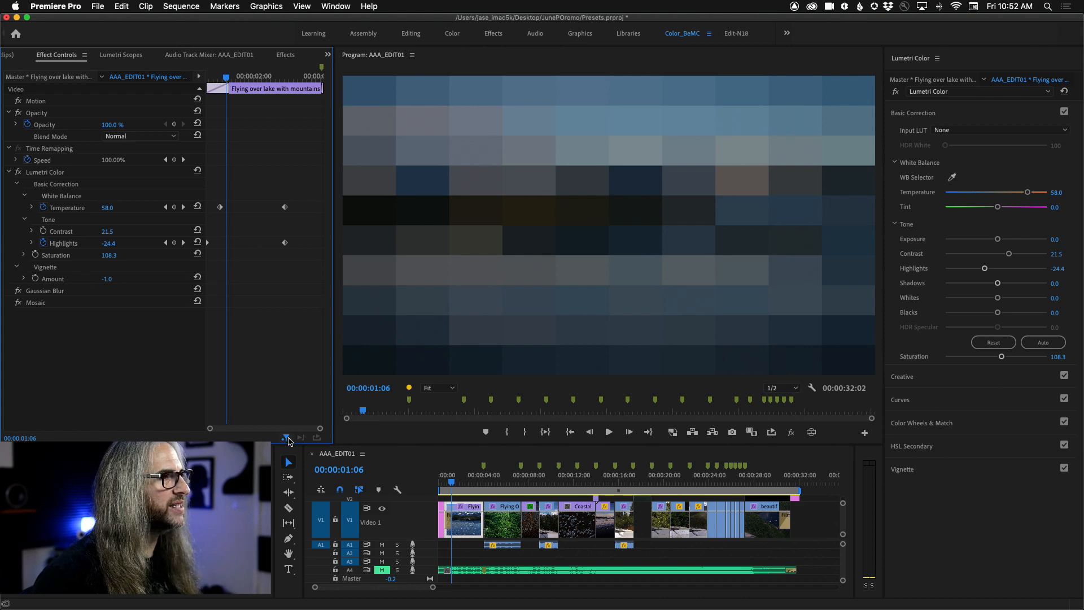
pyautogui.click(286, 438)
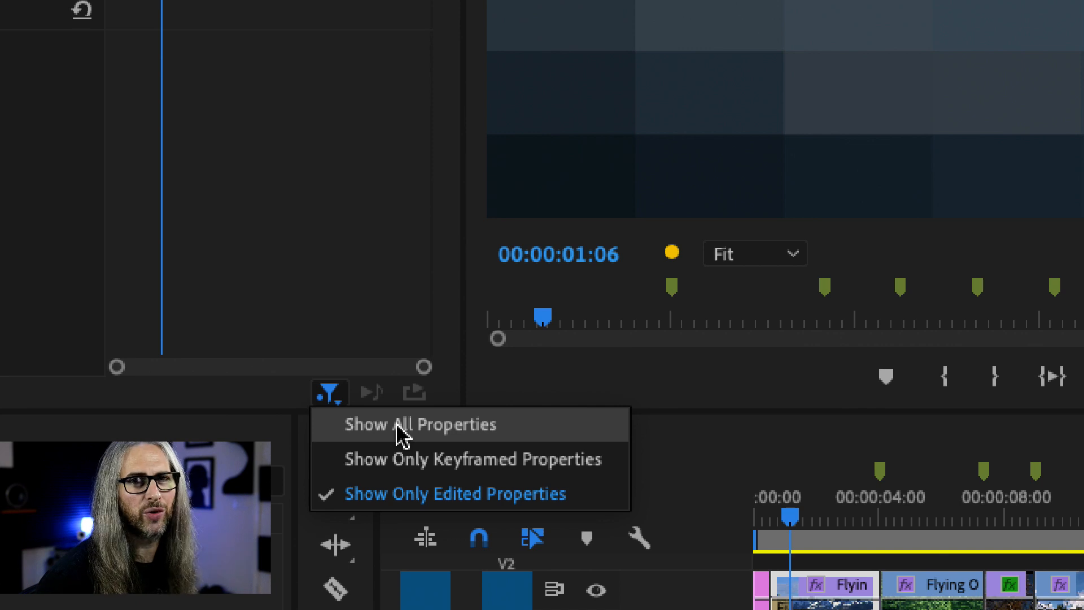
pyautogui.click(532, 439)
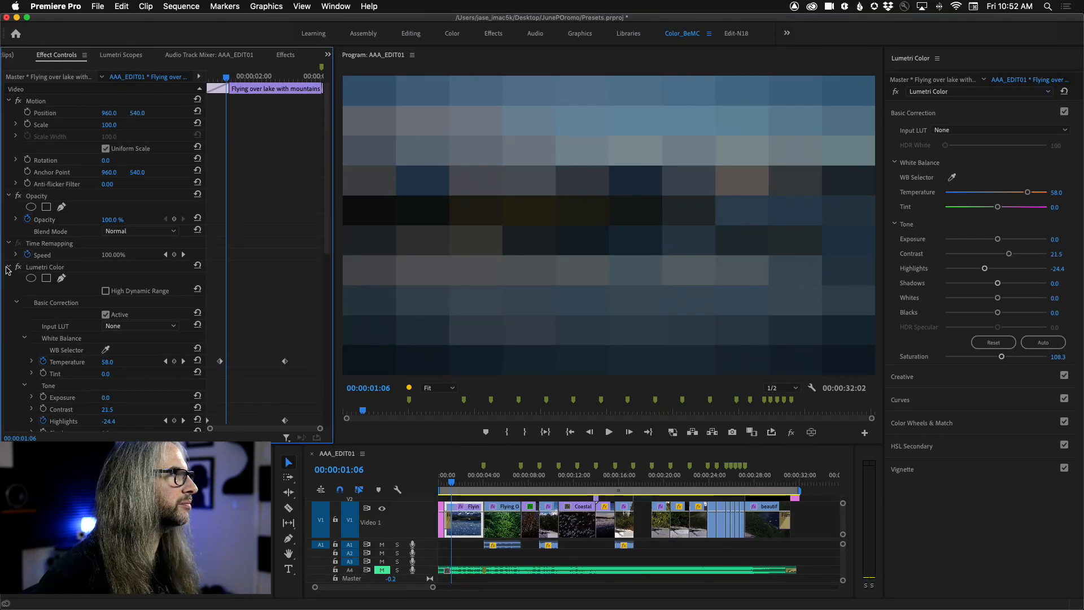
pyautogui.click(7, 268)
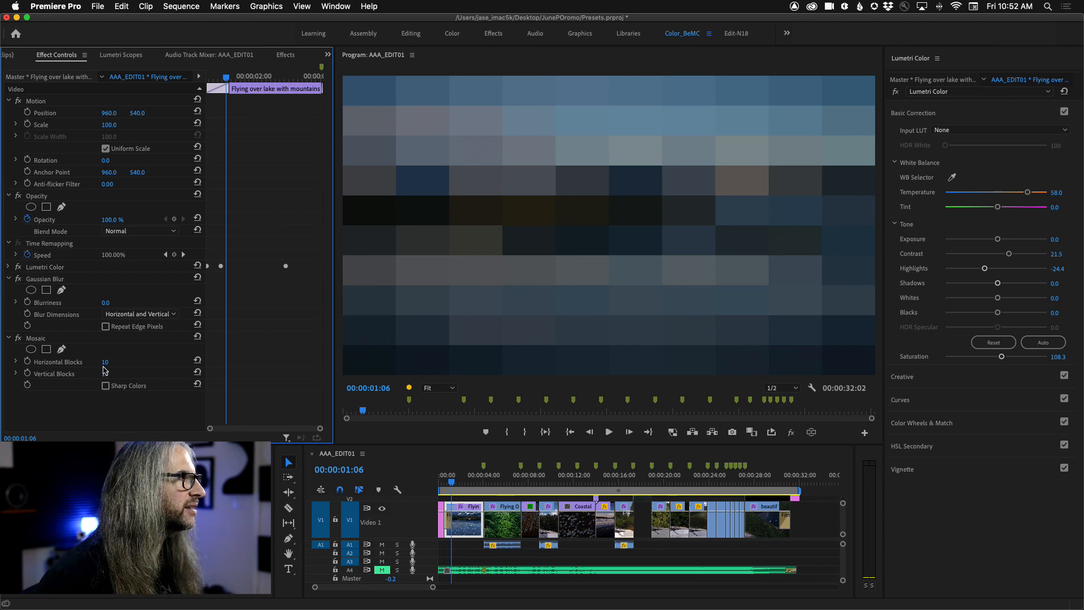
# Step: Set the Mosaic effect's Horizontal Blocks to 3331 and Vertical Blocks to 3536
pyautogui.moveTo(105, 362); pyautogui.dragTo(169, 362)
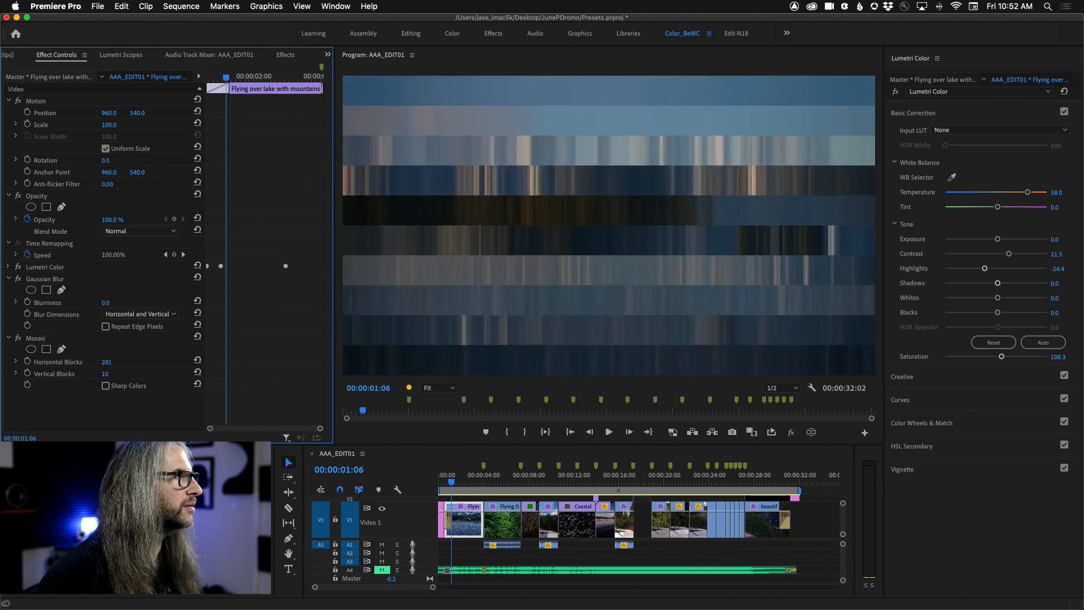
pyautogui.moveTo(104, 374); pyautogui.dragTo(192, 375)
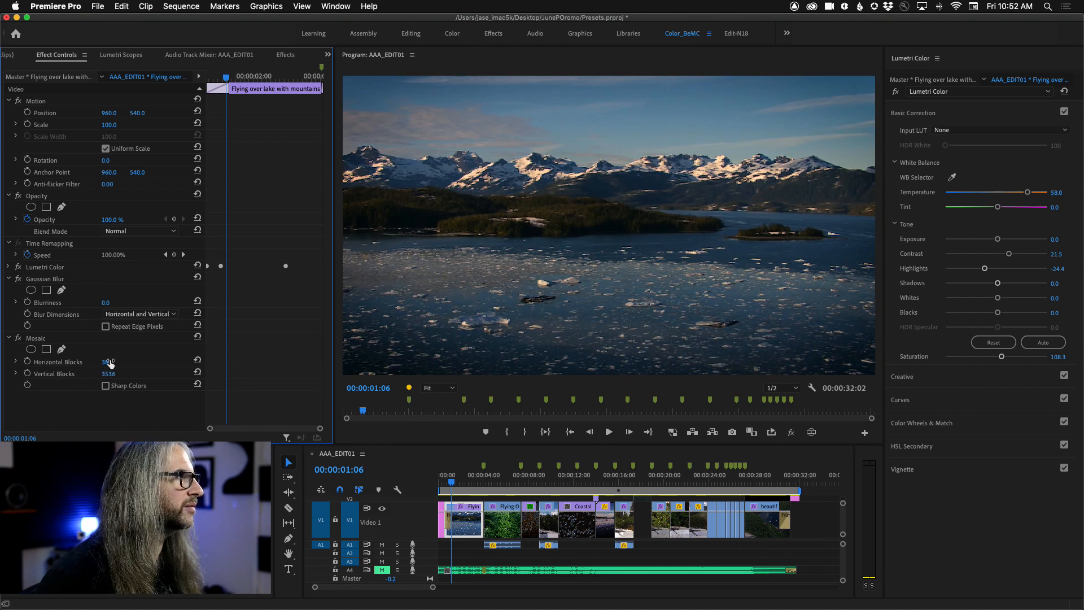
pyautogui.moveTo(108, 362); pyautogui.dragTo(196, 362)
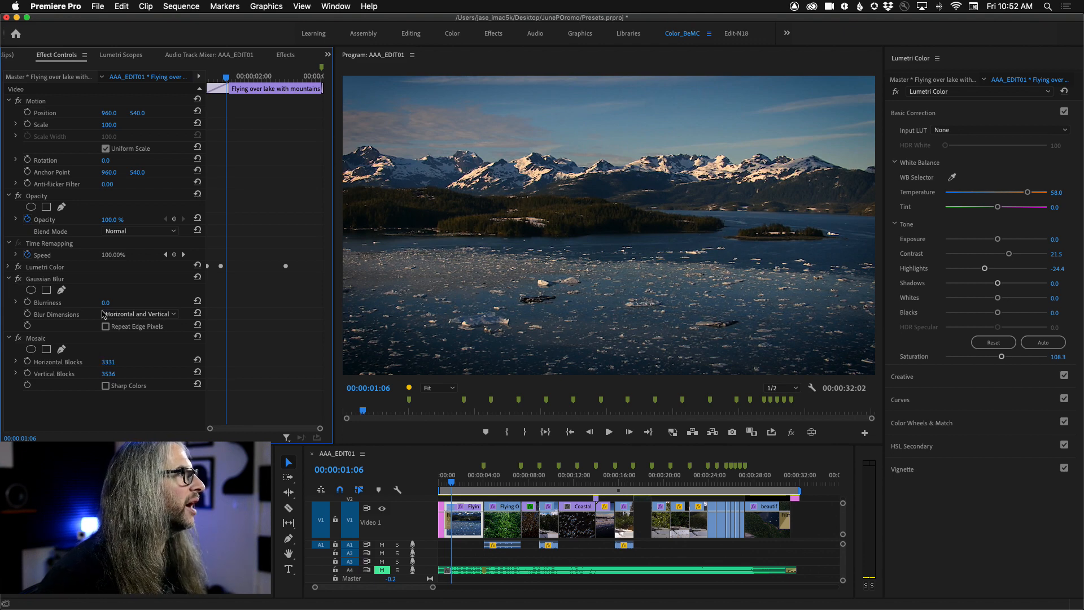
# Step: Keyframe the Gaussian Blur's Blurriness from 126 at 00:00:00:19 to 0 at 00:00:01:01 on the opening lake clip
pyautogui.moveTo(228, 79); pyautogui.dragTo(212, 76)
pyautogui.moveTo(107, 301); pyautogui.dragTo(140, 300)
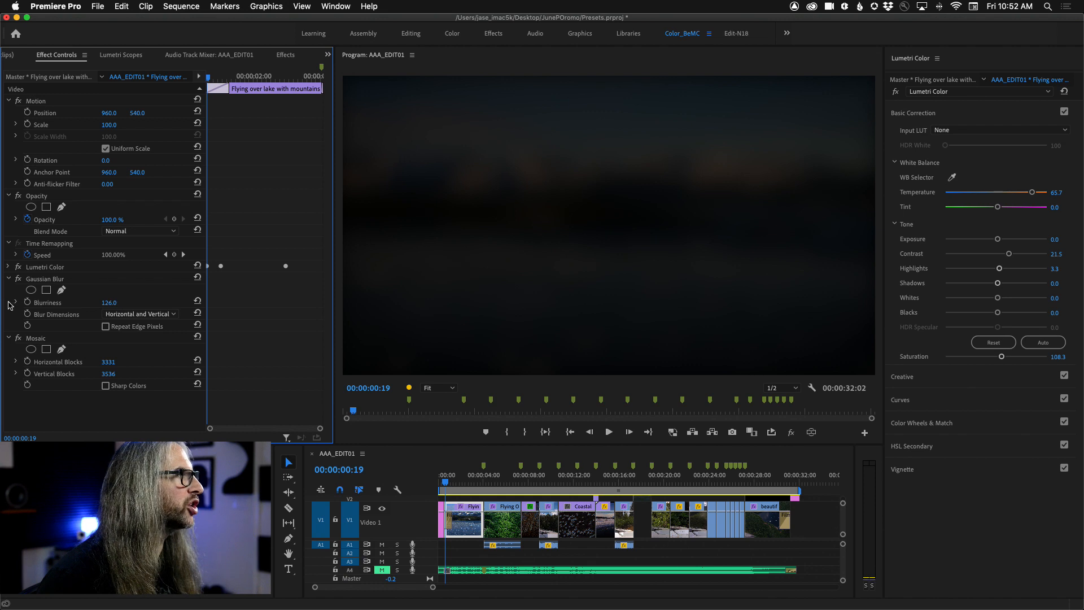
pyautogui.click(28, 304)
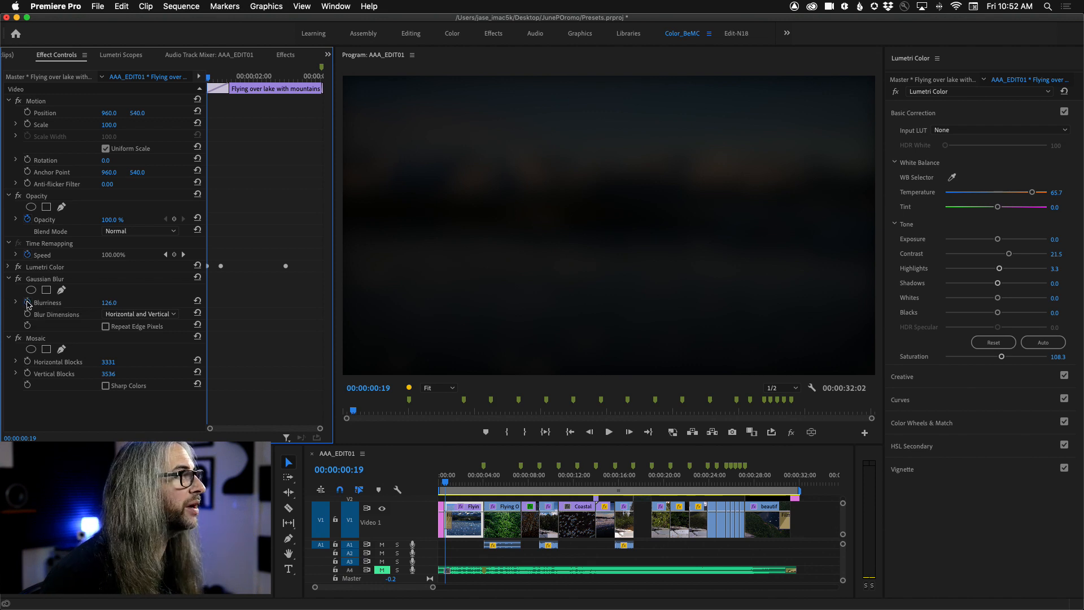
pyautogui.moveTo(210, 80); pyautogui.dragTo(223, 80)
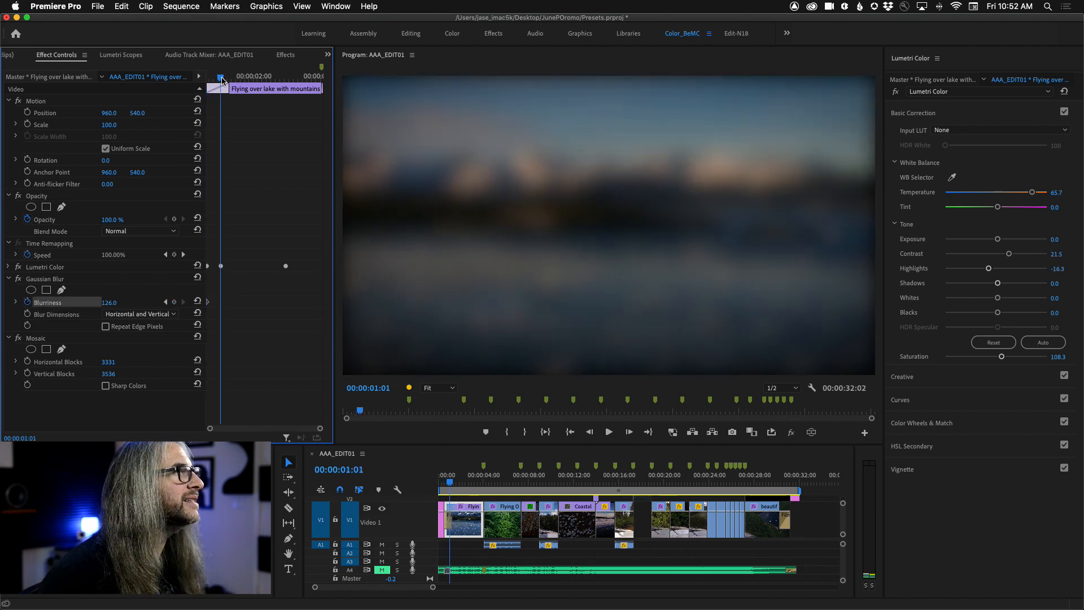
pyautogui.moveTo(113, 305); pyautogui.dragTo(42, 305)
# Step: Play the opening lake clip twice from its start to review the animated blur
pyautogui.moveTo(223, 77); pyautogui.dragTo(90, 85)
pyautogui.press('space')
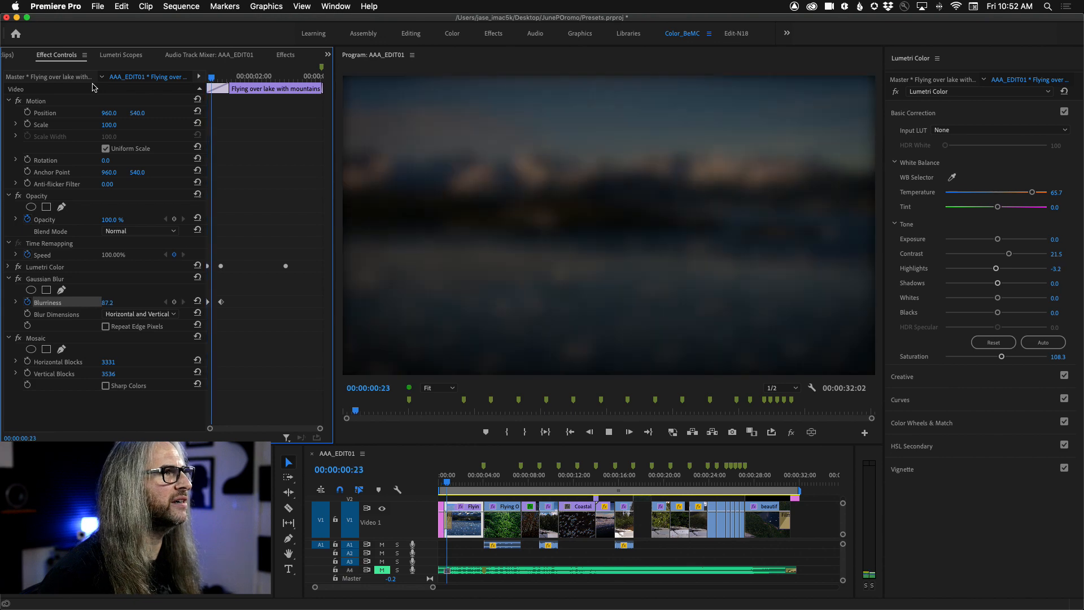
pyautogui.moveTo(272, 77); pyautogui.dragTo(126, 80)
pyautogui.press('space')
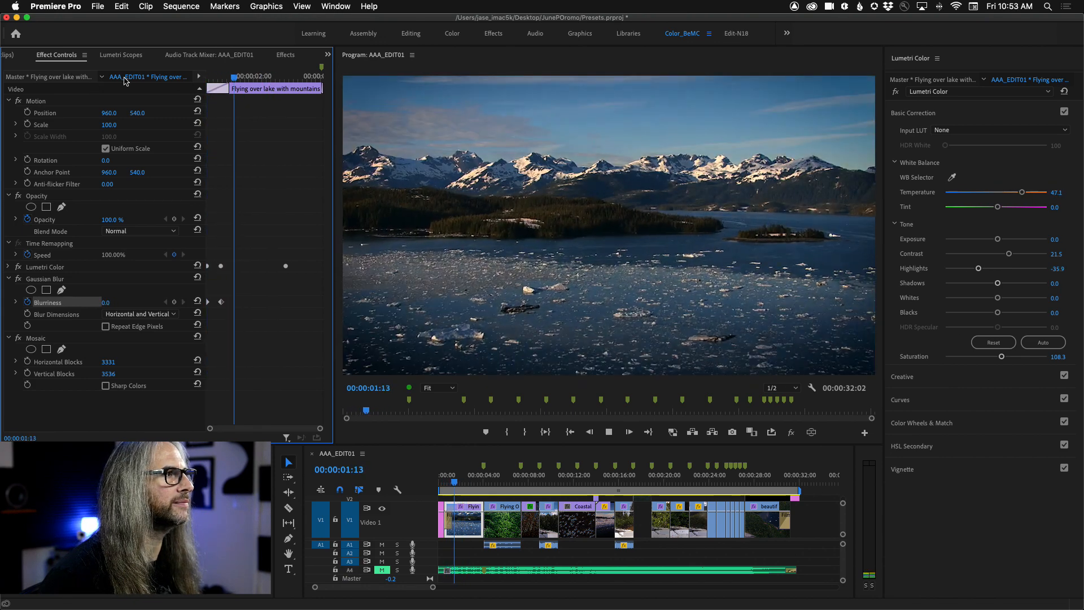
pyautogui.press('space')
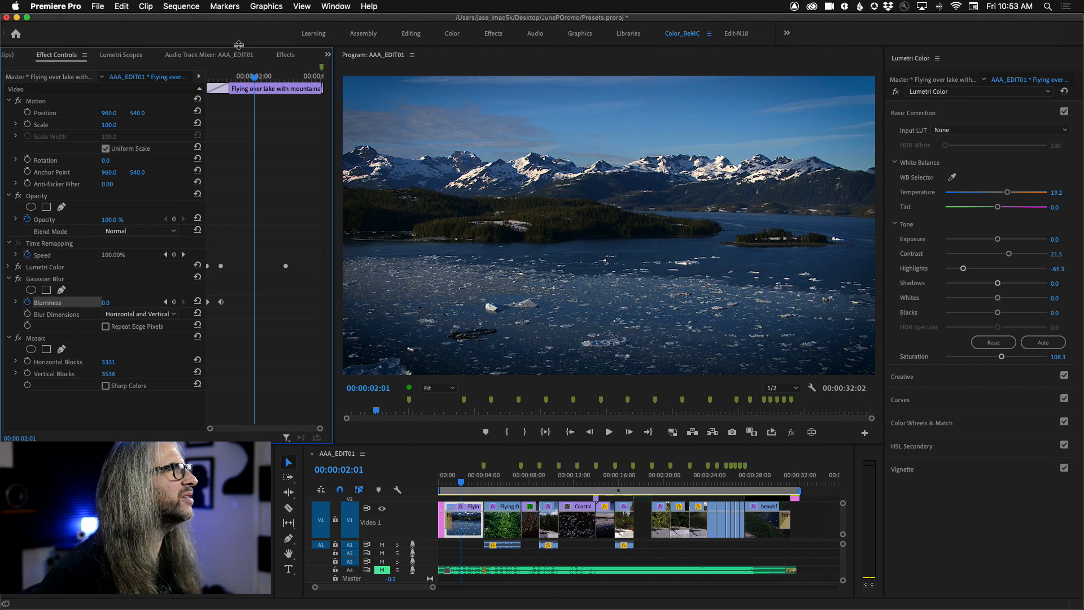
# Step: Add keyframes for the Mosaic effect's Horizontal Blocks and Vertical Blocks at 00:00:03:06 on the opening lake clip
pyautogui.click(285, 56)
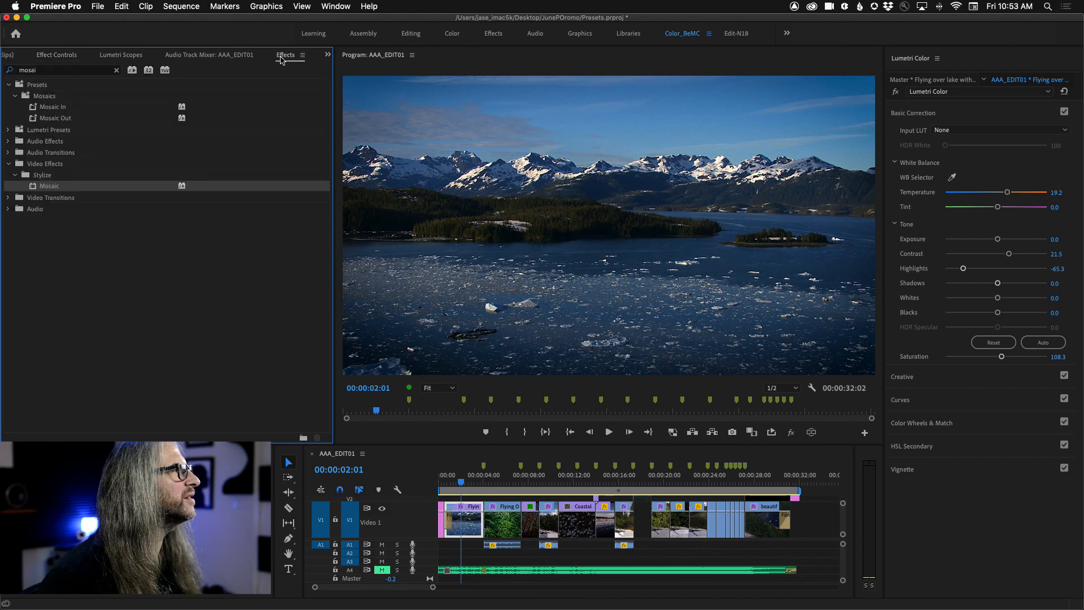
pyautogui.click(76, 56)
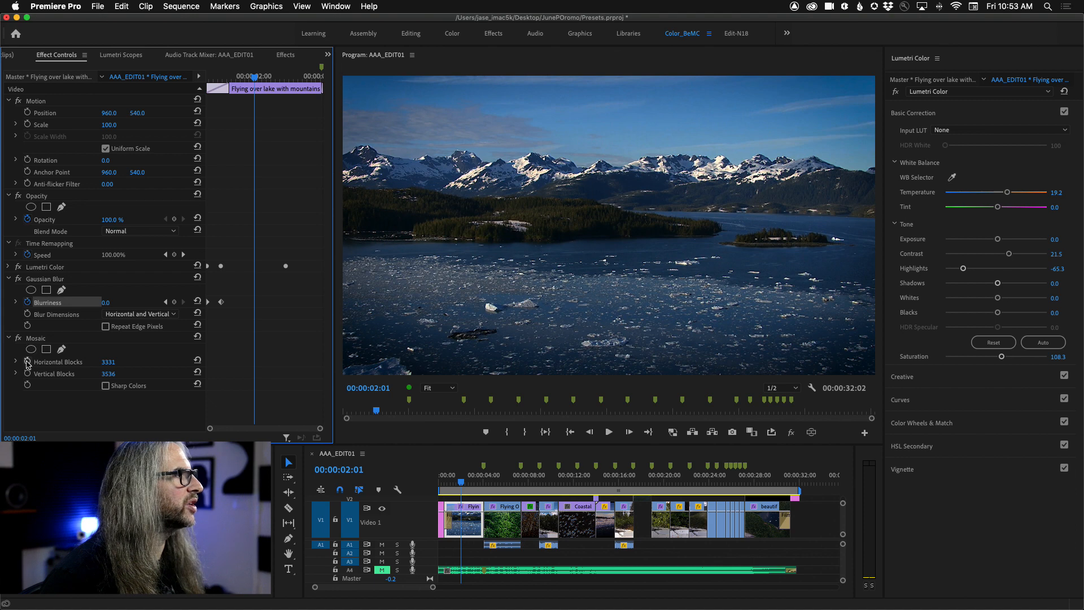
pyautogui.moveTo(254, 79); pyautogui.dragTo(293, 85)
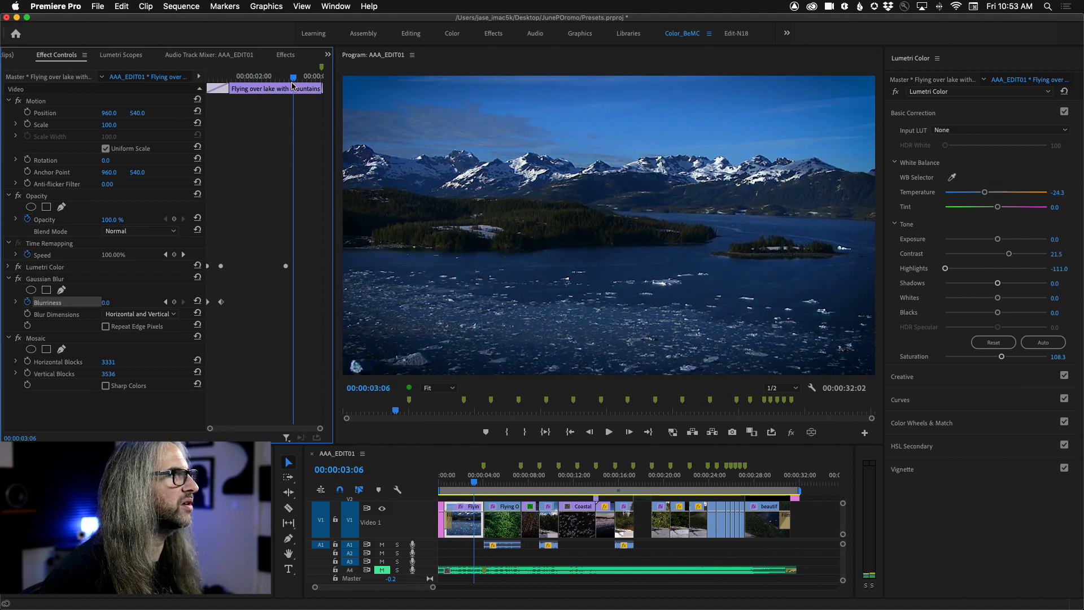
pyautogui.click(27, 361)
pyautogui.click(28, 373)
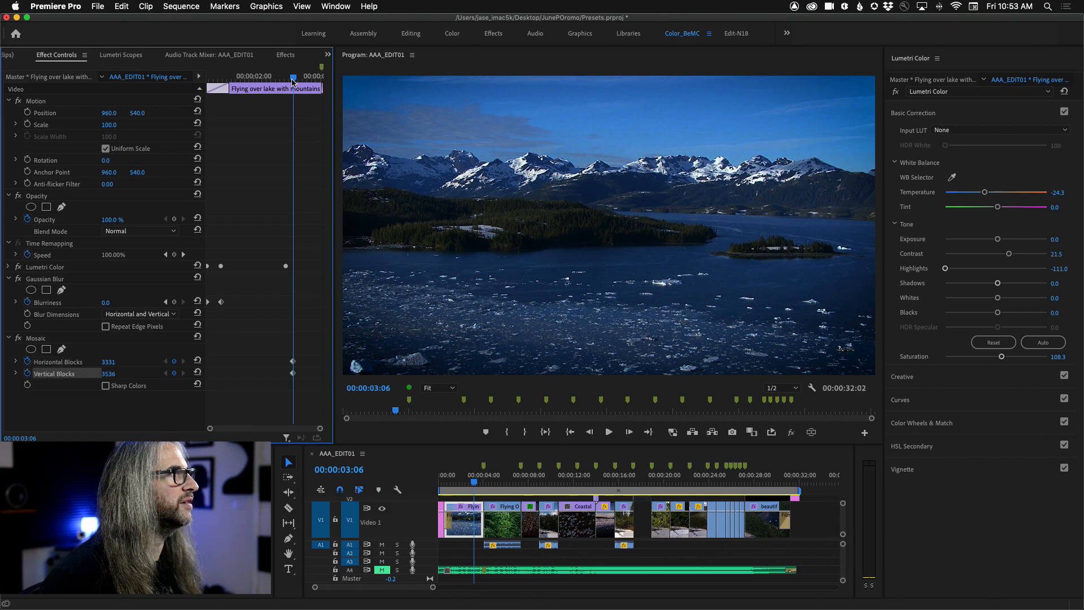
# Step: At 00:00:03:28, keyframe the Mosaic effect with Horizontal Blocks at 34 and a reduced Vertical Blocks value
pyautogui.moveTo(293, 80); pyautogui.dragTo(318, 83)
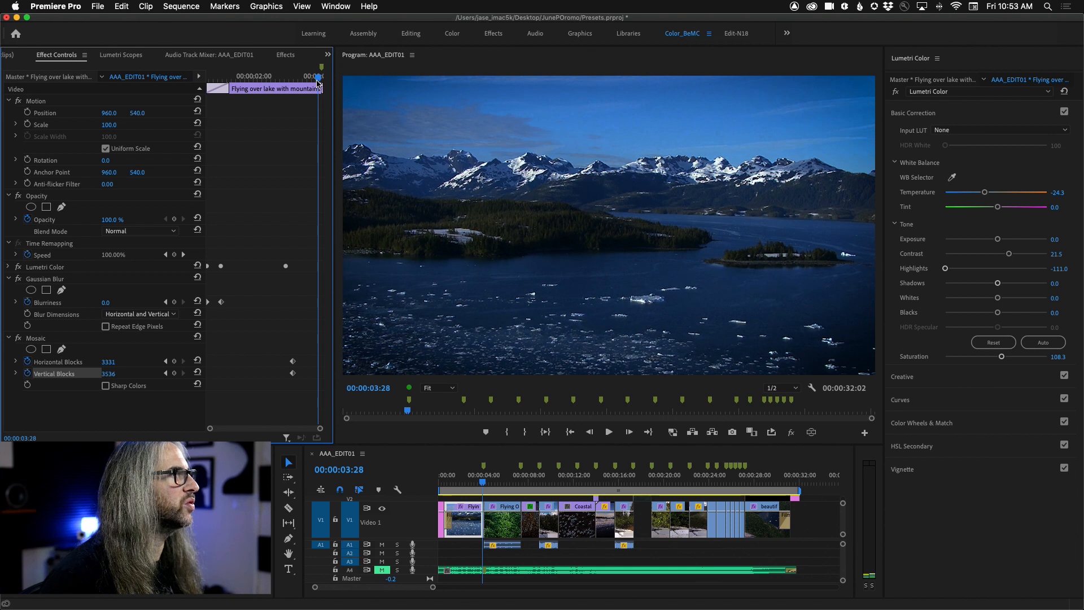
pyautogui.moveTo(109, 362); pyautogui.dragTo(107, 362)
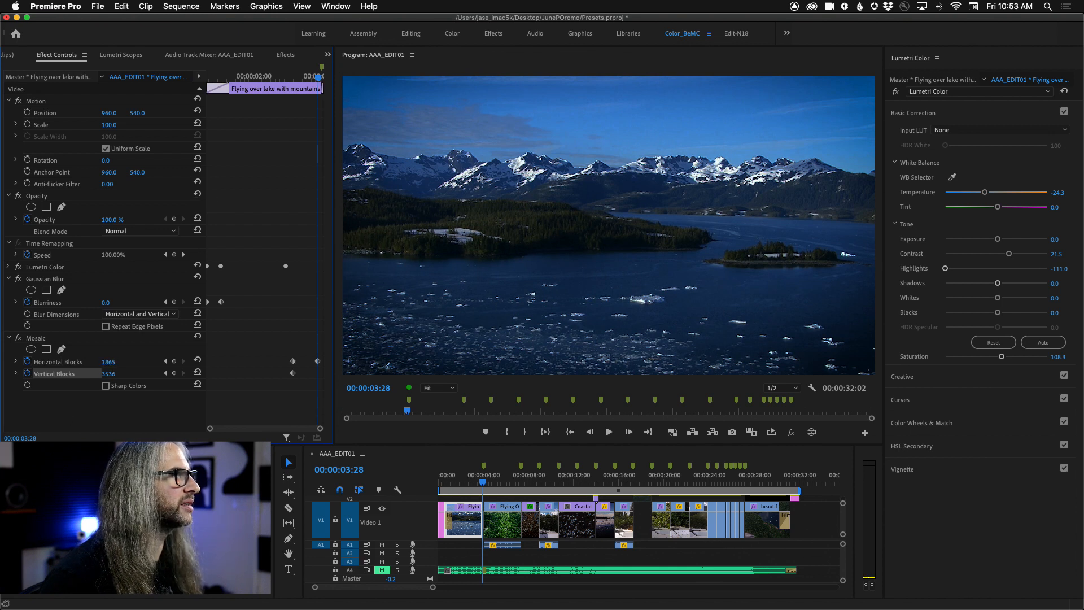
pyautogui.moveTo(107, 361)
pyautogui.mouseDown()
pyautogui.moveTo(79, 362)
pyautogui.moveTo(91, 362)
pyautogui.mouseUp()
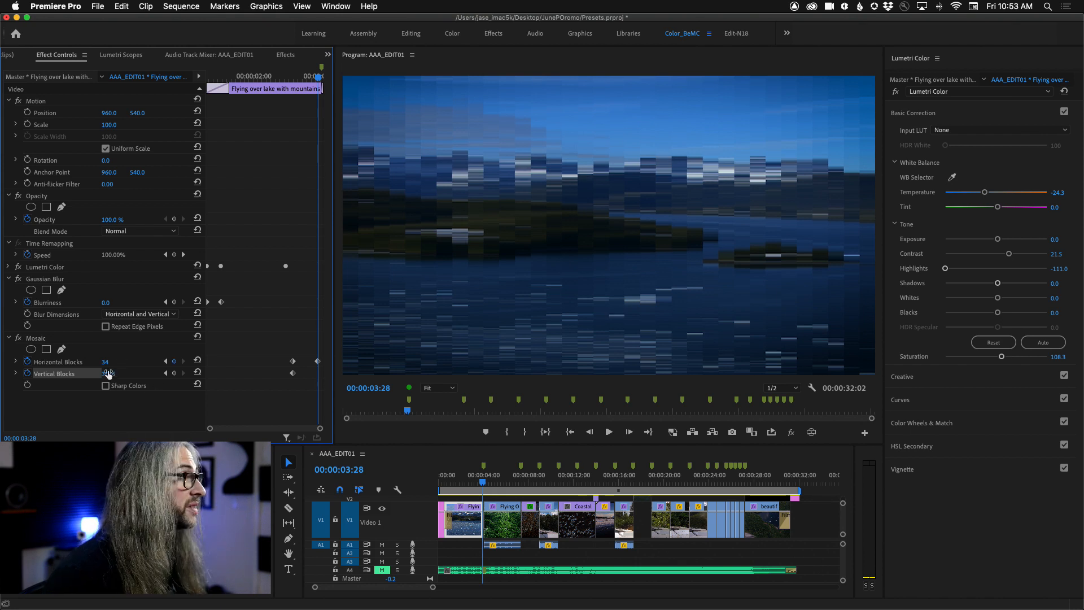
pyautogui.moveTo(106, 374); pyautogui.dragTo(90, 374)
# Step: Play across the cut from the opening lake clip into the misty forest clip to review the Mosaic animation
pyautogui.press('space')
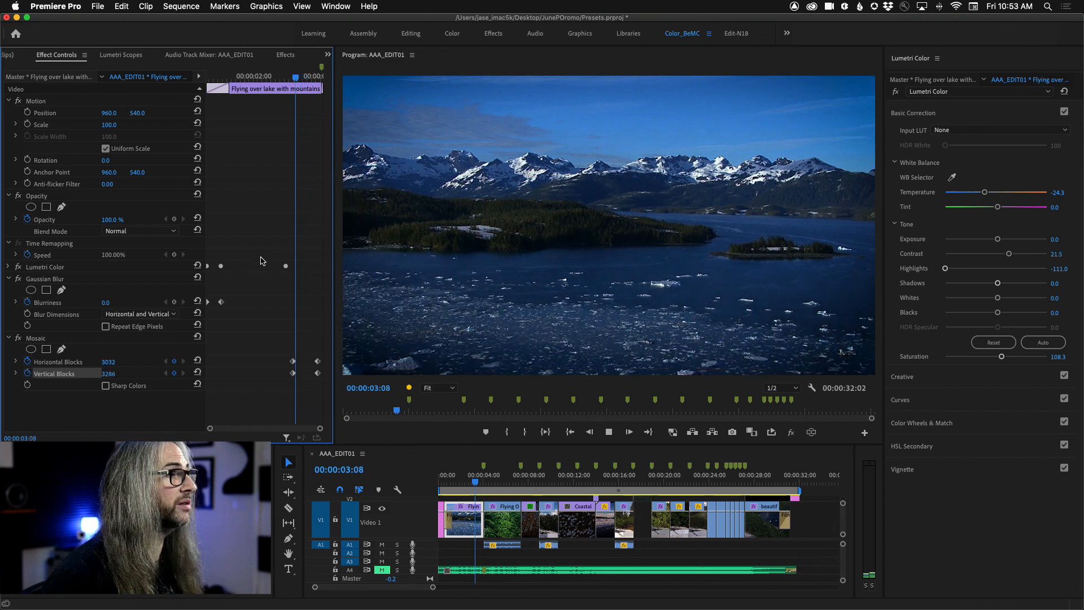
pyautogui.press('space')
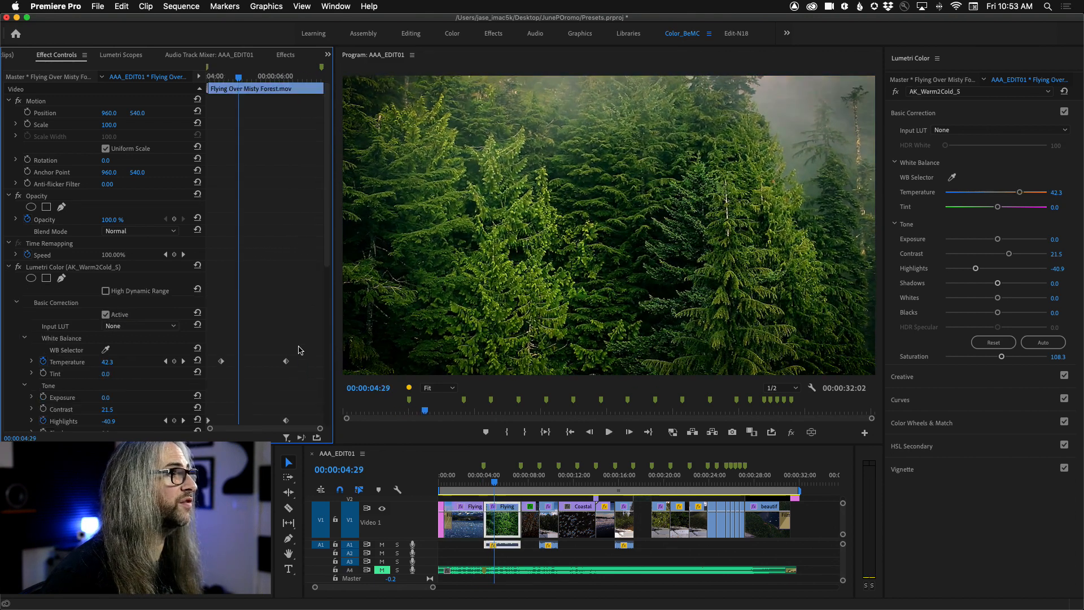
pyautogui.scroll(-10, 208, 295)
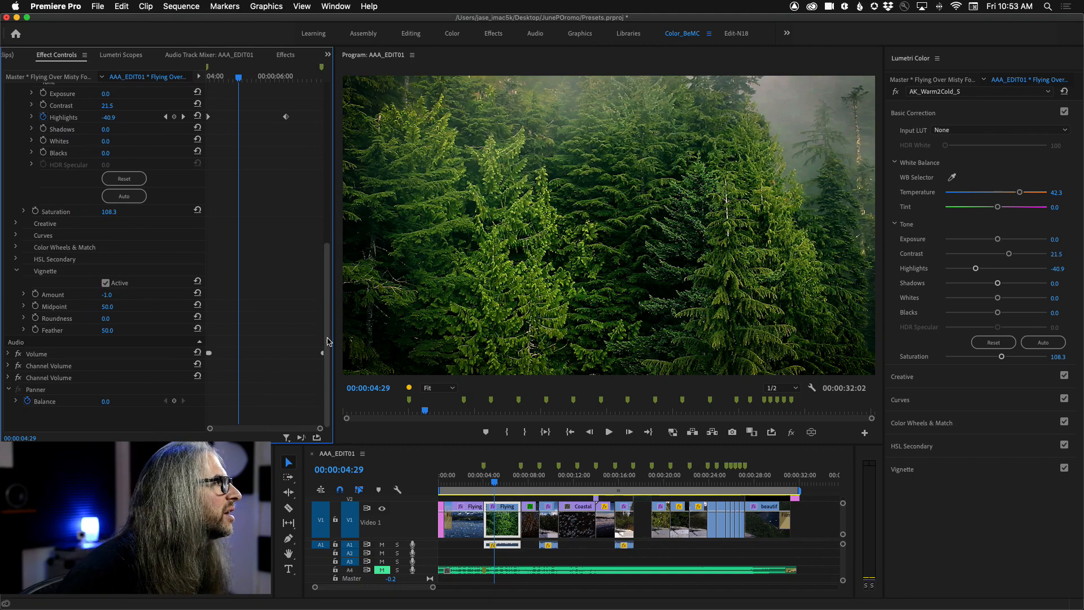
# Step: Return the playhead to 00:00:02:06 and remove the Mosaic effect from the opening lake clip
pyautogui.moveTo(494, 481); pyautogui.dragTo(462, 482)
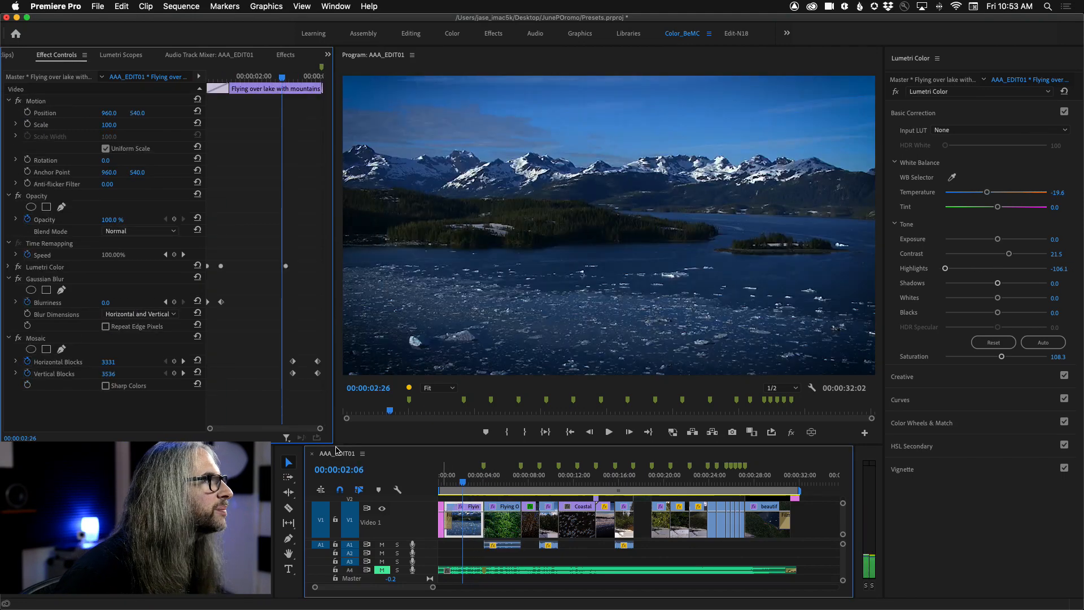
pyautogui.click(57, 339)
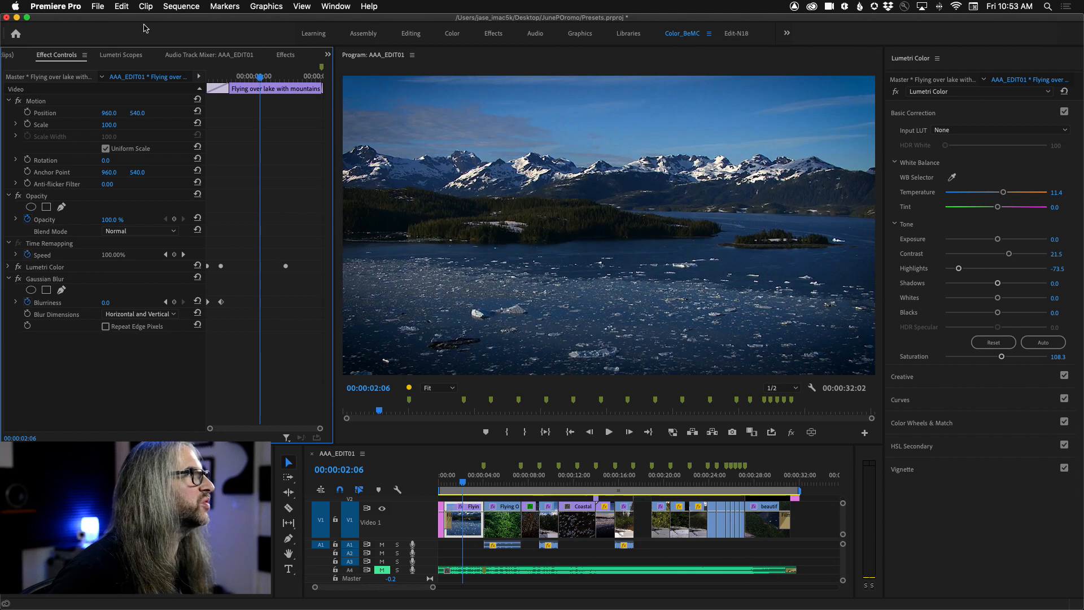
# Step: Clear the effect search, browse the Video Effects categories and apply the Distort effect Mirror to the opening lake clip
pyautogui.click(286, 55)
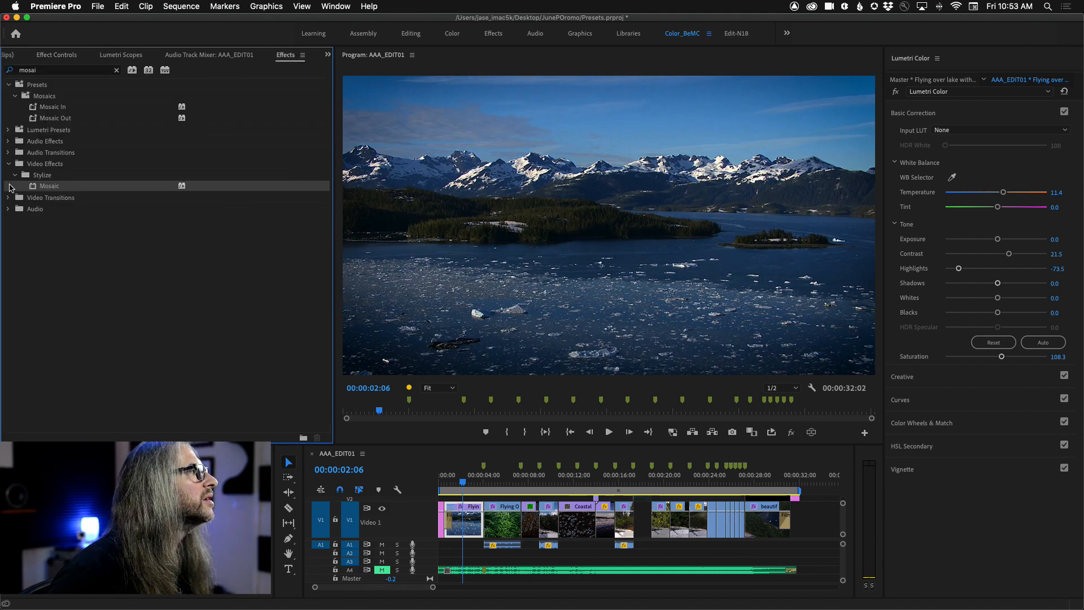
pyautogui.click(116, 70)
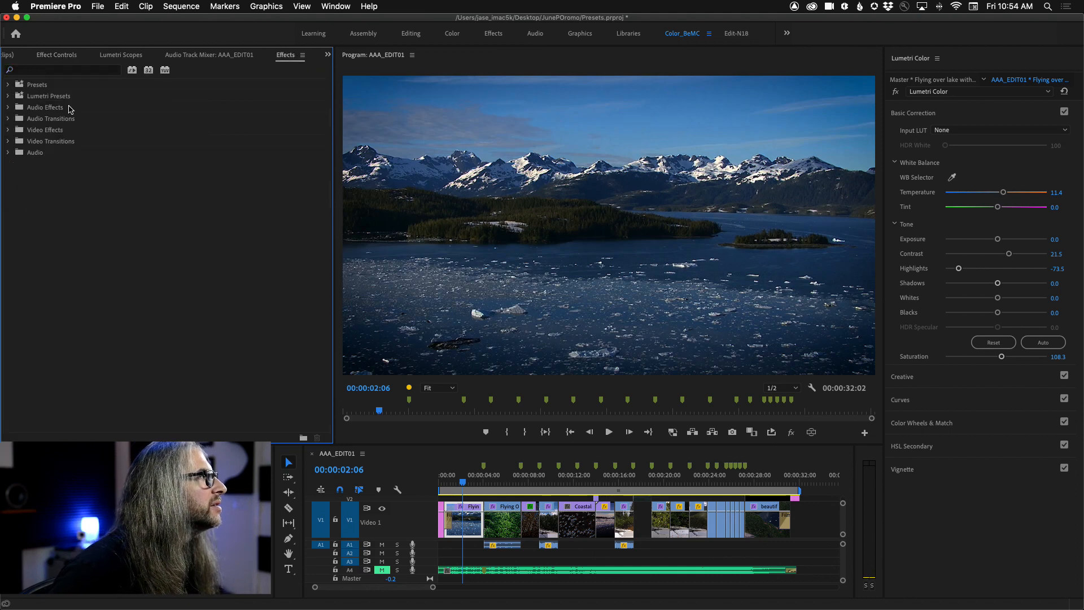
pyautogui.click(7, 130)
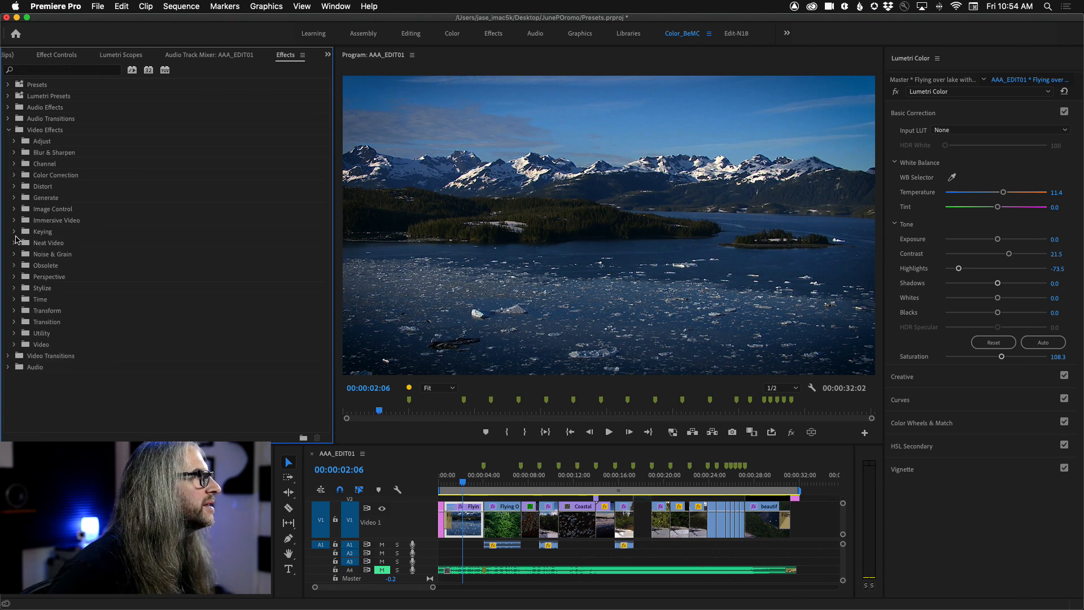
pyautogui.click(17, 289)
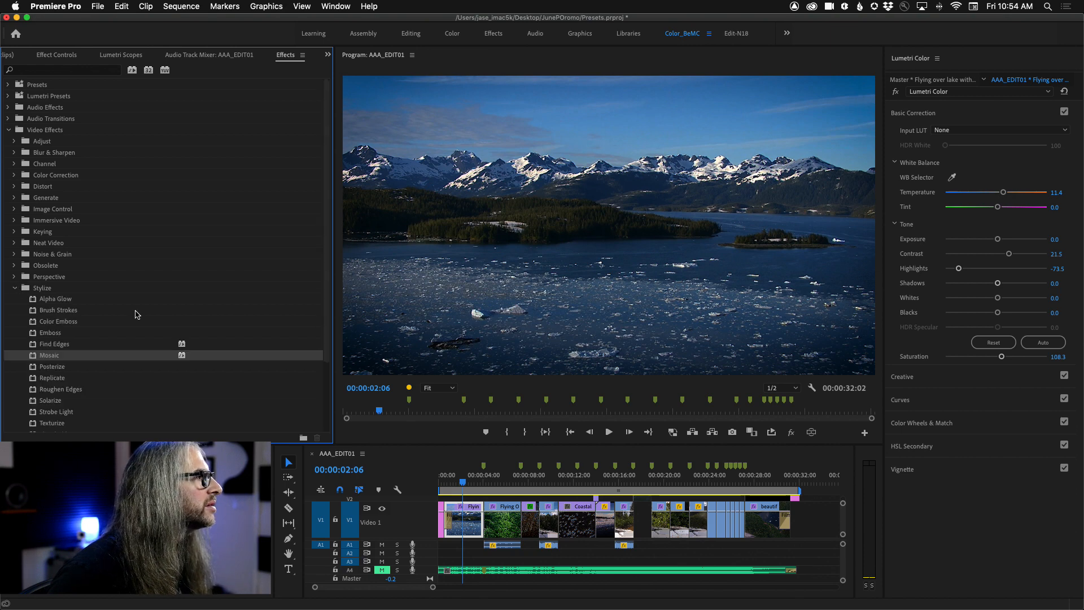
pyautogui.scroll(-3, 136, 313)
pyautogui.scroll(3, 136, 314)
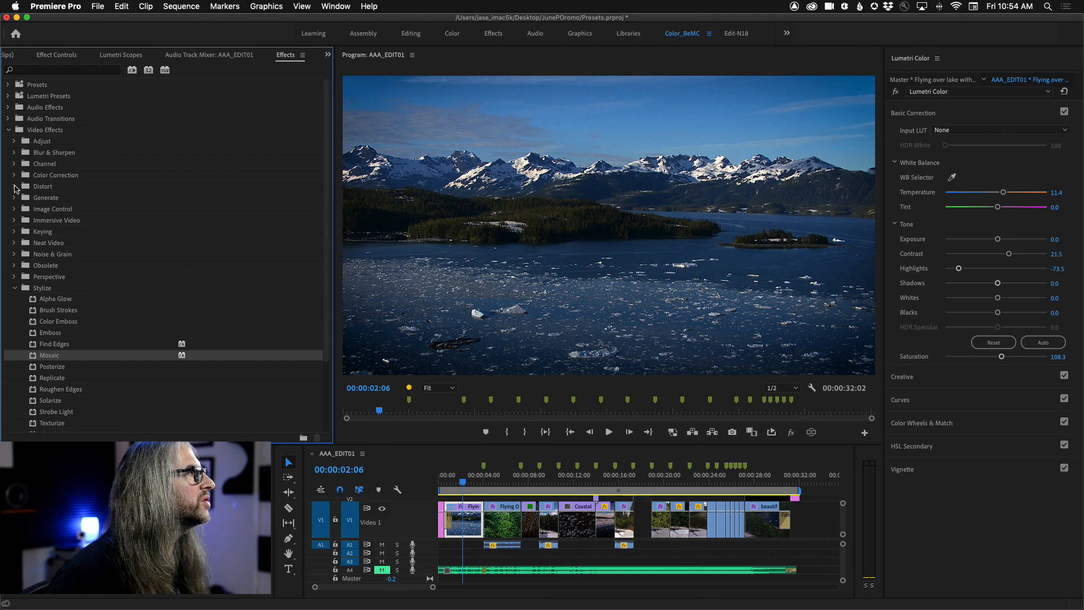
pyautogui.click(14, 153)
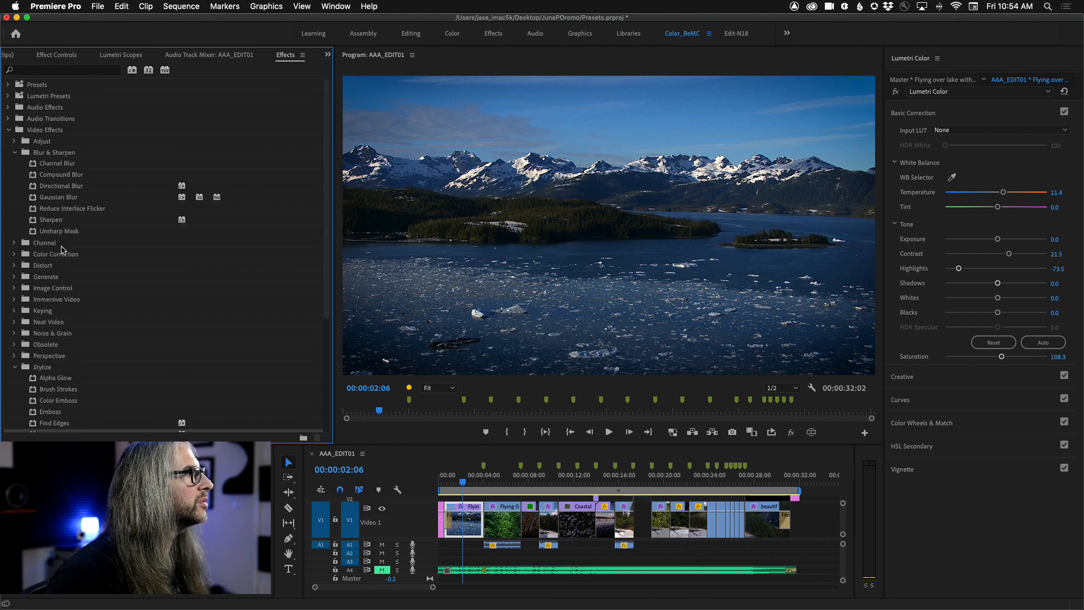
pyautogui.scroll(-3, 66, 257)
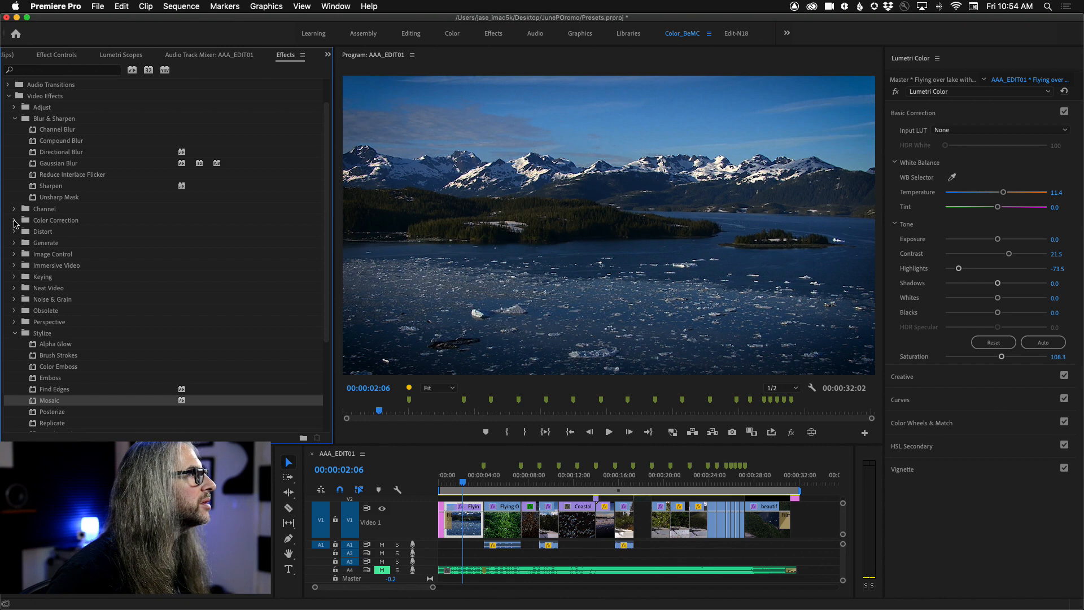
pyautogui.click(14, 232)
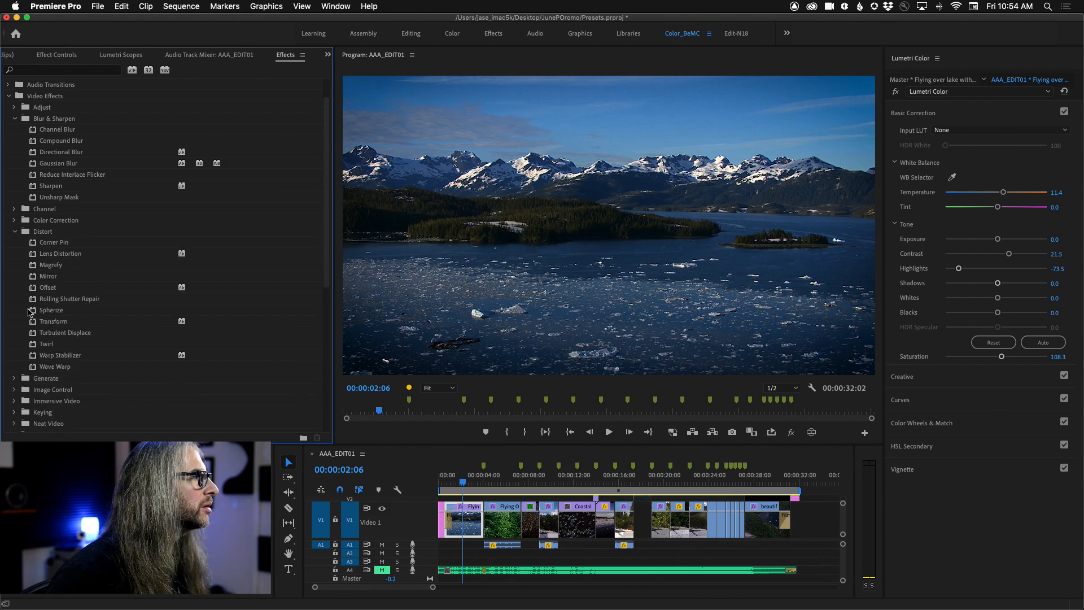
pyautogui.click(33, 277)
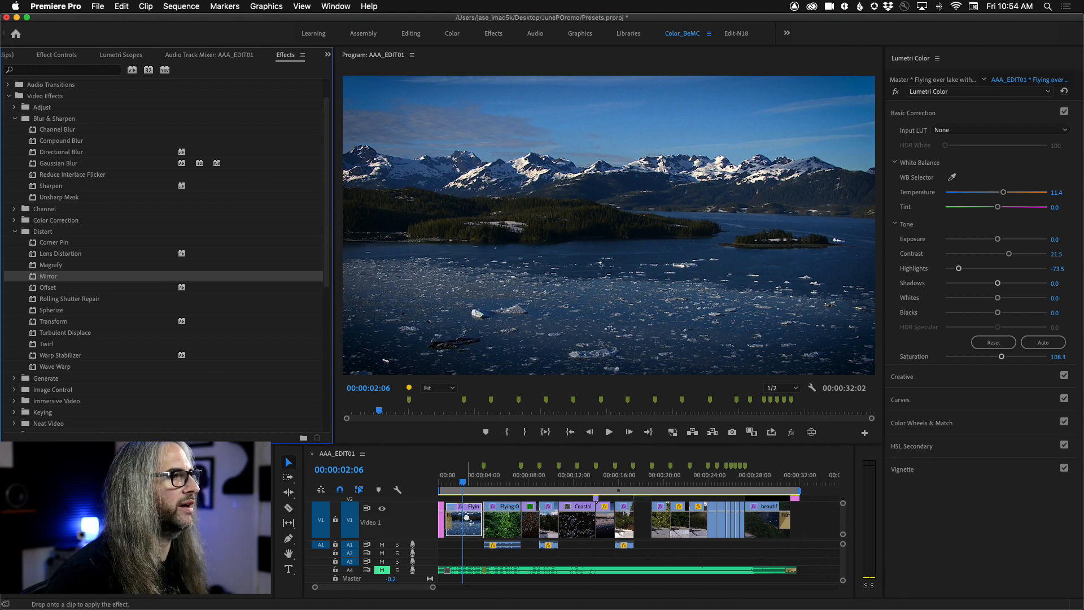
# Step: Try a Mirror Reflection Angle on the opening lake clip and start keyframing it at 0° shortly before the clip's end
pyautogui.click(81, 58)
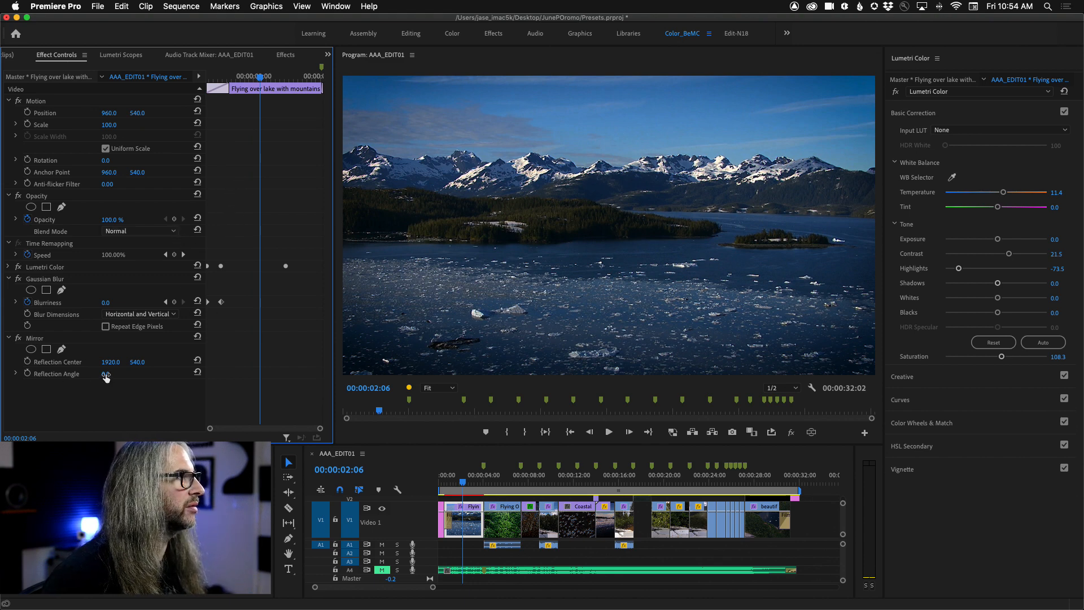
pyautogui.moveTo(106, 374); pyautogui.dragTo(132, 374)
pyautogui.moveTo(261, 79); pyautogui.dragTo(302, 79)
pyautogui.click(28, 374)
pyautogui.moveTo(303, 80); pyautogui.dragTo(299, 84)
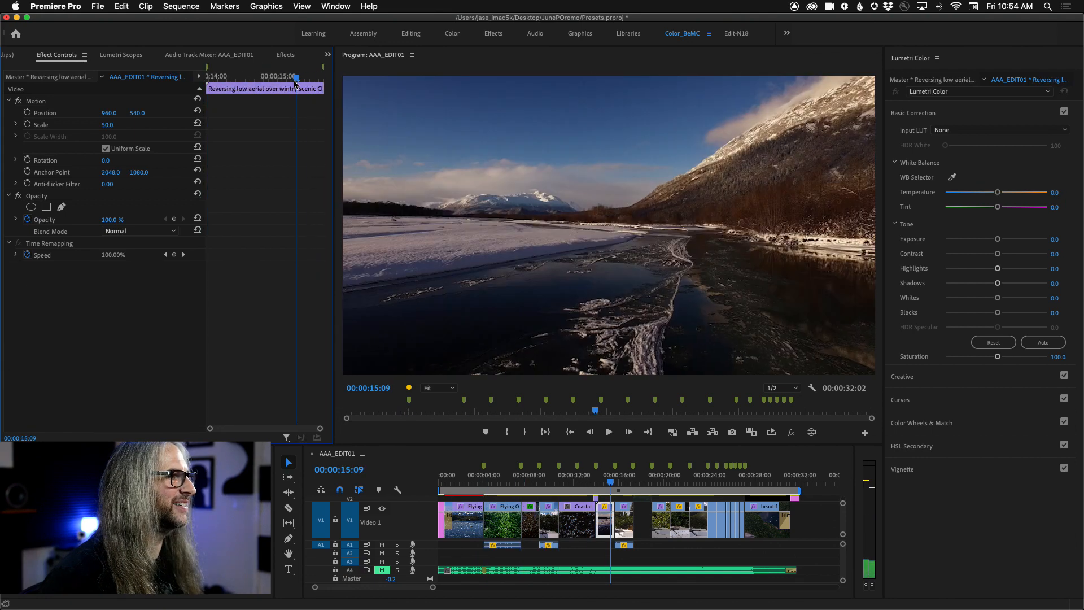
# Step: At 00:00:04:01, the end of the opening lake clip, keyframe the Mirror effect's Reflection Angle at 180°
pyautogui.click(470, 482)
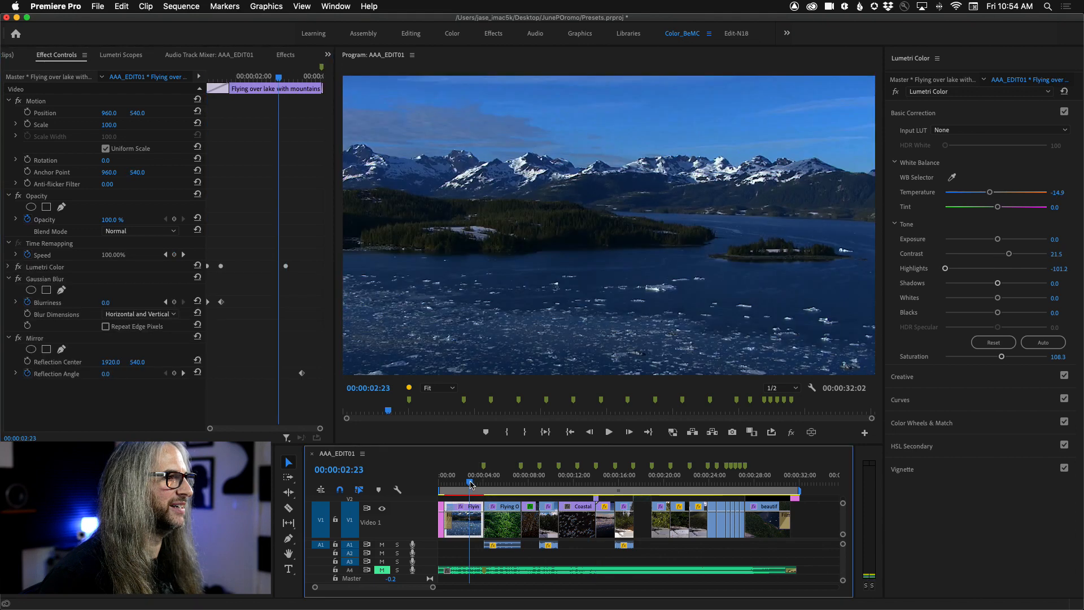
pyautogui.press('Up')
pyautogui.press('Down')
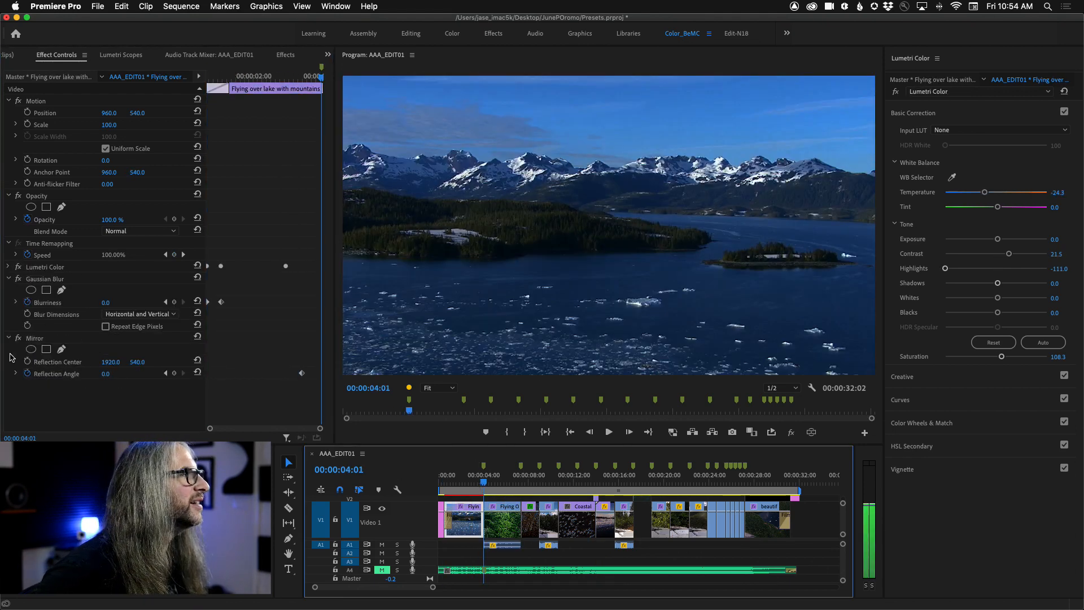
pyautogui.moveTo(105, 374); pyautogui.dragTo(207, 374)
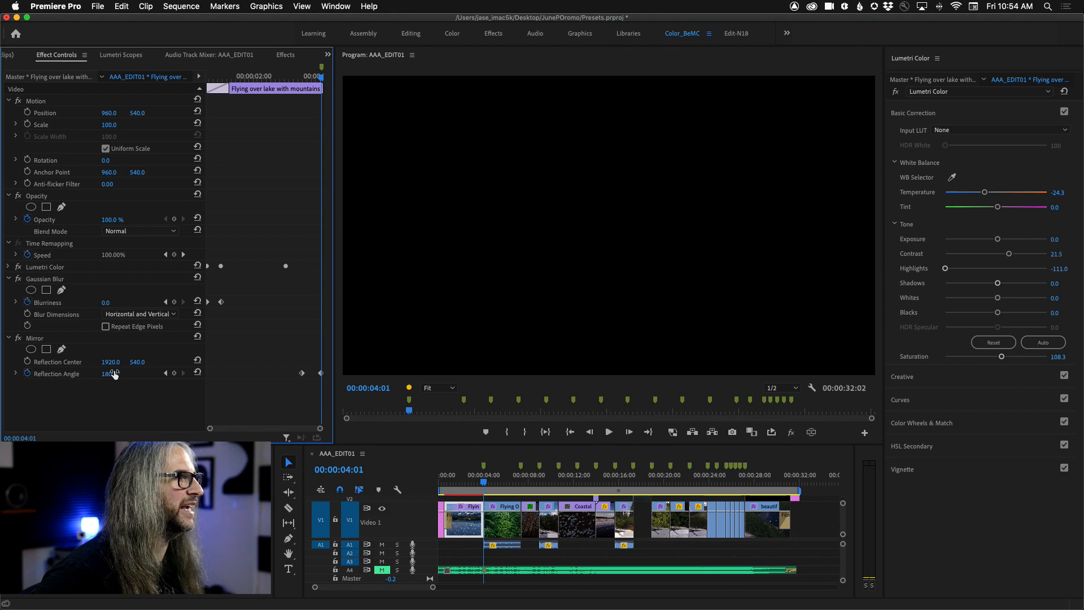
# Step: Play the opening lake clip and its cut to the forest clip to review the Mirror animation
pyautogui.moveTo(320, 80); pyautogui.dragTo(290, 83)
pyautogui.press('space')
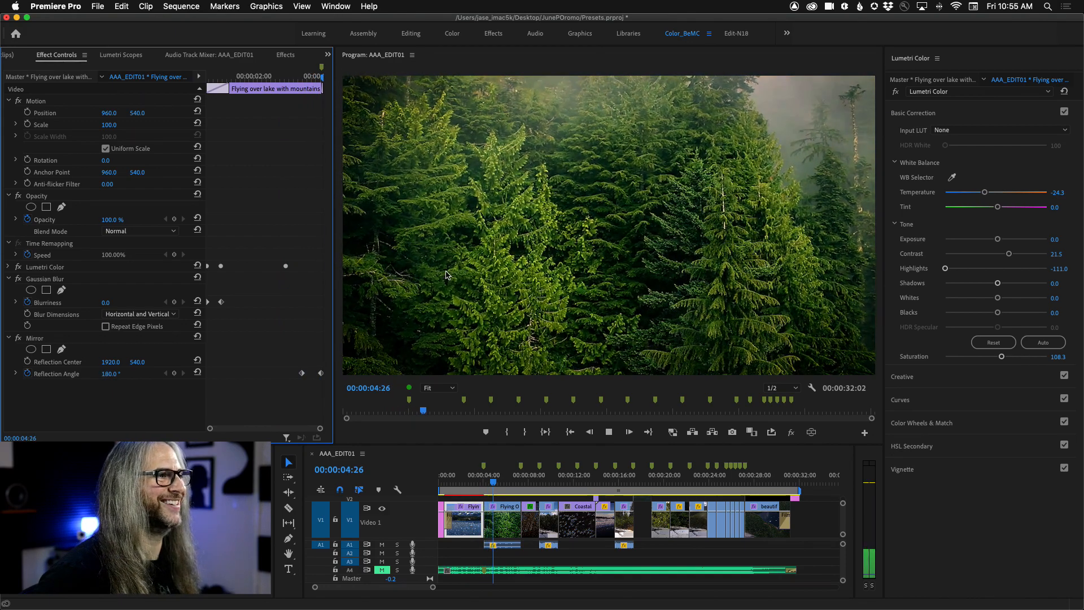
pyautogui.click(478, 483)
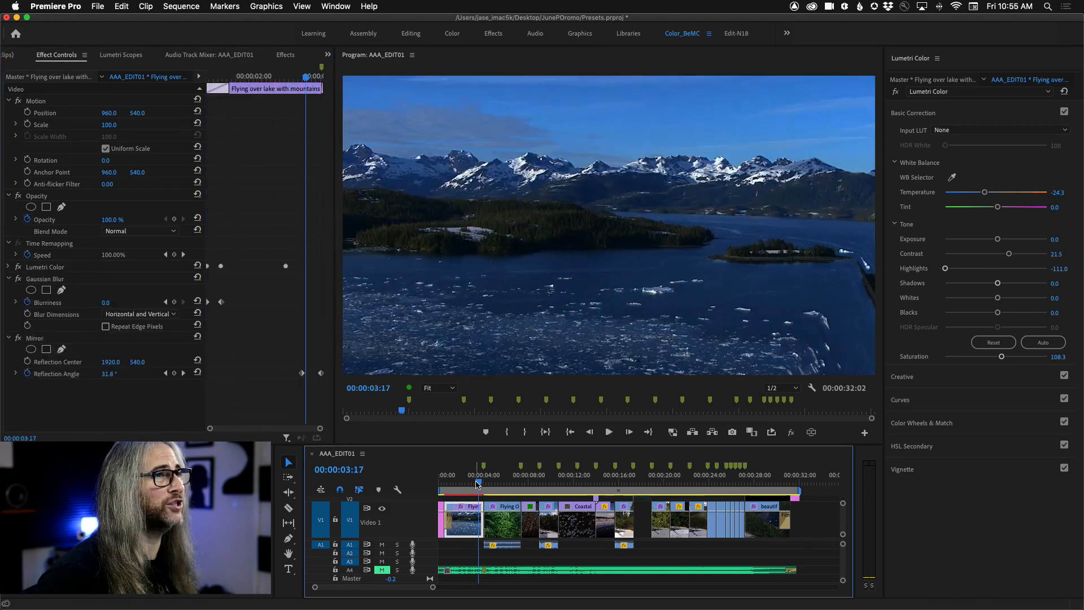
pyautogui.press('space')
pyautogui.click(458, 484)
pyautogui.moveTo(458, 484); pyautogui.dragTo(454, 483)
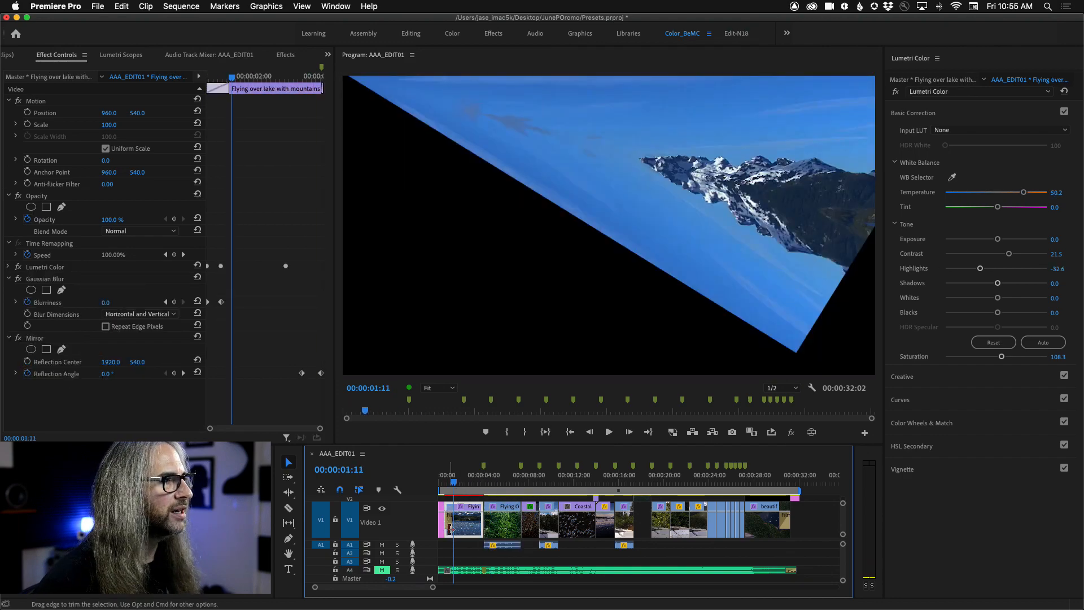
pyautogui.click(482, 521)
pyautogui.click(468, 510)
pyautogui.press('space')
pyautogui.press('space')
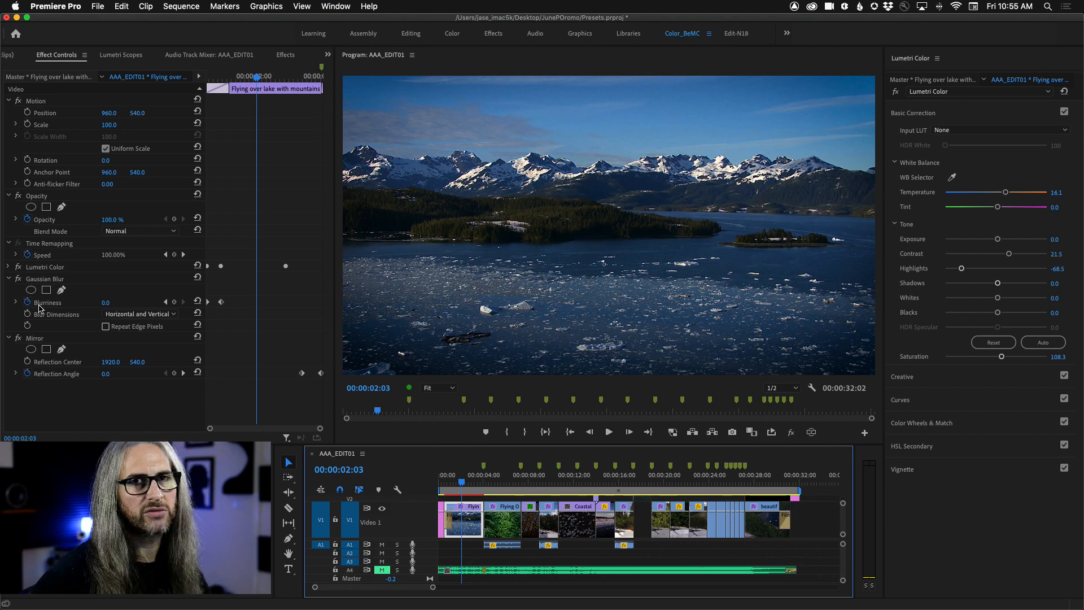
# Step: Save the lake clip's Gaussian Blur and Mirror effects together as one preset named GaussMirOut with the Scale type
pyautogui.click(55, 280)
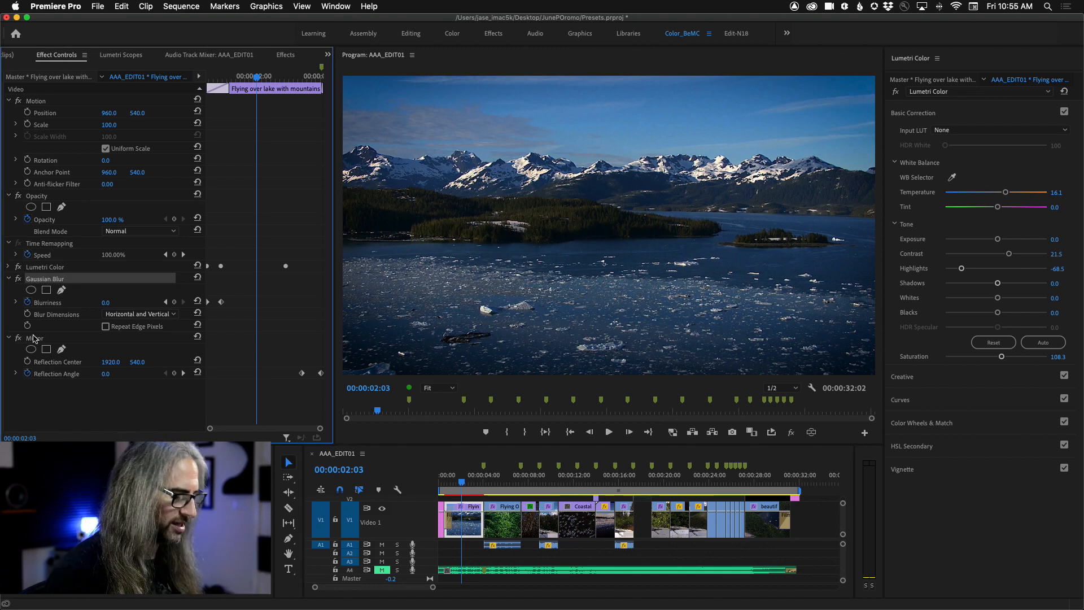
pyautogui.keyDown('super'); pyautogui.click(50, 342); pyautogui.keyUp('super')
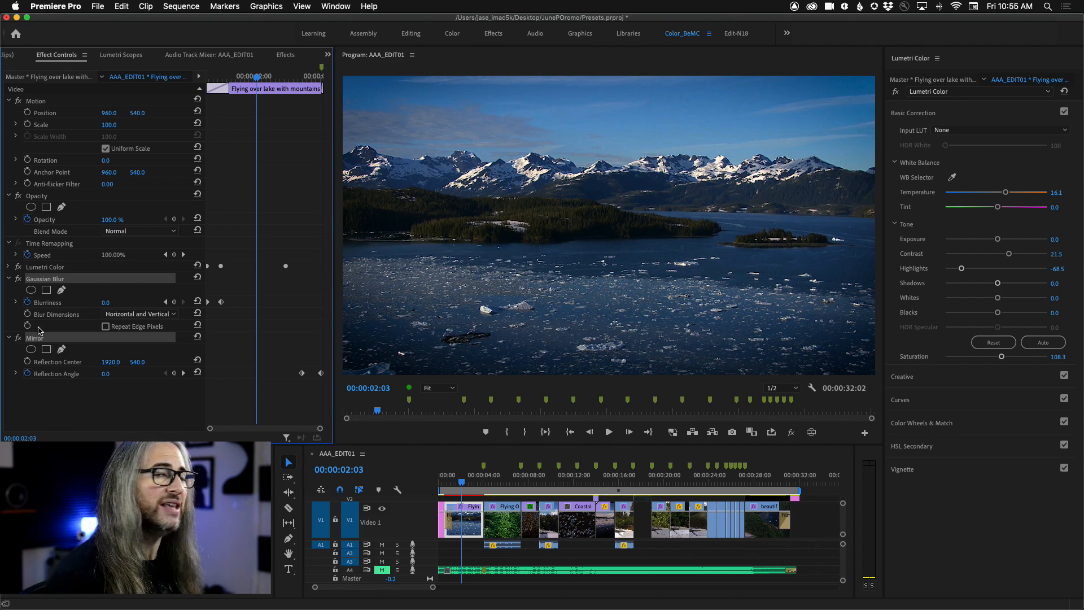
pyautogui.rightClick(83, 282)
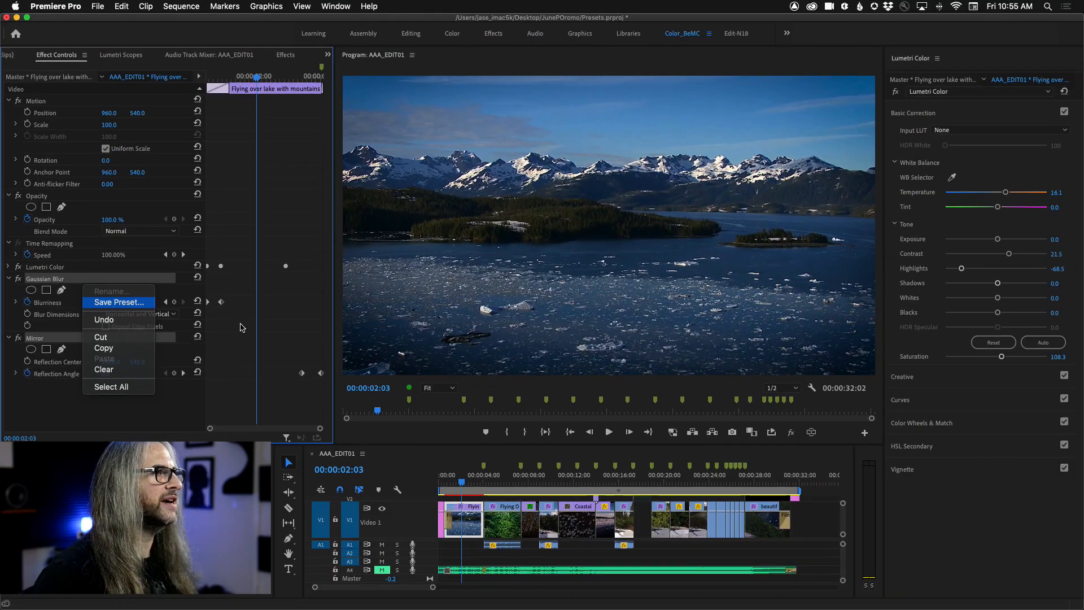
pyautogui.press('Return')
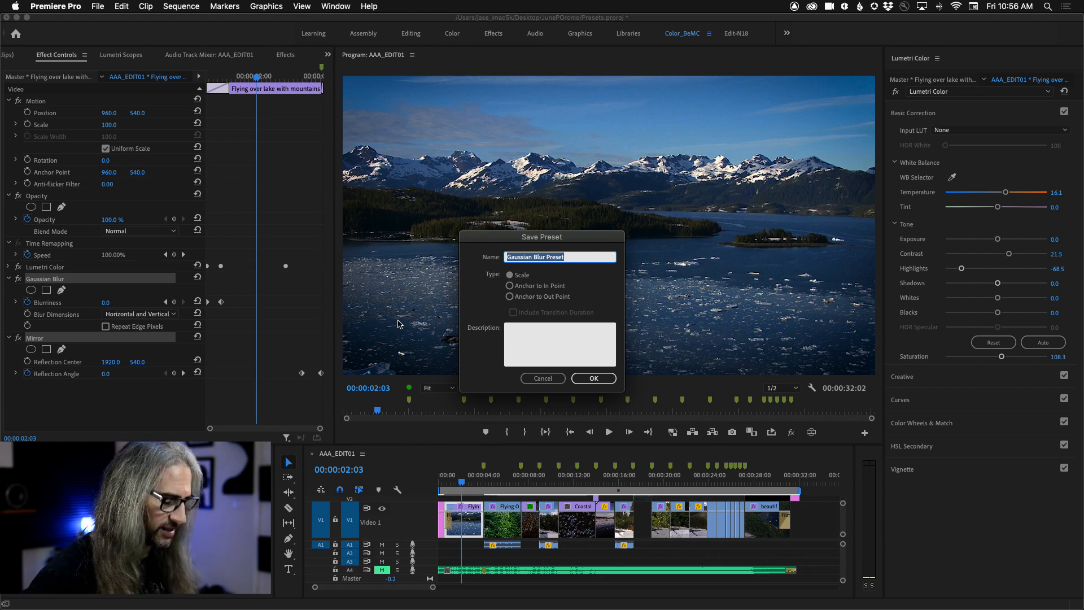
pyautogui.write('Gauss')
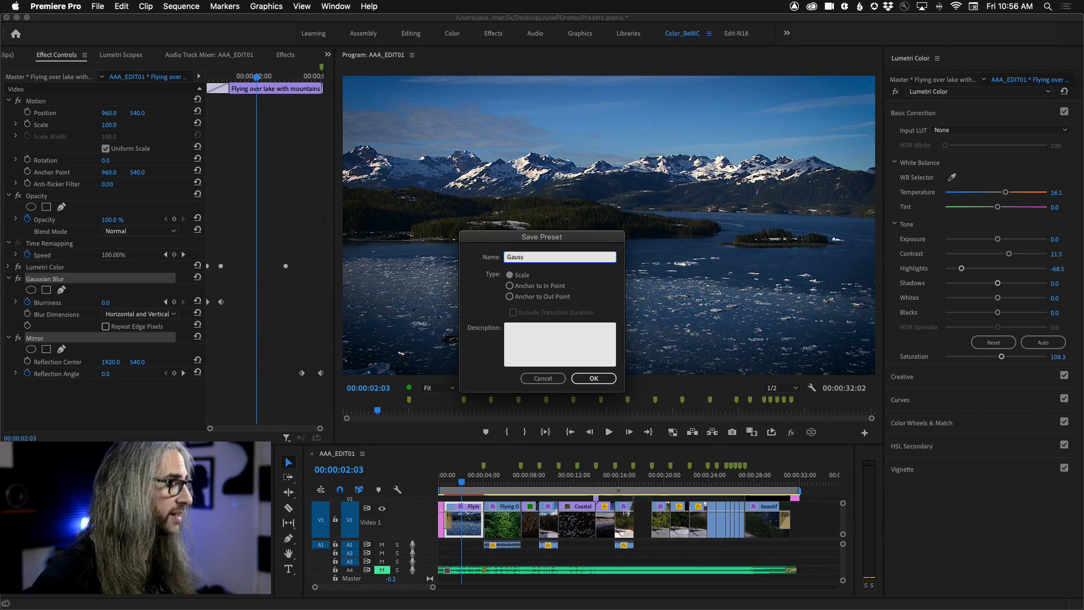
pyautogui.write('MirOut')
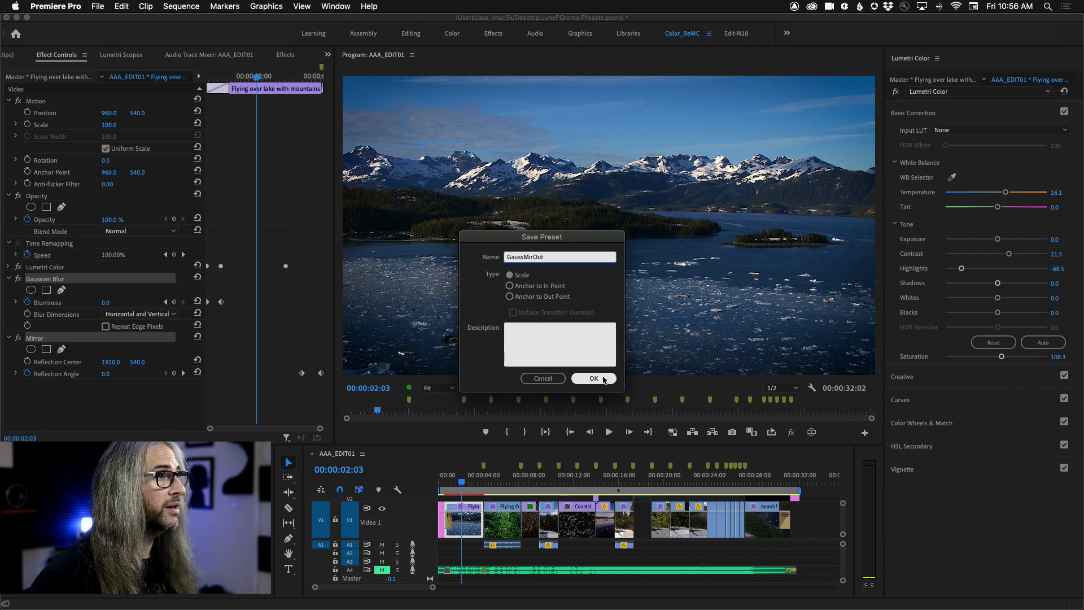
pyautogui.click(593, 378)
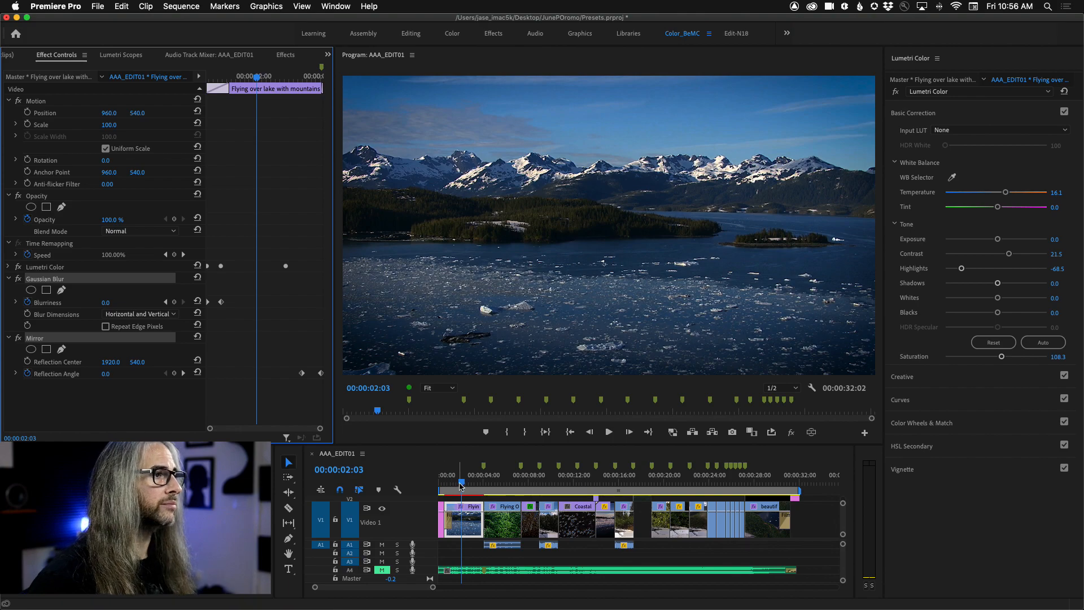
# Step: Move to the start of the bird flock clip at 00:00:10:20 and apply the GaussMirOut preset to it
pyautogui.moveTo(461, 484); pyautogui.dragTo(565, 484)
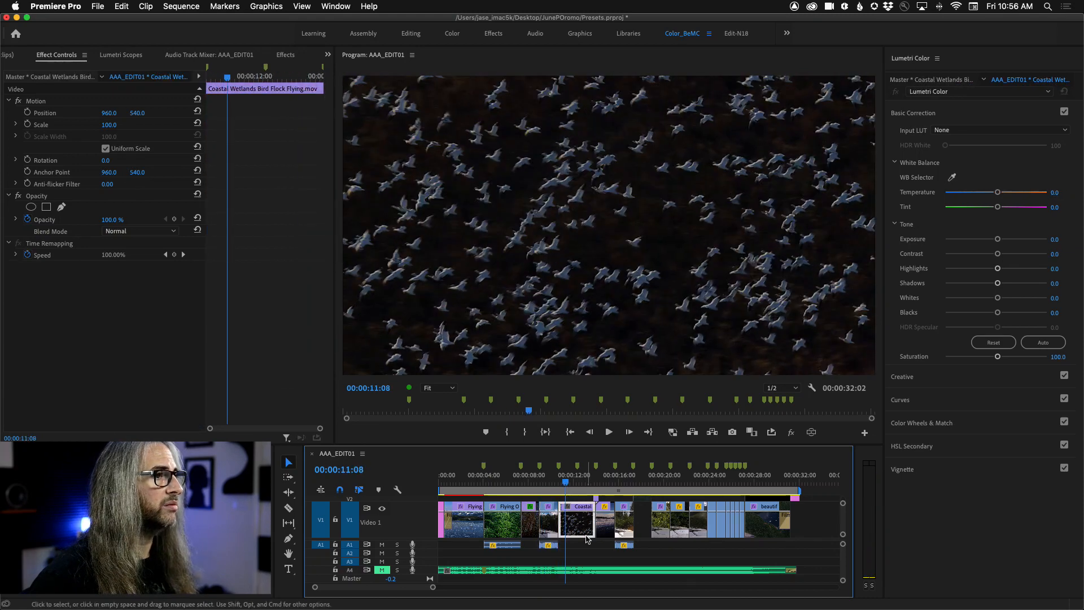
pyautogui.press('Up')
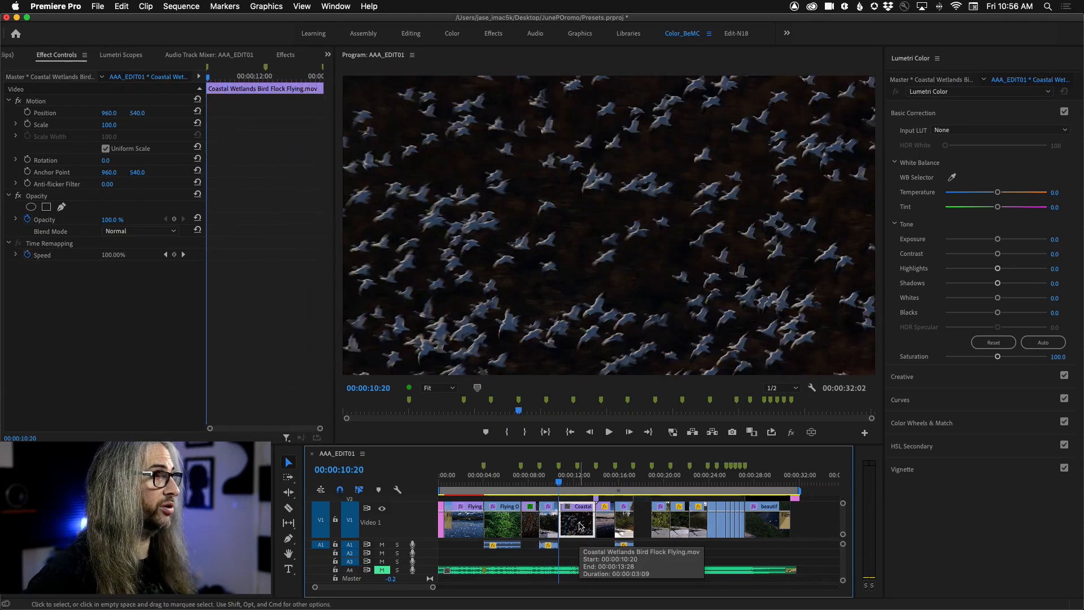
pyautogui.click(285, 55)
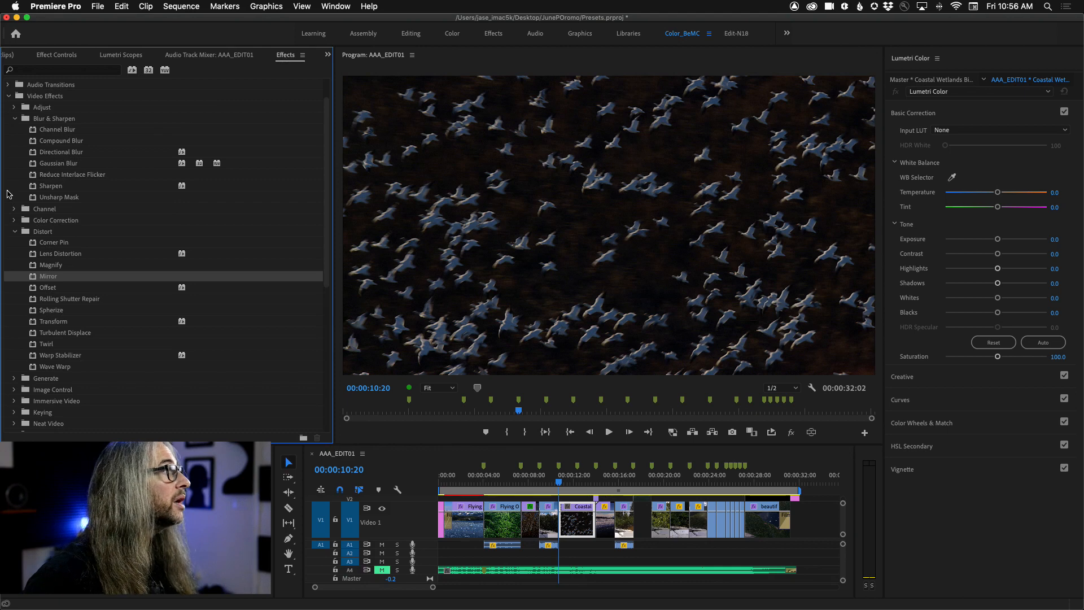
pyautogui.scroll(2, 51, 162)
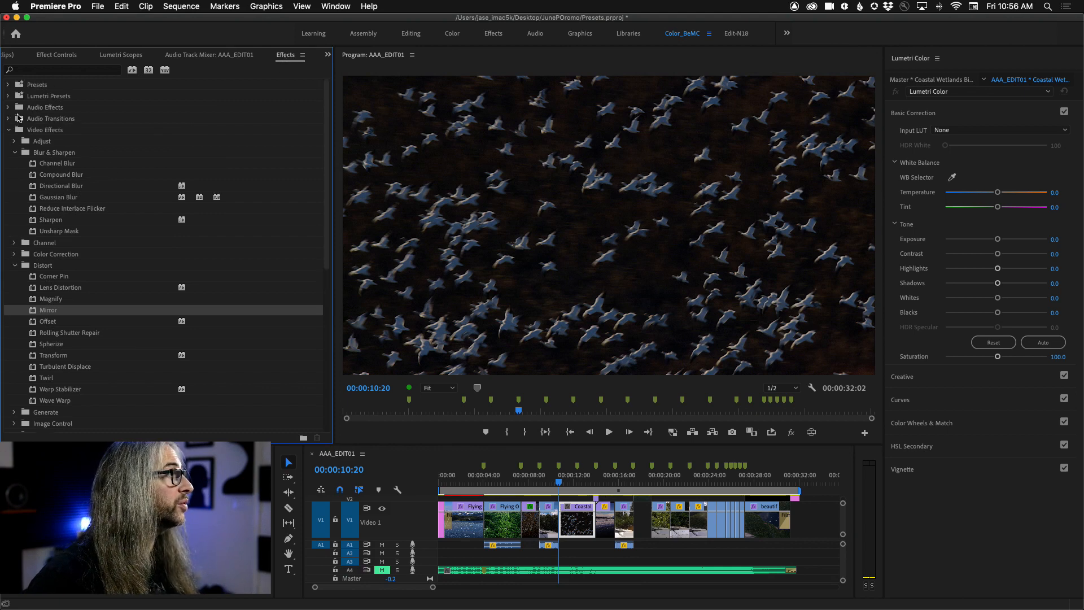
pyautogui.click(8, 85)
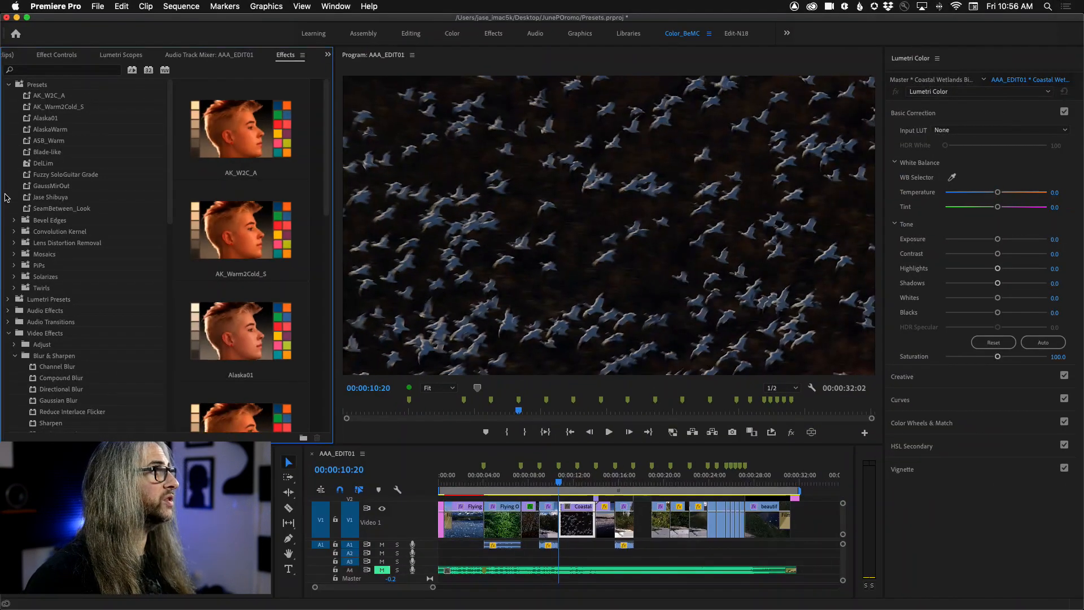
pyautogui.moveTo(26, 188); pyautogui.dragTo(580, 534)
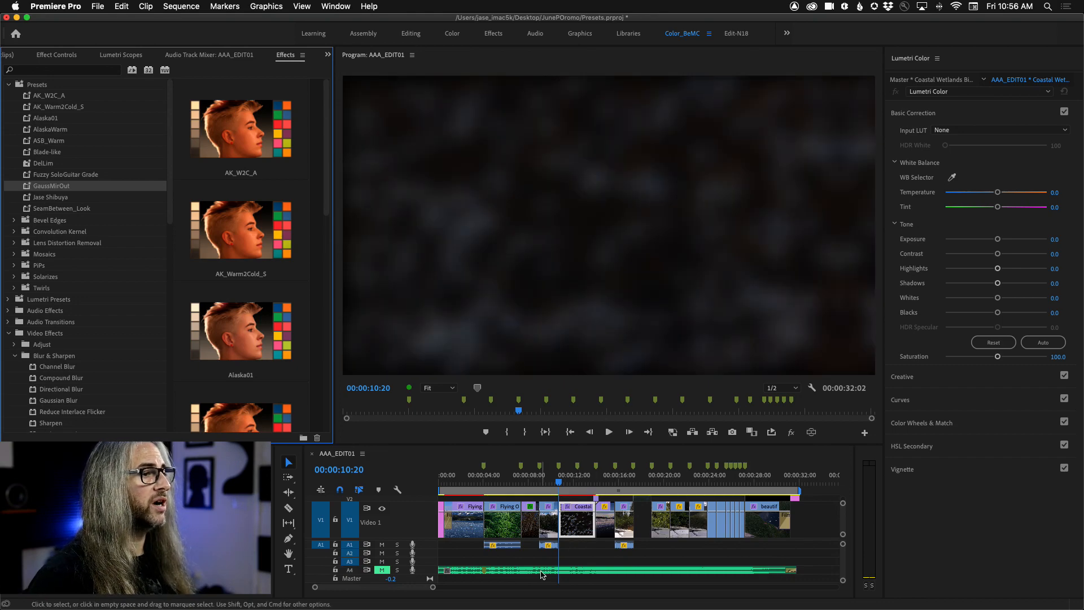
# Step: Play the bird flock clip and replay its ending from about 00:00:12:26 to review the GaussMirOut preset
pyautogui.press('space')
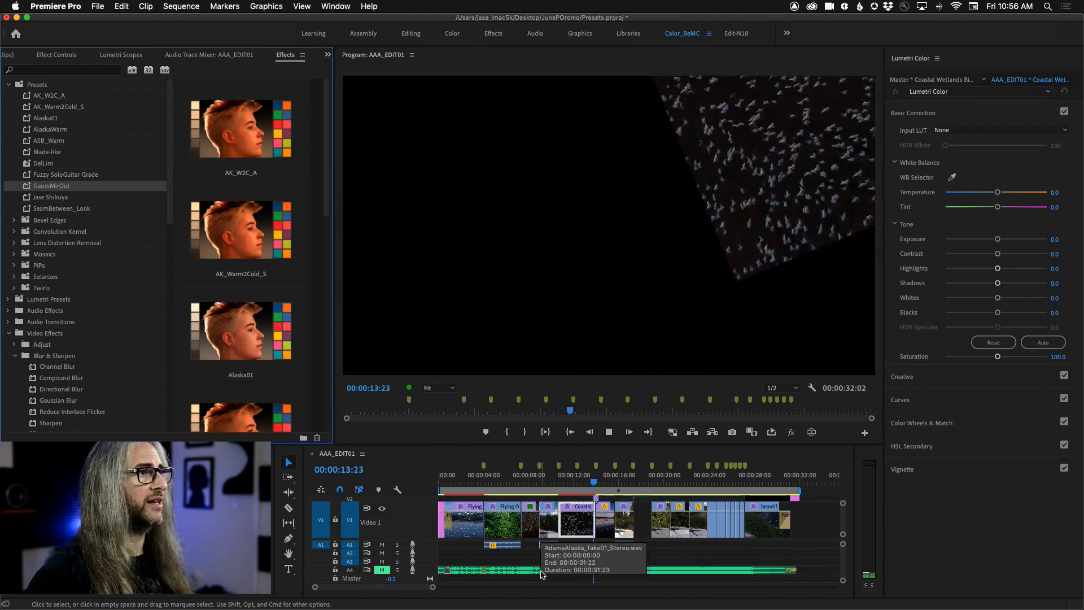
pyautogui.click(585, 480)
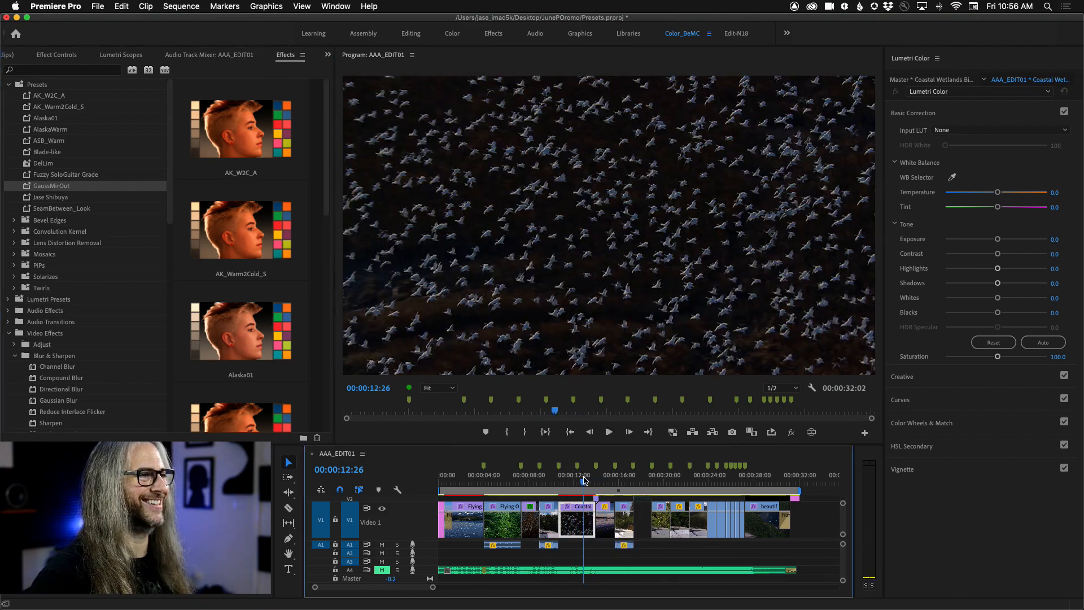
pyautogui.click(584, 481)
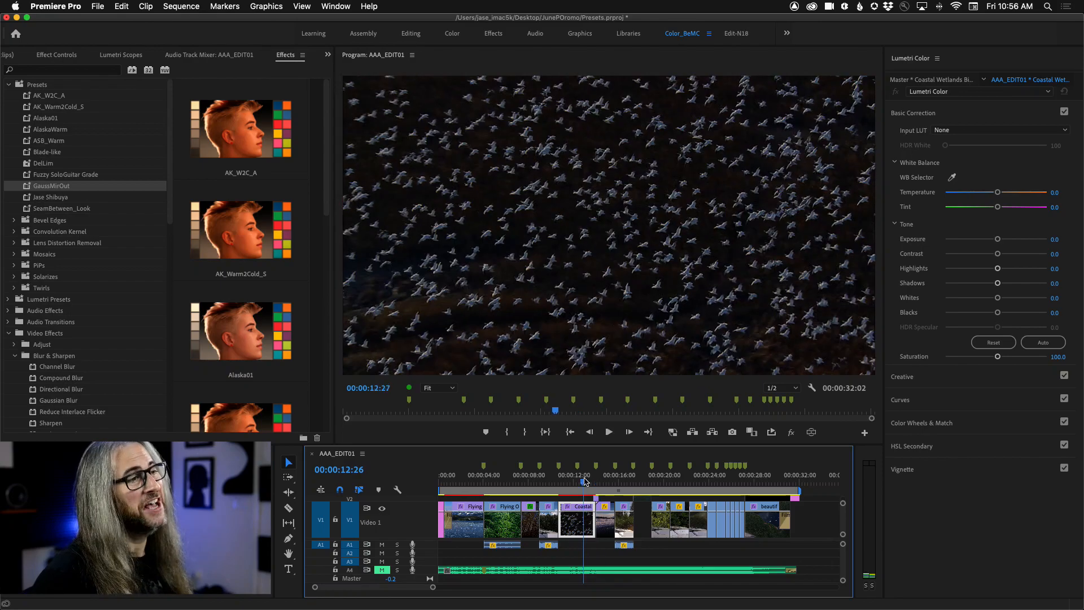
pyautogui.click(584, 481)
pyautogui.press('space')
pyautogui.click(583, 481)
pyautogui.press('space')
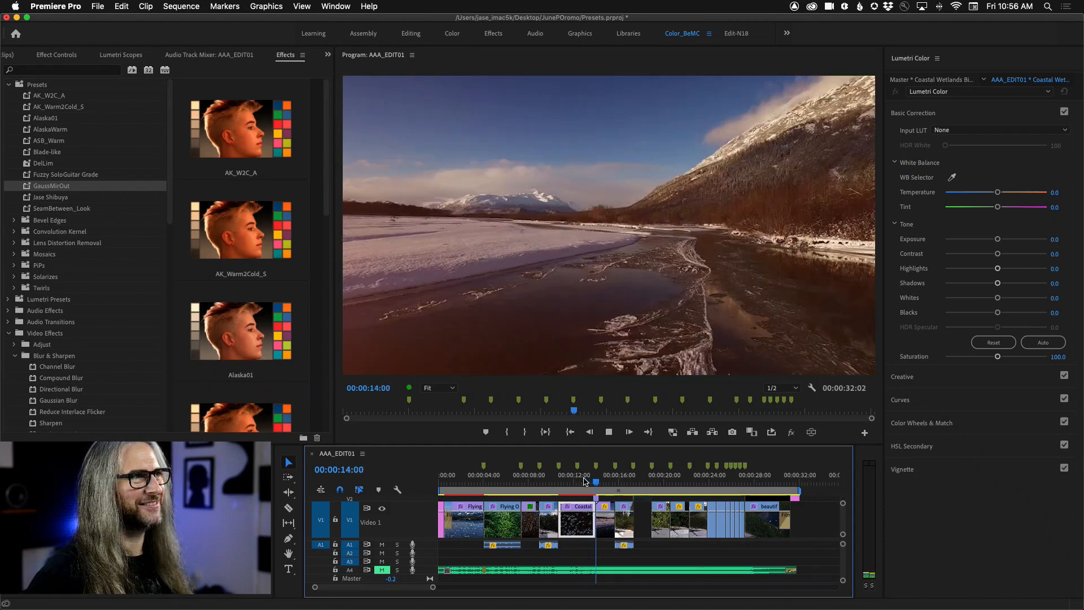
# Step: Stop playback, return to the bird flock clip at 00:00:12:12 and inspect its applied Gaussian Blur and Mirror effect settings
pyautogui.press('space')
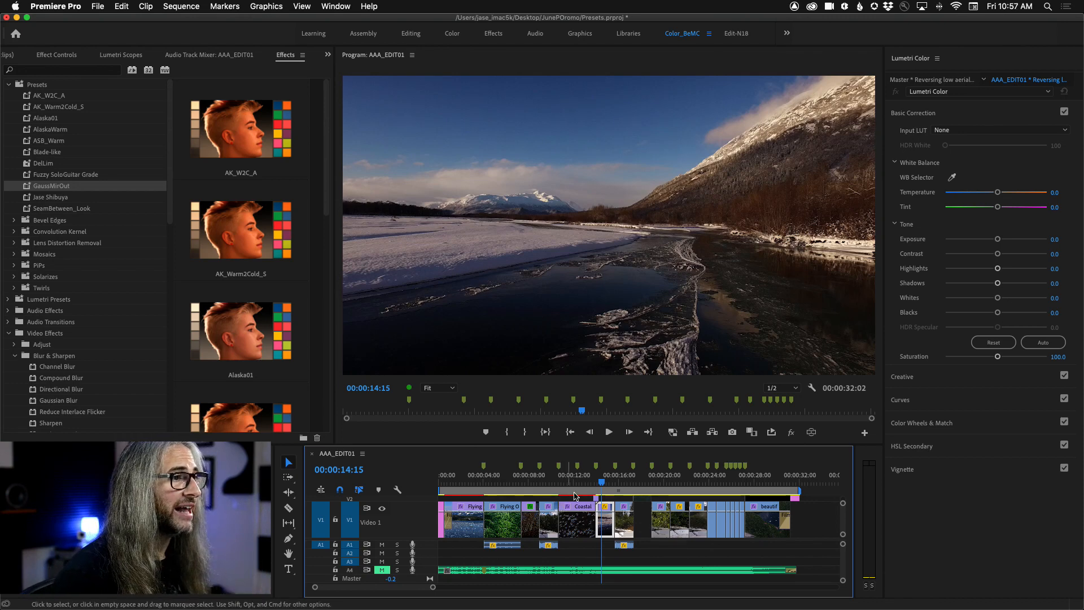
pyautogui.click(578, 483)
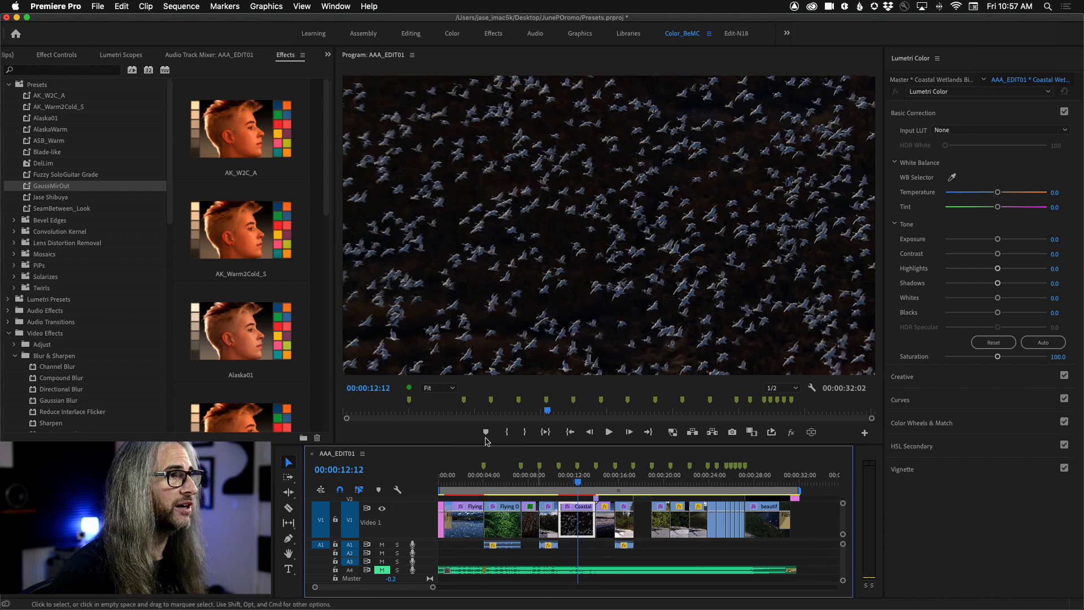
pyautogui.click(57, 55)
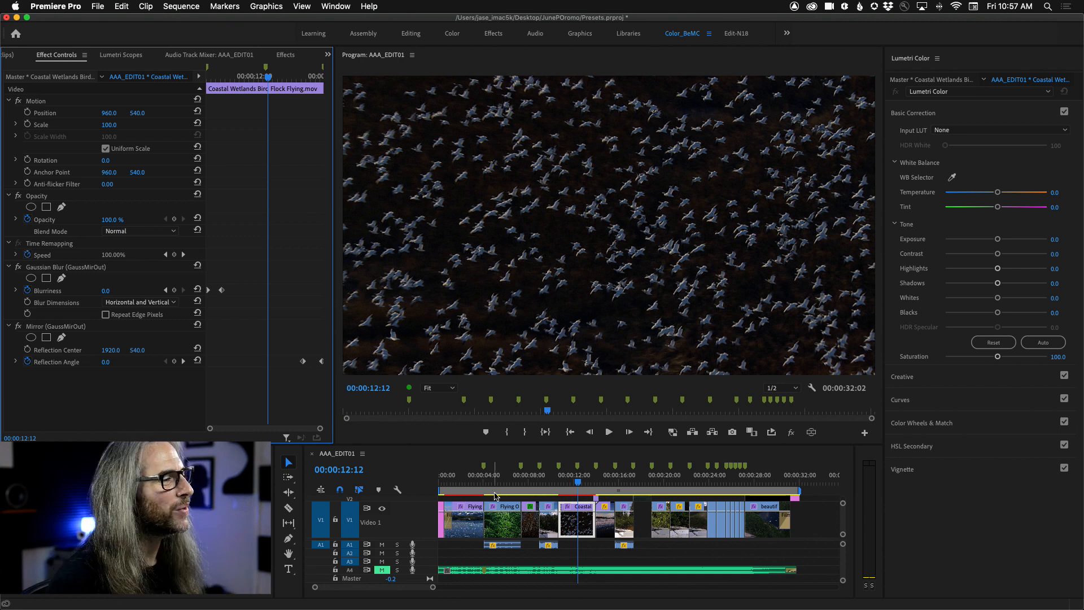
# Step: Return to the opening lake clip at 00:00:01:12 and examine its Lumetri Color, Gaussian Blur and Mirror effects
pyautogui.click(458, 480)
pyautogui.moveTo(458, 480); pyautogui.dragTo(452, 481)
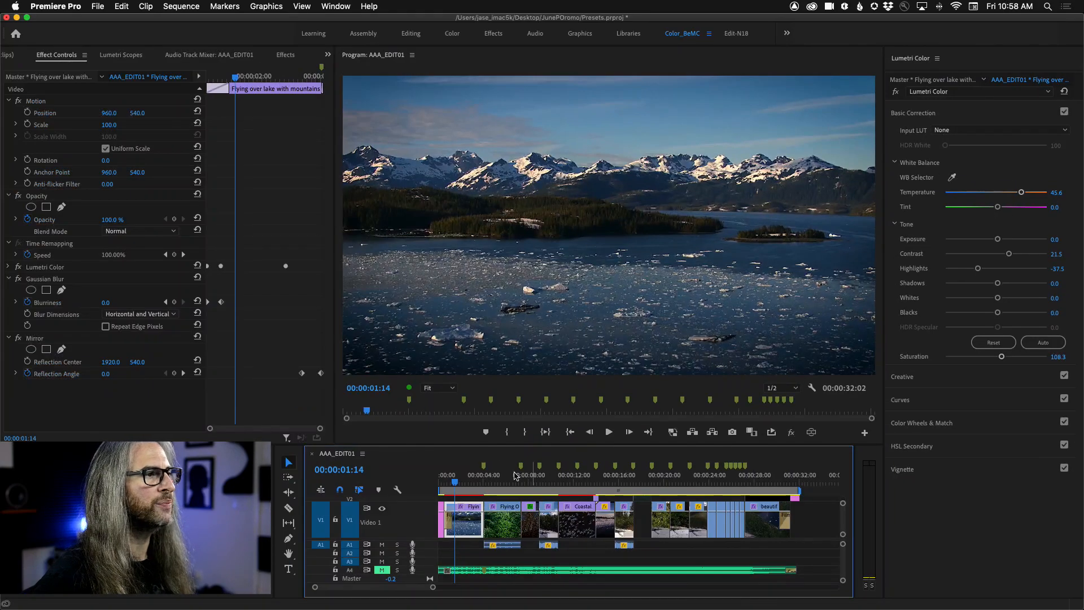
pyautogui.click(449, 481)
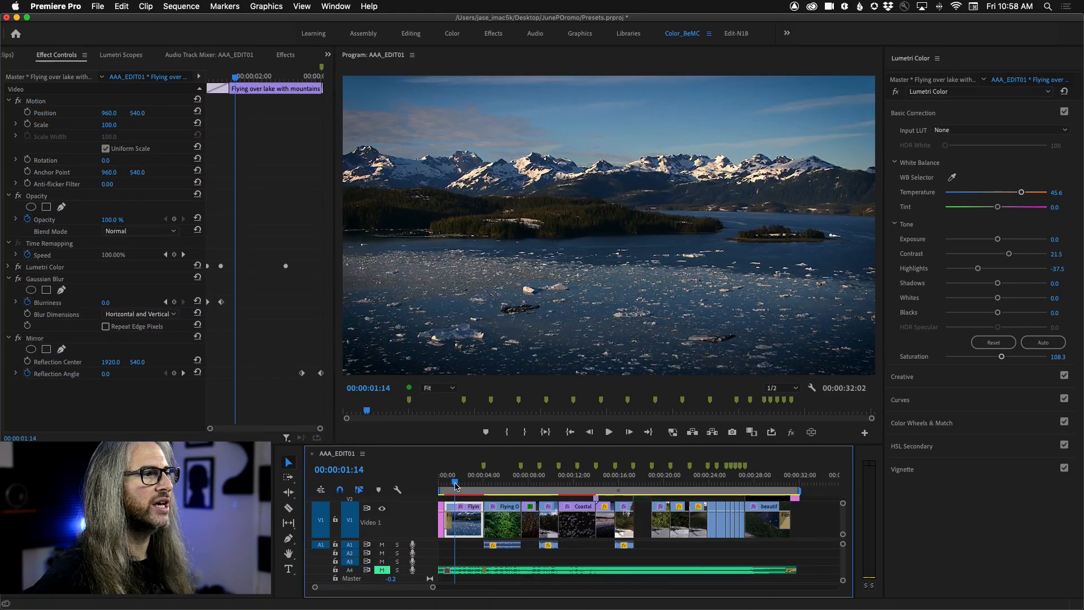
pyautogui.moveTo(450, 486)
pyautogui.mouseDown()
pyautogui.moveTo(476, 488)
pyautogui.moveTo(453, 486)
pyautogui.mouseUp()
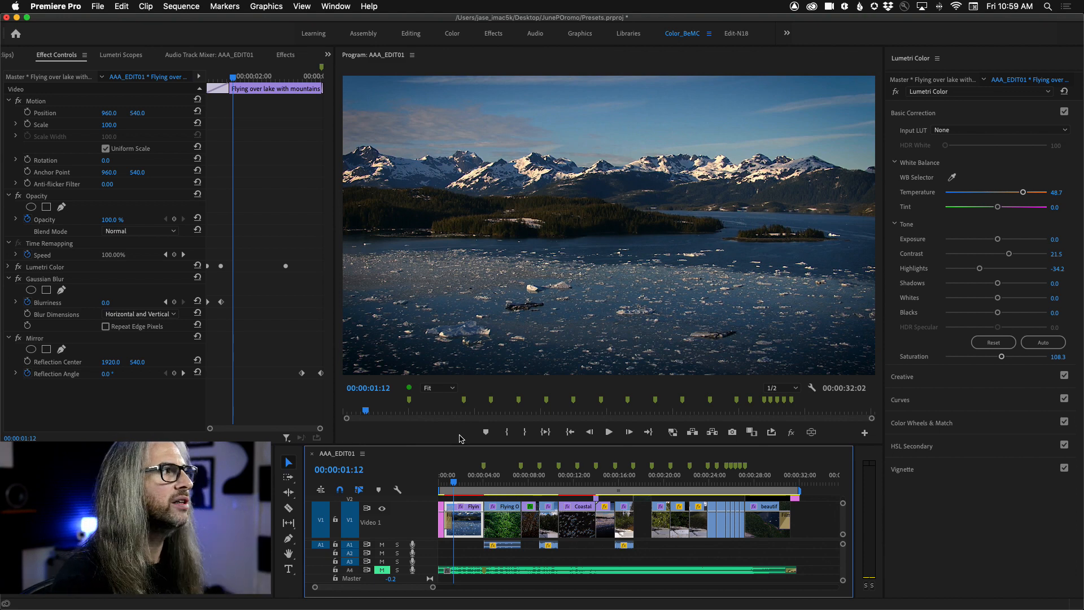
pyautogui.moveTo(42, 339)
pyautogui.mouseDown()
pyautogui.moveTo(43, 277)
pyautogui.moveTo(43, 328)
pyautogui.mouseUp()
pyautogui.moveTo(44, 342); pyautogui.dragTo(45, 347)
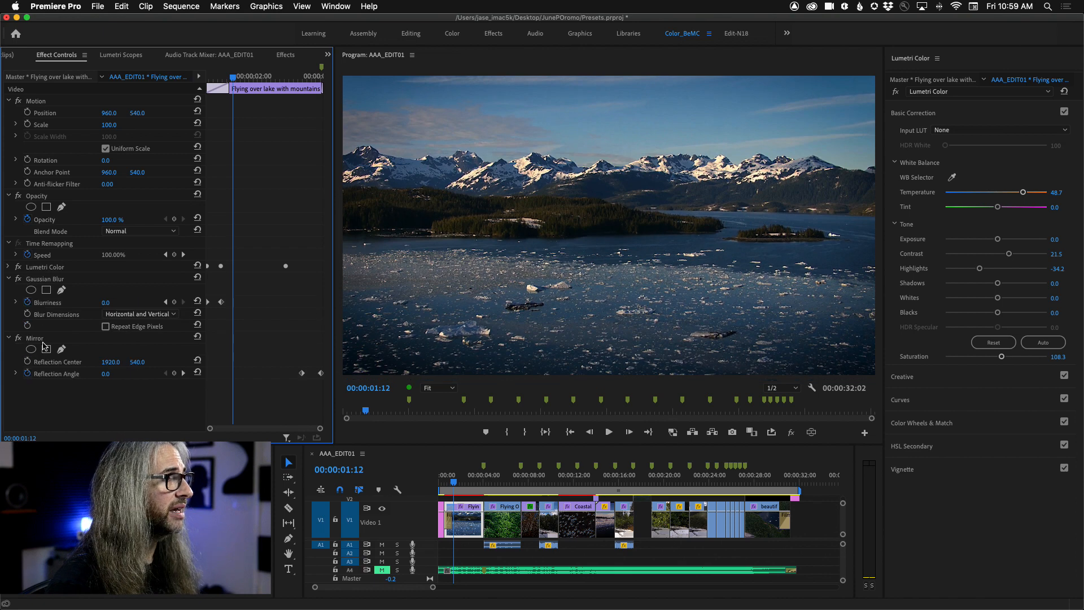
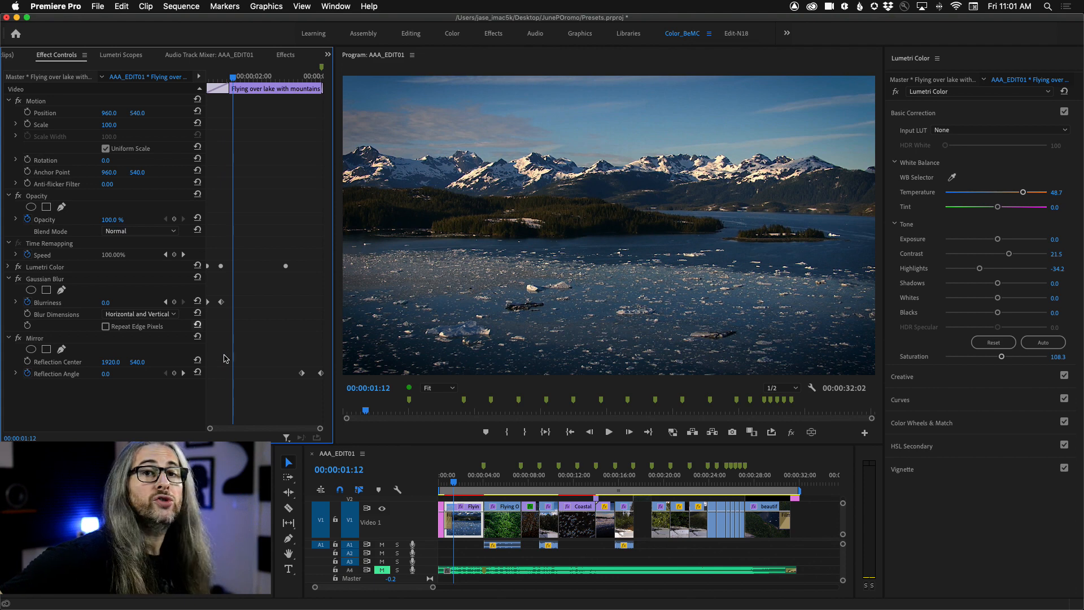
# Step: Maximize the timeline panel and repeatedly enlarge and shrink only the Video 1 track, finishing with it at a low height
pyautogui.click(399, 462)
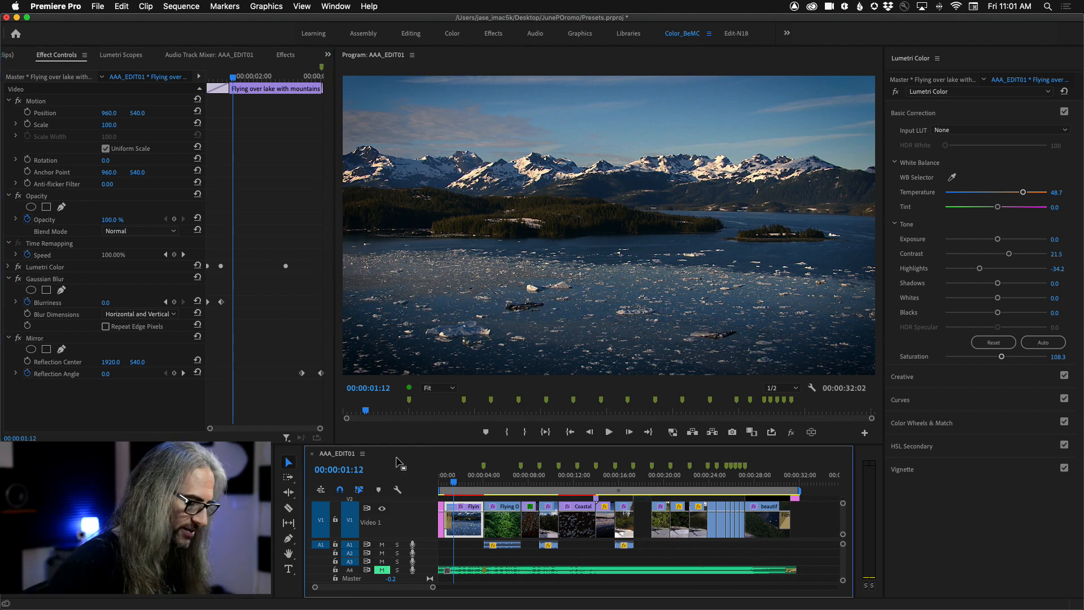
pyautogui.press('`')
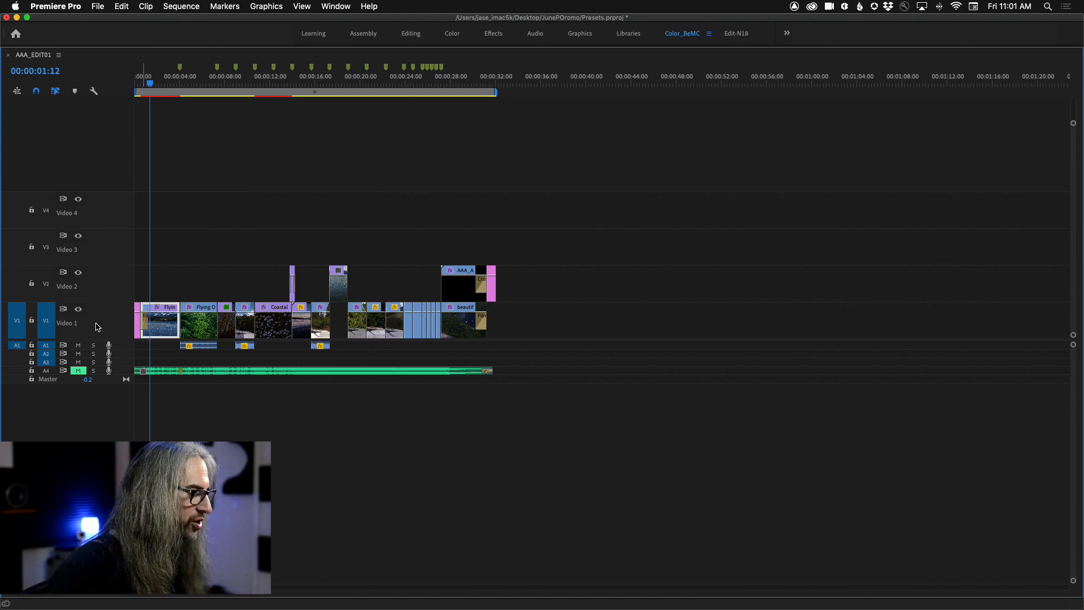
pyautogui.scroll(8, 100, 325)
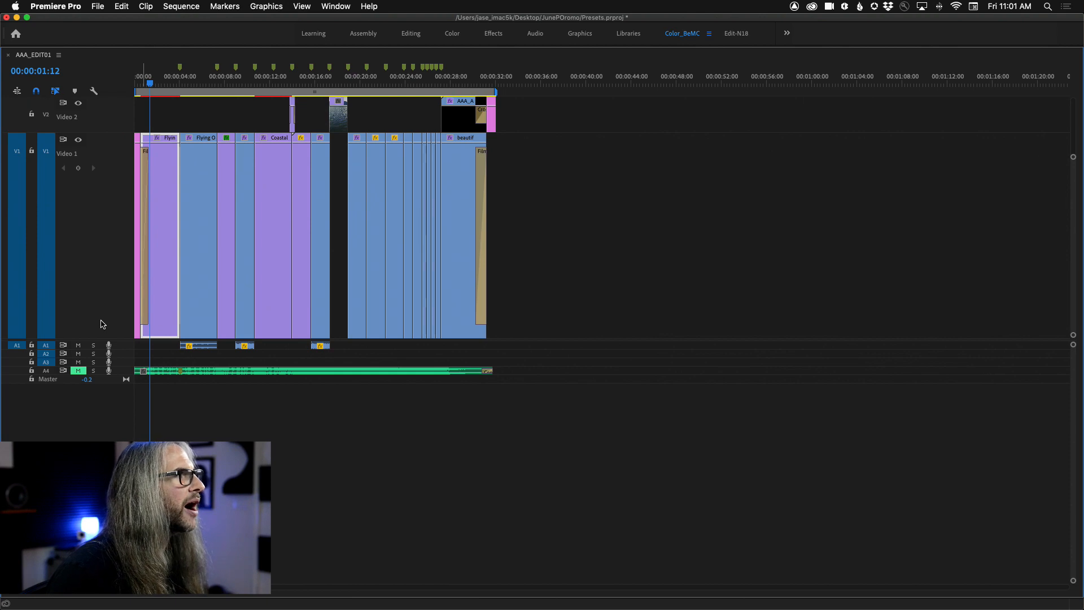
pyautogui.scroll(-6, 101, 324)
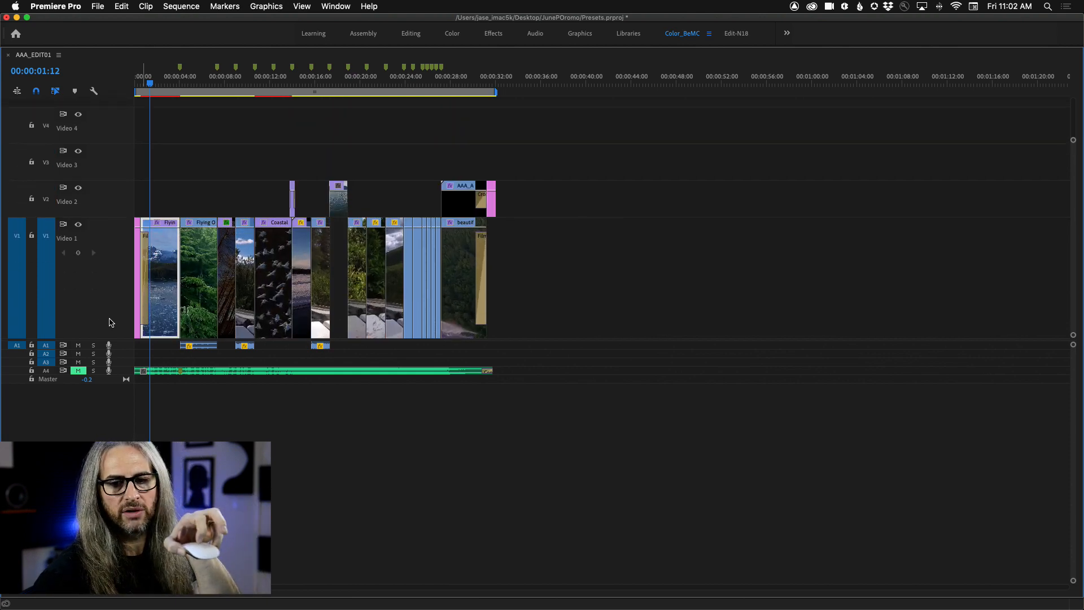
pyautogui.scroll(-4, 111, 322)
pyautogui.scroll(6, 111, 323)
pyautogui.scroll(-5, 111, 323)
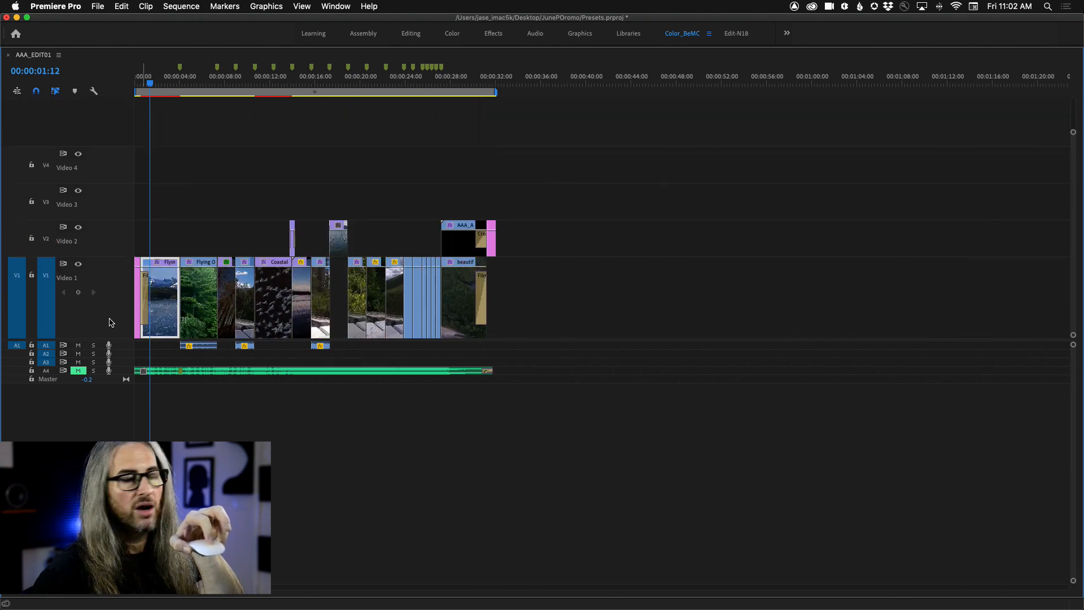
pyautogui.scroll(3, 111, 323)
pyautogui.scroll(-4, 112, 323)
pyautogui.scroll(5, 111, 322)
pyautogui.scroll(-3, 111, 322)
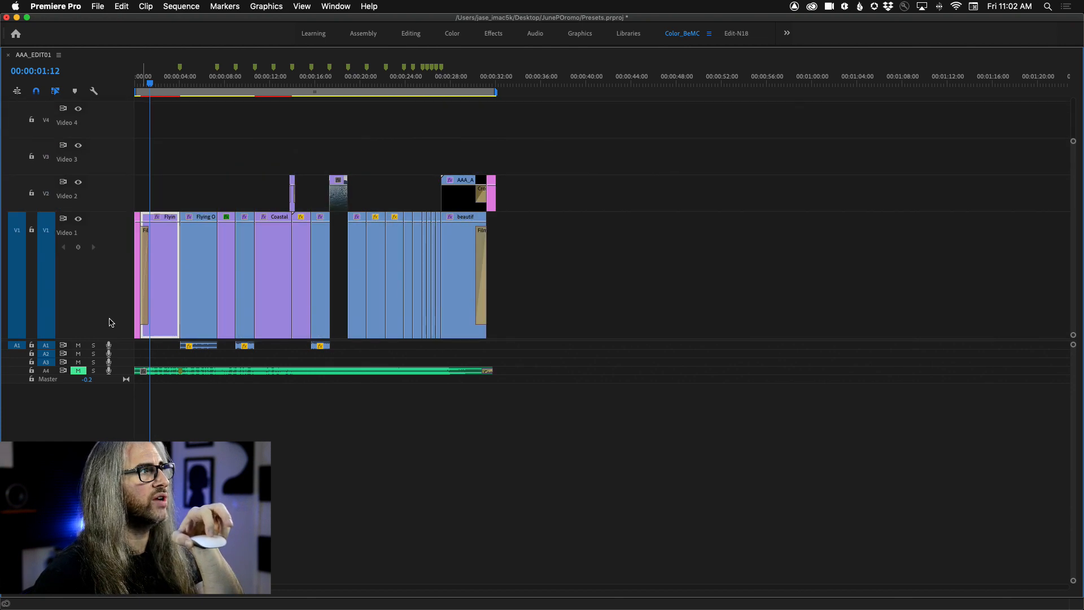
pyautogui.scroll(-4, 111, 323)
pyautogui.scroll(2, 111, 322)
pyautogui.scroll(4, 111, 322)
pyautogui.scroll(-5, 111, 323)
pyautogui.scroll(5, 112, 322)
pyautogui.scroll(-4, 111, 322)
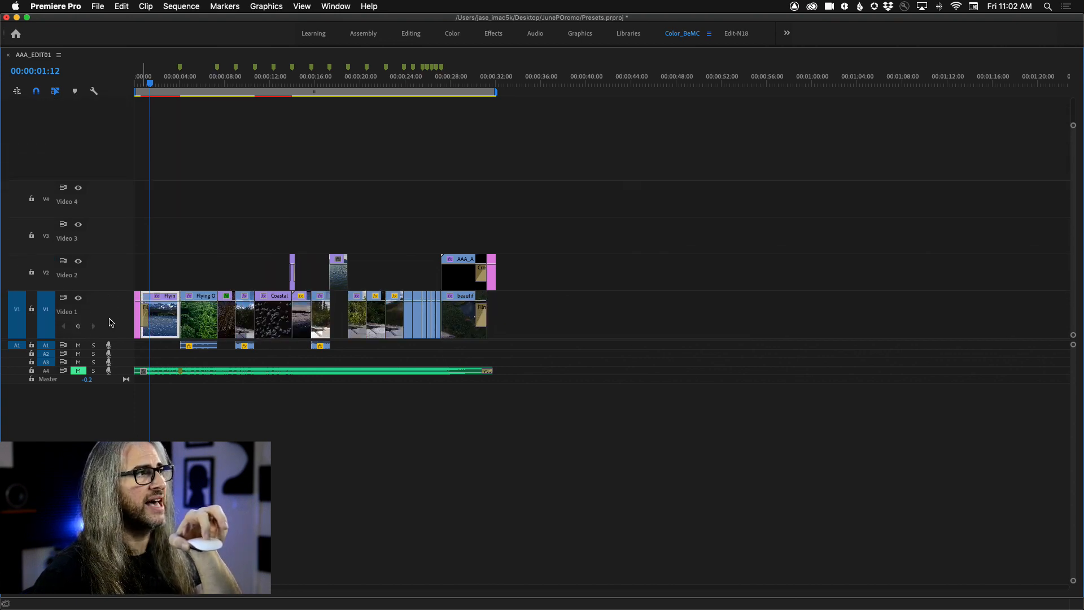
pyautogui.scroll(4, 111, 322)
pyautogui.scroll(-1, 112, 322)
pyautogui.scroll(1, 111, 322)
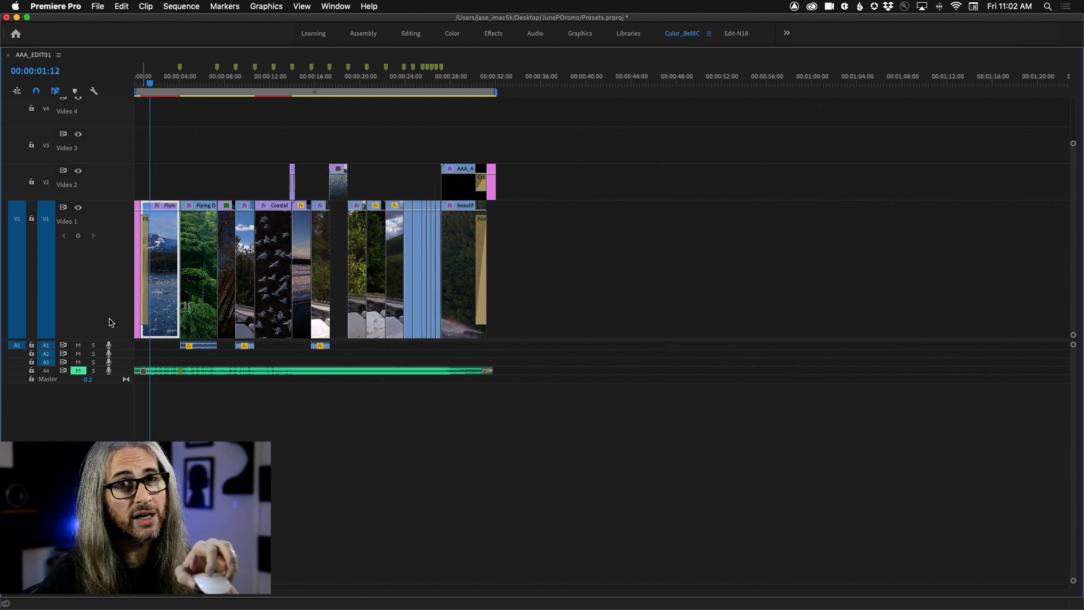
pyautogui.scroll(-4, 111, 323)
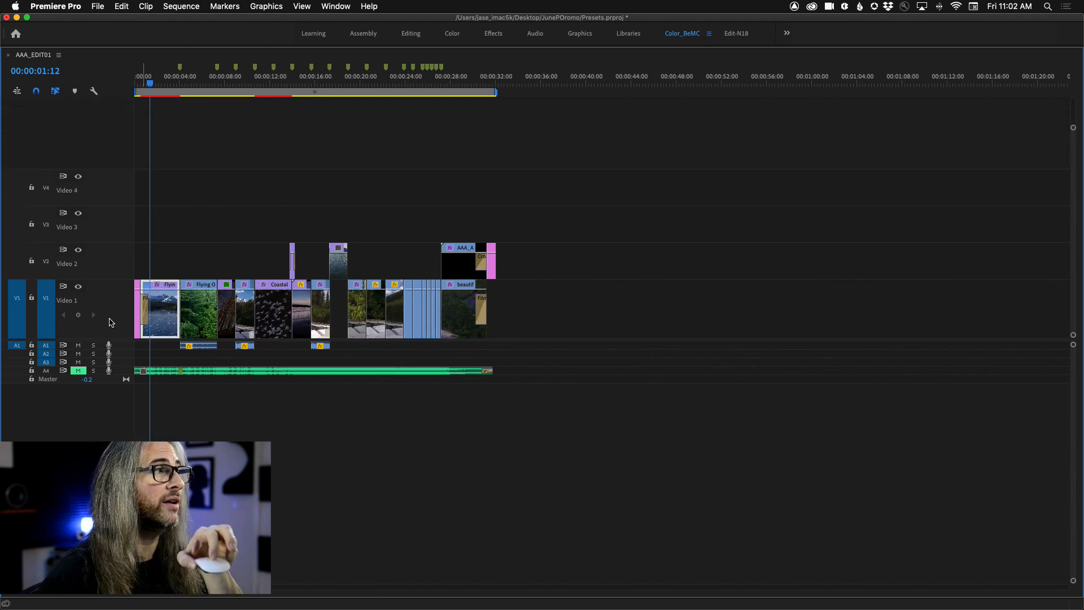
pyautogui.scroll(-4, 111, 323)
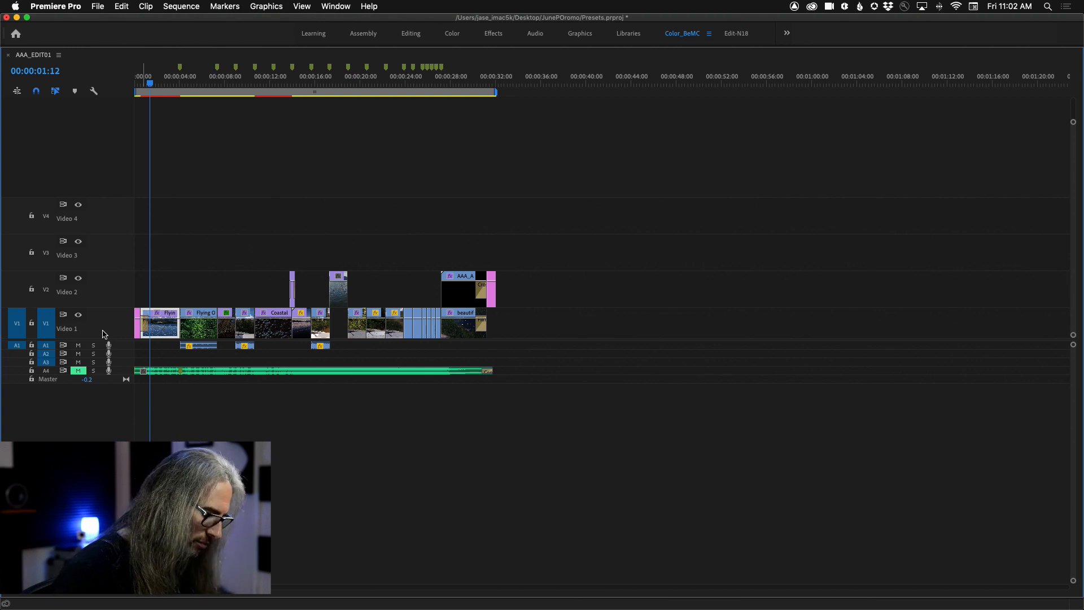
pyautogui.moveTo(106, 308); pyautogui.dragTo(104, 322)
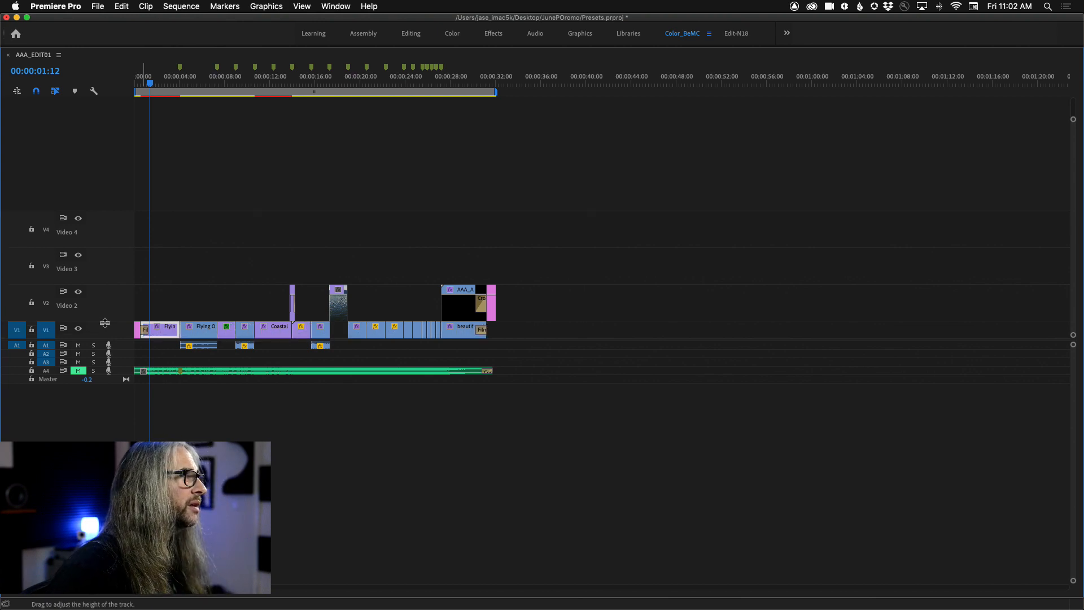
# Step: Repeatedly increase and decrease the height of all video tracks together
pyautogui.press('super+minus')
pyautogui.press('super+minus')
pyautogui.press('super+equal')
pyautogui.press('super+equal')
pyautogui.press('super+equal')
pyautogui.press('super+equal')
pyautogui.press('super+equal')
pyautogui.press('super+equal')
pyautogui.press('super+equal')
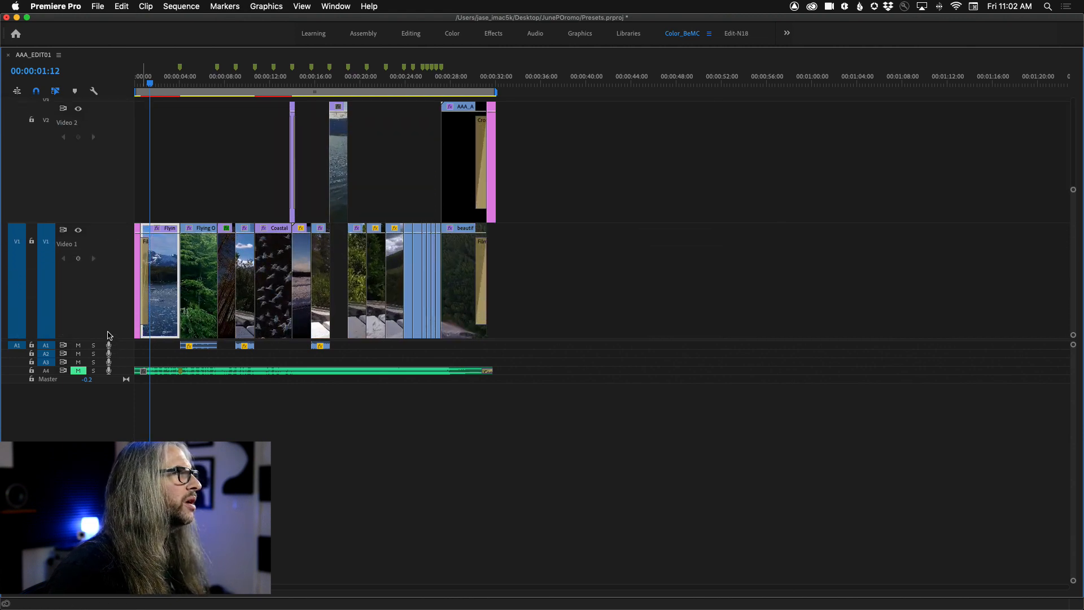
pyautogui.press('super+equal')
pyautogui.press('super+minus')
pyautogui.press('super+minus')
pyautogui.press('super+minus')
pyautogui.press('super+minus')
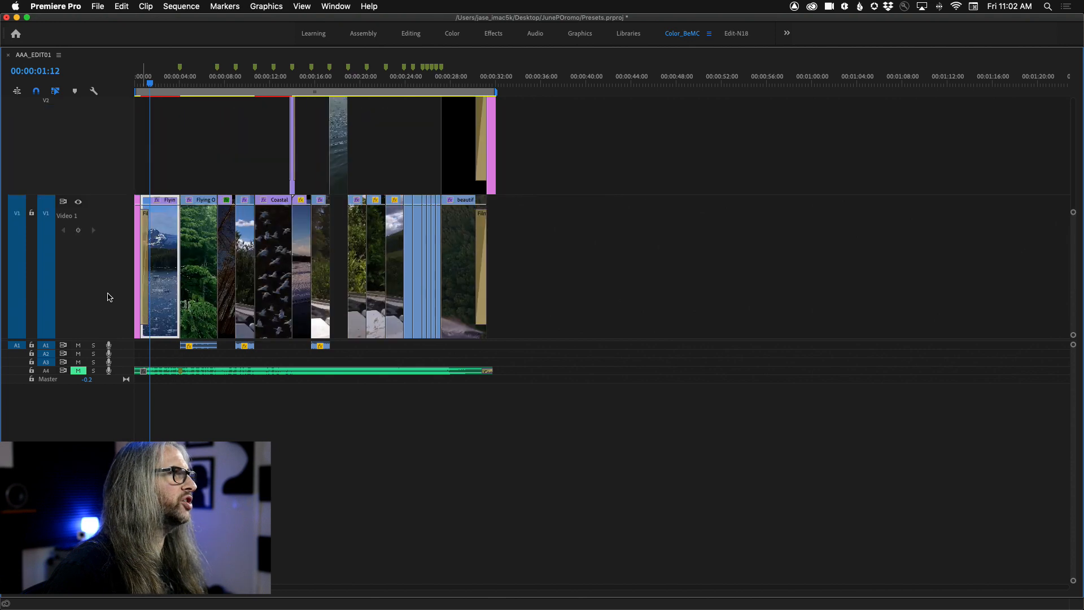
pyautogui.press('super+minus')
pyautogui.press('super+minus')
pyautogui.press('super+equal')
pyautogui.press('super+equal')
pyautogui.press('super+equal')
pyautogui.press('super+equal')
pyautogui.press('super+minus')
pyautogui.press('super+minus')
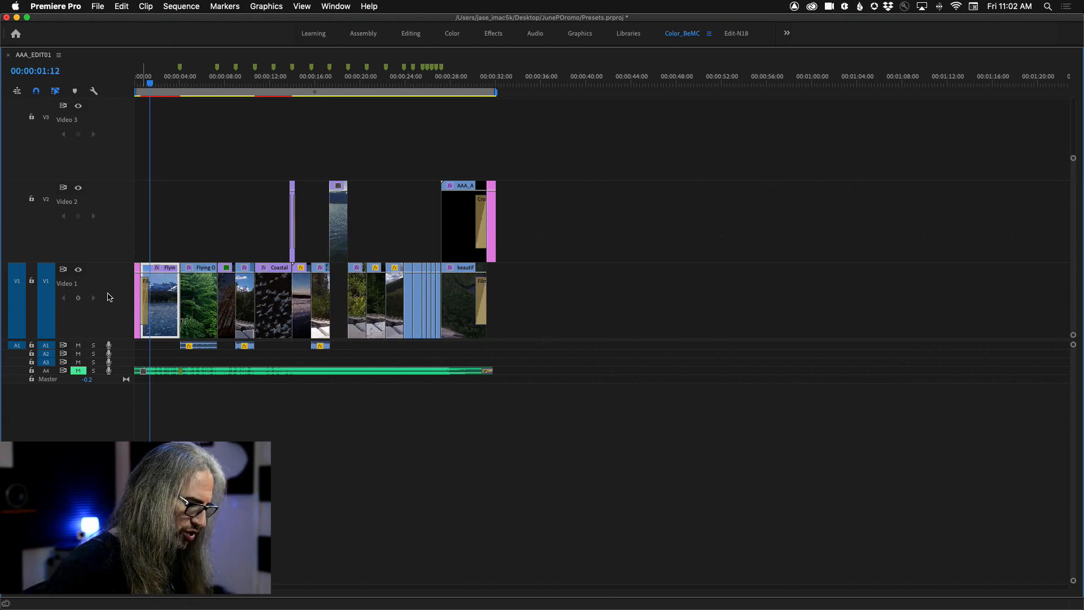
pyautogui.press('super+equal')
pyautogui.press('super+equal')
pyautogui.press('super+equal')
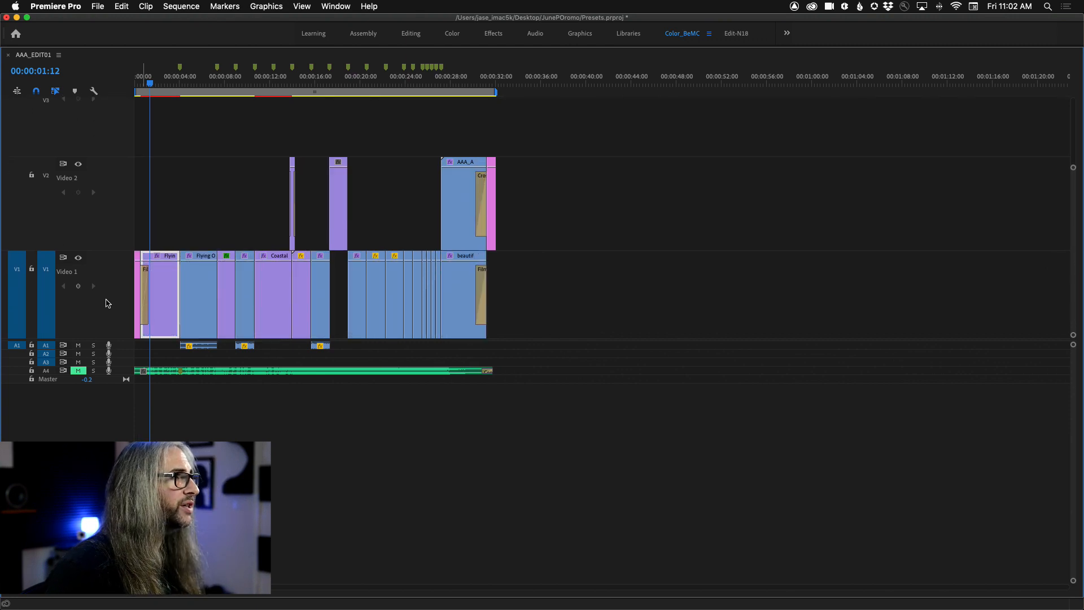
pyautogui.scroll(-6, 109, 303)
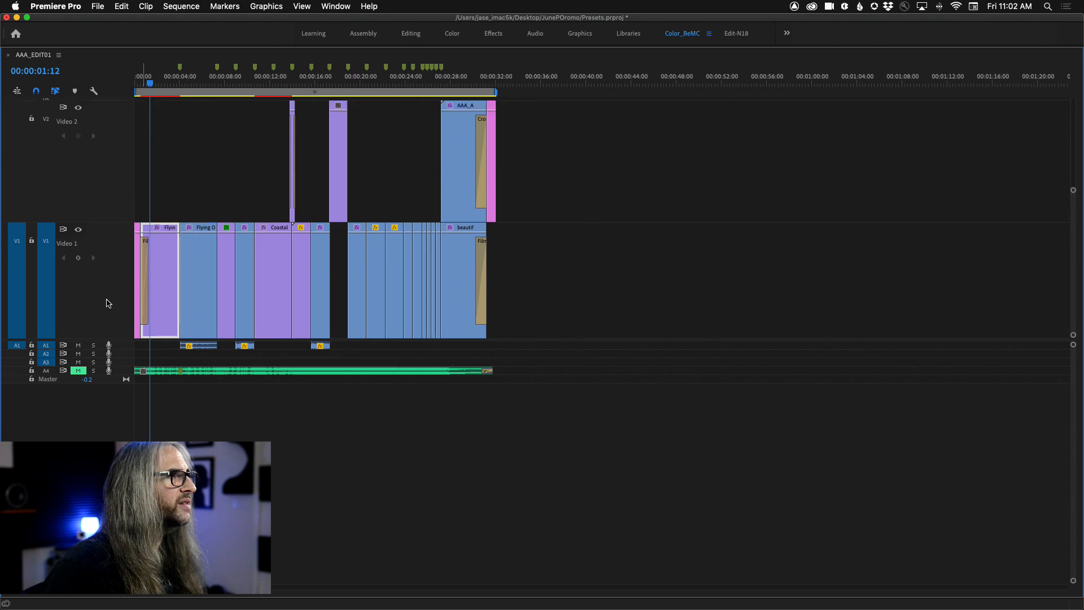
# Step: Shorten the Video 2 and Video 4 tracks individually, and rescale all video tracks together with their different heights
pyautogui.moveTo(112, 215); pyautogui.dragTo(115, 259)
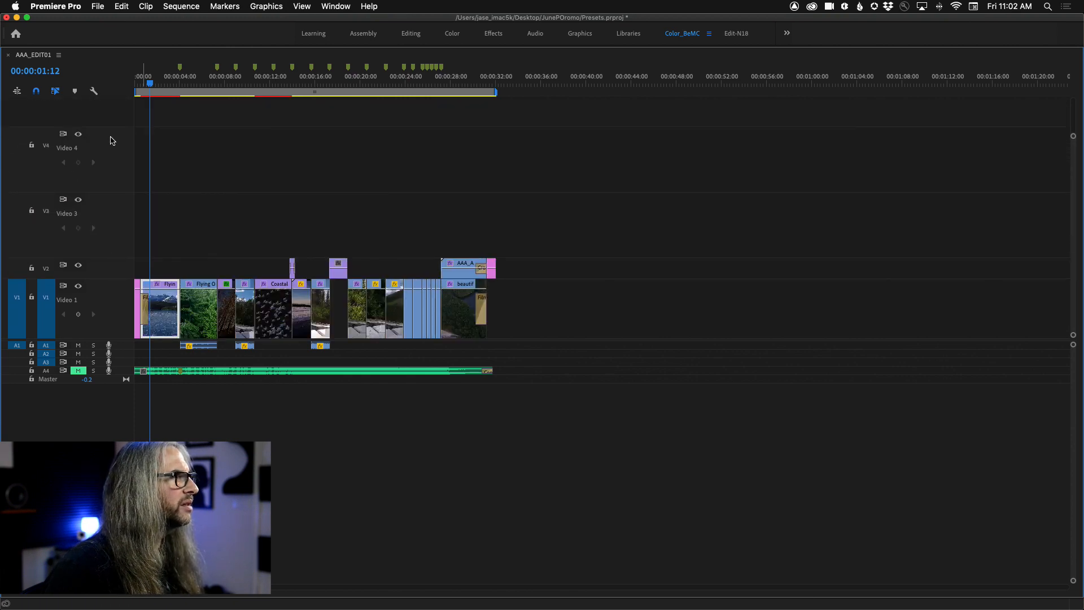
pyautogui.moveTo(110, 129); pyautogui.dragTo(113, 172)
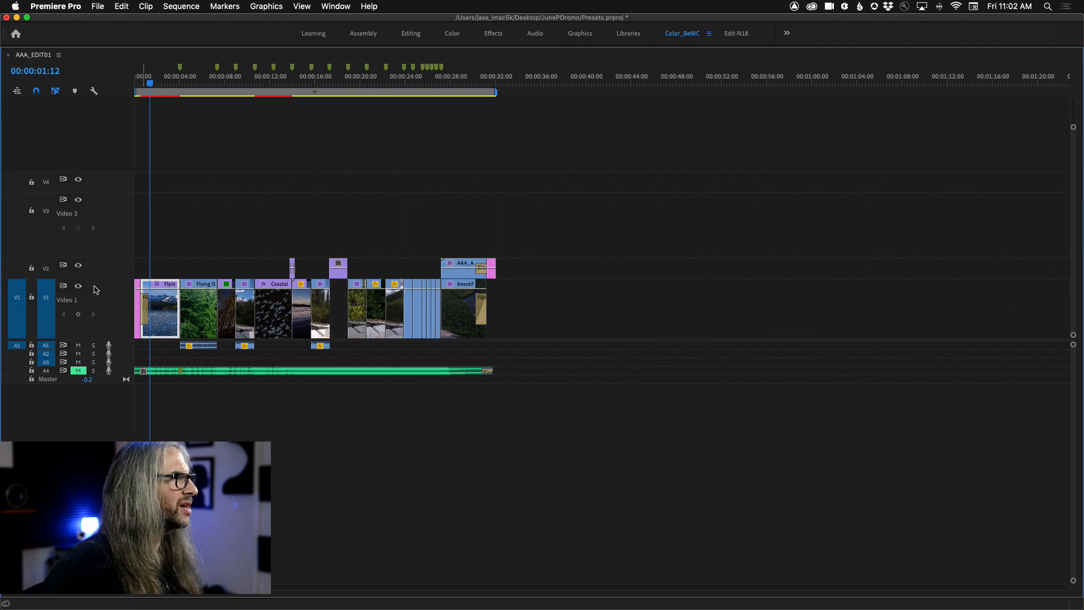
pyautogui.scroll(-2, 98, 305)
pyautogui.scroll(8, 98, 305)
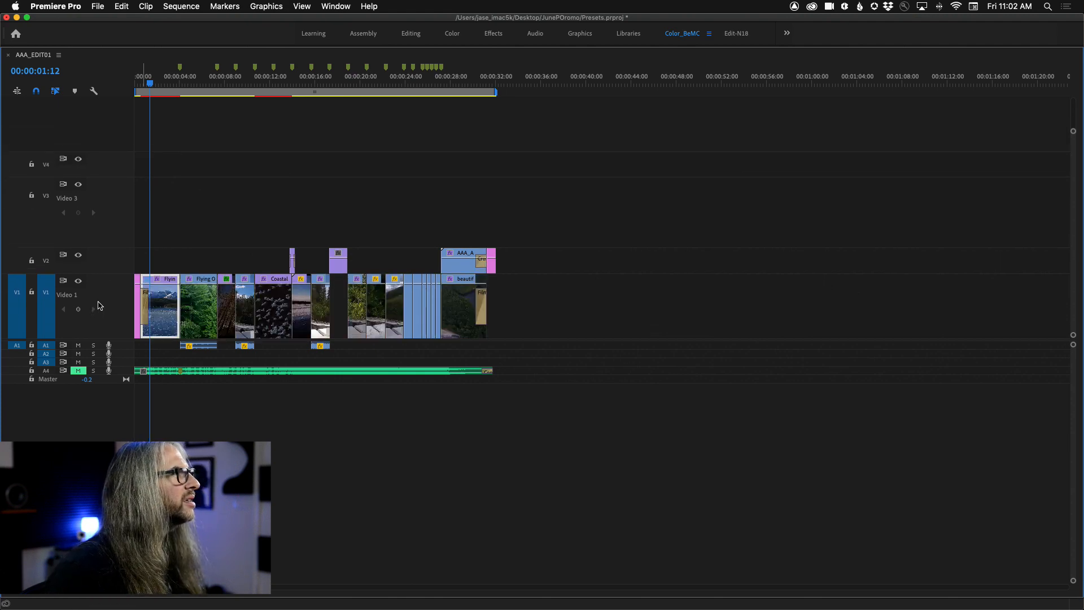
pyautogui.scroll(-6, 97, 305)
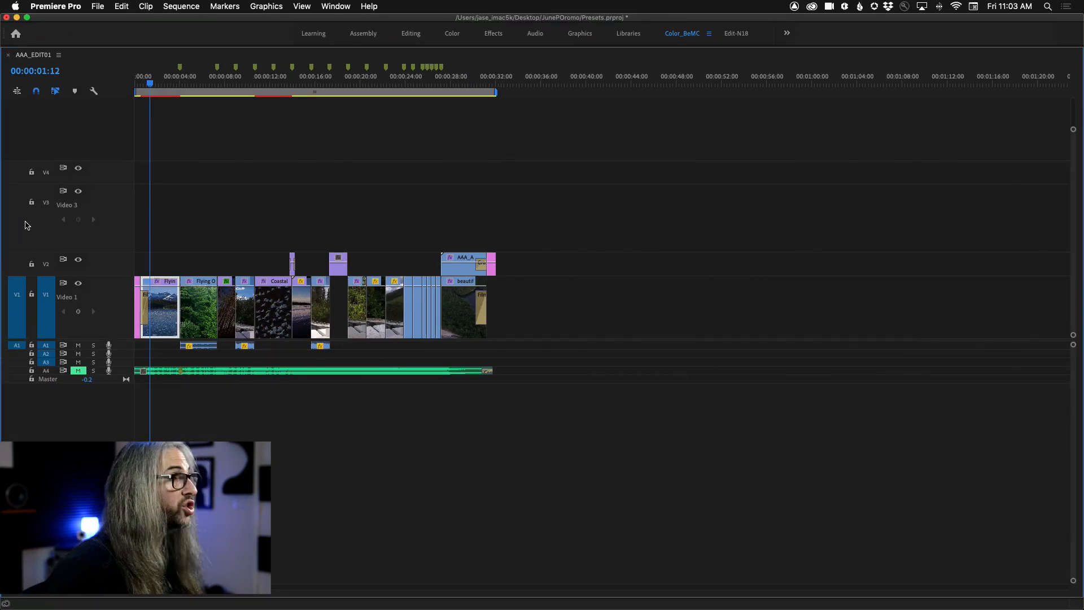
pyautogui.scroll(6, 99, 291)
pyautogui.scroll(8, 99, 292)
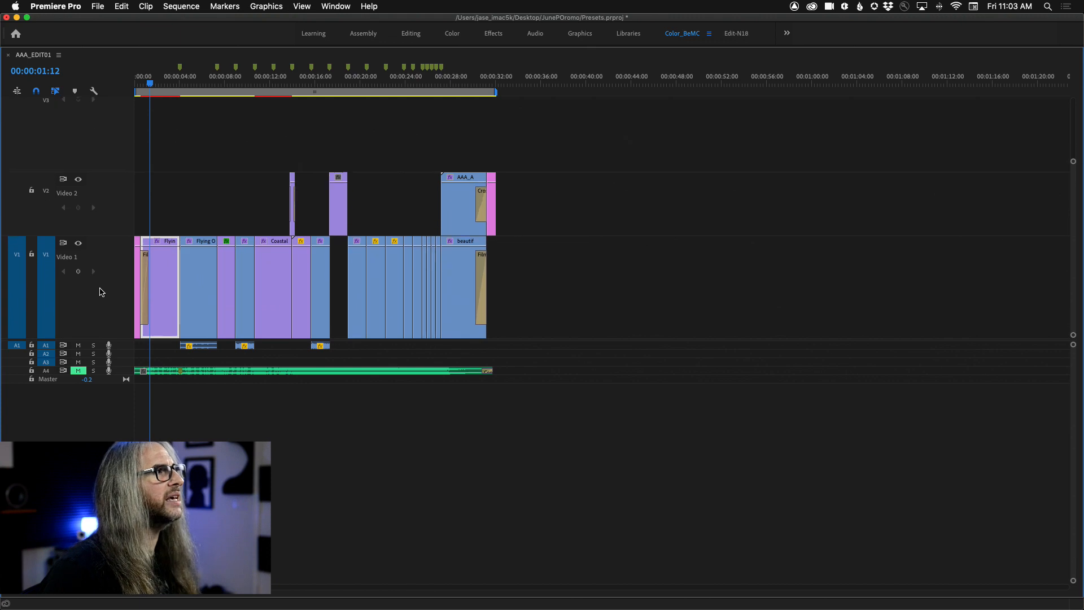
pyautogui.scroll(-6, 101, 291)
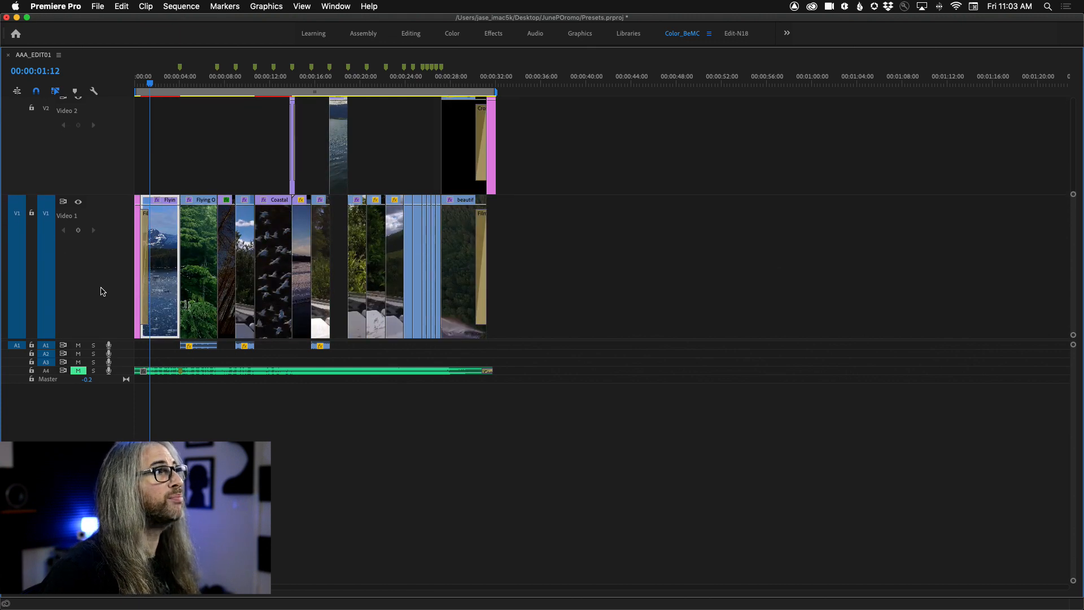
pyautogui.scroll(-5, 103, 291)
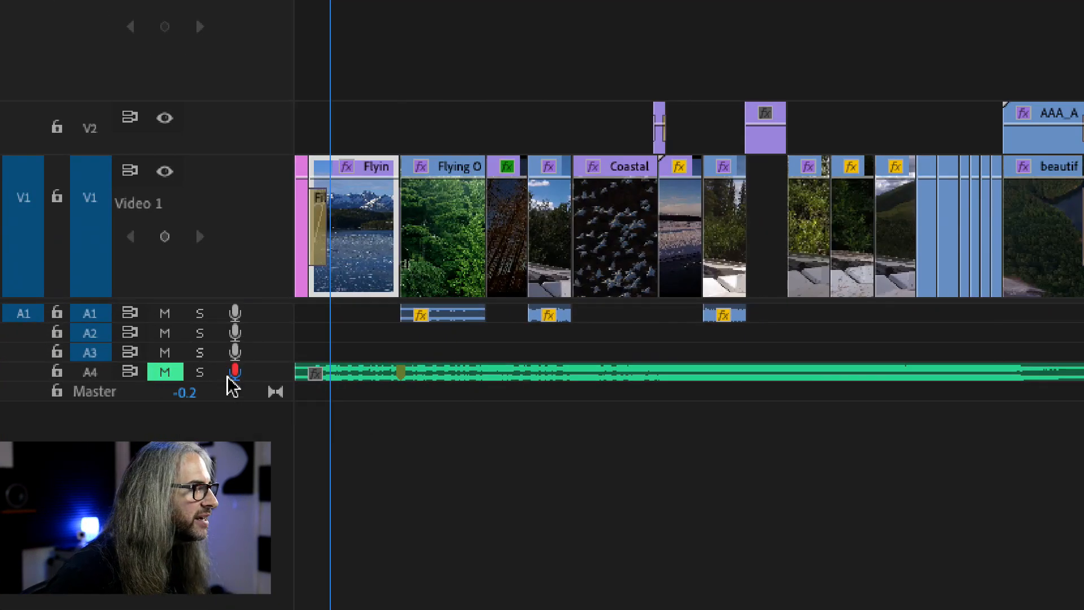
# Step: Enlarge the Audio 4 track and resize Audio 3, finishing with all audio tracks at minimum height
pyautogui.moveTo(259, 382); pyautogui.dragTo(259, 591)
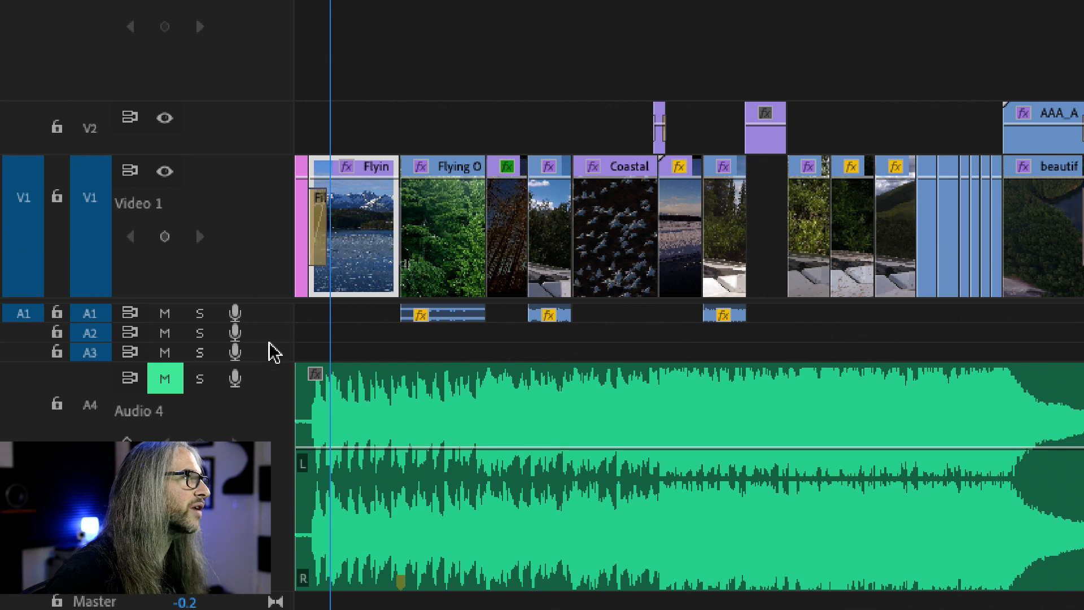
pyautogui.moveTo(266, 364); pyautogui.dragTo(244, 284)
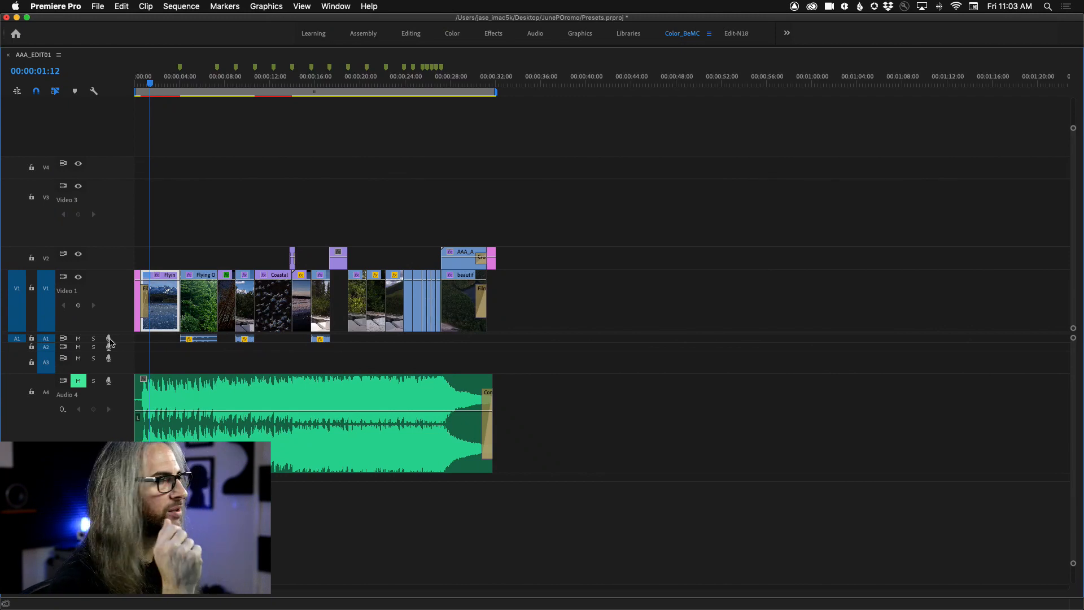
pyautogui.scroll(-5, 65, 434)
pyautogui.hscroll(3, 65, 433)
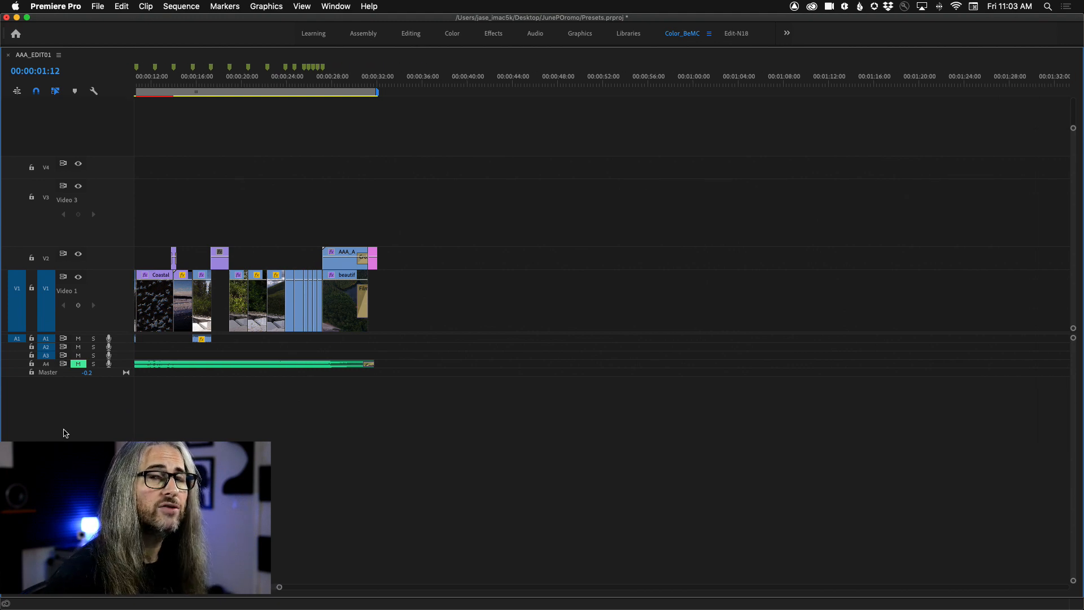
# Step: Apply Minimize All Tracks to the sequence, followed by Expand All Tracks
pyautogui.click(94, 92)
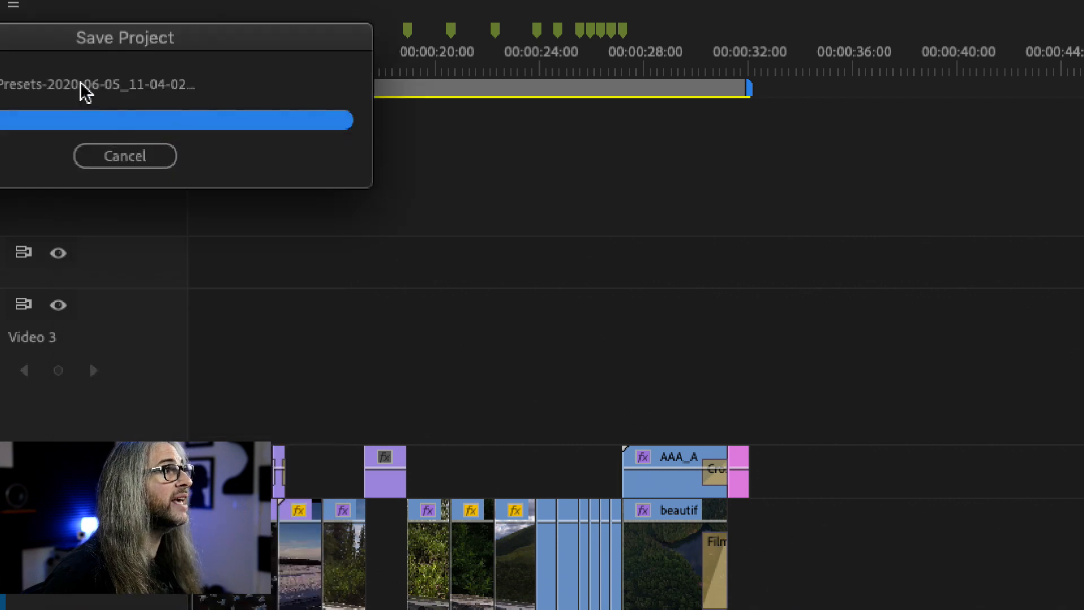
pyautogui.click(94, 86)
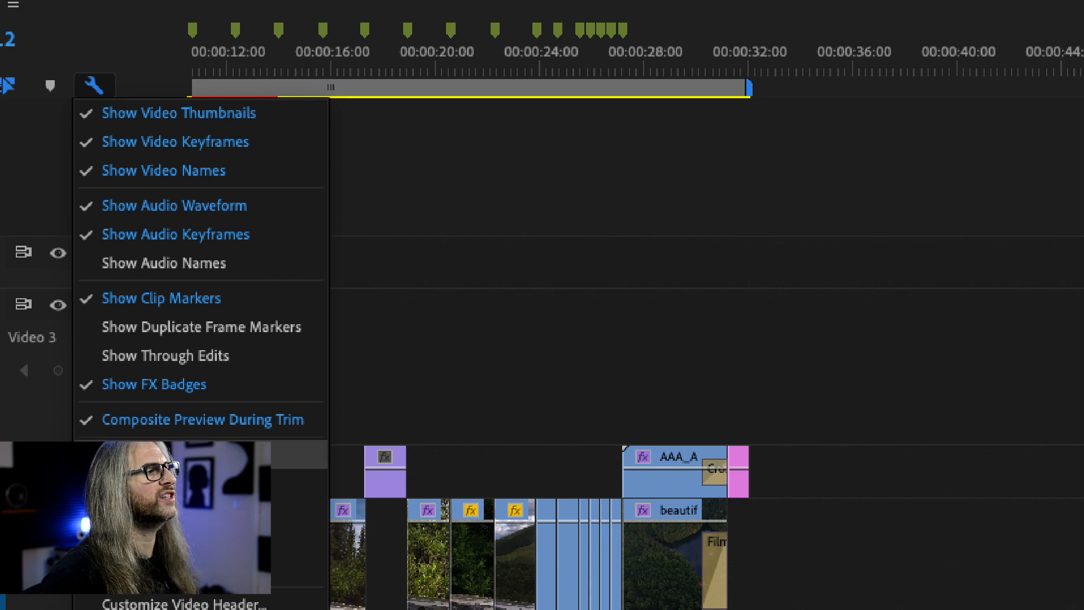
pyautogui.click(133, 451)
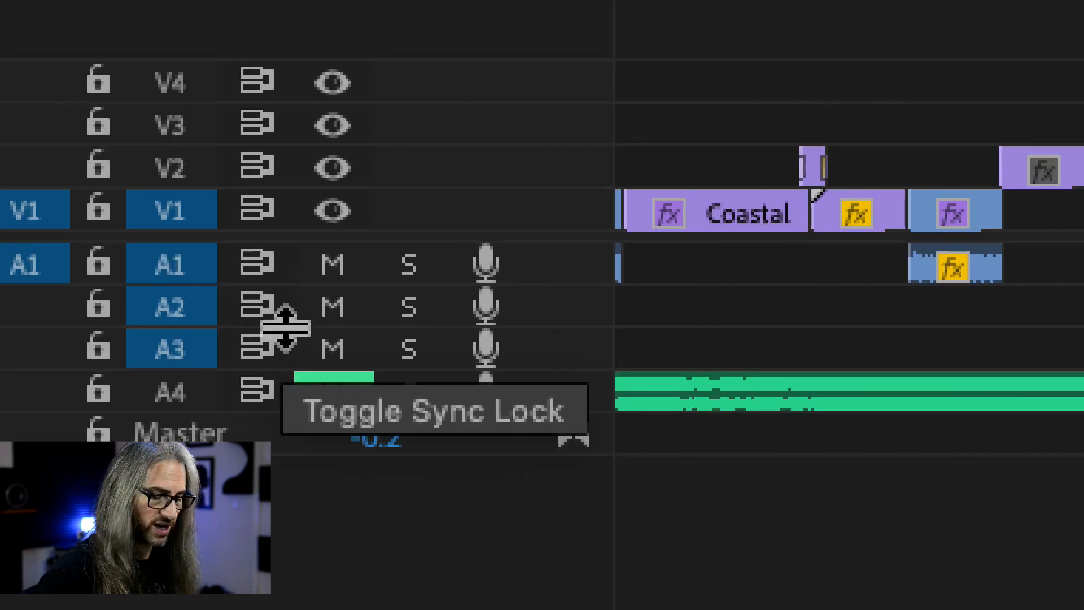
pyautogui.click(94, 91)
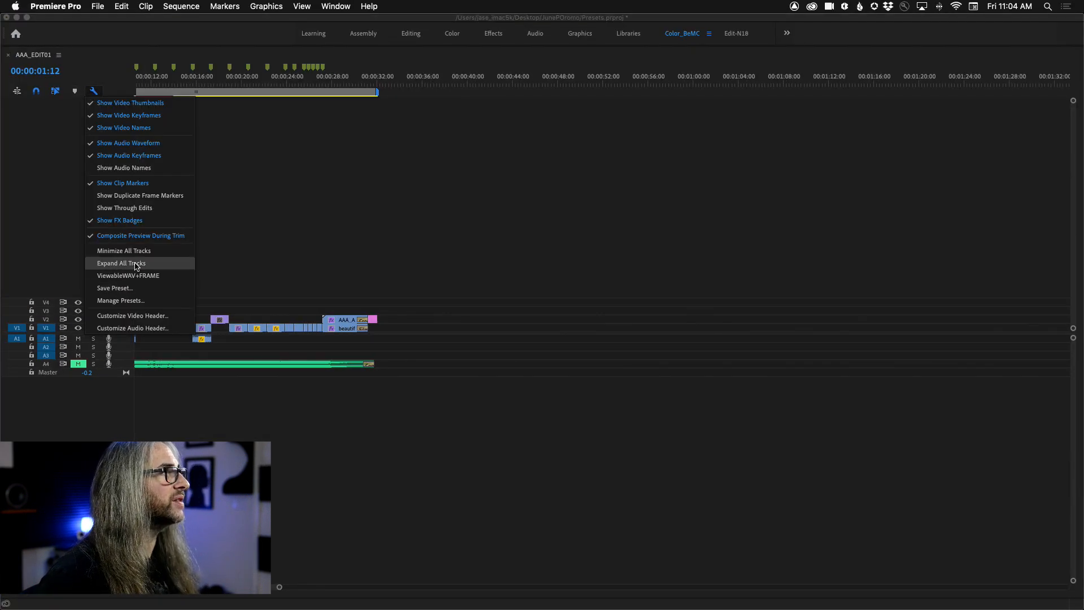
pyautogui.click(136, 265)
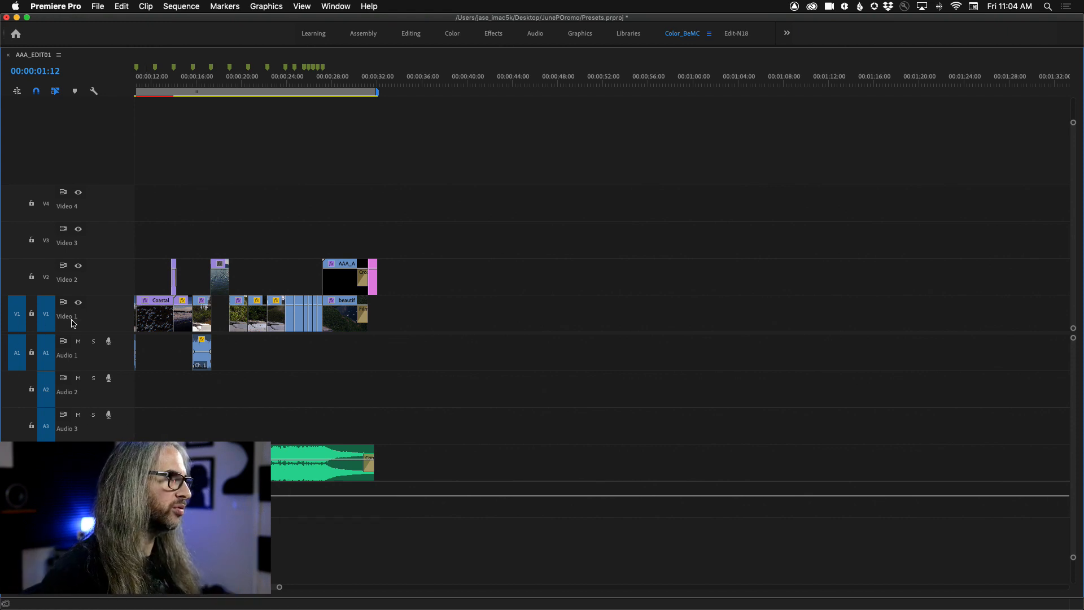
# Step: Collapse all video tracks to minimum height and enlarge all audio tracks together
pyautogui.scroll(5, 118, 313)
pyautogui.scroll(-10, 118, 313)
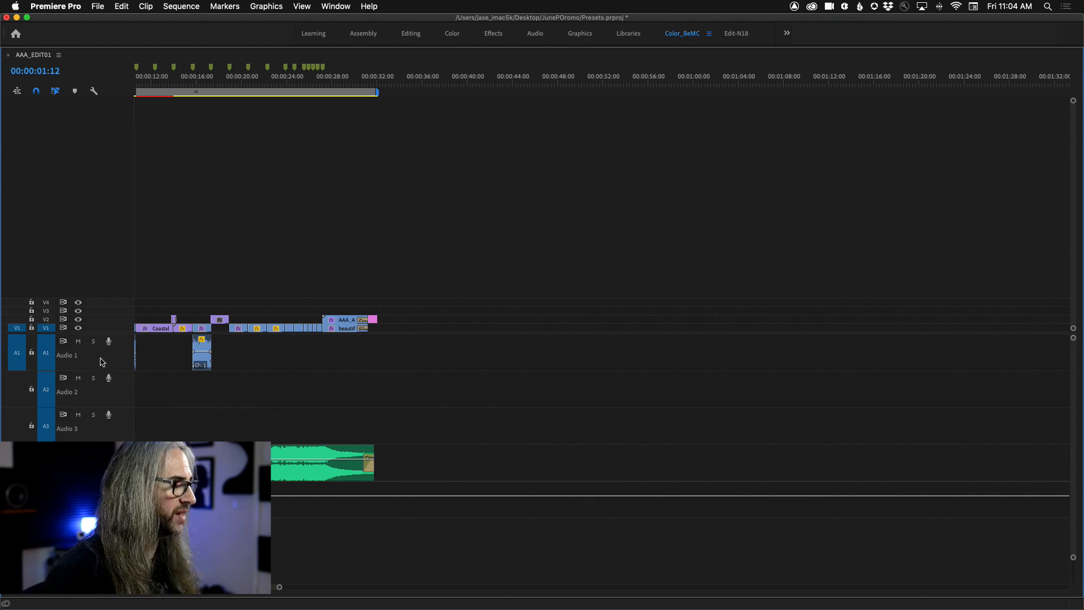
pyautogui.scroll(5, 103, 362)
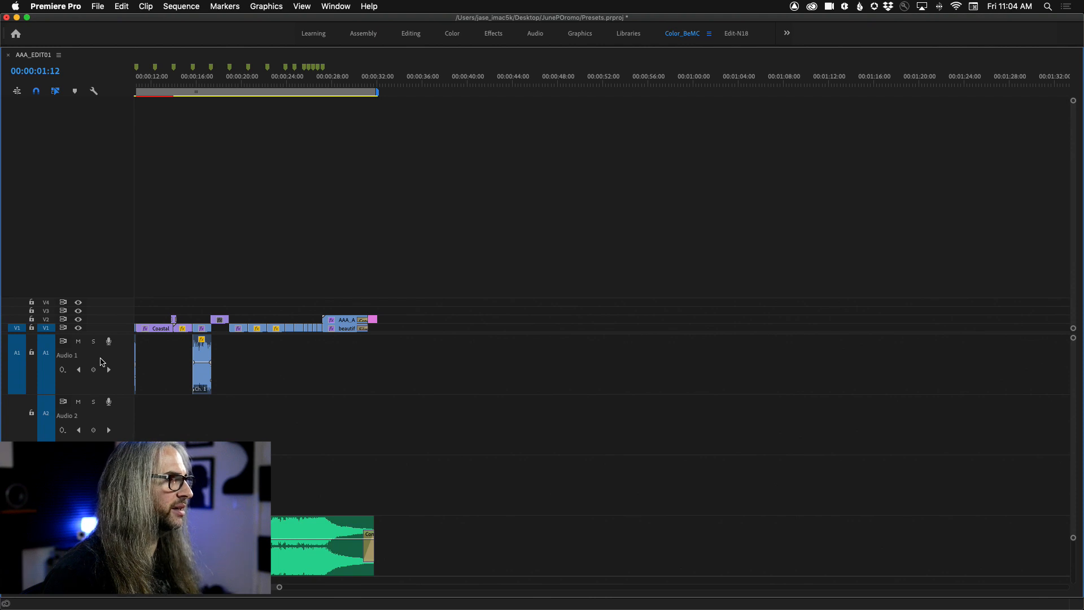
pyautogui.scroll(1, 102, 362)
pyautogui.scroll(3, 102, 362)
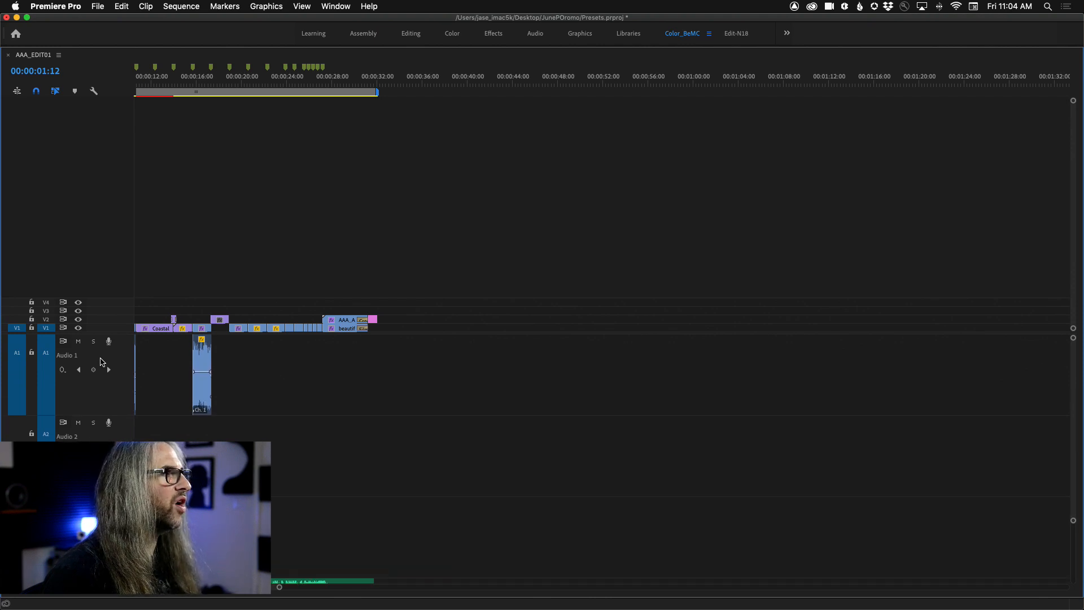
pyautogui.hscroll(6, 170, 415)
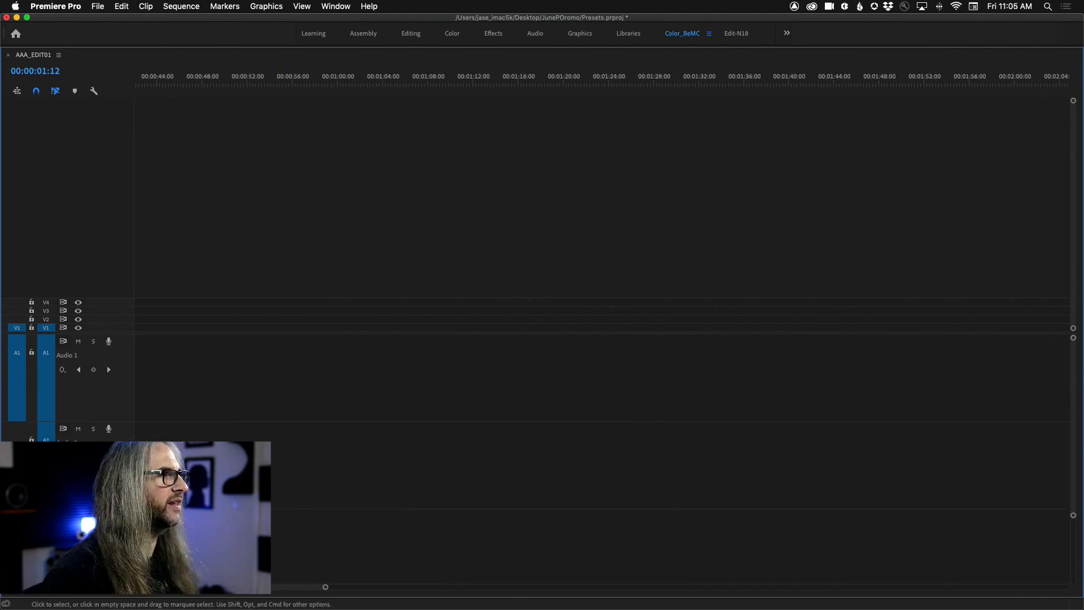
# Step: Raise the divider between the video and audio tracks to give the audio section more of the timeline
pyautogui.hscroll(-10, 170, 414)
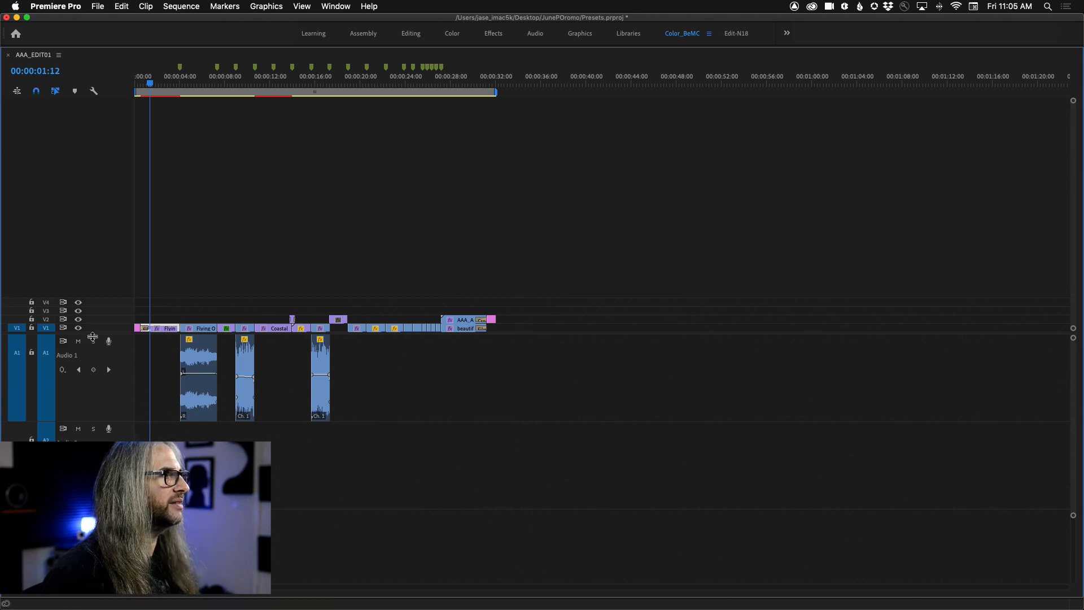
pyautogui.moveTo(92, 332); pyautogui.dragTo(95, 247)
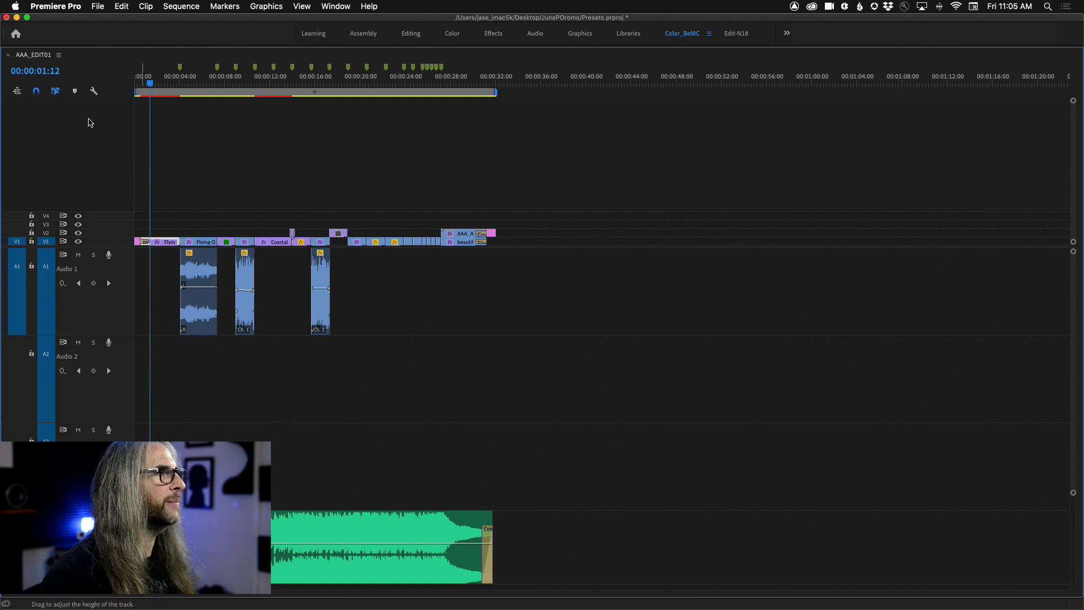
# Step: Try to save the track heights as a preset named AudioWork with Track Height Preset 1 as its keyboard shortcut
pyautogui.click(94, 91)
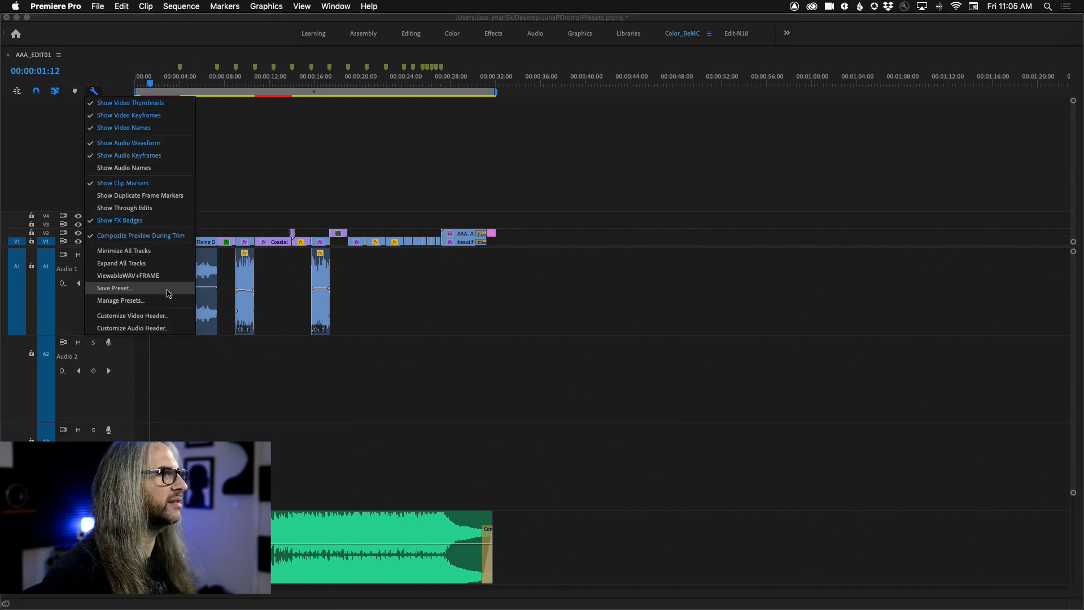
pyautogui.click(114, 288)
pyautogui.write('AudioWork')
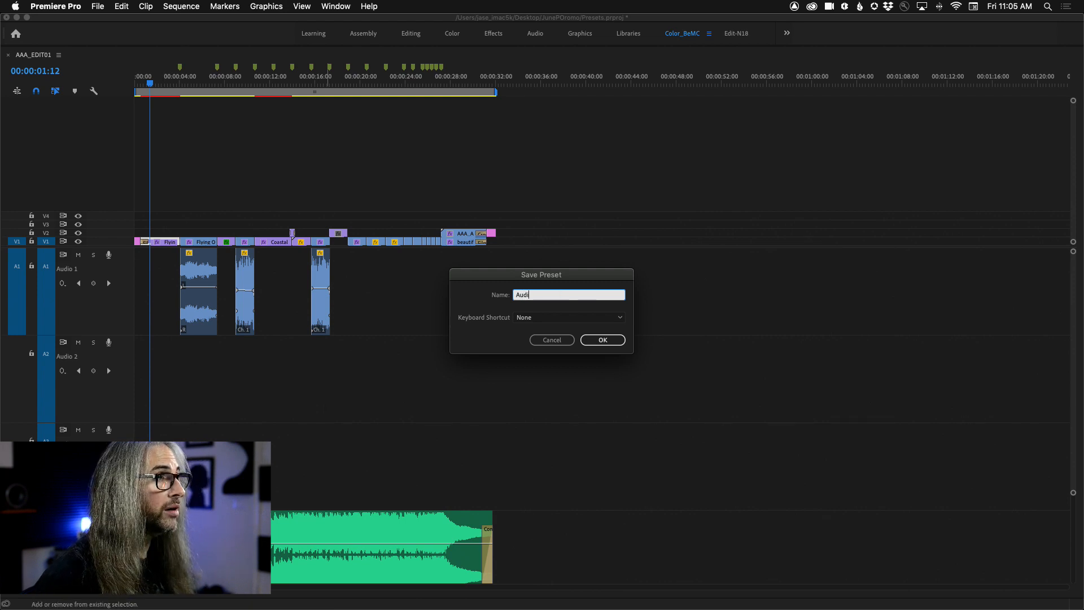
pyautogui.click(595, 319)
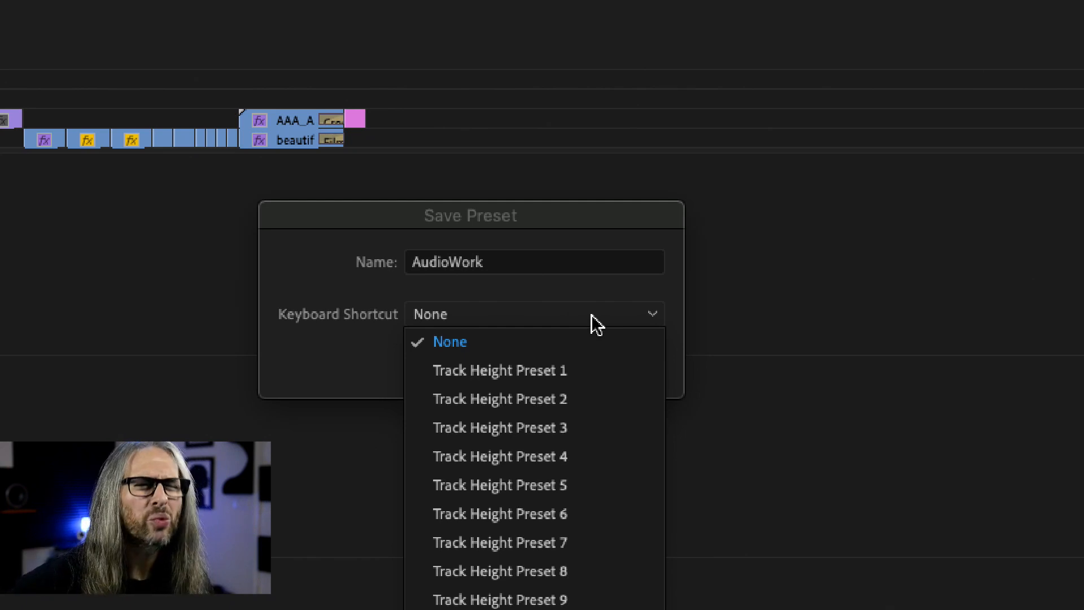
pyautogui.click(595, 369)
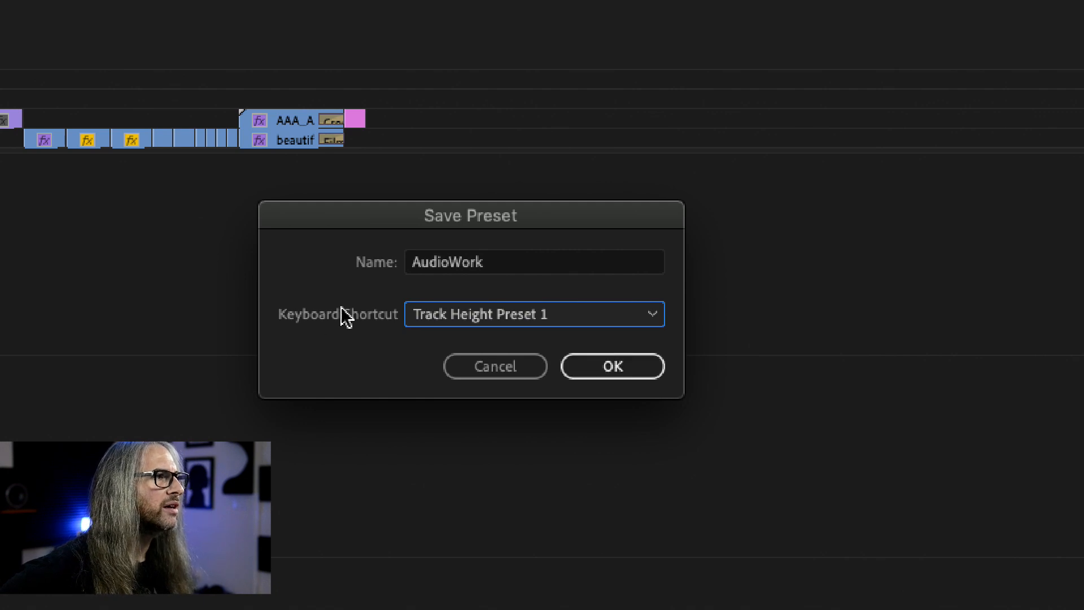
pyautogui.click(507, 323)
pyautogui.click(507, 341)
pyautogui.click(524, 365)
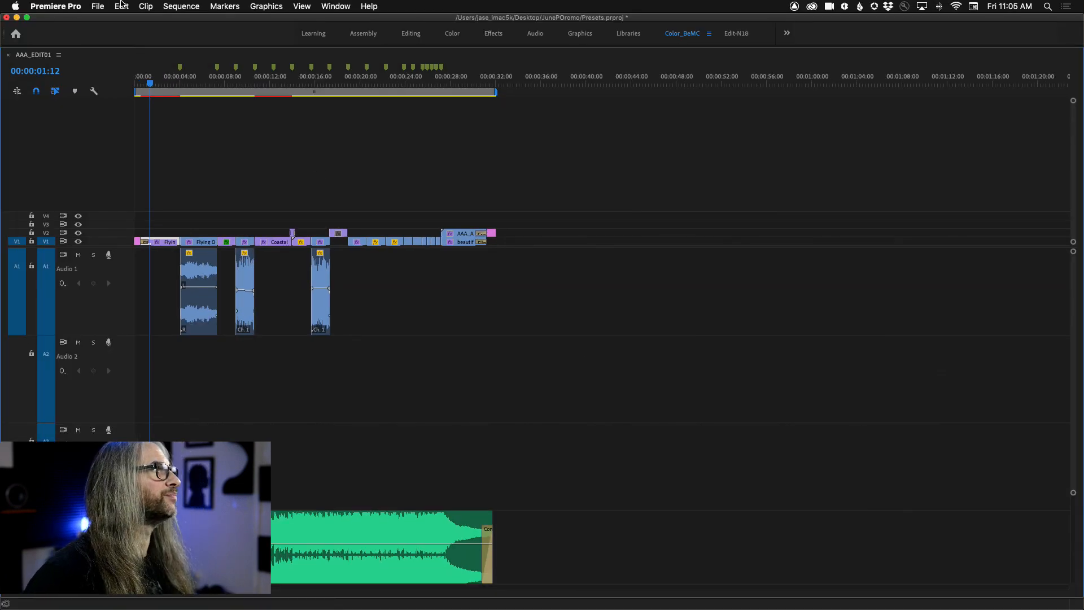
pyautogui.click(121, 6)
pyautogui.moveTo(35, 5)
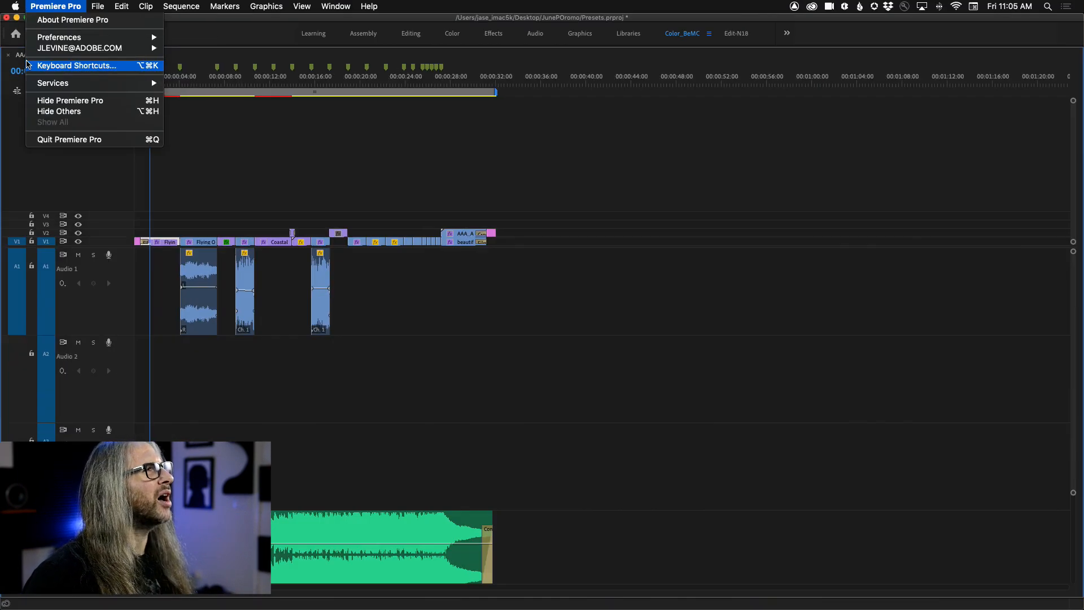
pyautogui.moveTo(125, 4)
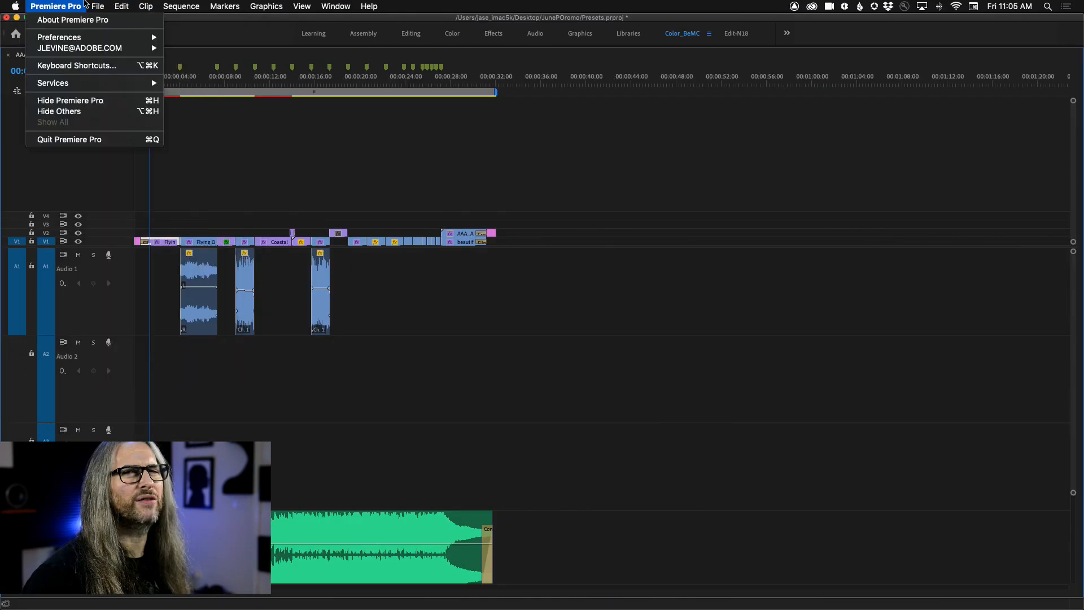
pyautogui.moveTo(50, 8)
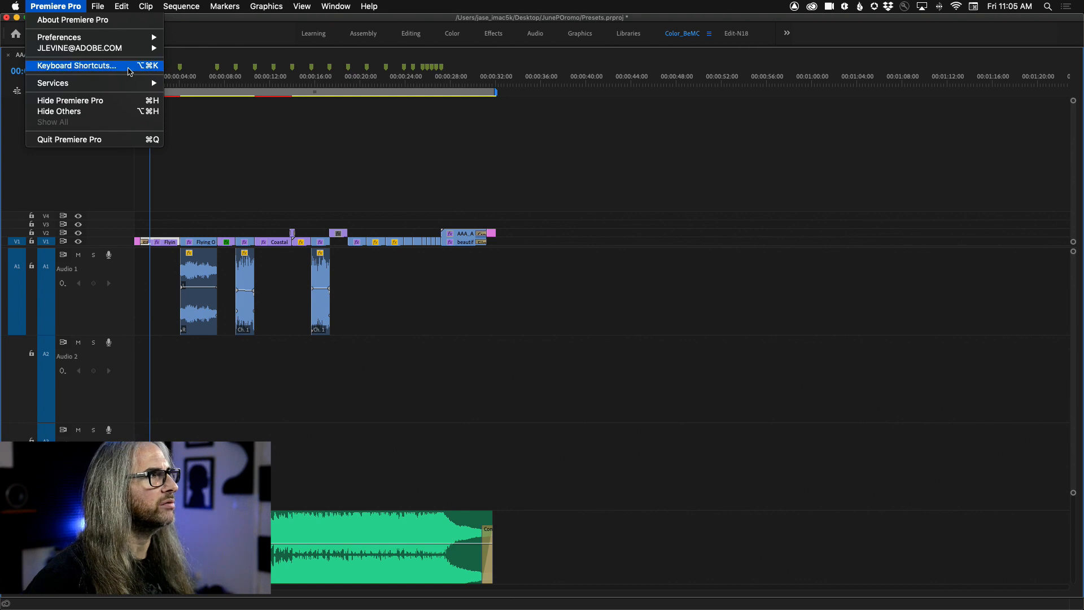
pyautogui.click(121, 5)
# Step: Save the current track heights as a preset named AUDIO WORK without a keyboard shortcut
pyautogui.click(93, 91)
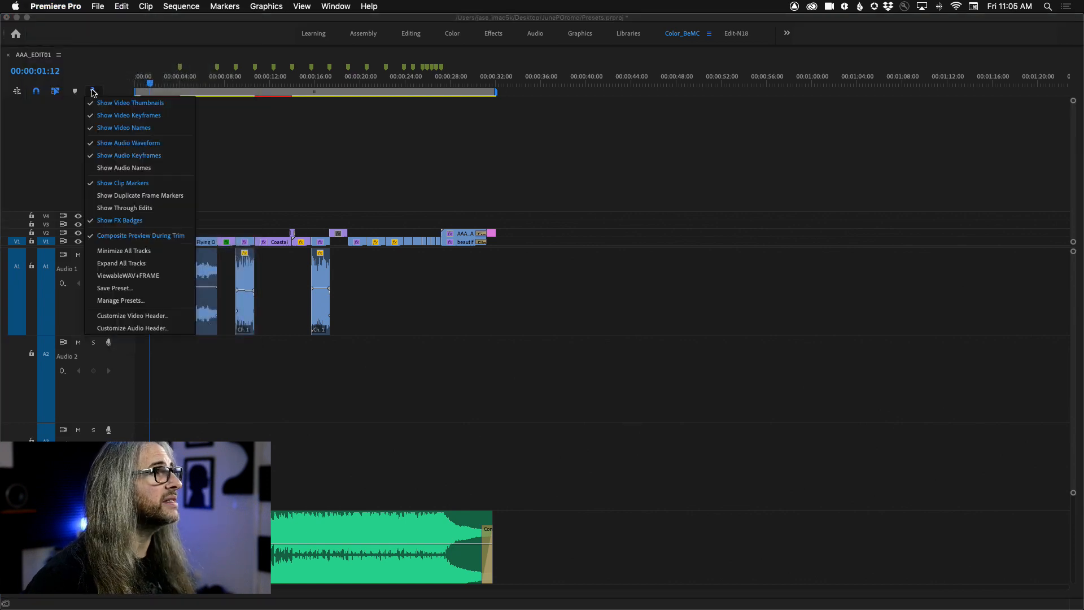
pyautogui.click(147, 289)
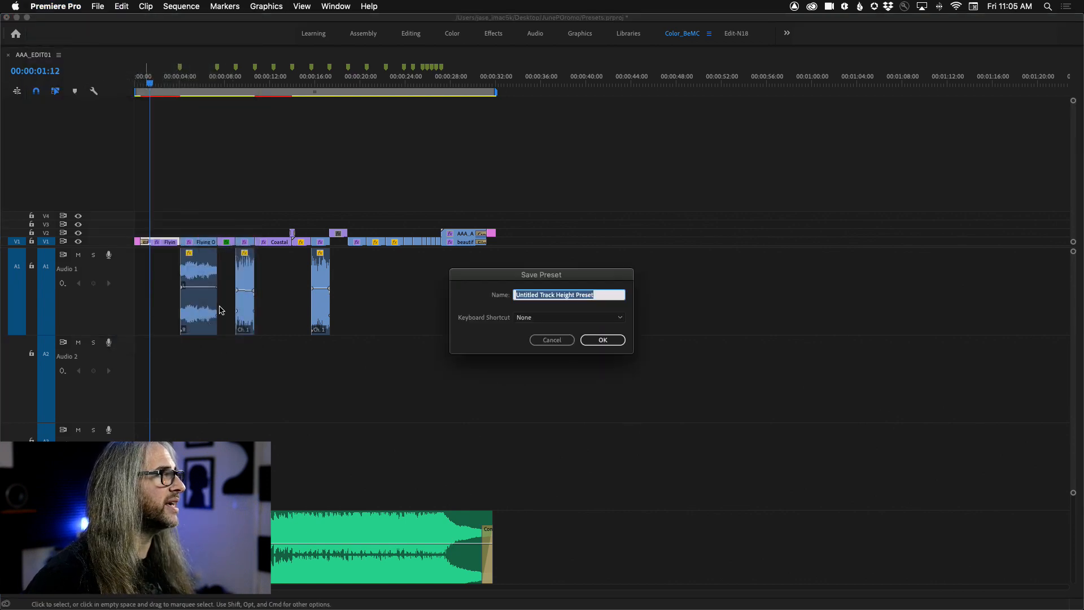
pyautogui.write('AU')
pyautogui.press('BackSpace')
pyautogui.press('BackSpace')
pyautogui.press('BackSpace')
pyautogui.press('BackSpace')
pyautogui.write('O WORK')
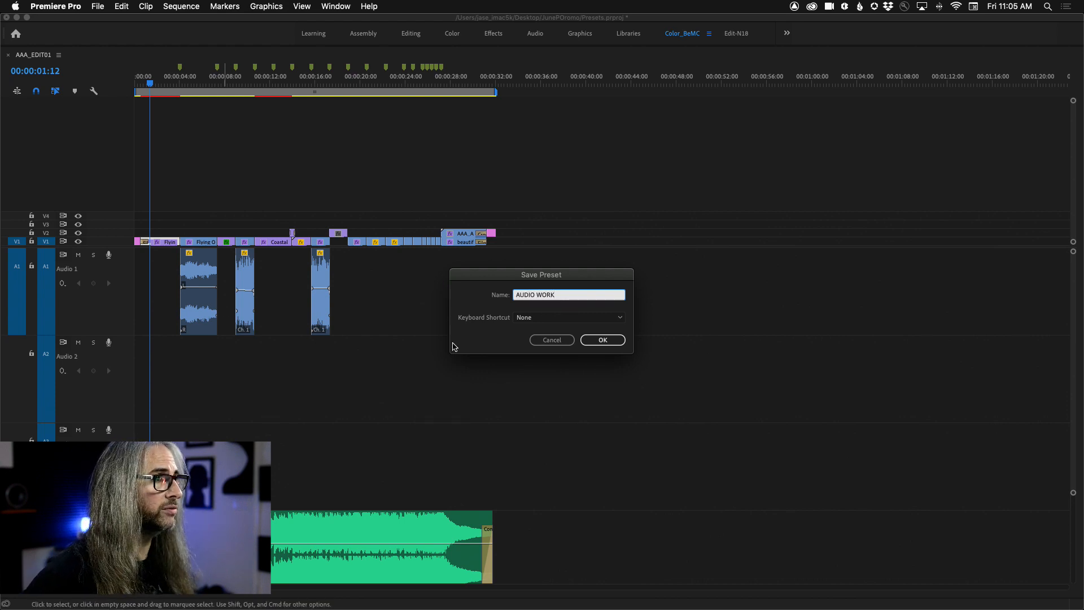
pyautogui.click(603, 340)
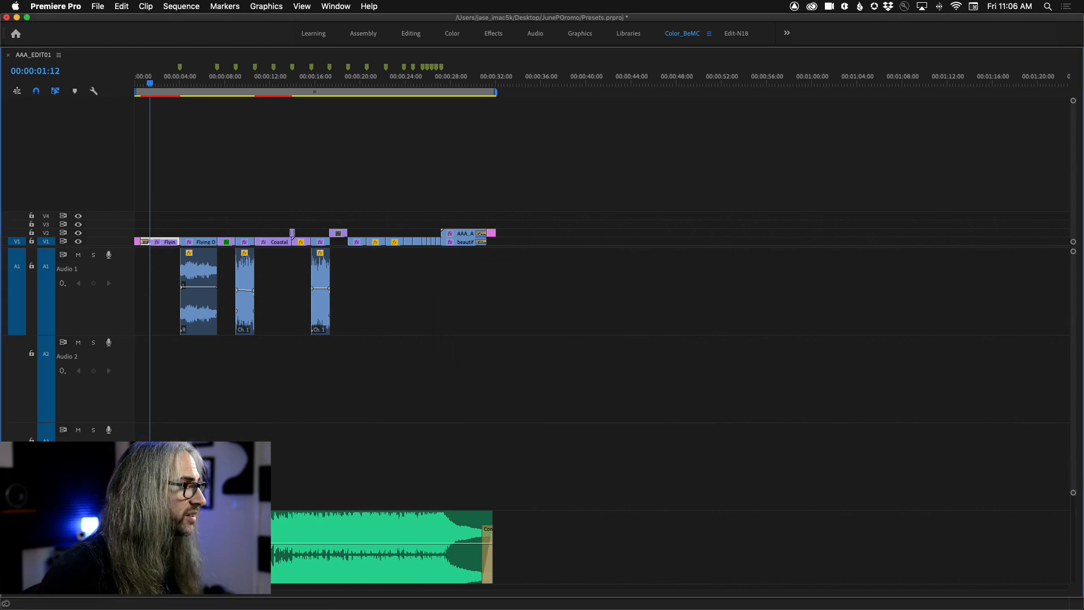
# Step: Reduce the height of all audio tracks together until they are only thin strips
pyautogui.hotkey('alt', '-')
pyautogui.hotkey('alt', '-')
pyautogui.hotkey('alt', '-')
pyautogui.hotkey('alt', '-')
pyautogui.hotkey('alt', '-')
pyautogui.hotkey('alt', '-')
pyautogui.hotkey('alt', '-')
pyautogui.hotkey('alt', '-')
pyautogui.hotkey('alt', '-')
pyautogui.hotkey('alt', '-')
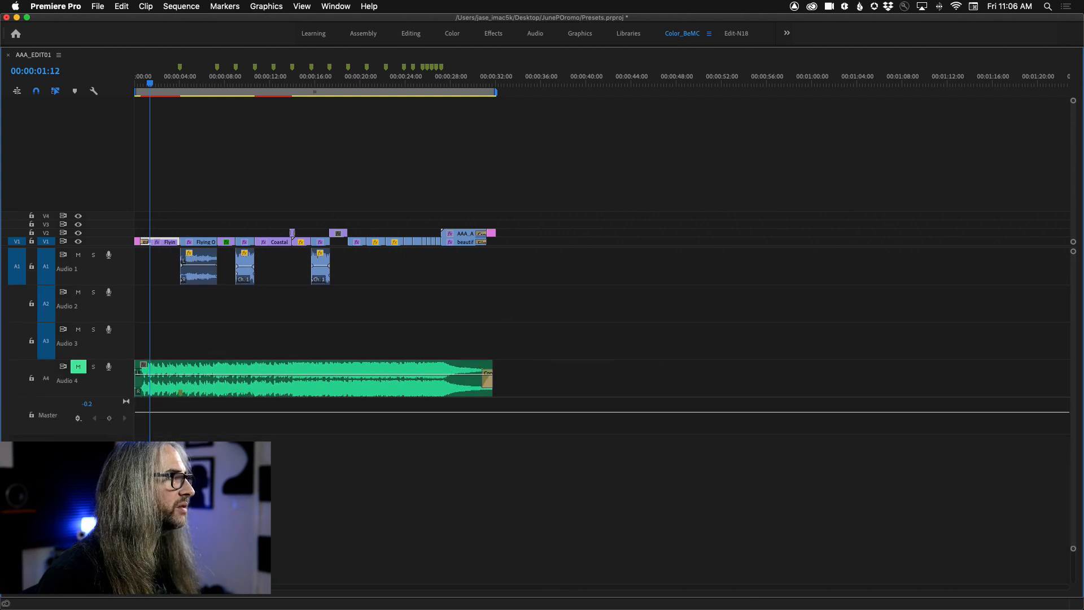
pyautogui.hotkey('alt', '-')
pyautogui.hotkey('alt', '-')
pyautogui.hotkey('alt', '-')
pyautogui.hotkey('alt', '-')
pyautogui.hotkey('alt', '-')
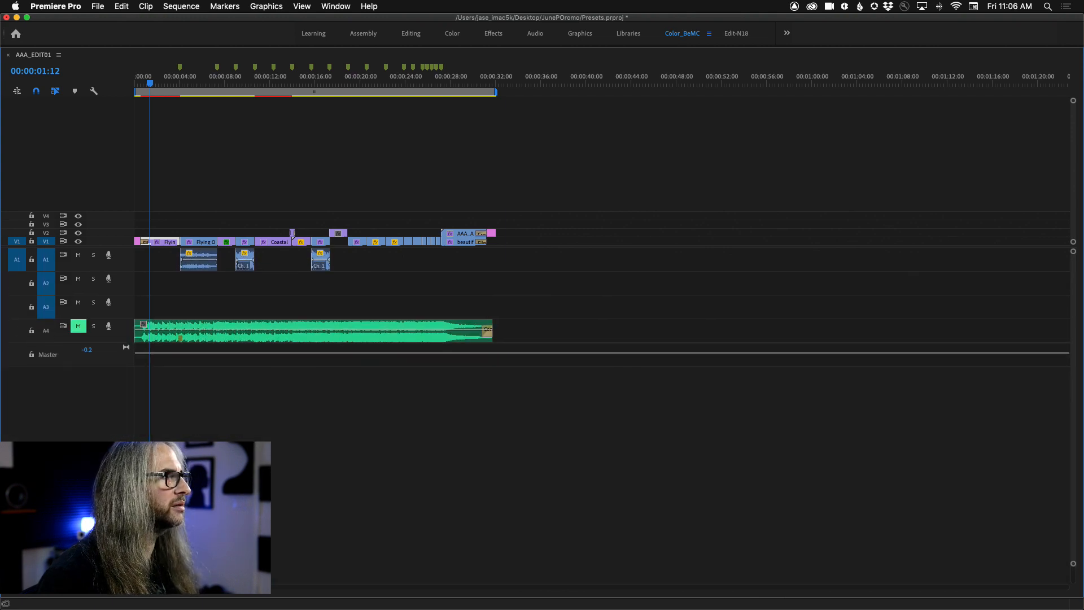
# Step: Enlarge all video tracks until their clips show large thumbnails, and lower the divider to give the video section most of the timeline
pyautogui.scroll(7, 113, 226)
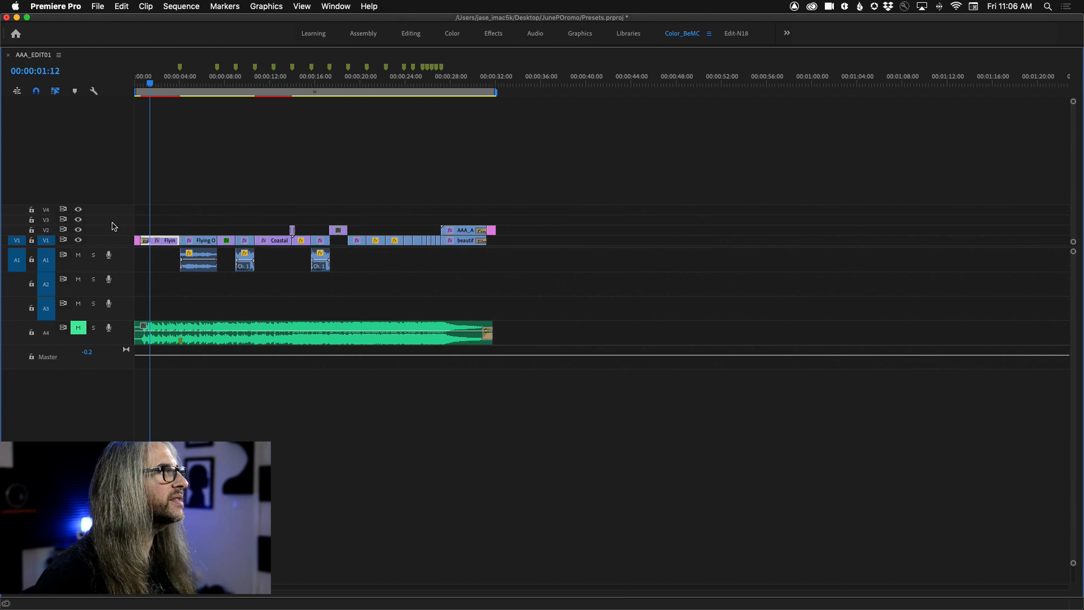
pyautogui.scroll(8, 113, 226)
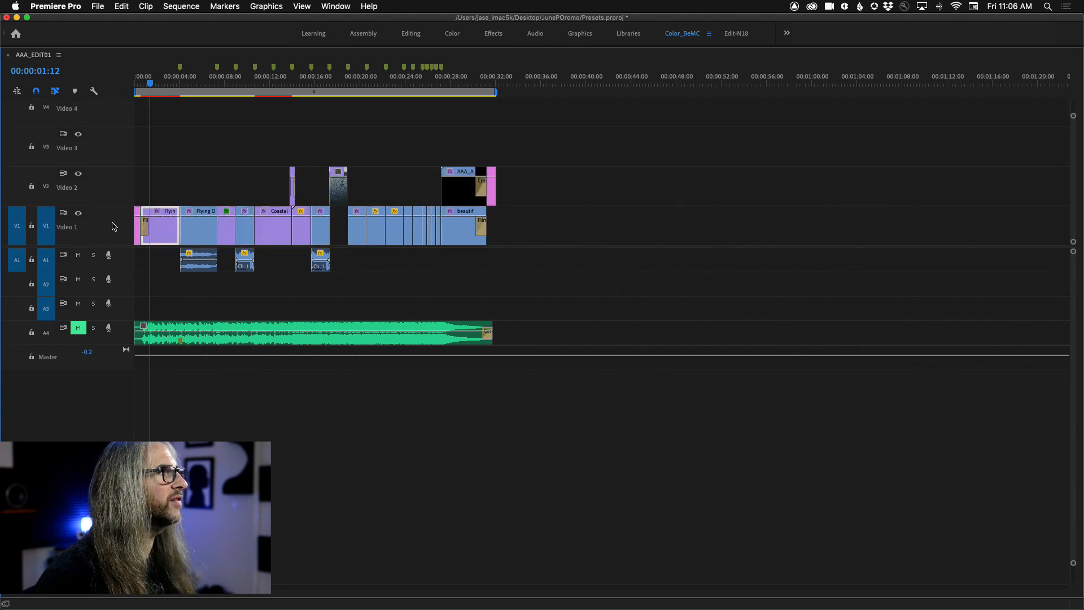
pyautogui.scroll(1, 113, 226)
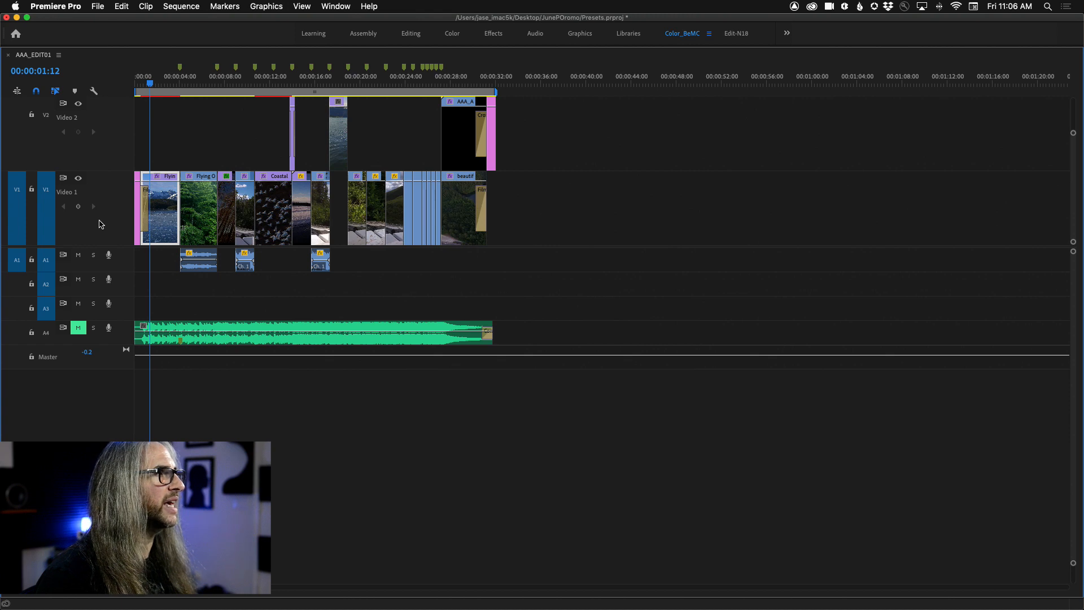
pyautogui.scroll(-3, 99, 221)
pyautogui.scroll(8, 99, 218)
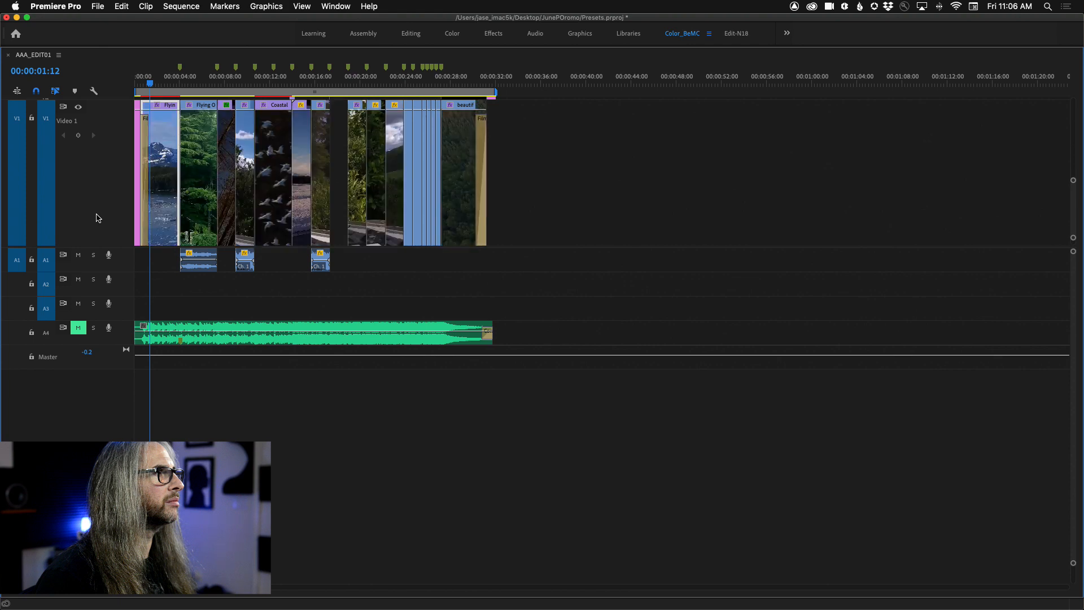
pyautogui.moveTo(99, 247); pyautogui.dragTo(100, 443)
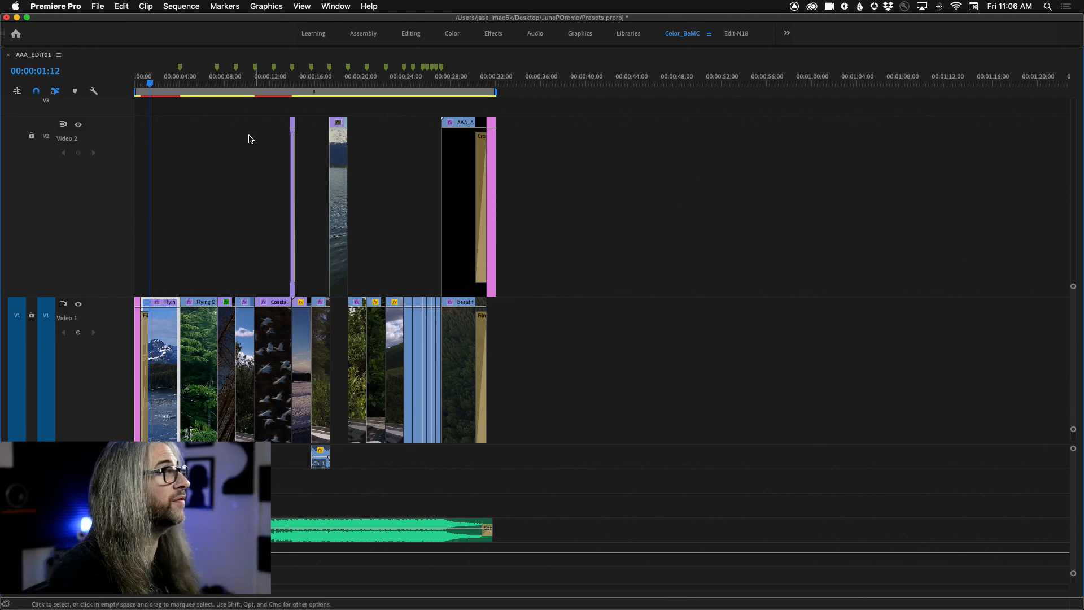
# Step: Save the enlarged video track layout as a track height preset named BIG VIDEO
pyautogui.click(93, 91)
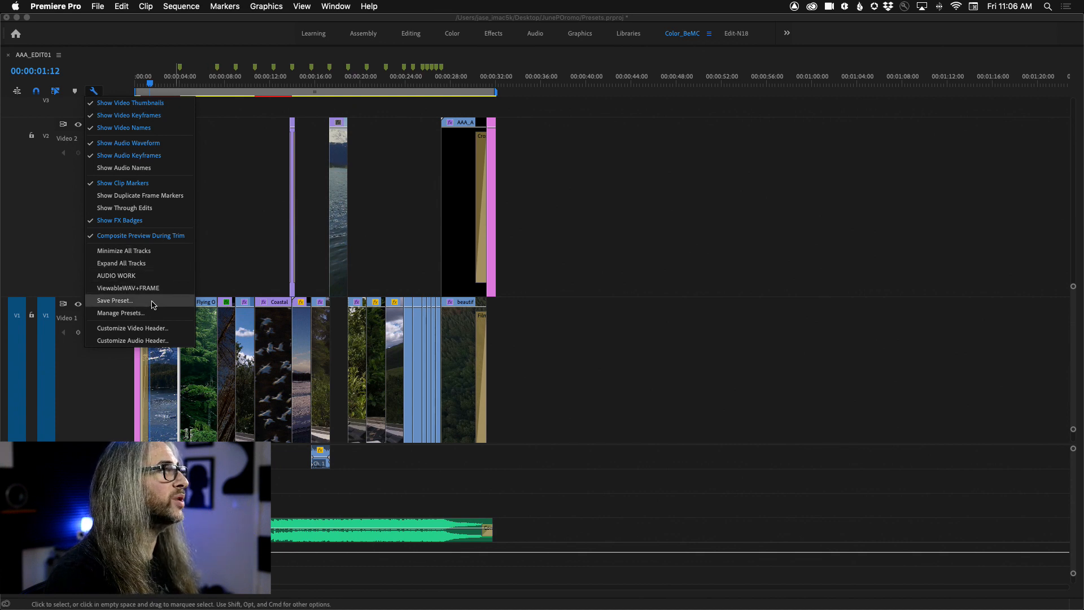
pyautogui.click(153, 305)
pyautogui.write('BIG VIDEO')
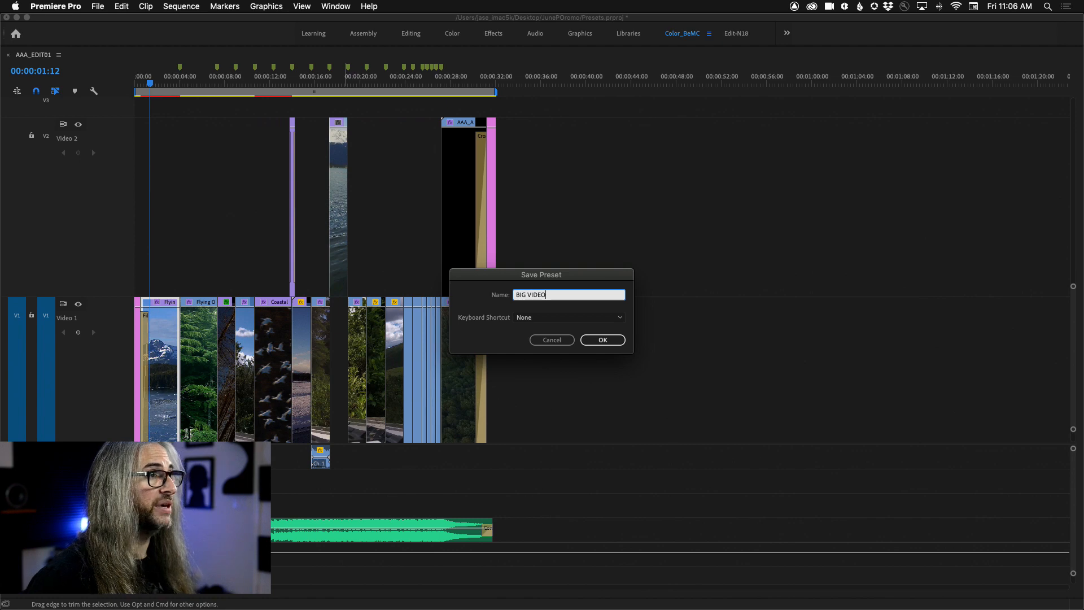
pyautogui.click(609, 339)
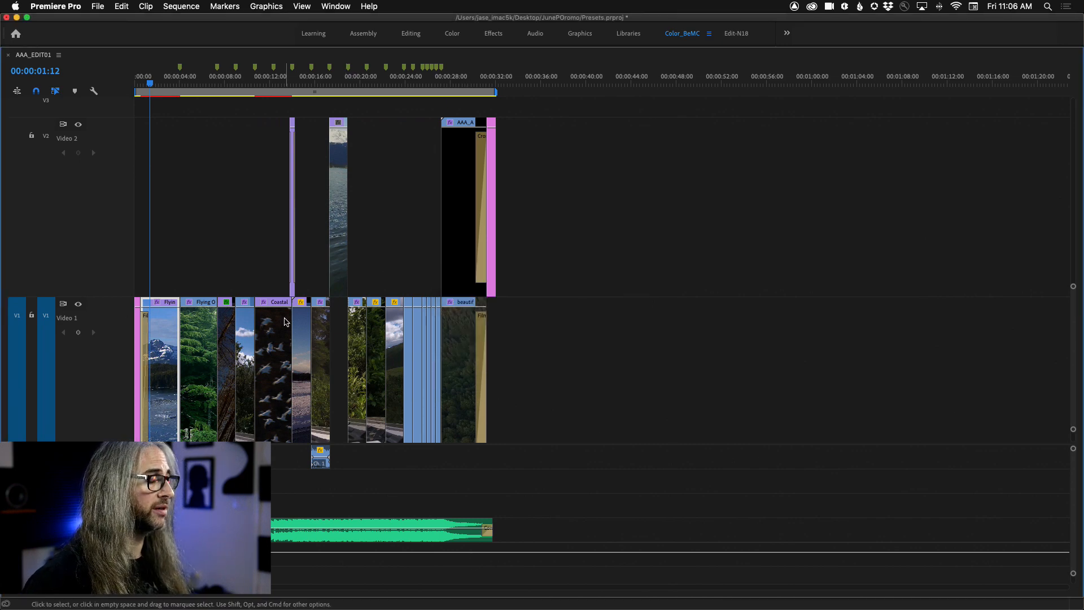
# Step: Restore the maximized timeline to its normal size in the workspace and apply Minimize All Tracks
pyautogui.press('`')
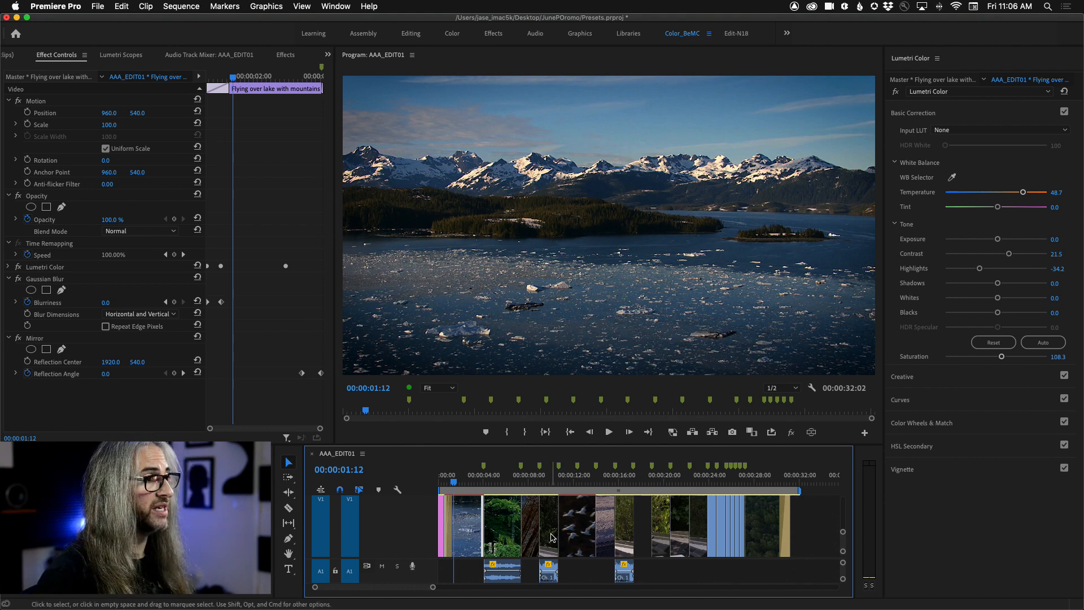
pyautogui.press('`')
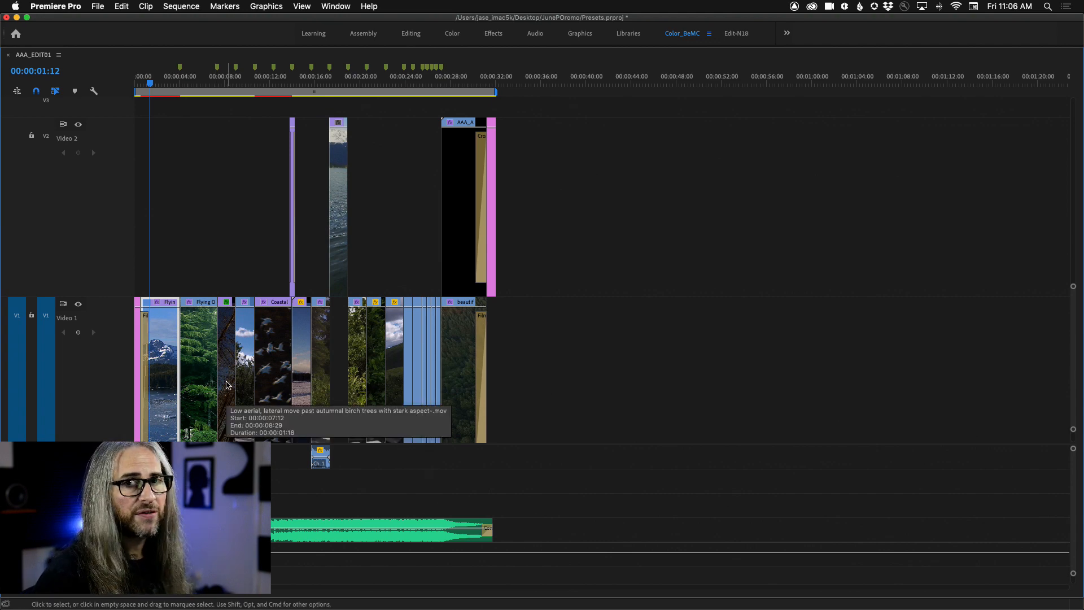
pyautogui.press('`')
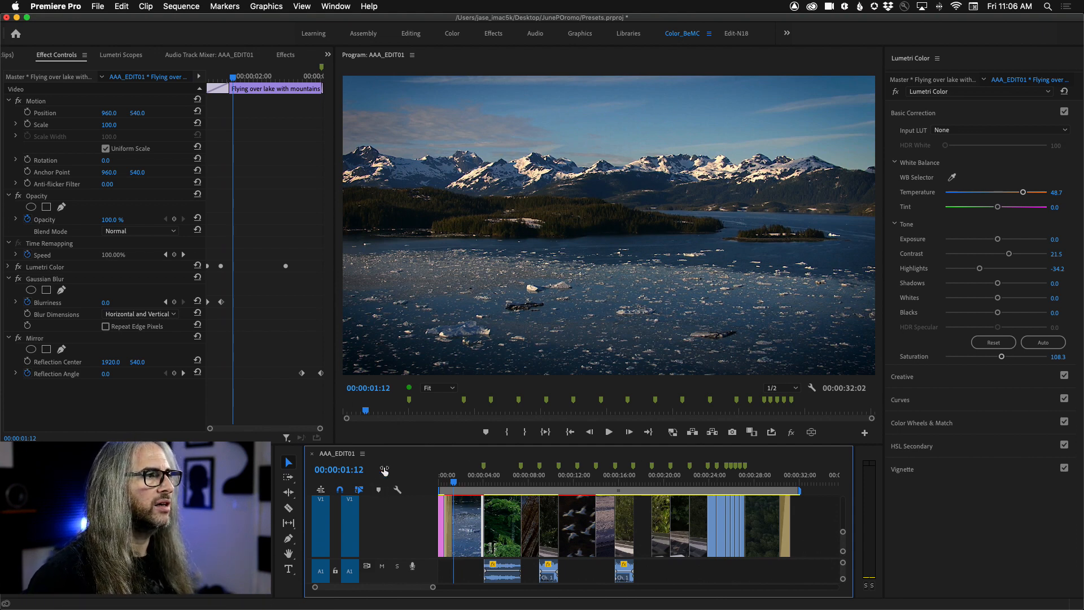
pyautogui.click(364, 455)
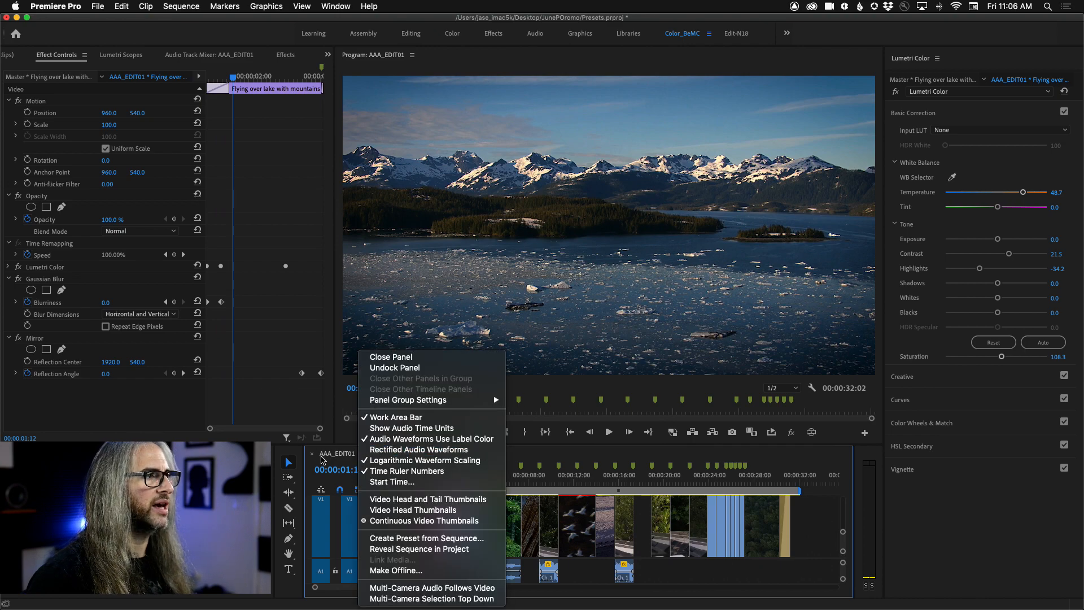
pyautogui.click(325, 477)
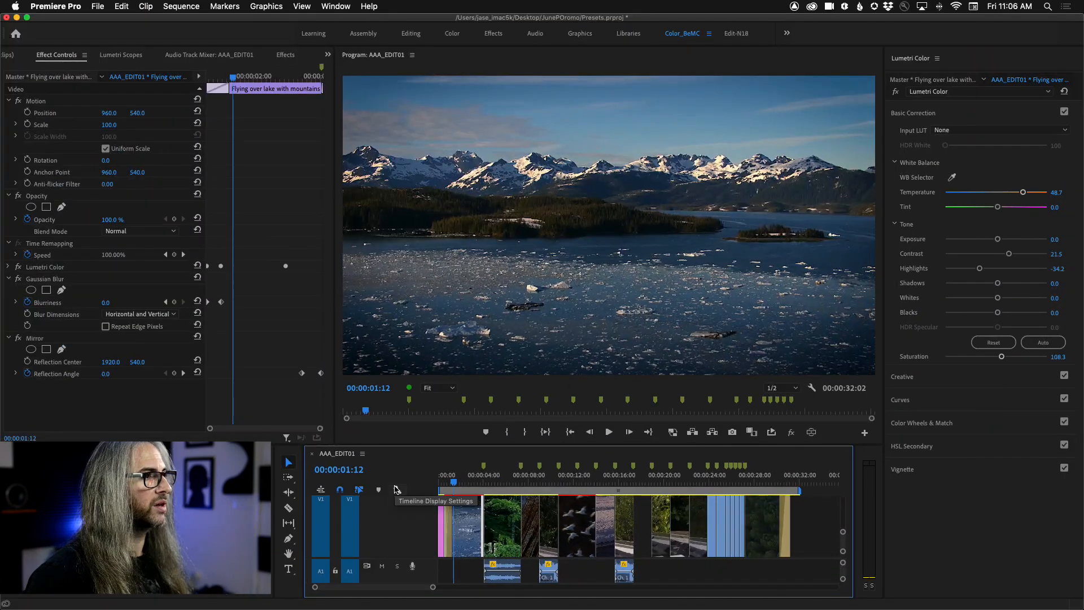
pyautogui.click(398, 491)
pyautogui.click(419, 376)
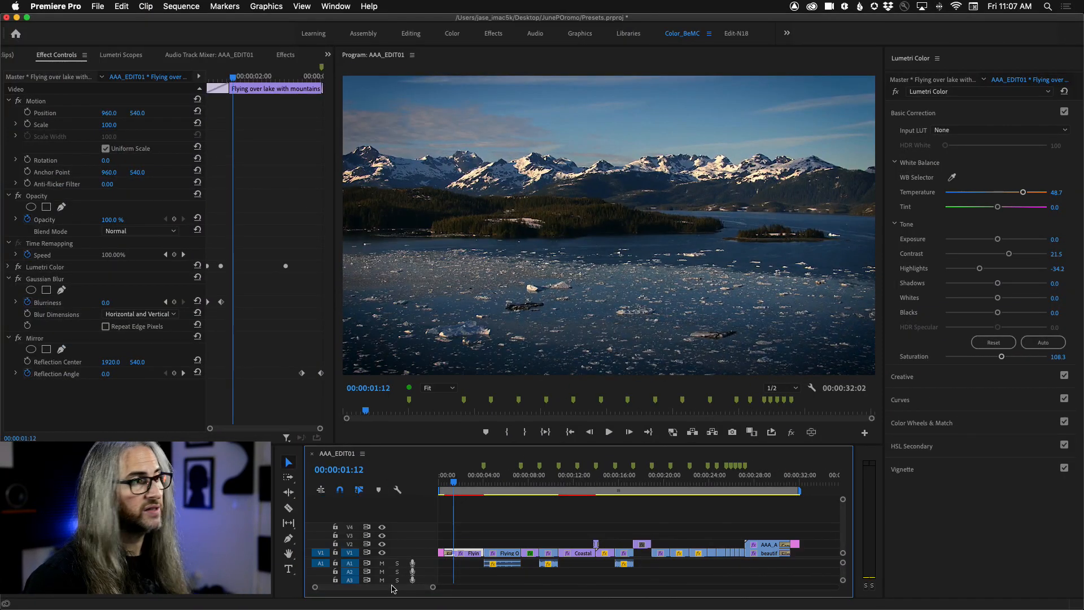
# Step: Apply the AUDIO WORK track height preset and check its layout with the timeline maximized
pyautogui.click(398, 489)
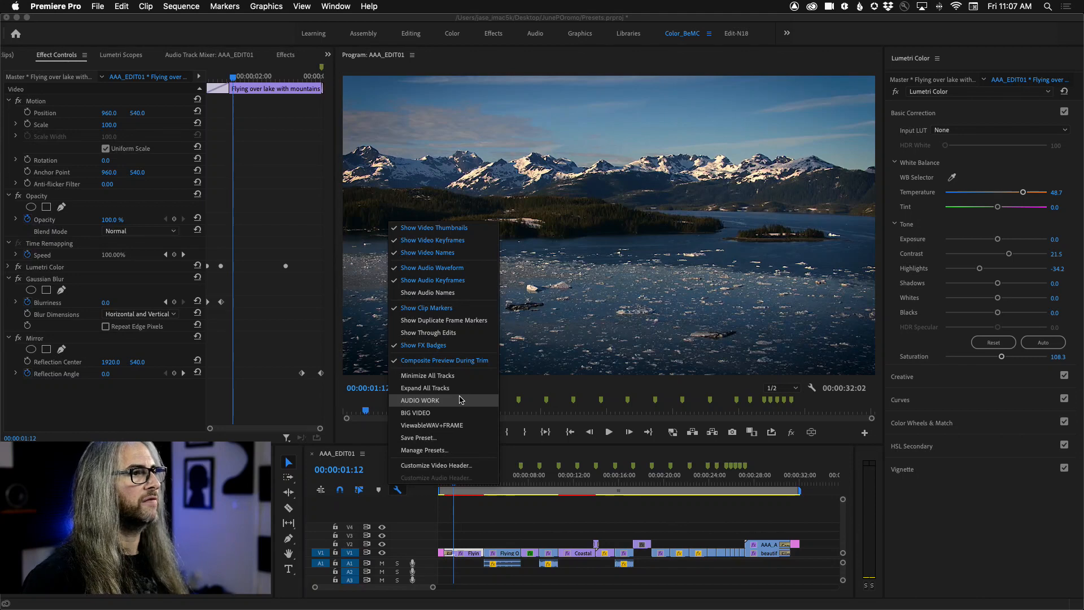
pyautogui.click(465, 395)
pyautogui.press('`')
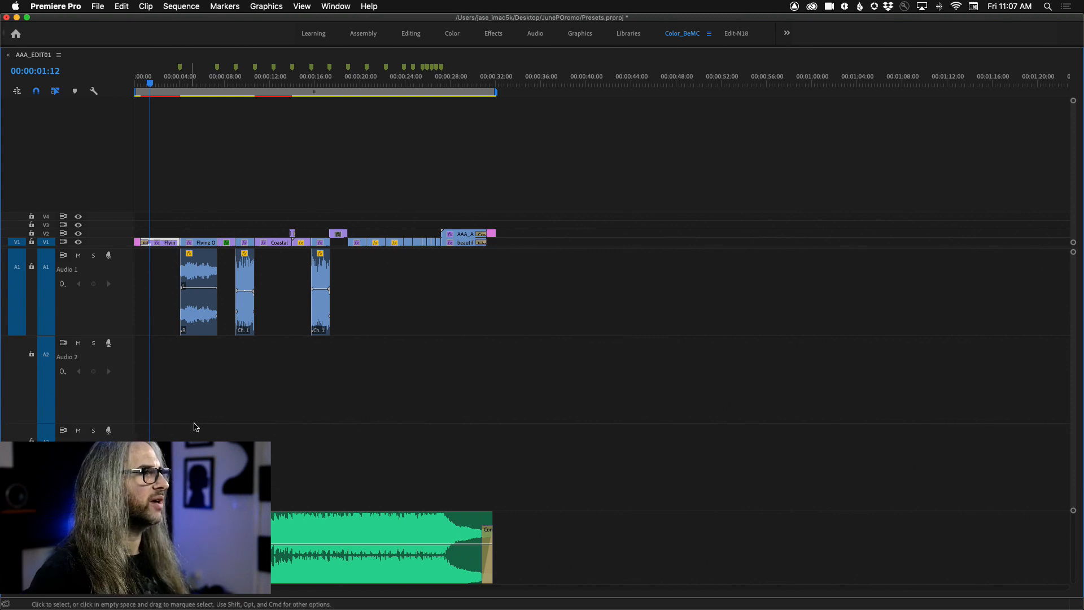
pyautogui.press('`')
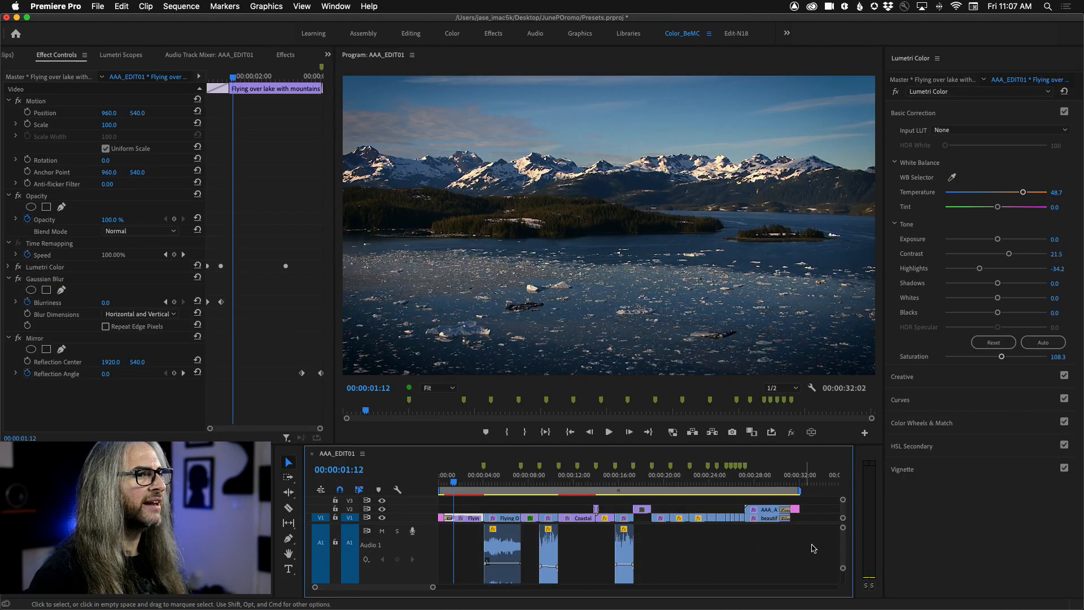
pyautogui.moveTo(843, 547)
pyautogui.mouseDown()
pyautogui.moveTo(842, 557)
pyautogui.moveTo(843, 548)
pyautogui.mouseUp()
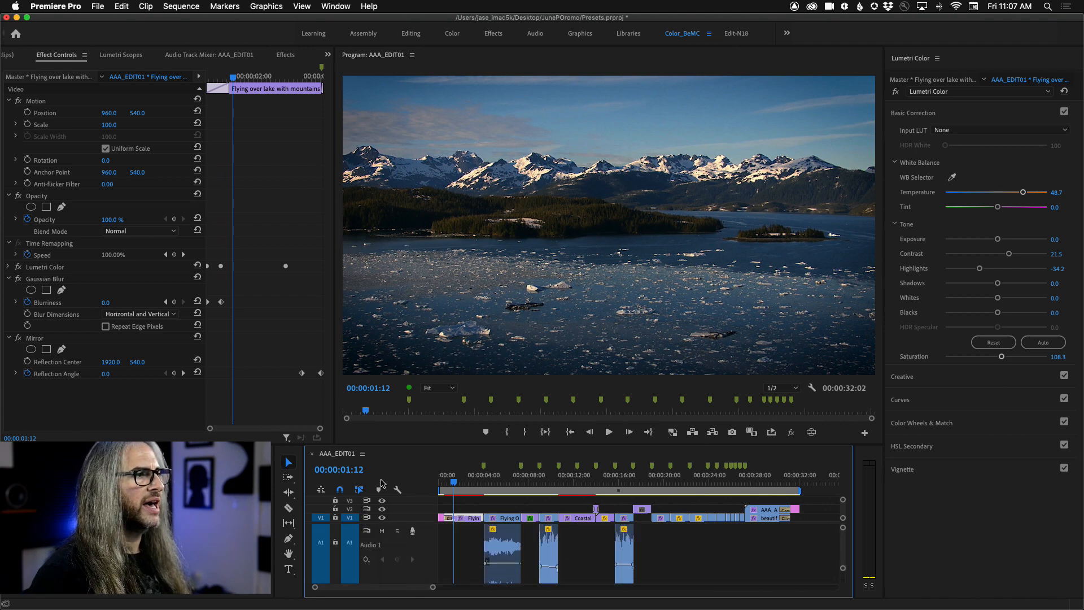
# Step: Apply the BIG VIDEO track height preset and check the enlarged video tracks with the timeline maximized
pyautogui.click(398, 489)
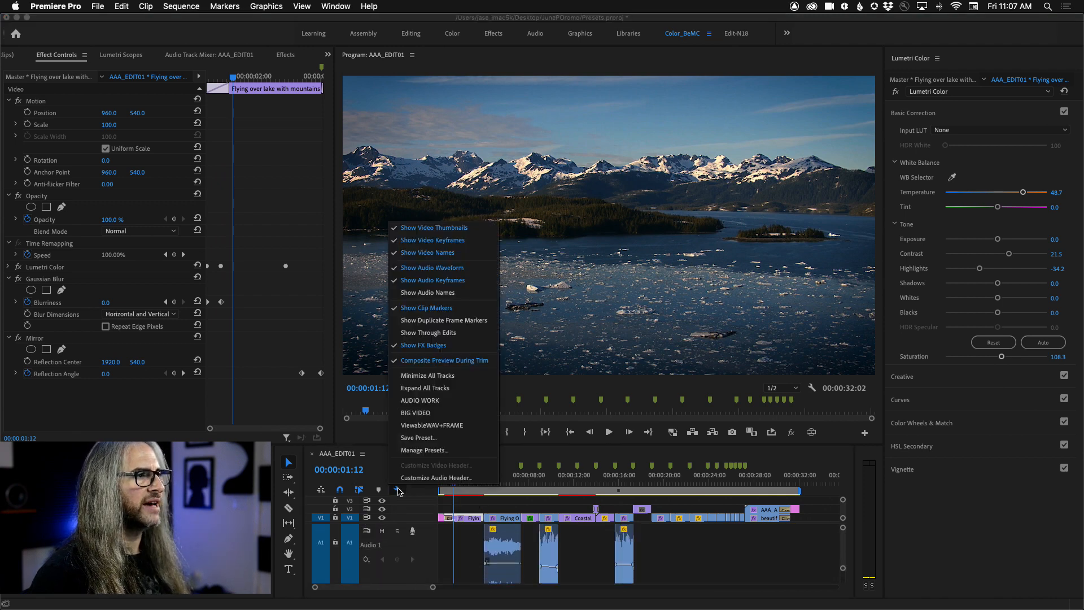
pyautogui.click(456, 412)
pyautogui.moveTo(844, 543); pyautogui.dragTo(844, 532)
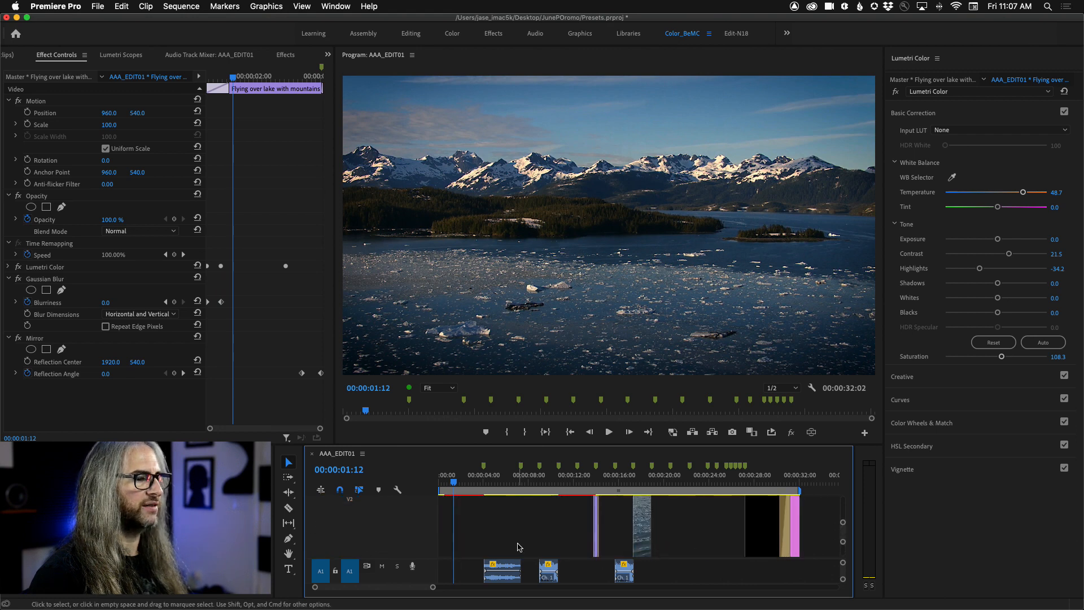
pyautogui.press('`')
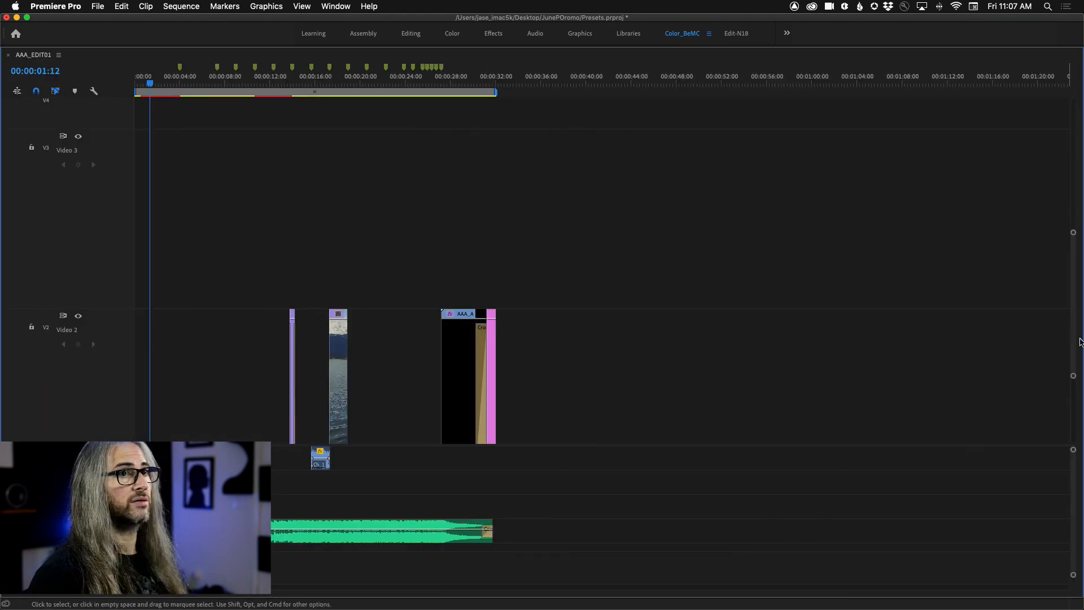
pyautogui.moveTo(1075, 339); pyautogui.dragTo(1079, 490)
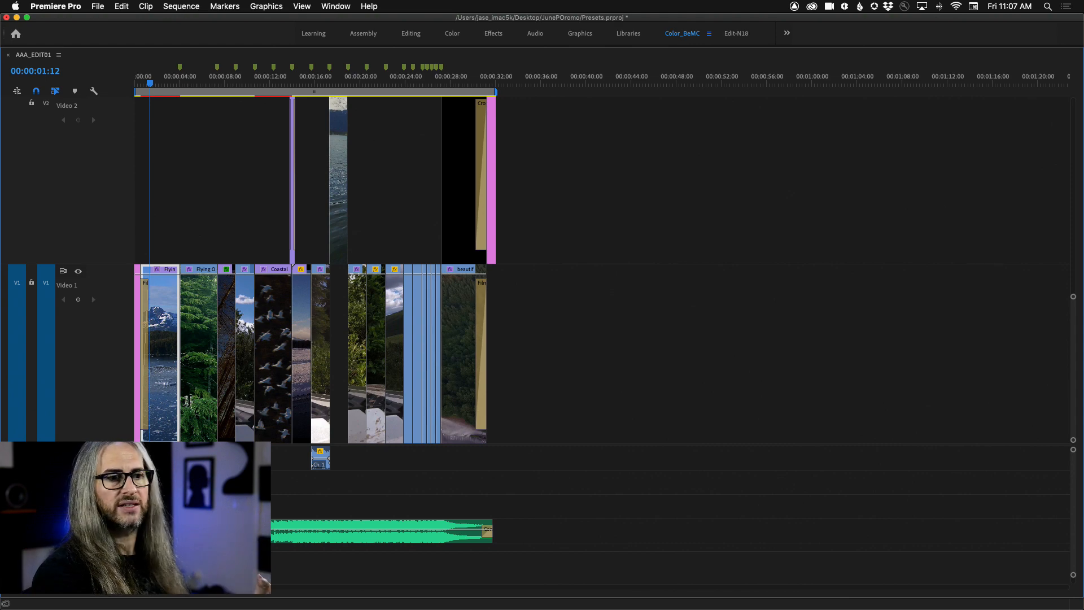
pyautogui.press('`')
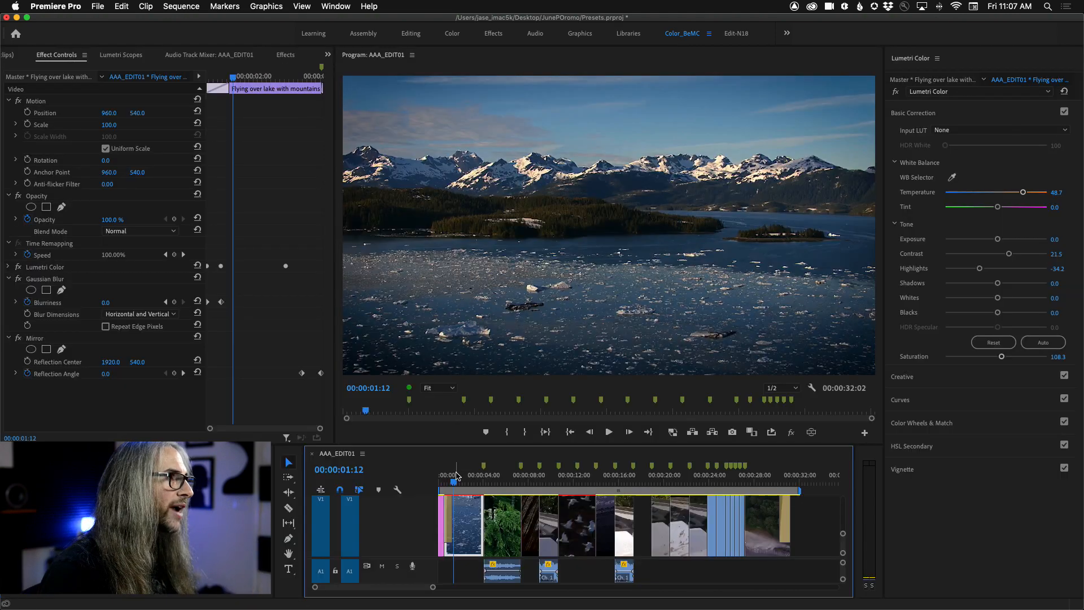
# Step: Apply the ViewableWAV+FRAME track height preset and inspect the opening clips in the maximized timeline
pyautogui.click(362, 453)
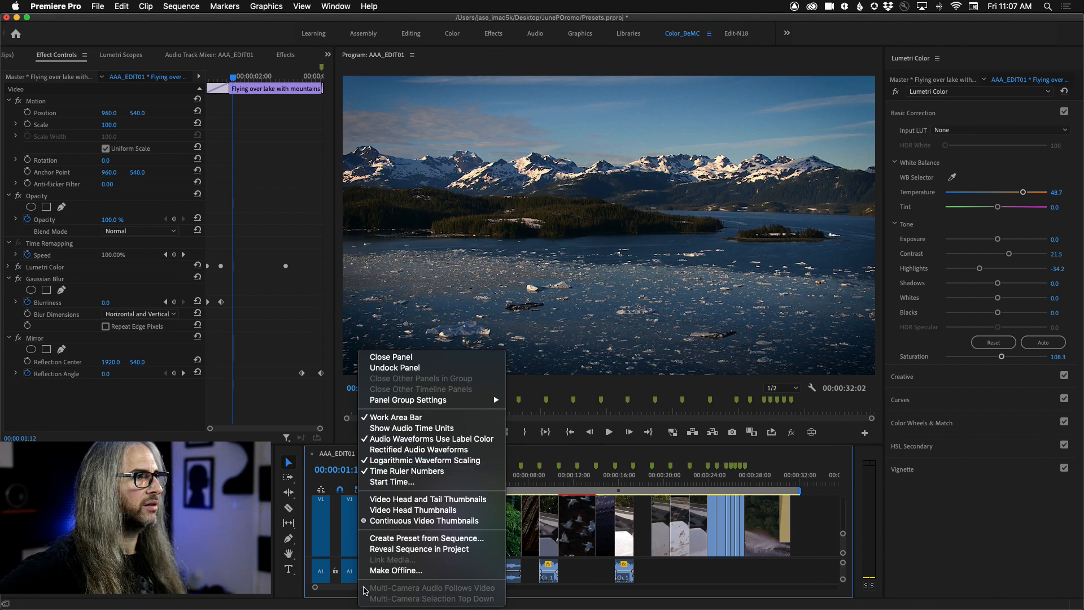
pyautogui.click(331, 479)
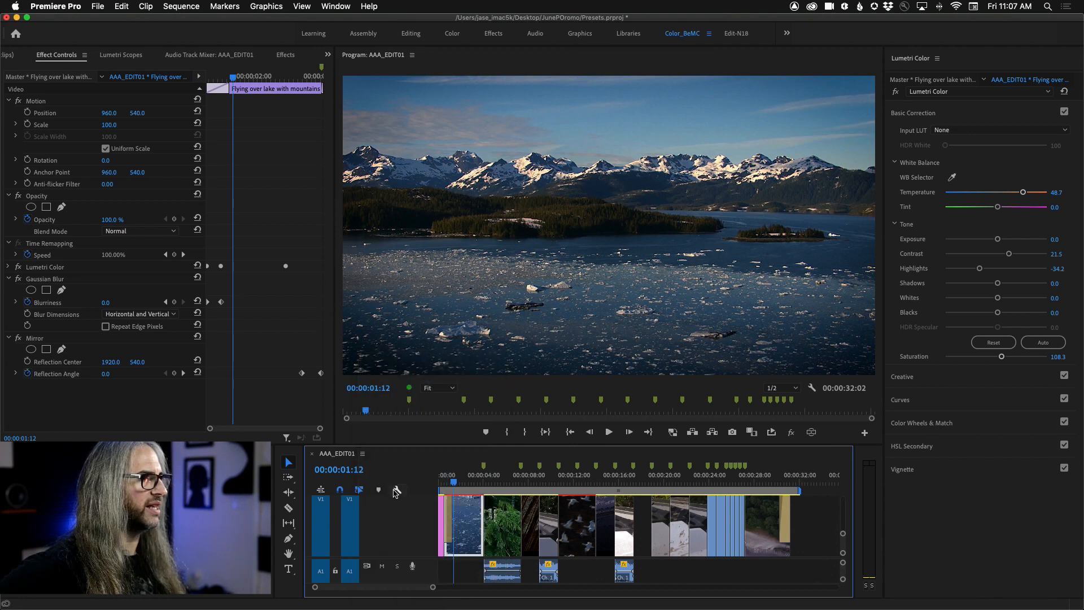
pyautogui.click(397, 491)
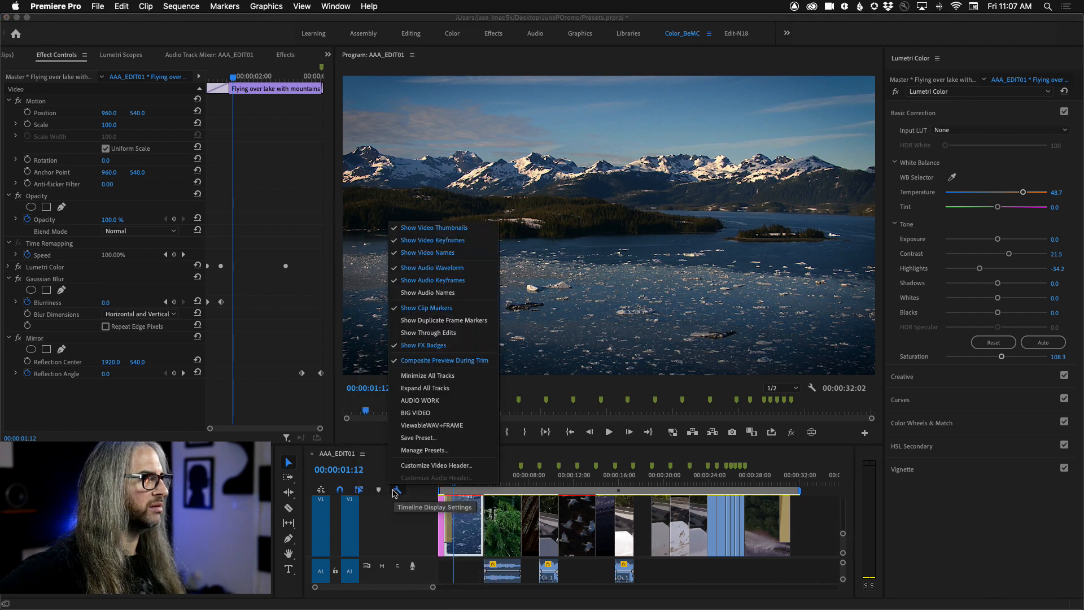
pyautogui.click(473, 428)
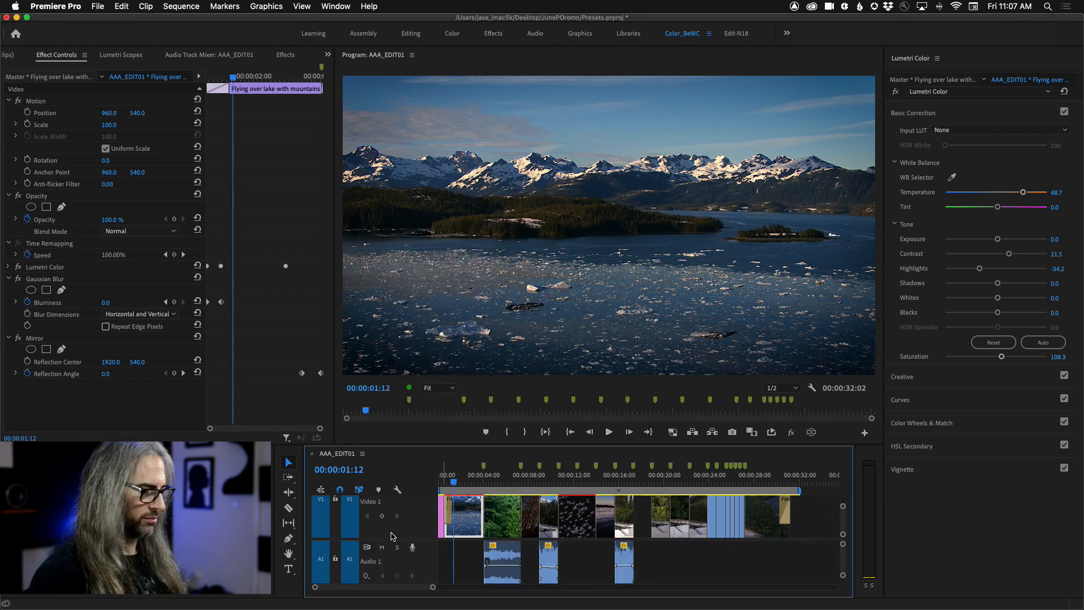
pyautogui.press('`')
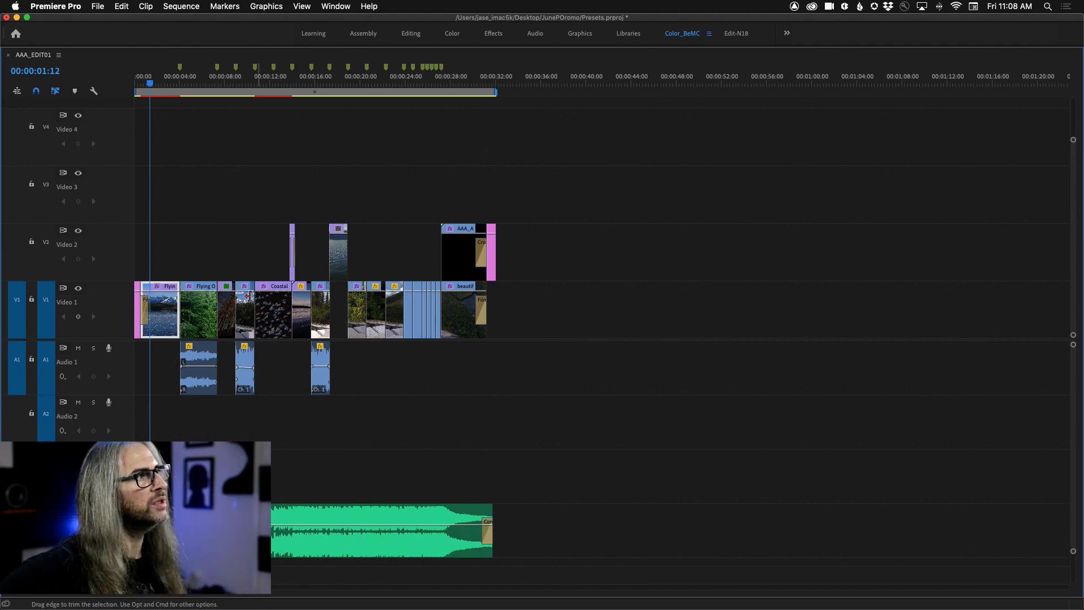
pyautogui.press('=')
pyautogui.press('=')
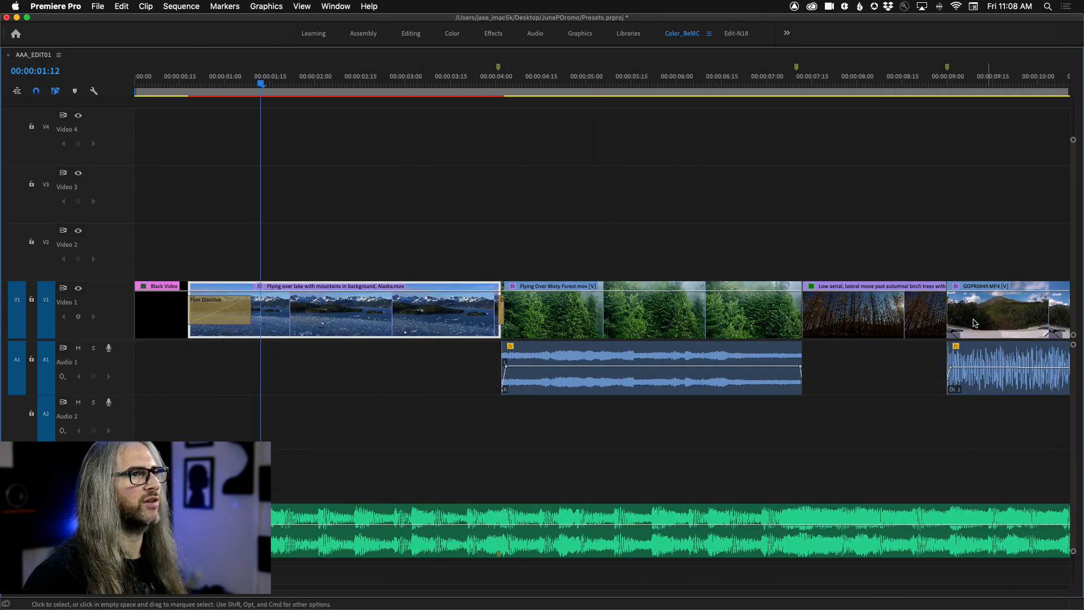
# Step: Try Video Head and Tail Thumbnails and Video Head Thumbnails on the timeline clips, ending on Continuous Video Thumbnails
pyautogui.click(90, 93)
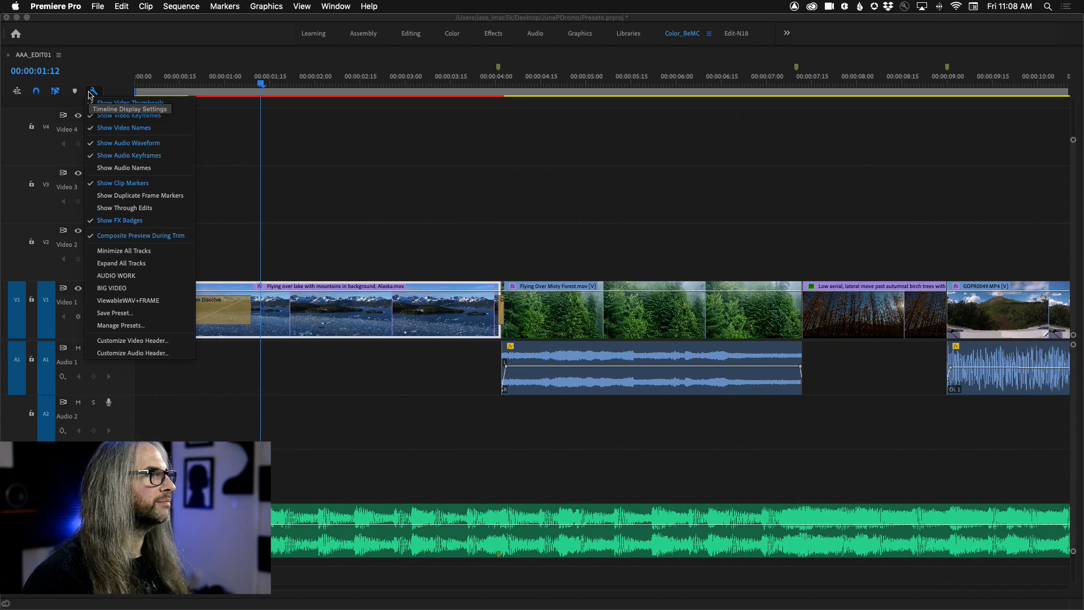
pyautogui.click(90, 93)
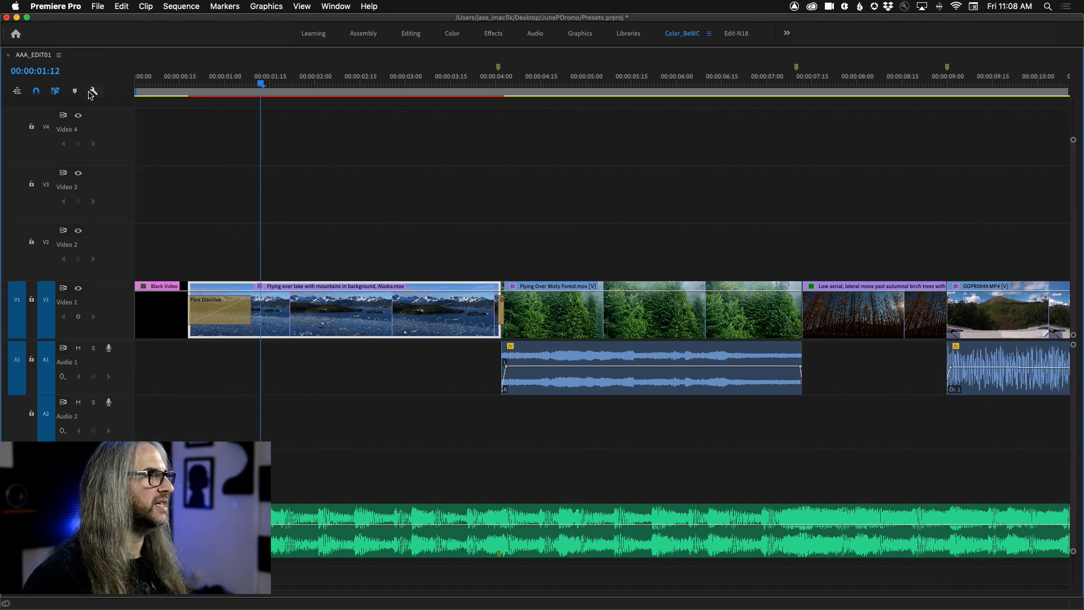
pyautogui.click(58, 55)
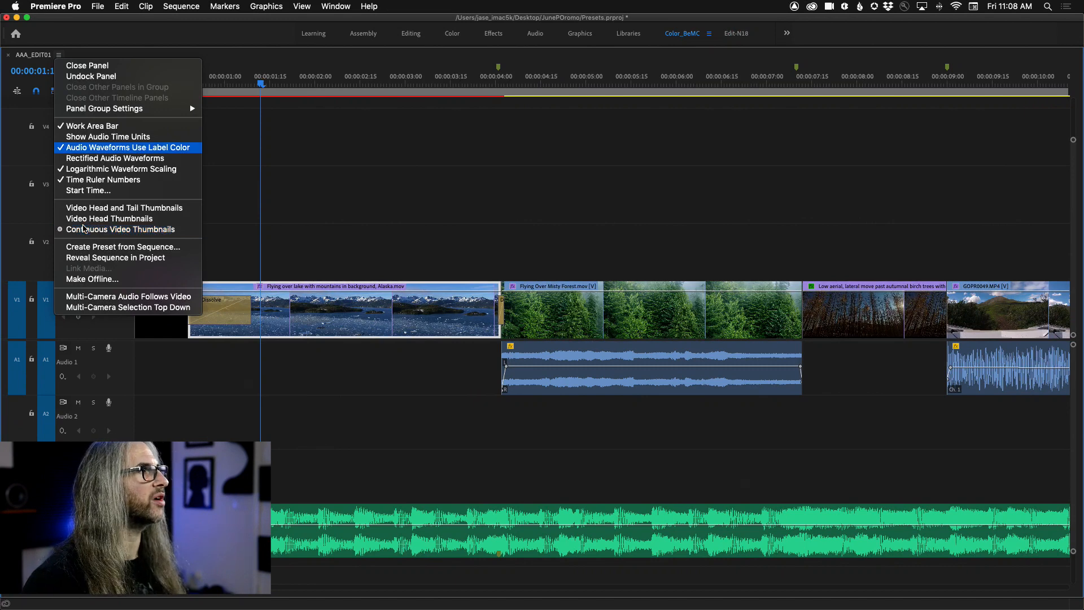
pyautogui.click(97, 210)
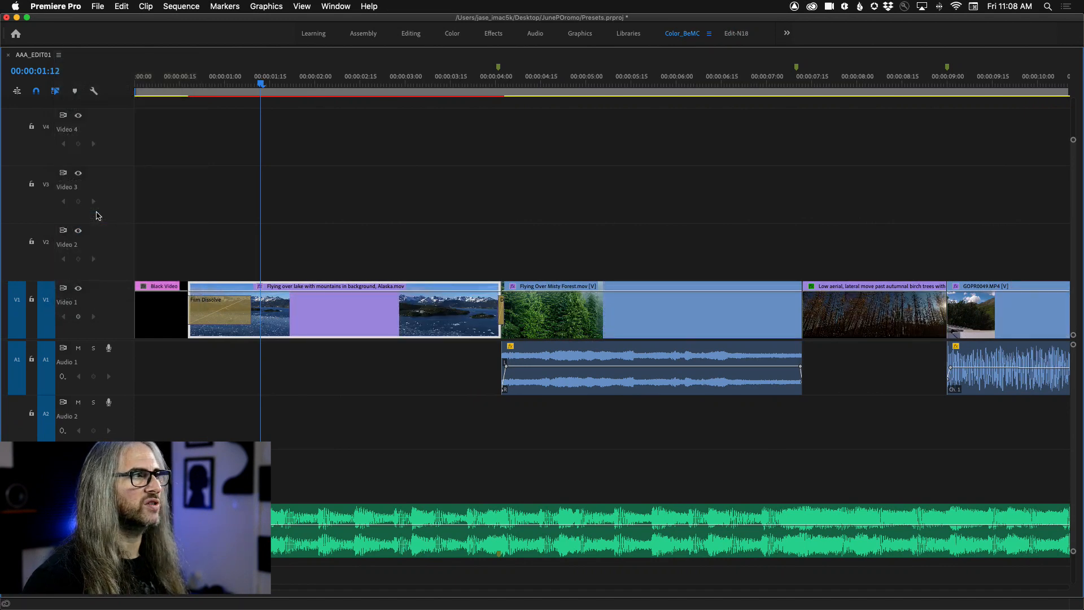
pyautogui.click(59, 55)
pyautogui.click(120, 222)
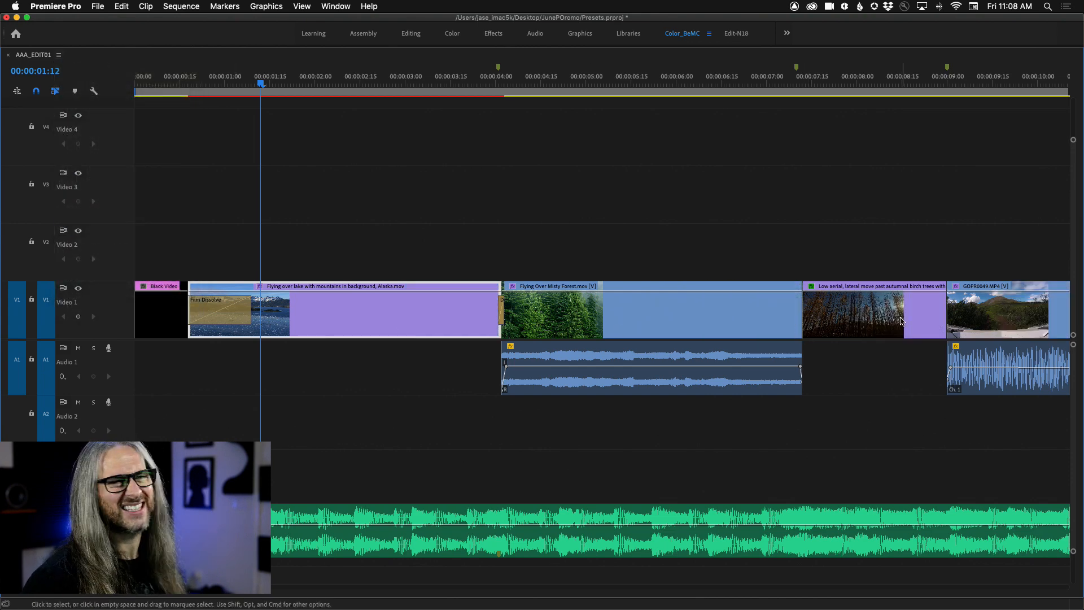
pyautogui.click(59, 55)
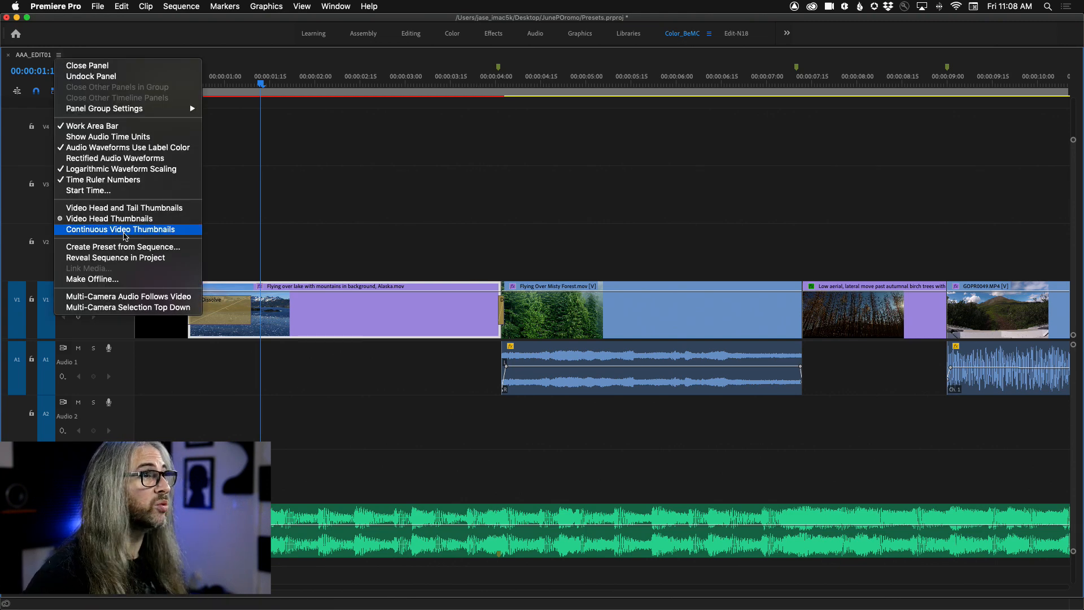
pyautogui.click(125, 235)
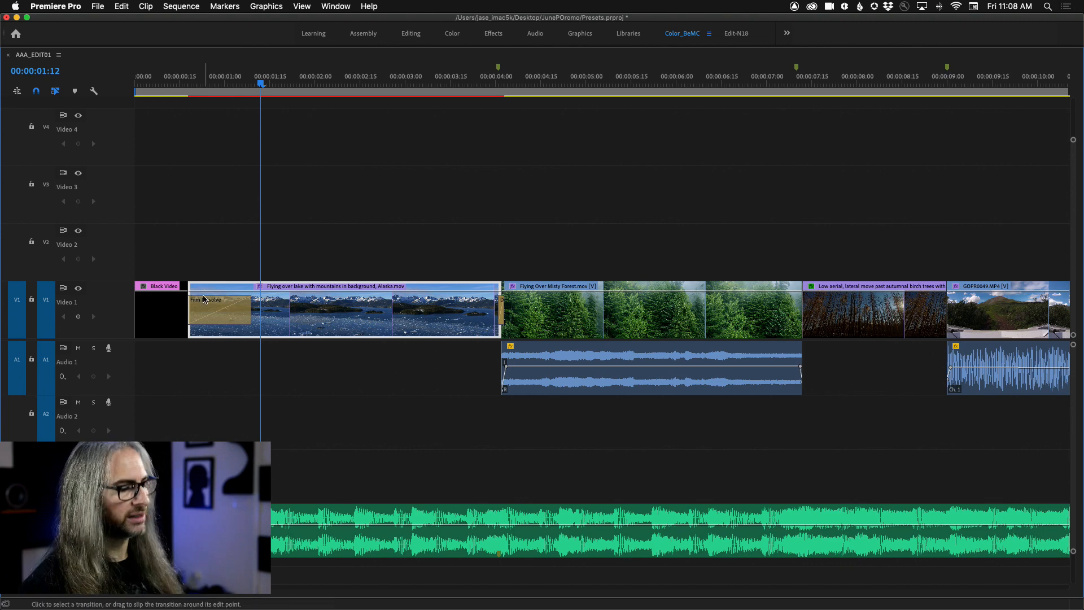
pyautogui.press('=')
pyautogui.press('=')
pyautogui.press('-')
pyautogui.press('-')
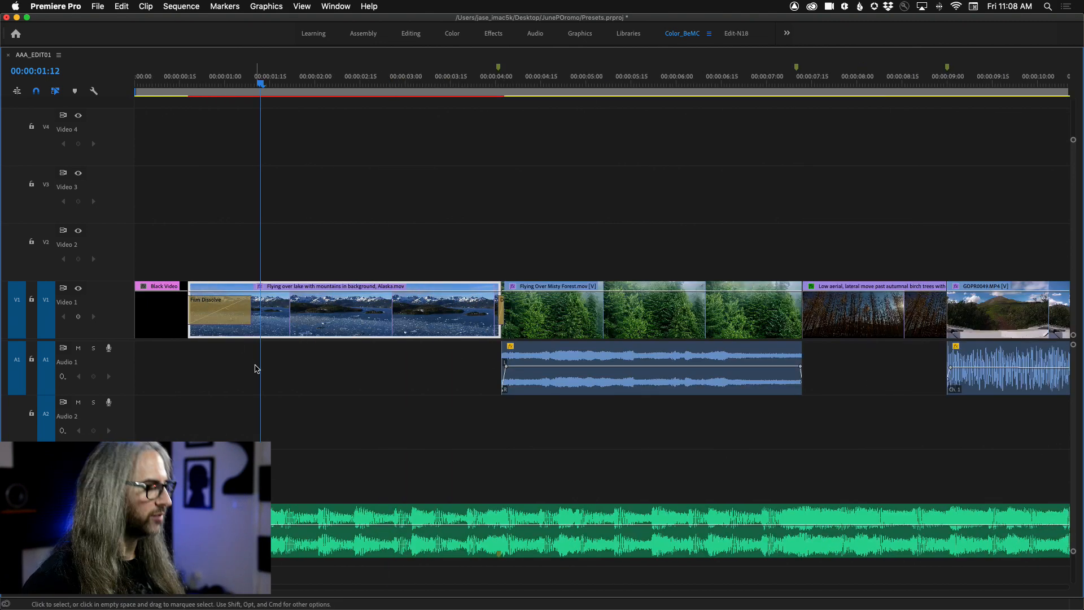
# Step: Restore the timeline to its normal size, apply the AUDIO WORK track height preset and bring the Audio 4 music track into view
pyautogui.press('`')
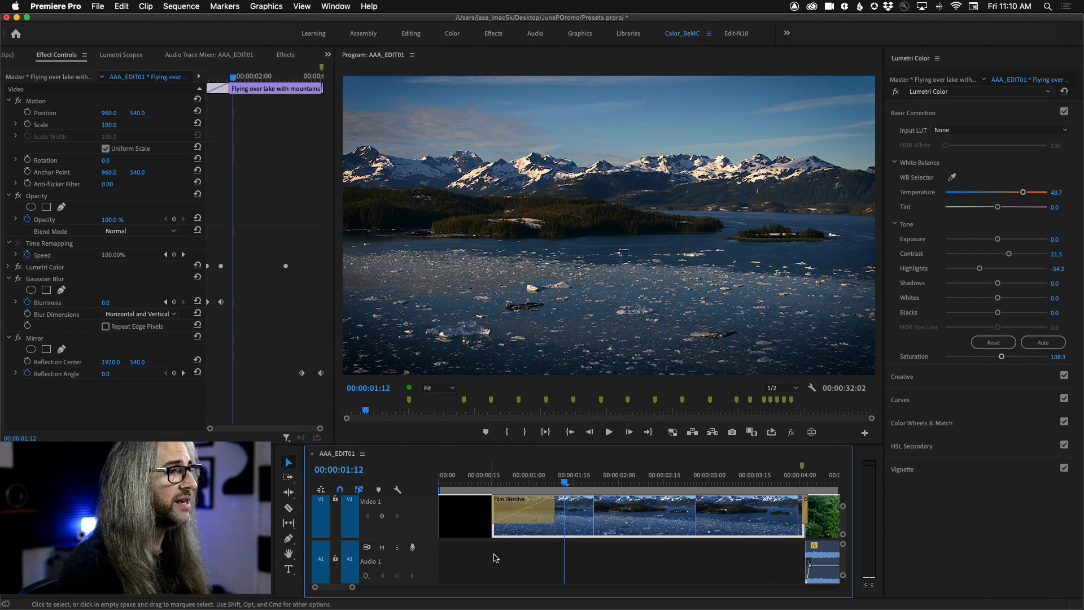
pyautogui.click(363, 454)
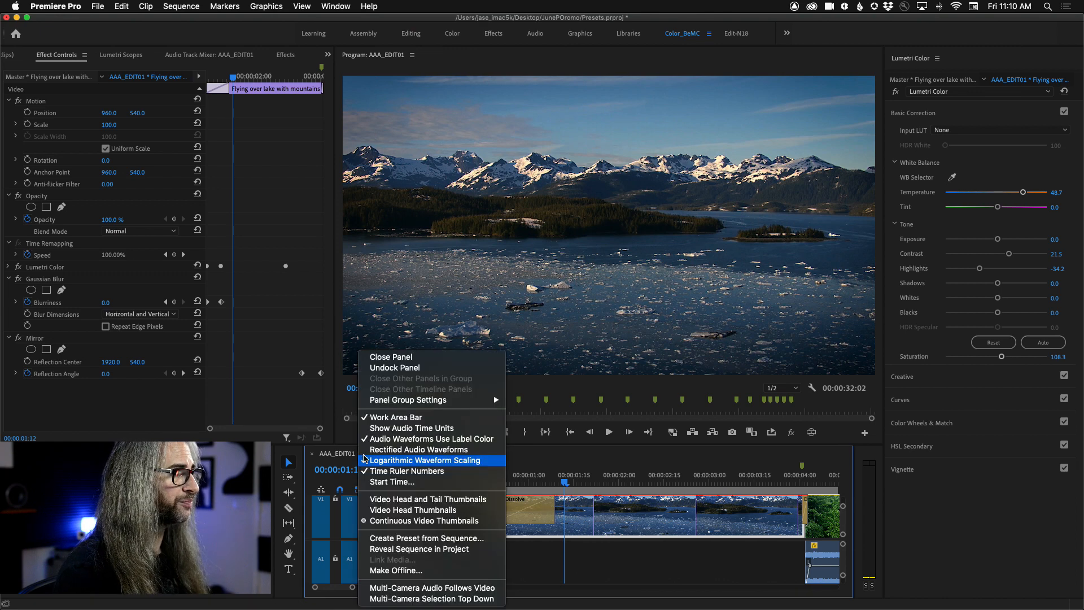
pyautogui.click(346, 459)
pyautogui.click(397, 490)
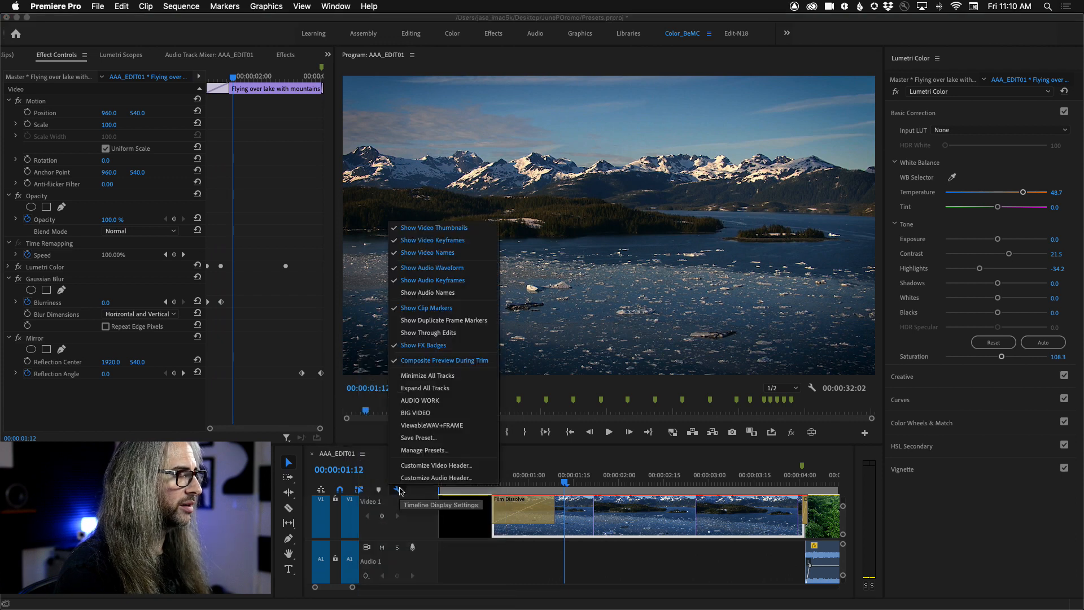
pyautogui.click(420, 400)
pyautogui.moveTo(844, 551); pyautogui.dragTo(845, 563)
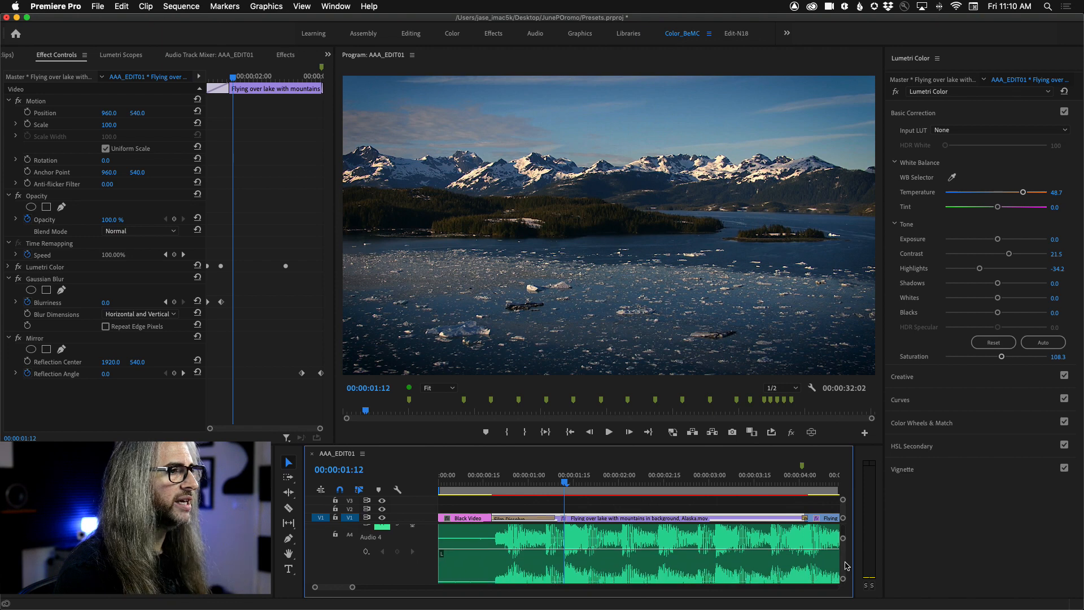
pyautogui.scroll(2, 847, 566)
pyautogui.scroll(-1, 846, 565)
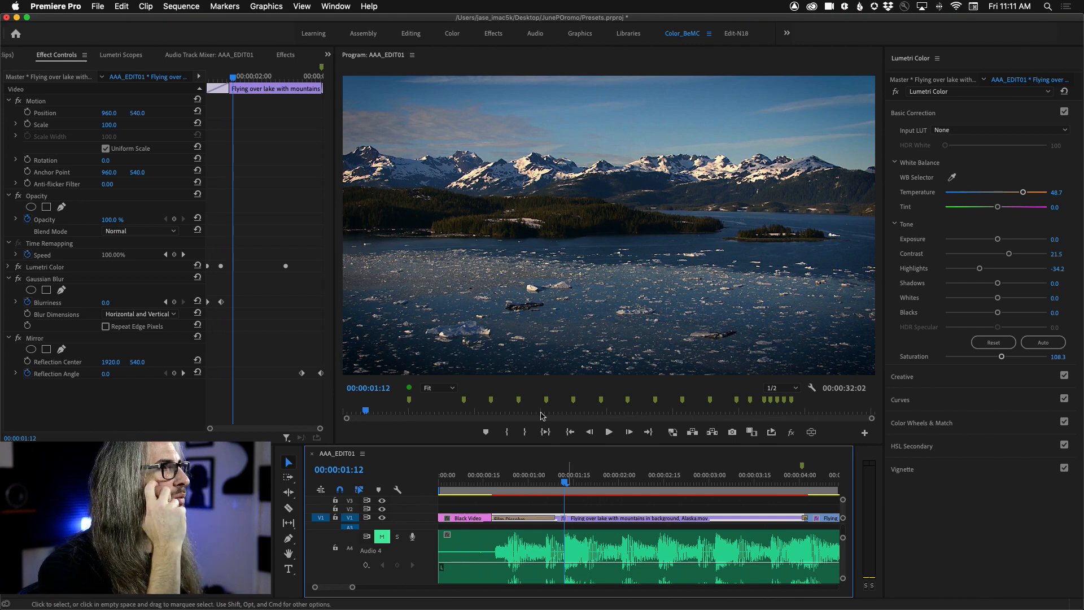
# Step: Check the Export Presets save dialog for the GaussMirOut effect preset and close it without exporting
pyautogui.click(284, 55)
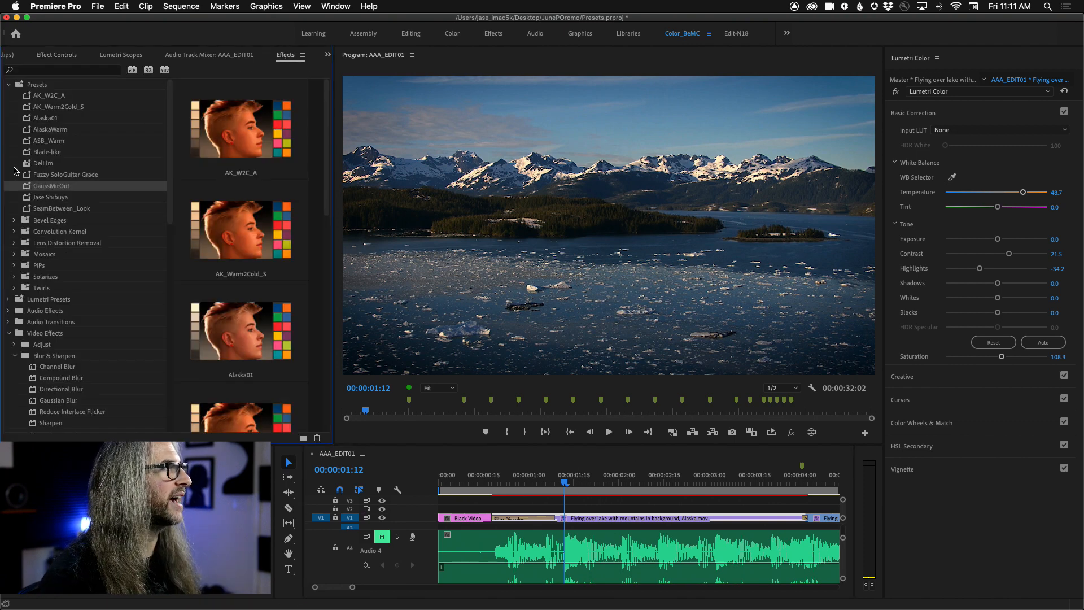
pyautogui.rightClick(31, 186)
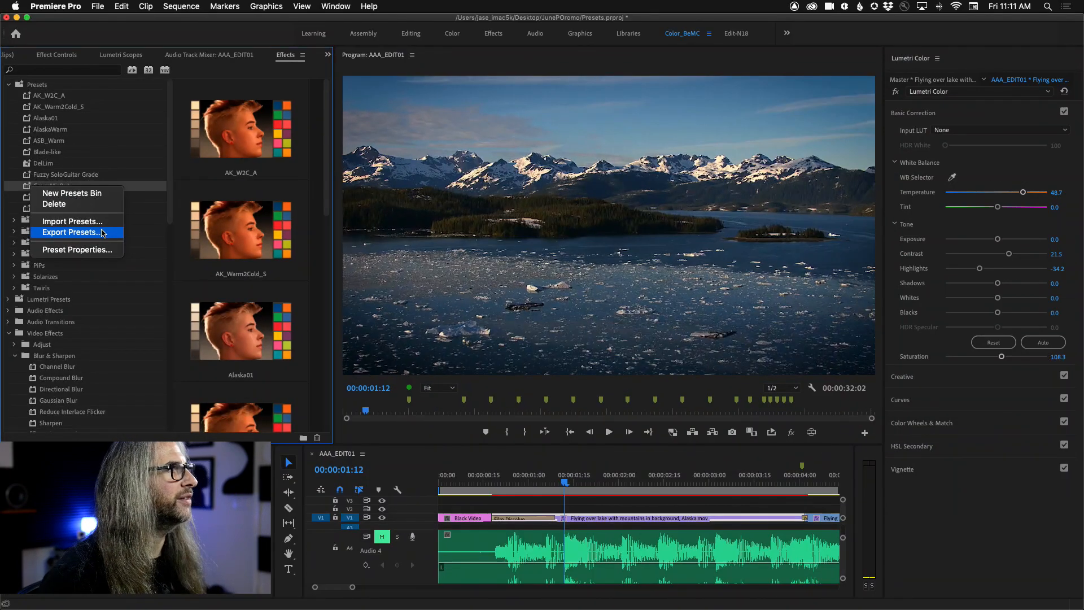
pyautogui.click(103, 233)
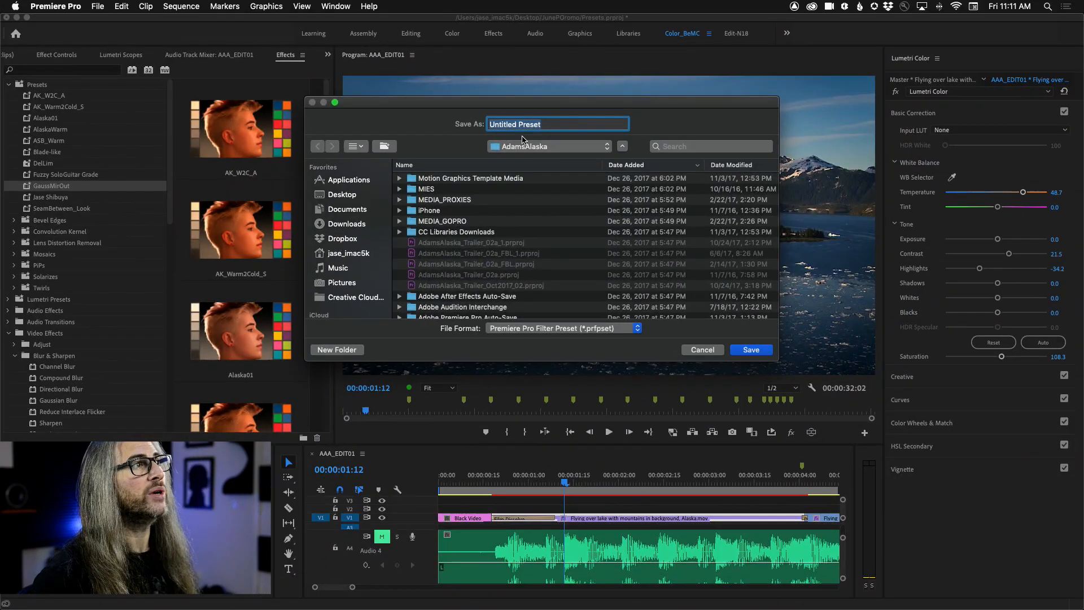
pyautogui.click(694, 351)
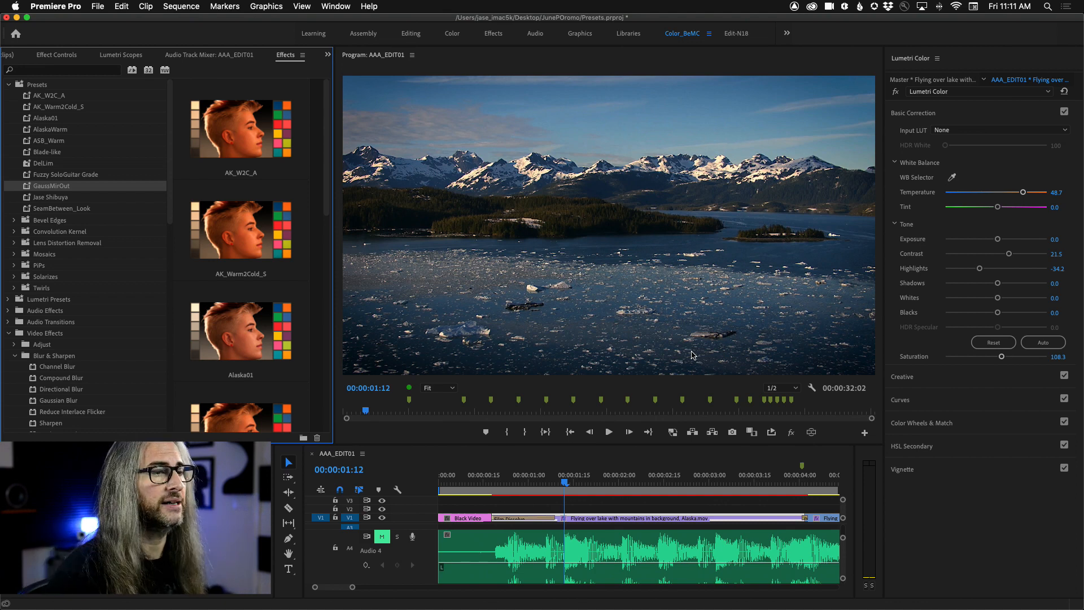
# Step: Collapse the Presets and Video Effects folders and expand Delay and Echo within Audio Effects
pyautogui.click(8, 85)
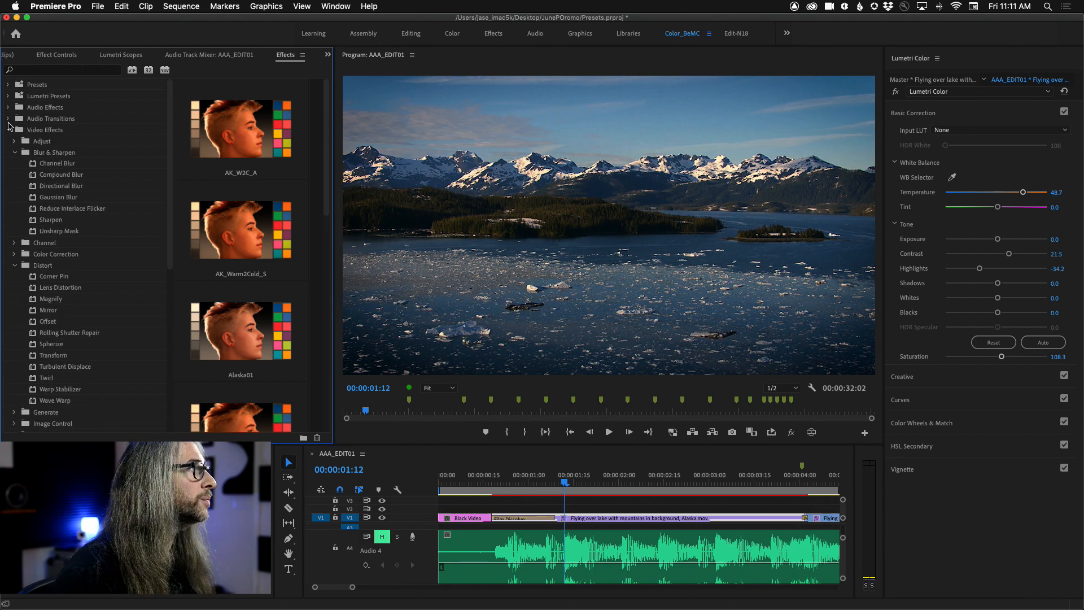
pyautogui.click(8, 130)
pyautogui.click(7, 107)
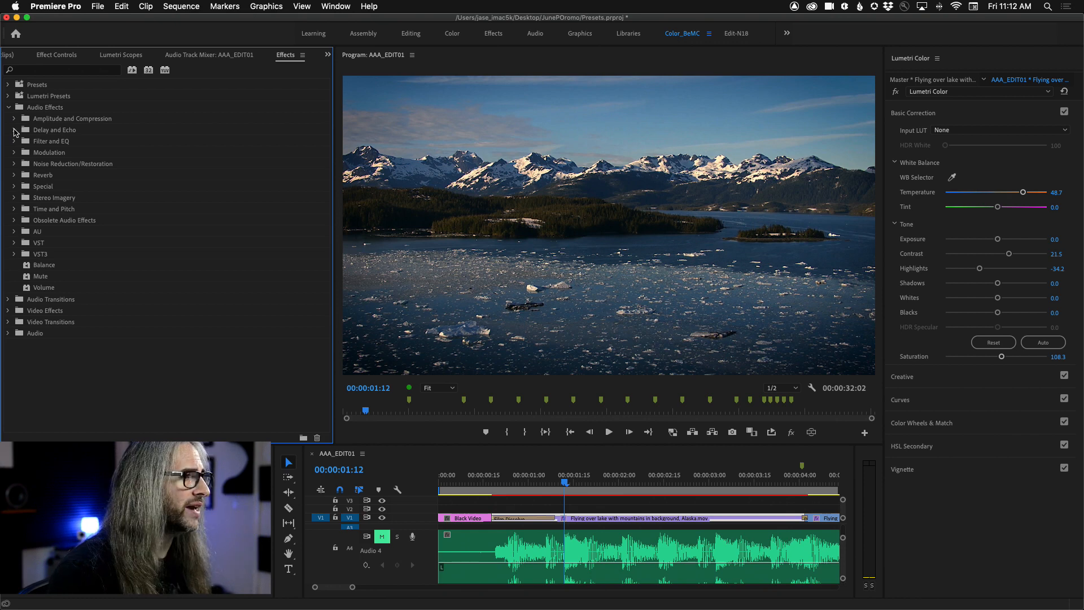
pyautogui.click(14, 130)
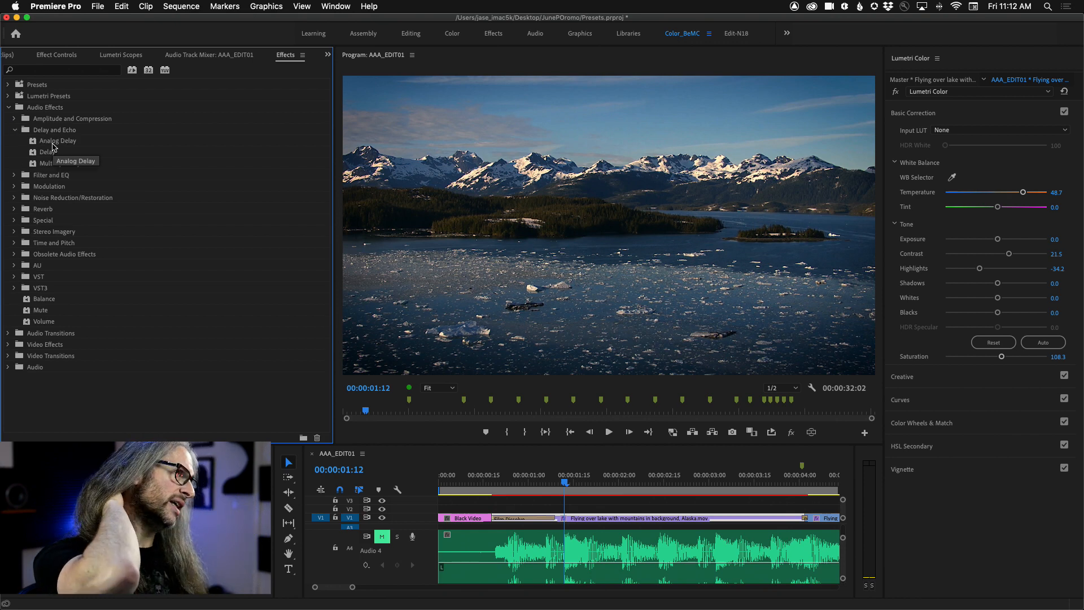
# Step: Unmute the Audio 4 track and play the sequence from its start to hear the music
pyautogui.click(382, 537)
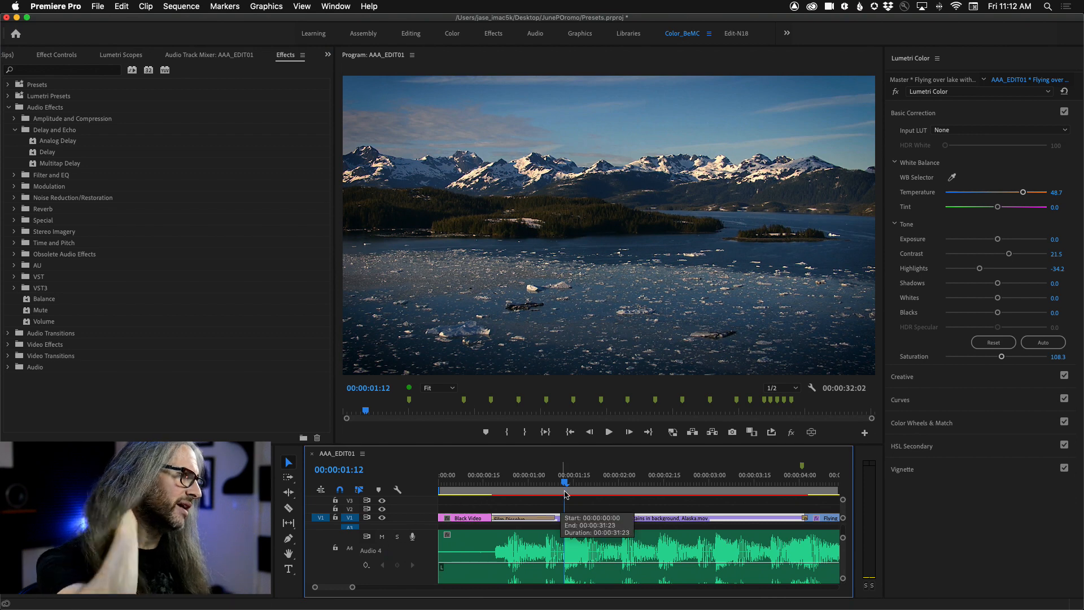
pyautogui.moveTo(566, 483); pyautogui.dragTo(429, 477)
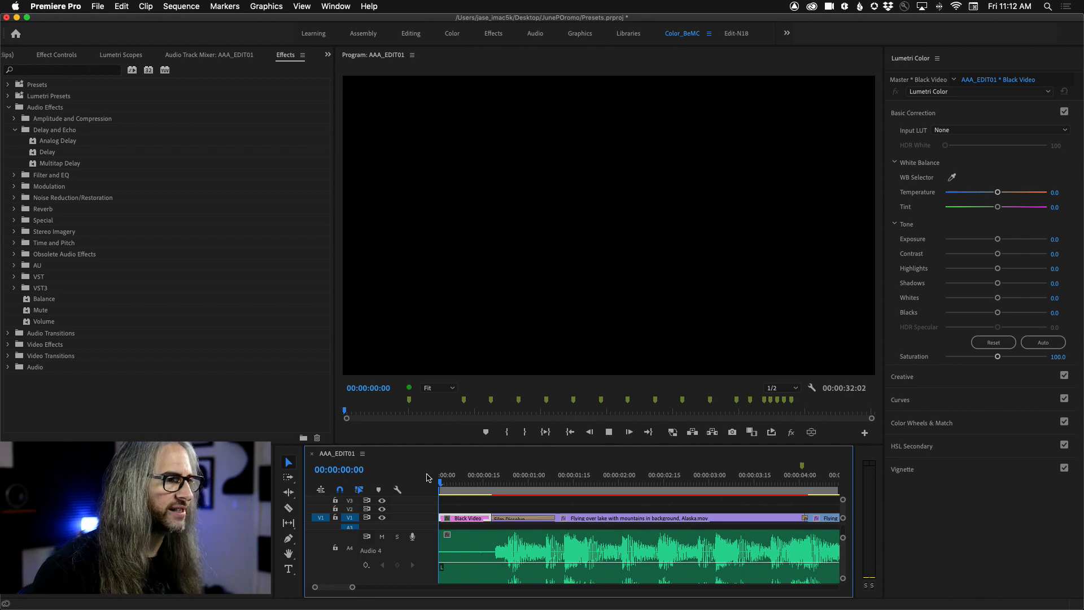
pyautogui.press('space')
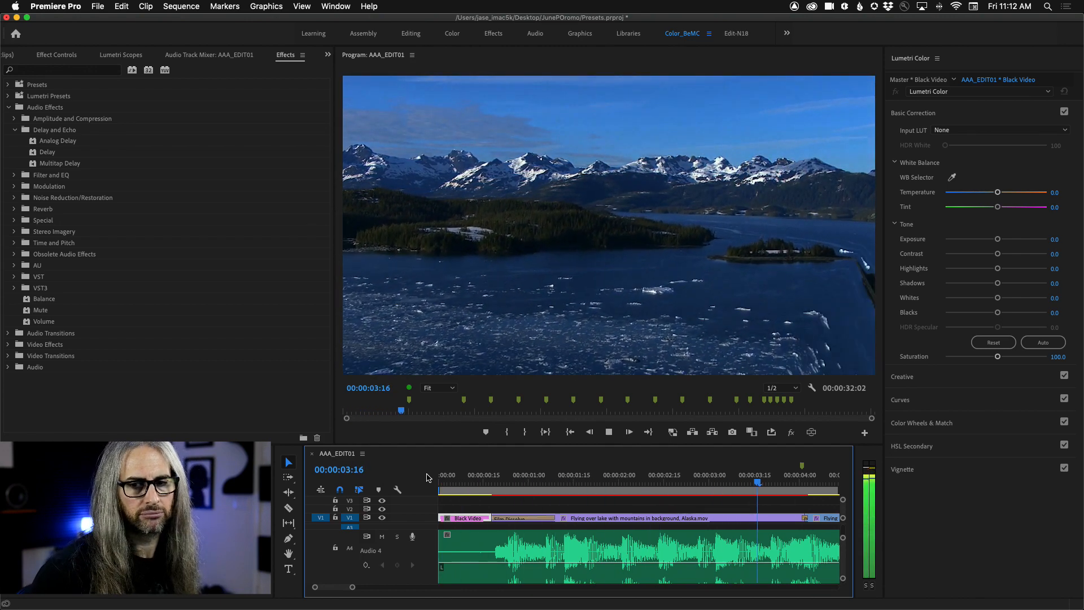
pyautogui.press('space')
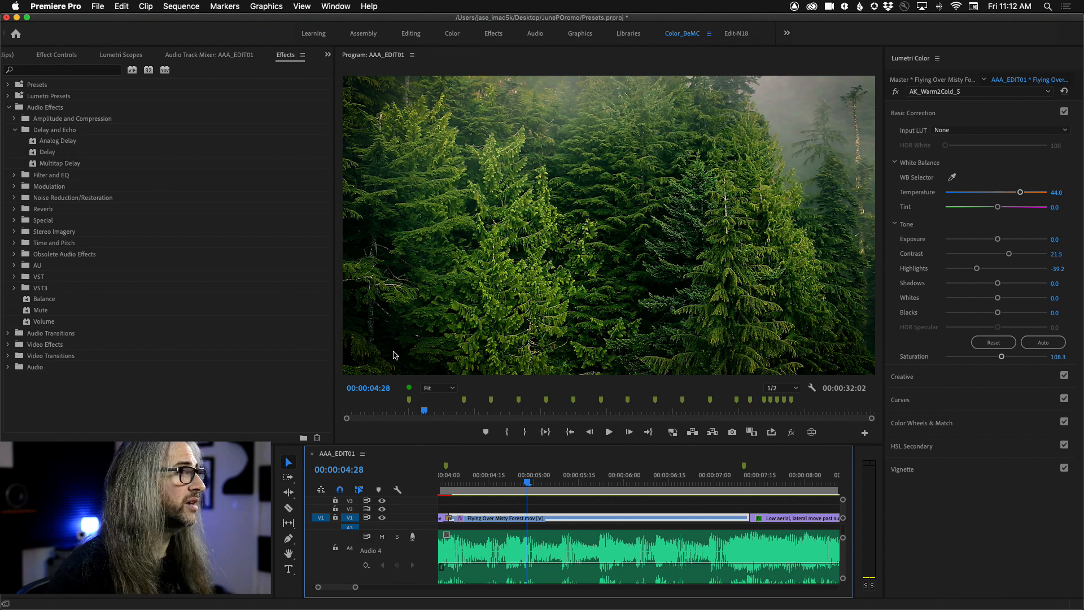
# Step: Fit the whole sequence in the timeline, return to its start and apply Analog Delay to the Audio 4 music clip
pyautogui.press('\\')
pyautogui.press('Home')
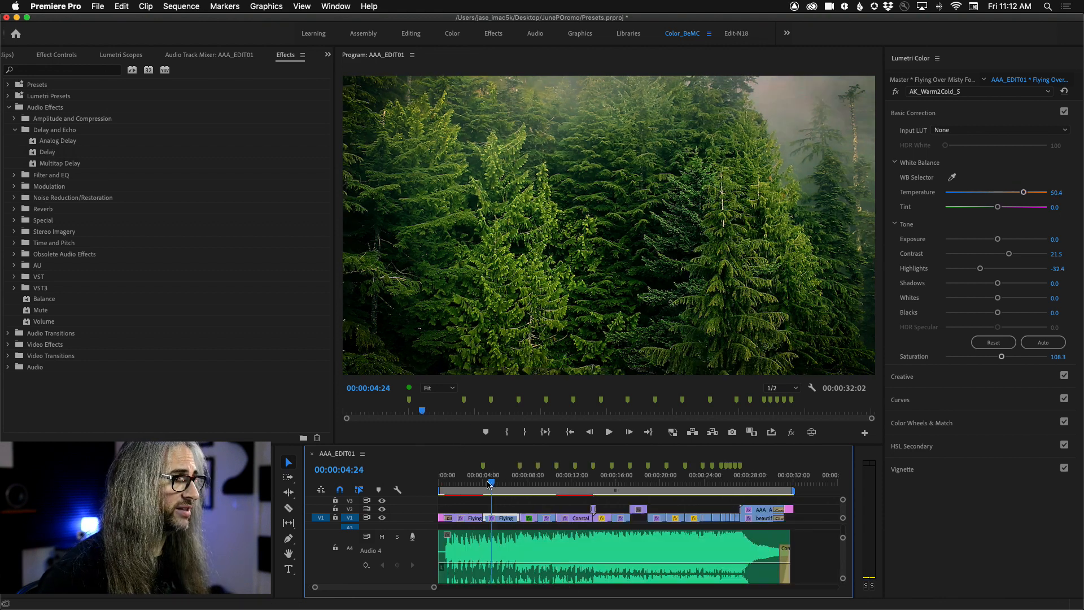
pyautogui.moveTo(45, 146); pyautogui.dragTo(482, 555)
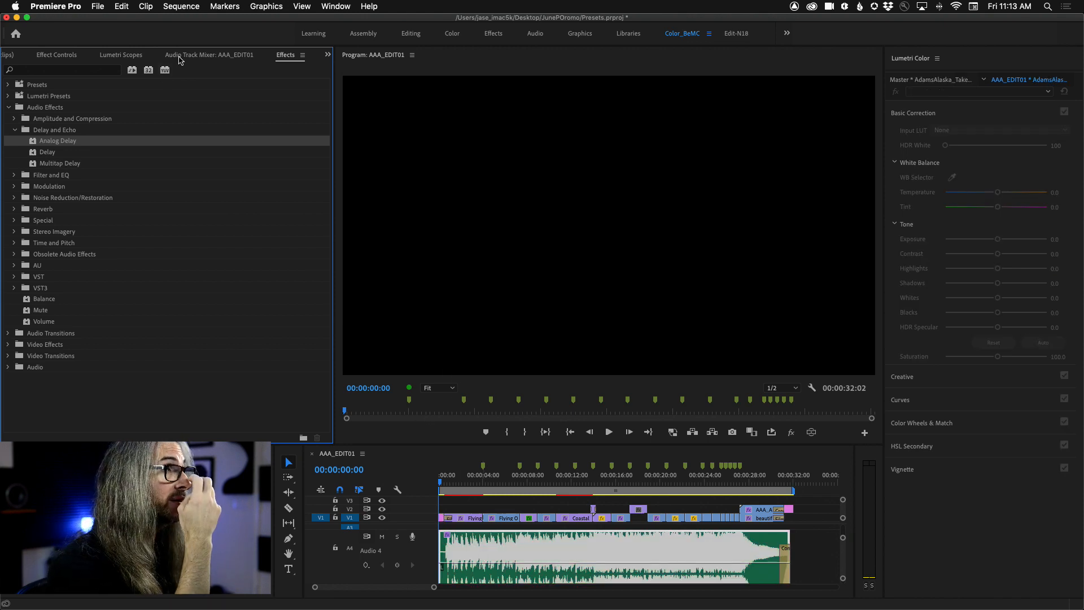
# Step: Examine the music clip's Analog Delay custom setup, close its editor and expand the effect's Individual Parameters
pyautogui.click(49, 55)
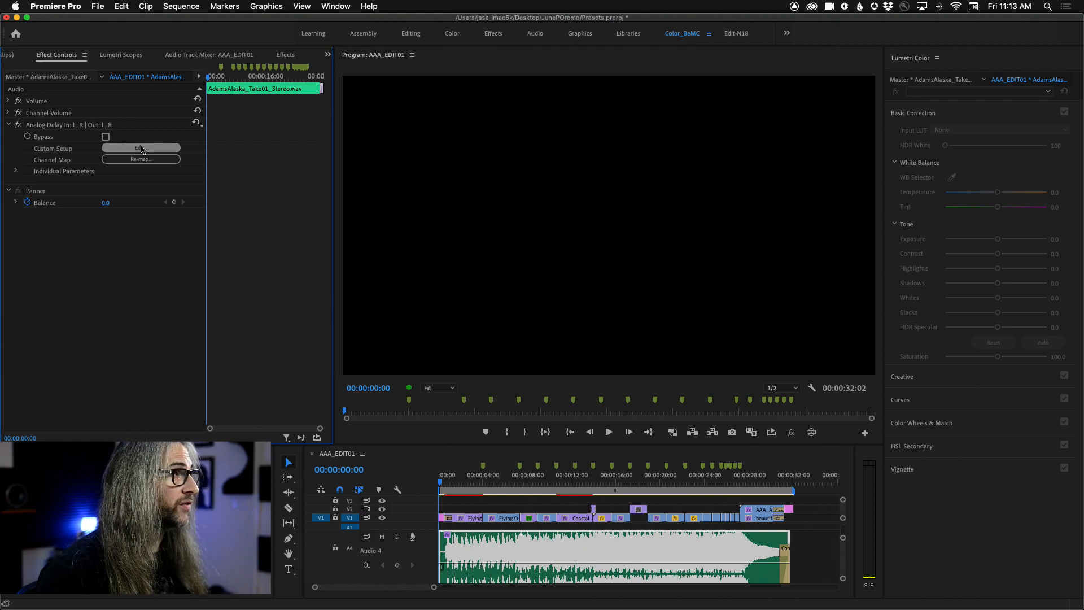
pyautogui.click(170, 148)
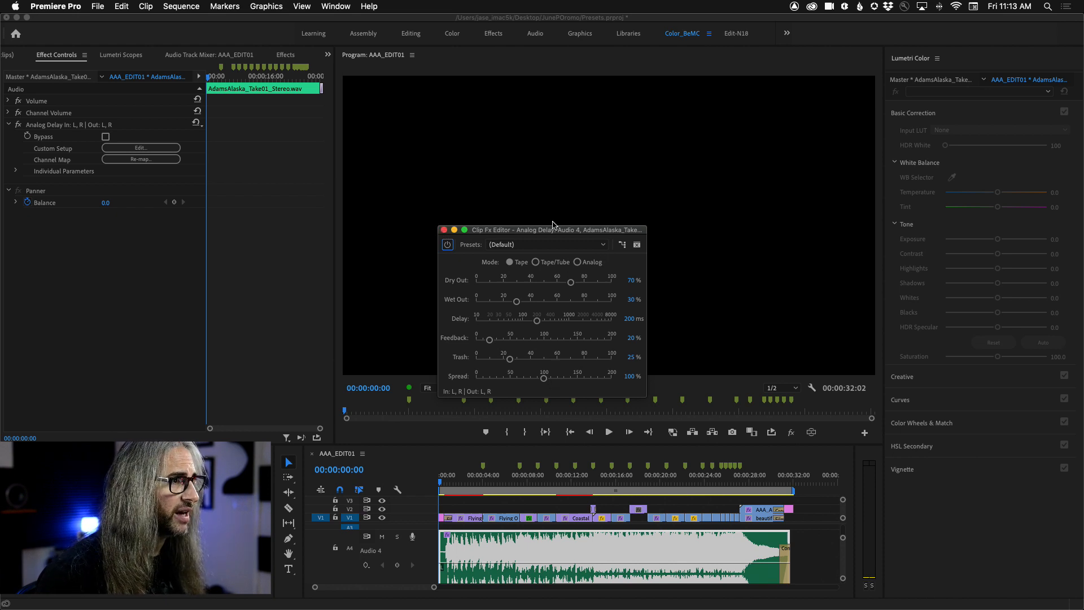
pyautogui.click(444, 230)
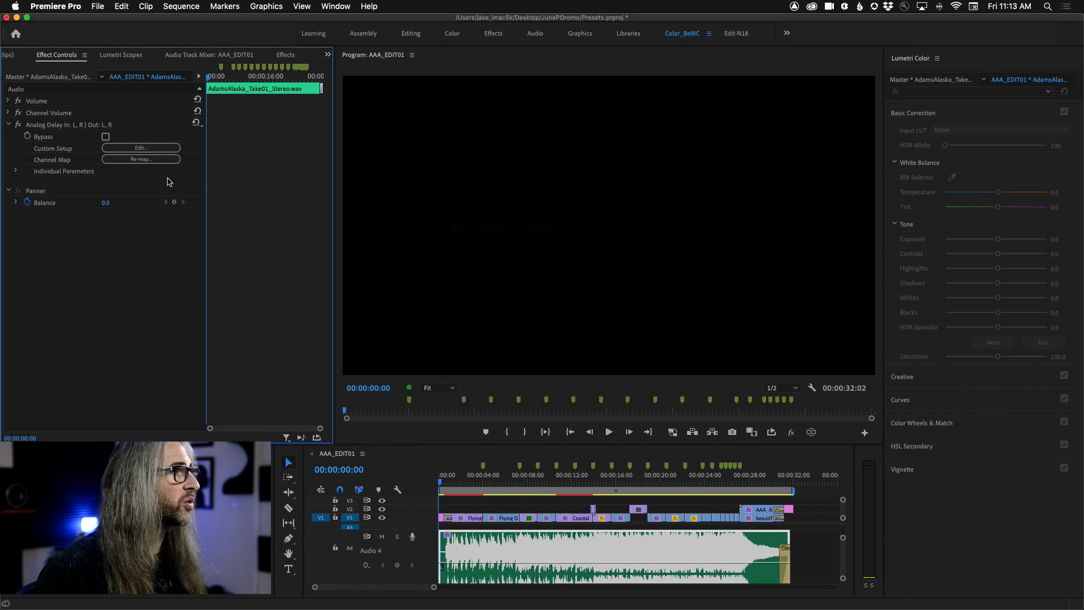
pyautogui.click(16, 172)
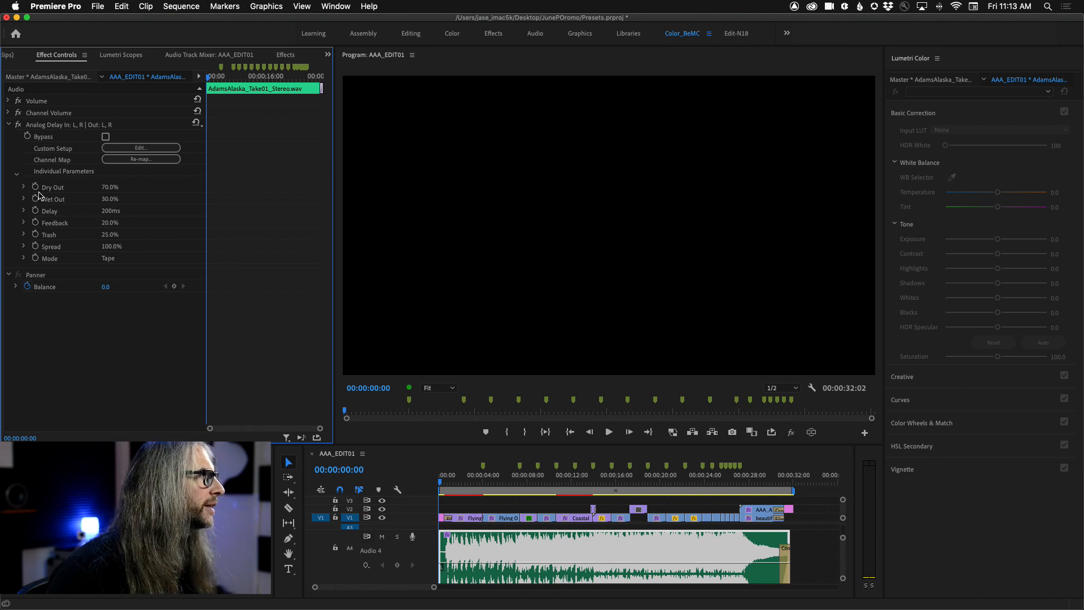
# Step: Set Analog Delay to Wet Out 31%, Delay 194 ms, Feedback 17% and Trash 22%, playing the sequence while adjusting
pyautogui.click(136, 148)
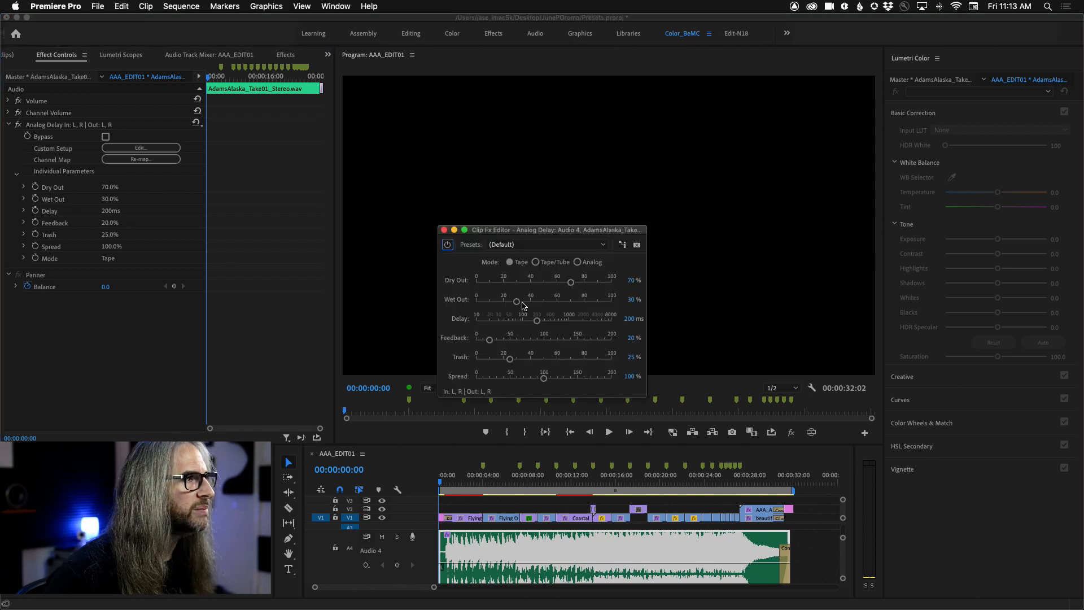
pyautogui.moveTo(517, 303); pyautogui.dragTo(531, 303)
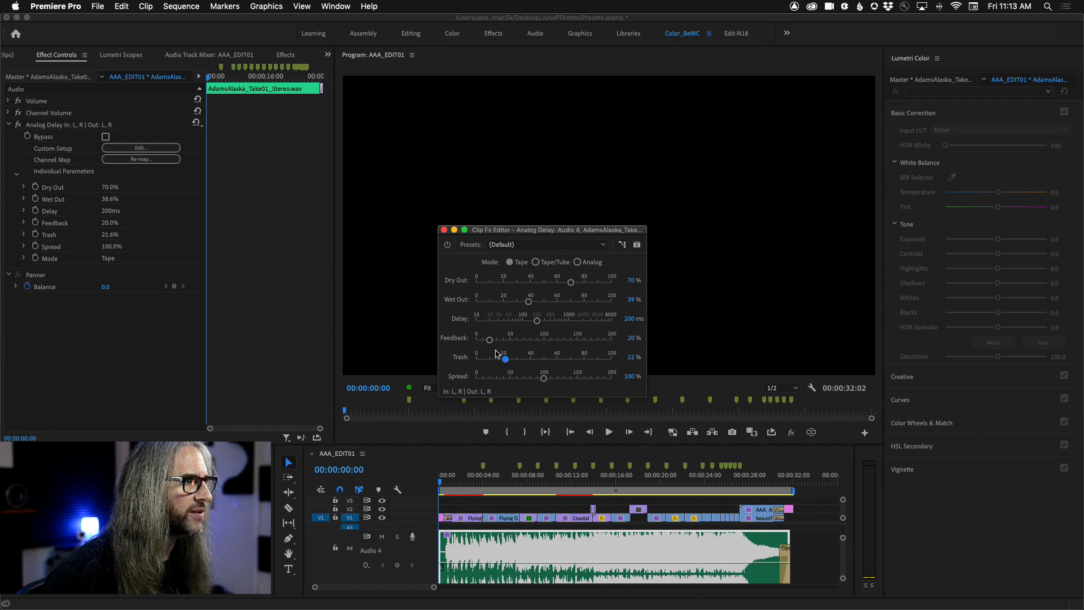
pyautogui.moveTo(490, 340); pyautogui.dragTo(488, 340)
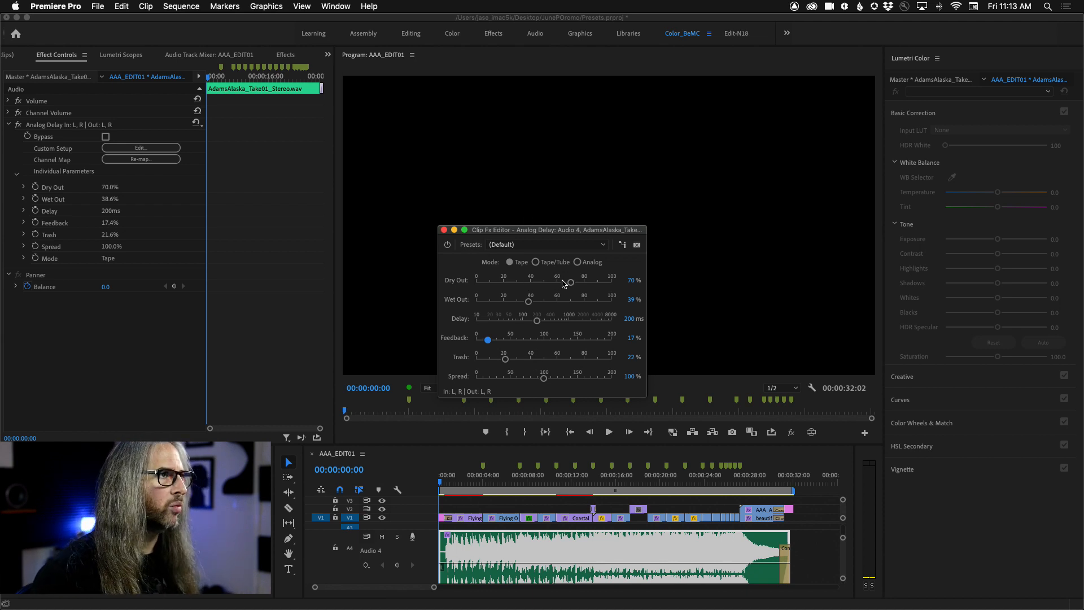
pyautogui.press('space')
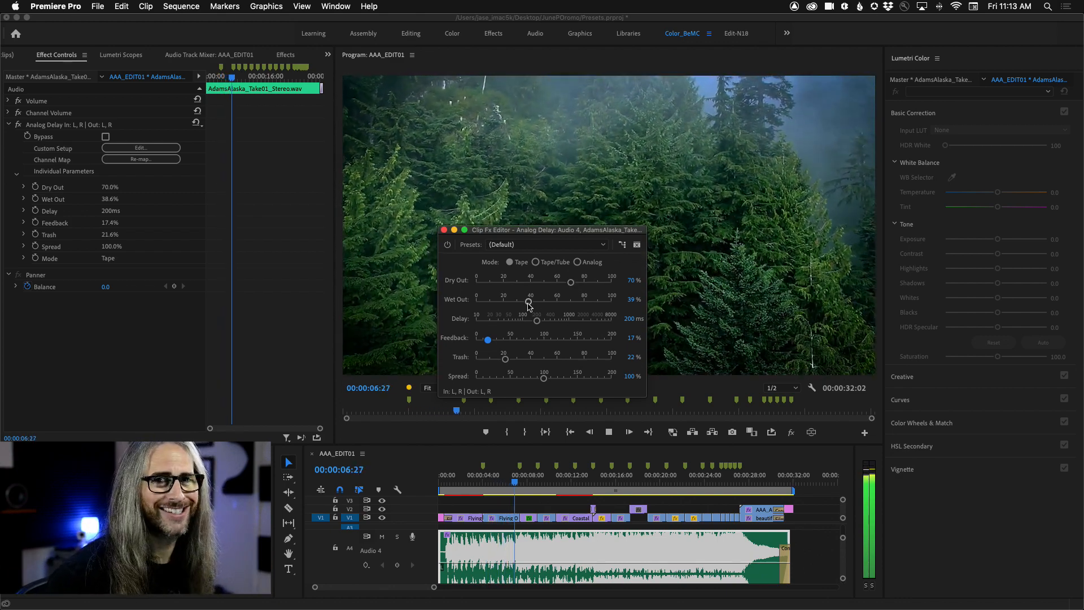
pyautogui.moveTo(528, 304)
pyautogui.mouseDown()
pyautogui.moveTo(518, 303)
pyautogui.moveTo(536, 324)
pyautogui.mouseUp()
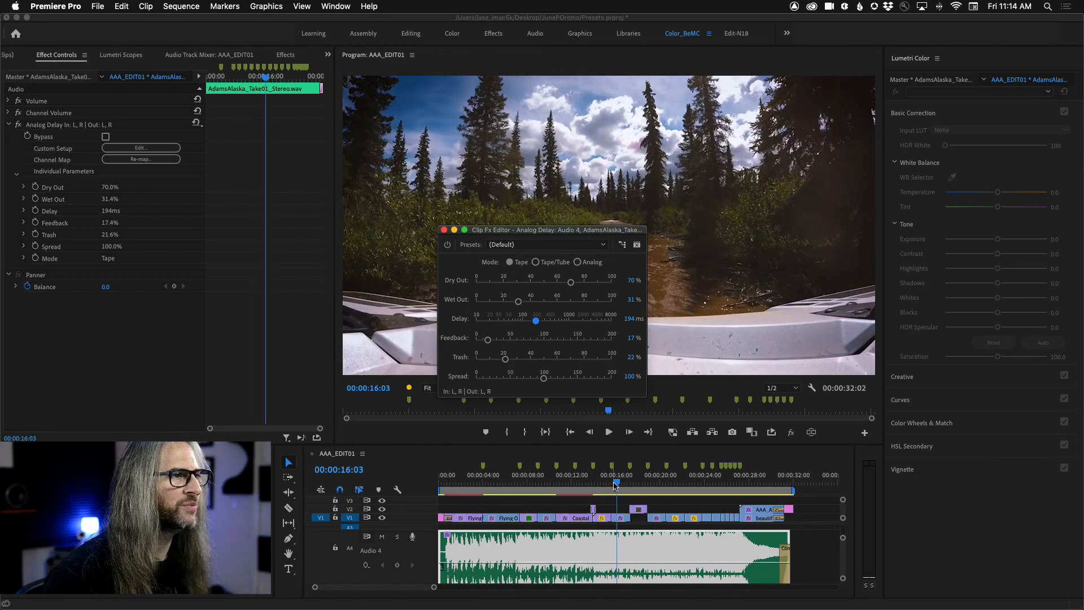
# Step: Replay the opening of the sequence to hear the delay, closing the Analog Delay editor and returning the playhead near the start
pyautogui.click(472, 482)
pyautogui.moveTo(468, 481); pyautogui.dragTo(443, 479)
pyautogui.press('space')
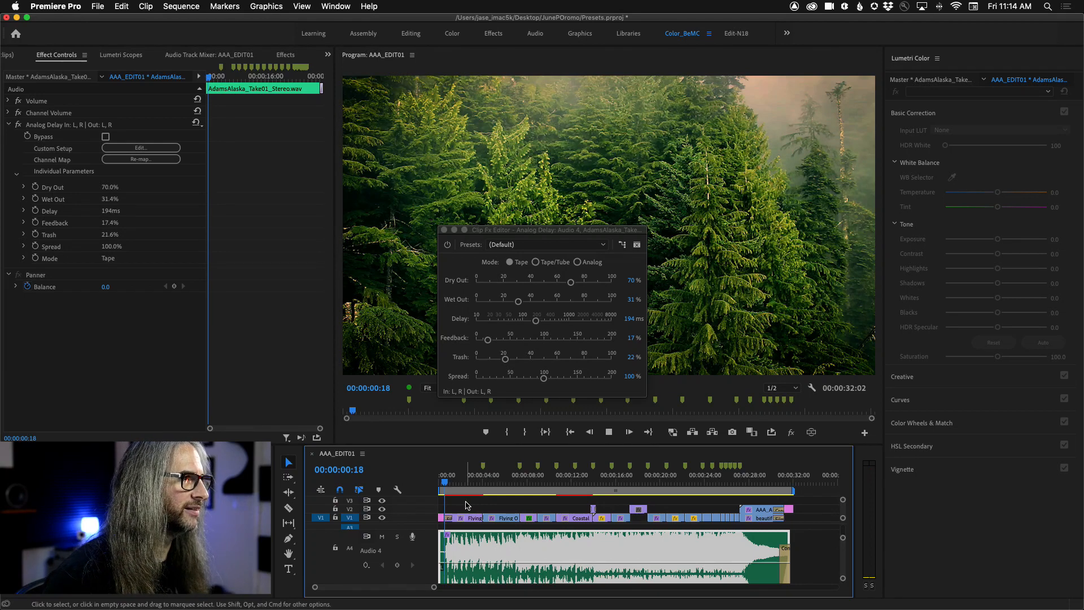
pyautogui.click(446, 482)
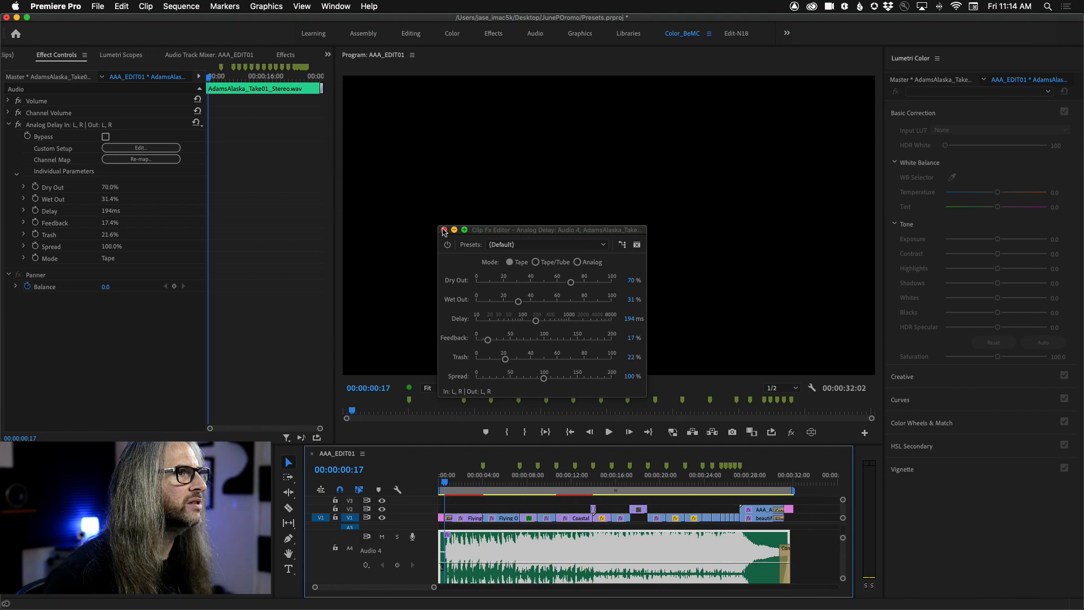
pyautogui.click(444, 230)
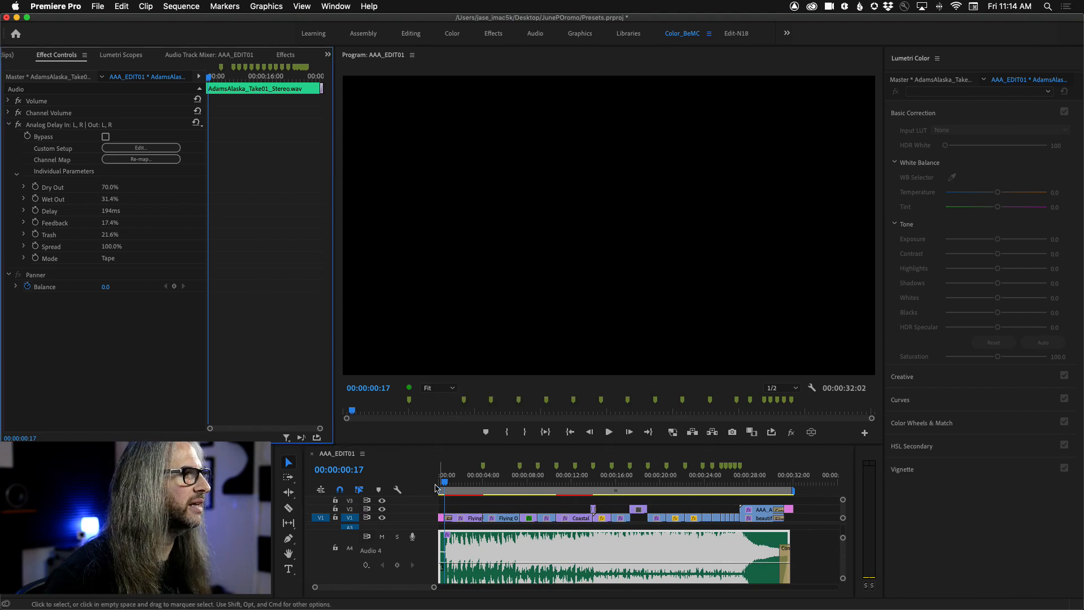
pyautogui.press('space')
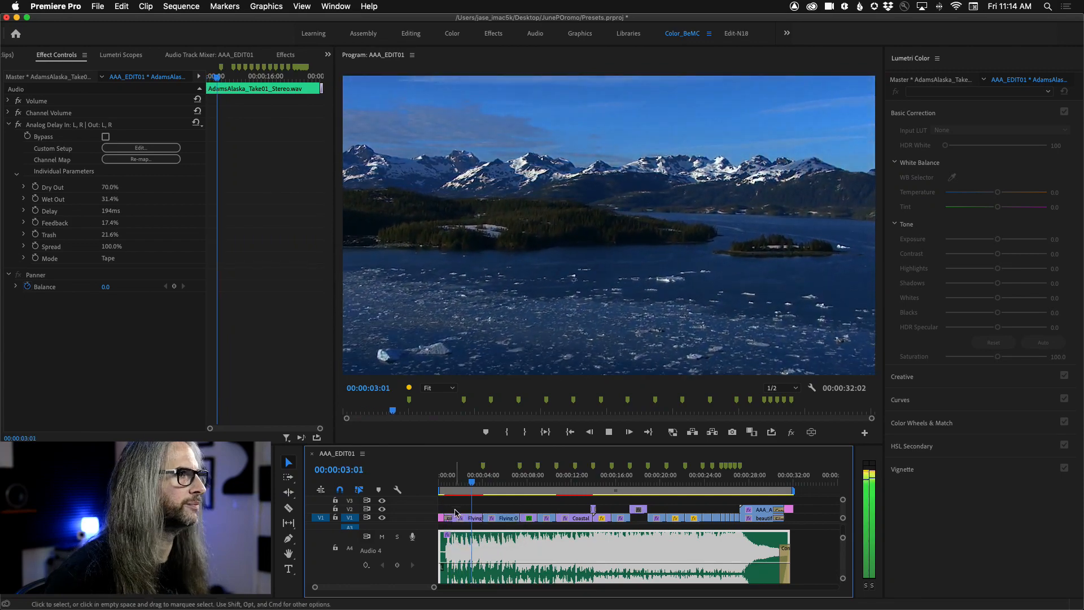
pyautogui.press('space')
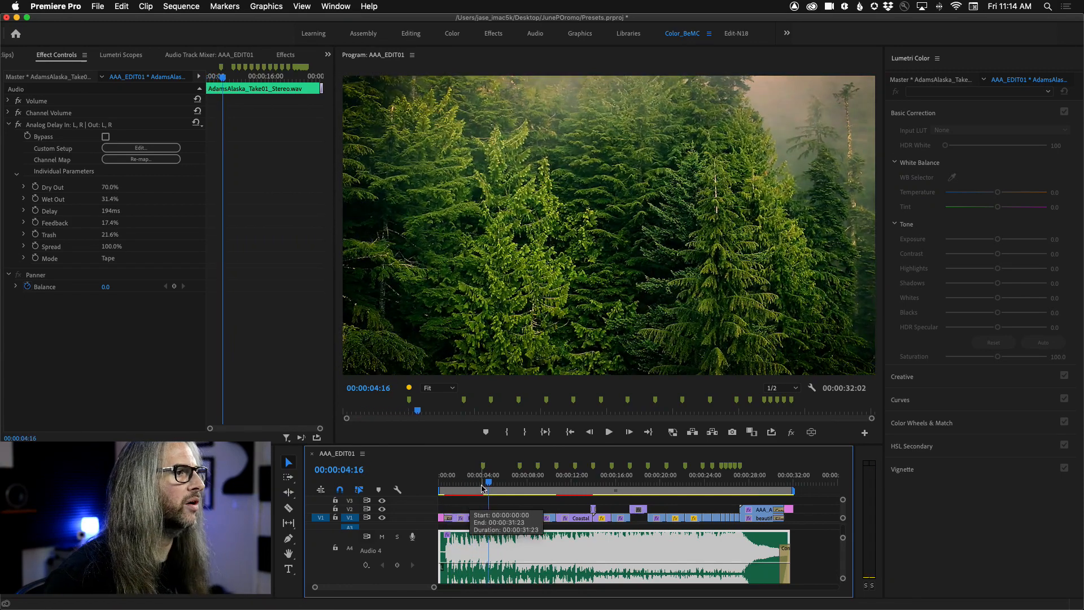
pyautogui.moveTo(482, 489); pyautogui.dragTo(451, 485)
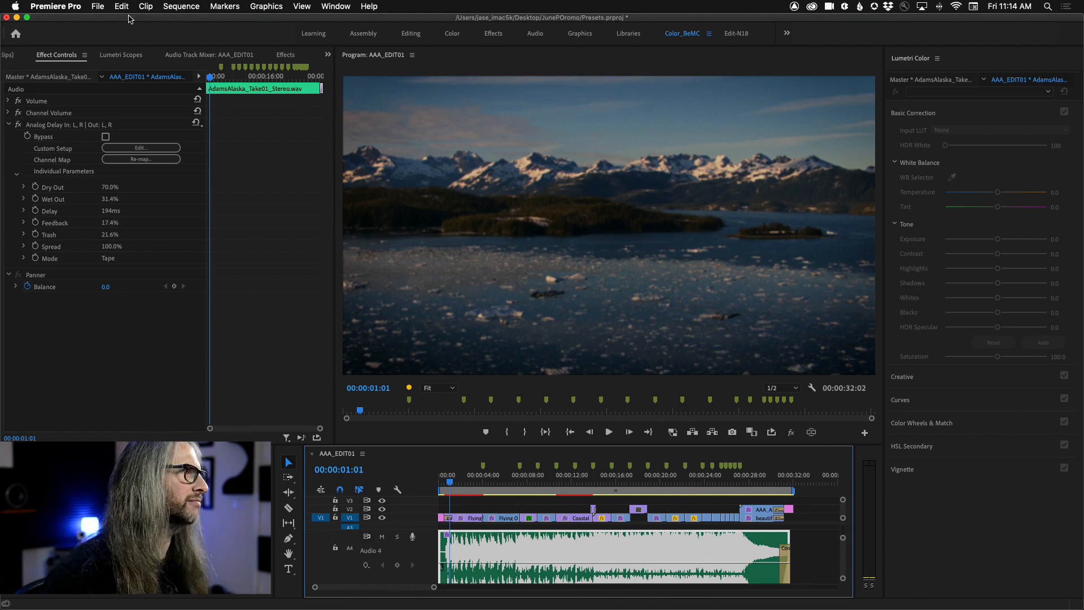
# Step: Apply the Tube-modeled Compressor from Amplitude and Compression to the Audio 4 music clip
pyautogui.click(290, 56)
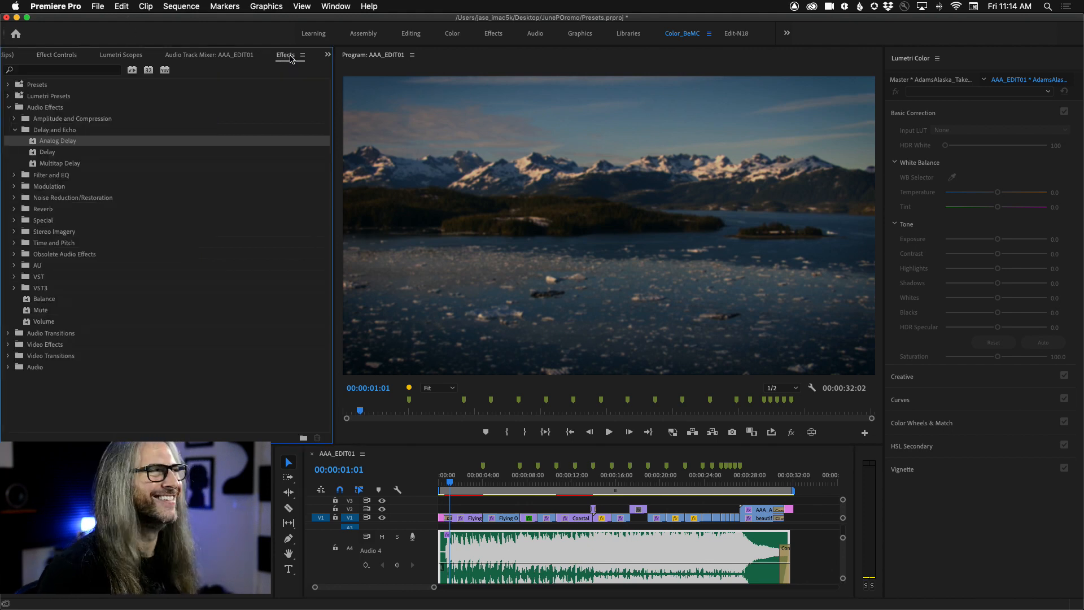
pyautogui.click(15, 130)
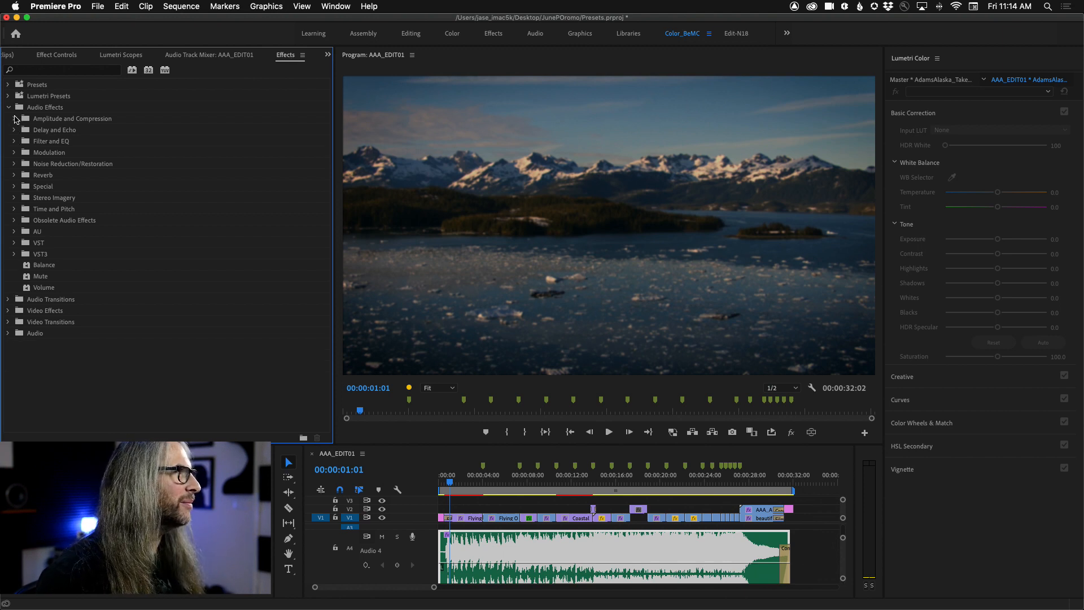
pyautogui.click(15, 119)
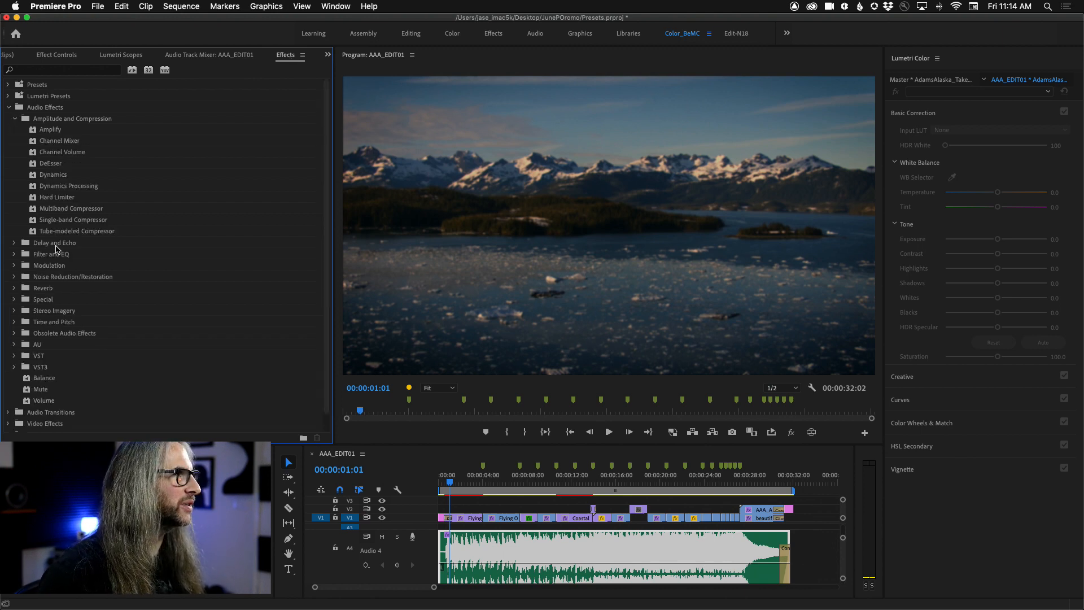
pyautogui.click(37, 233)
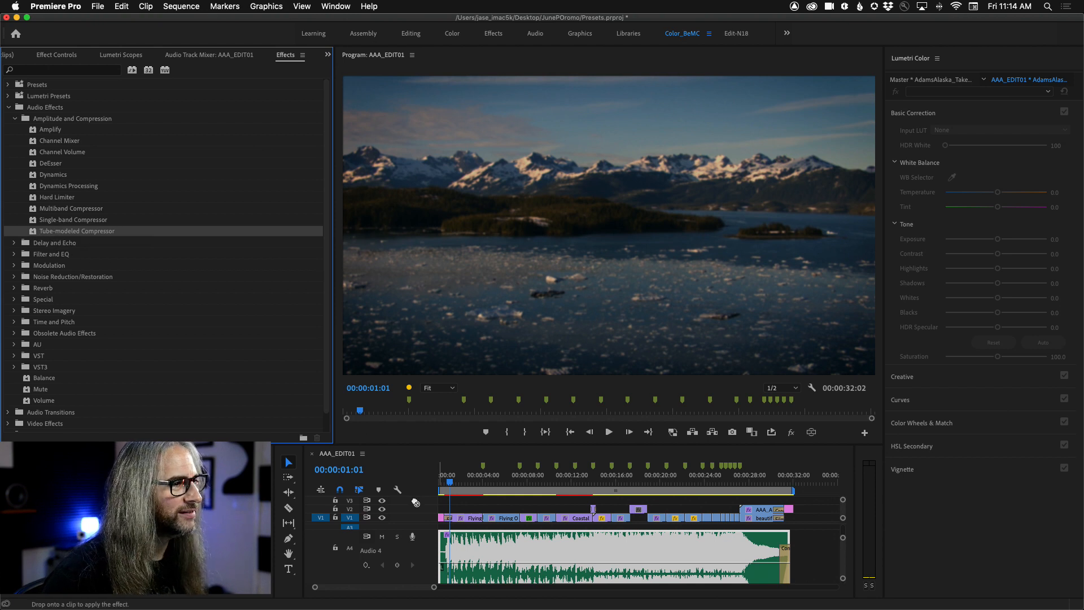
pyautogui.hscroll(3, 482, 549)
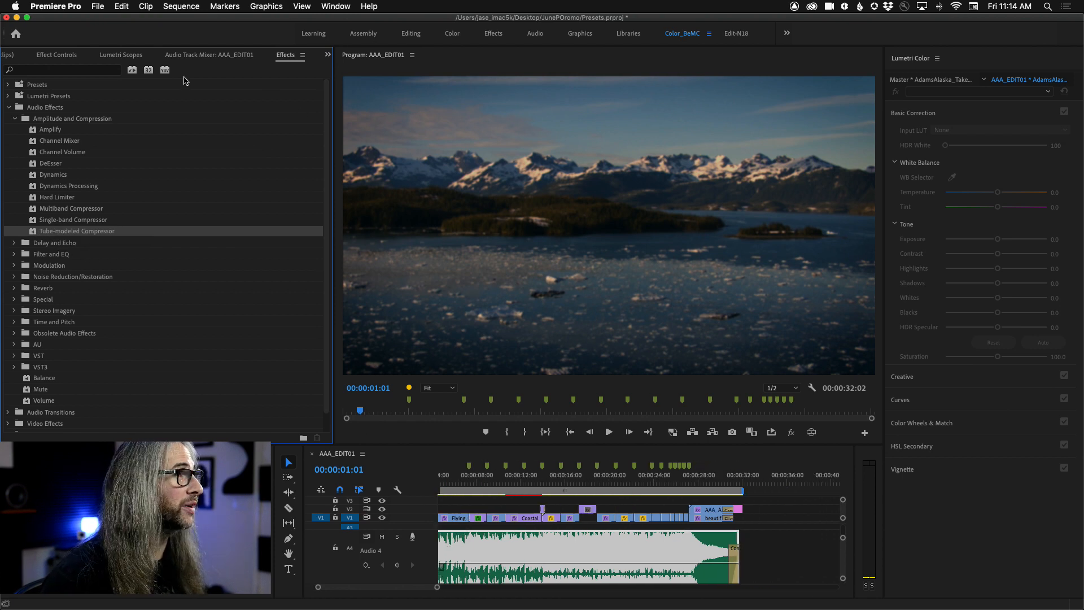
# Step: Open the Tube-modeled Compressor's custom setup and set its Ratio to 20:1 and Release to 405 ms
pyautogui.click(45, 55)
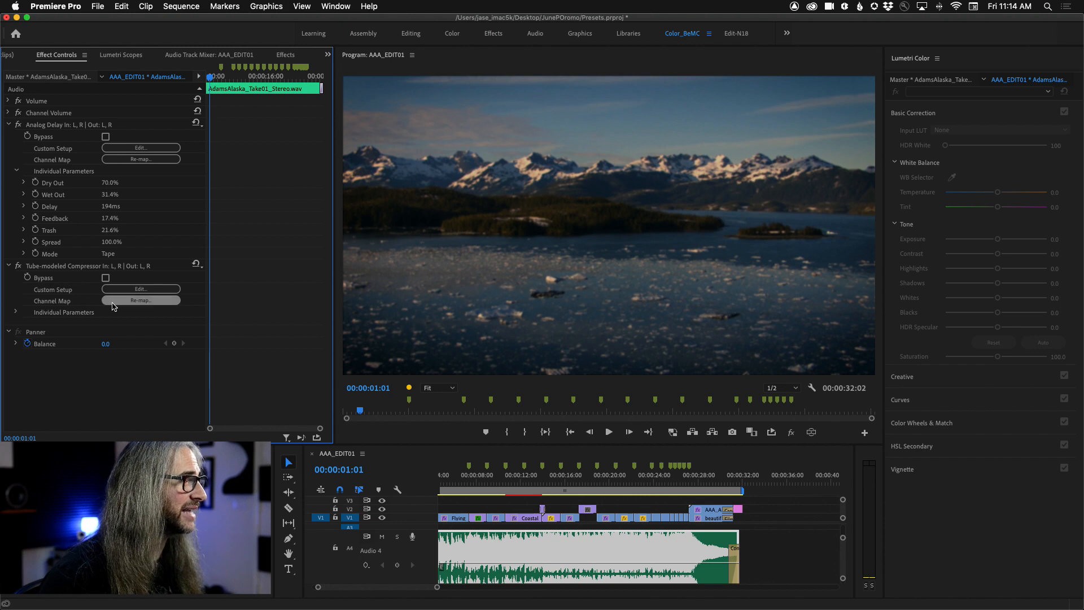
pyautogui.click(142, 289)
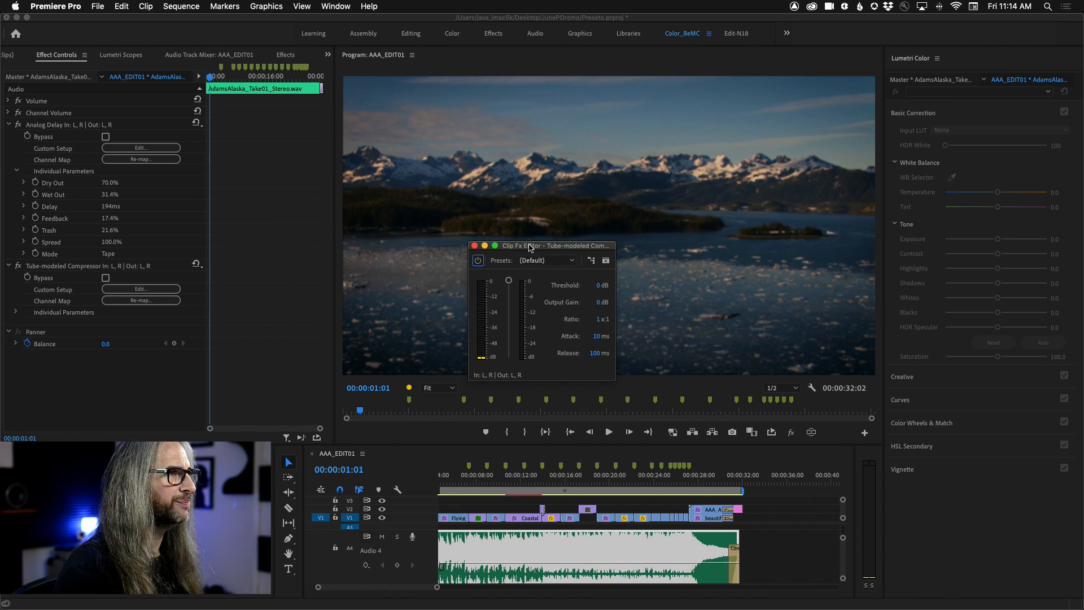
pyautogui.moveTo(531, 247); pyautogui.dragTo(572, 145)
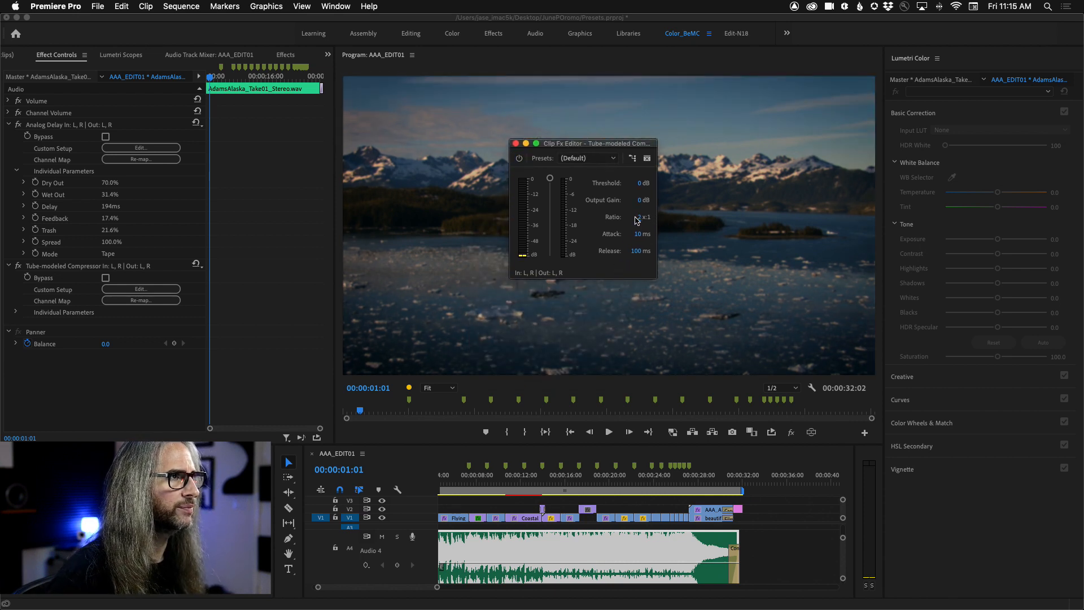
pyautogui.moveTo(642, 221); pyautogui.dragTo(648, 218)
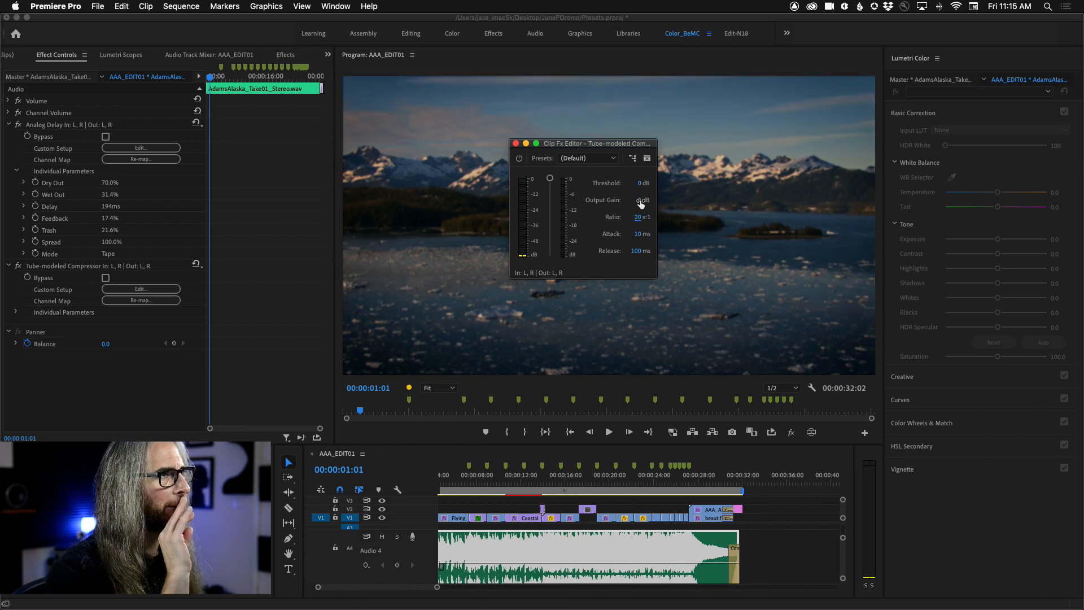
pyautogui.moveTo(581, 145); pyautogui.dragTo(592, 171)
pyautogui.moveTo(646, 277); pyautogui.dragTo(821, 280)
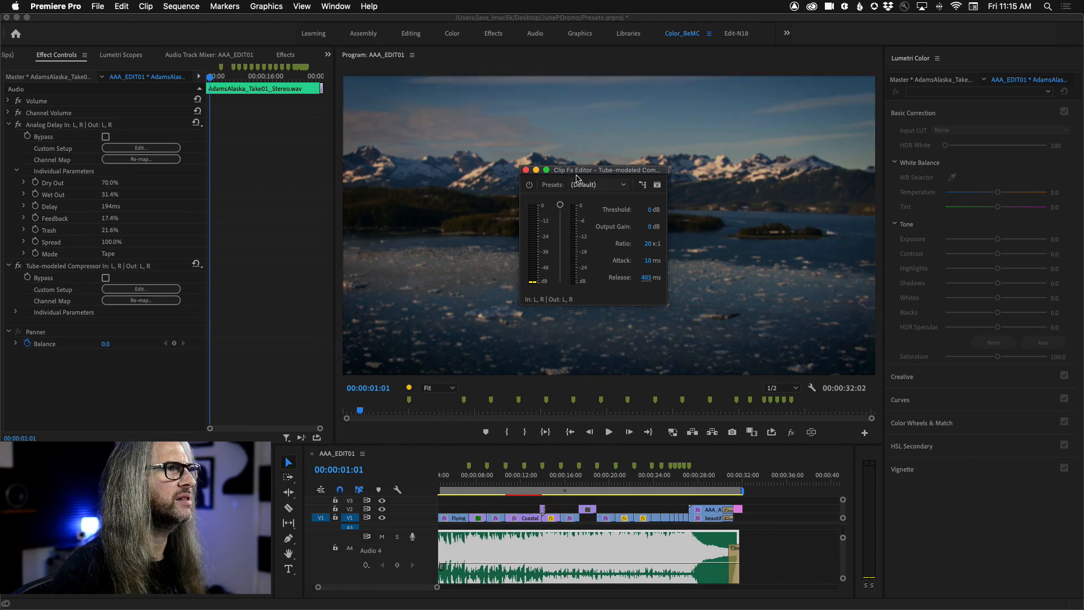
# Step: Play the sequence from near its start and set the compressor's Threshold to -32 dB and Output Gain to 15.5 dB
pyautogui.click(518, 482)
pyautogui.hscroll(-3, 517, 482)
pyautogui.moveTo(568, 481); pyautogui.dragTo(443, 481)
pyautogui.press('space')
pyautogui.moveTo(560, 206); pyautogui.dragTo(561, 246)
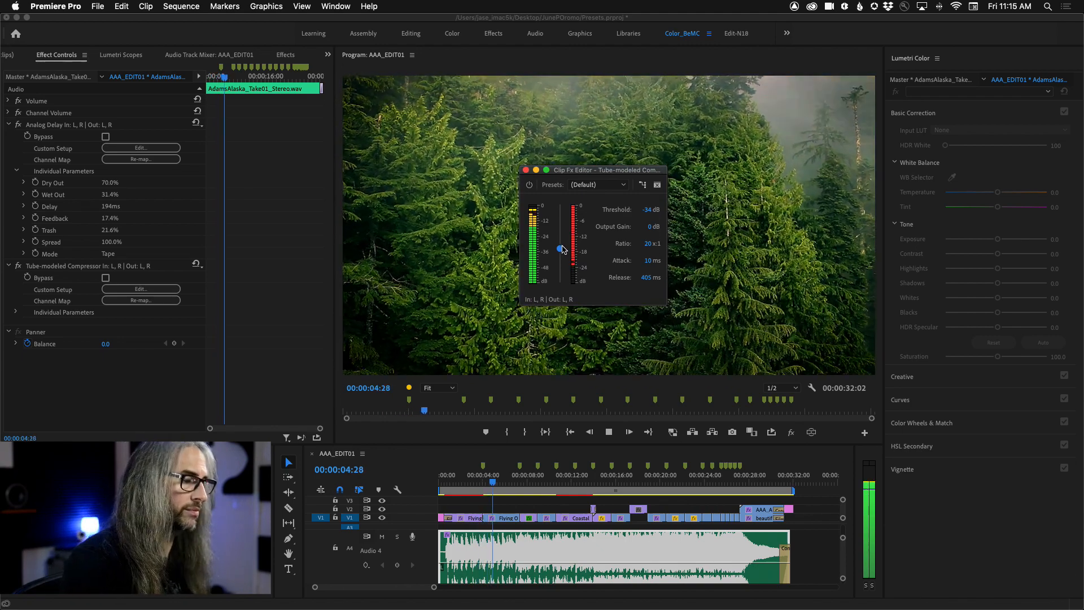
pyautogui.moveTo(649, 229); pyautogui.dragTo(738, 226)
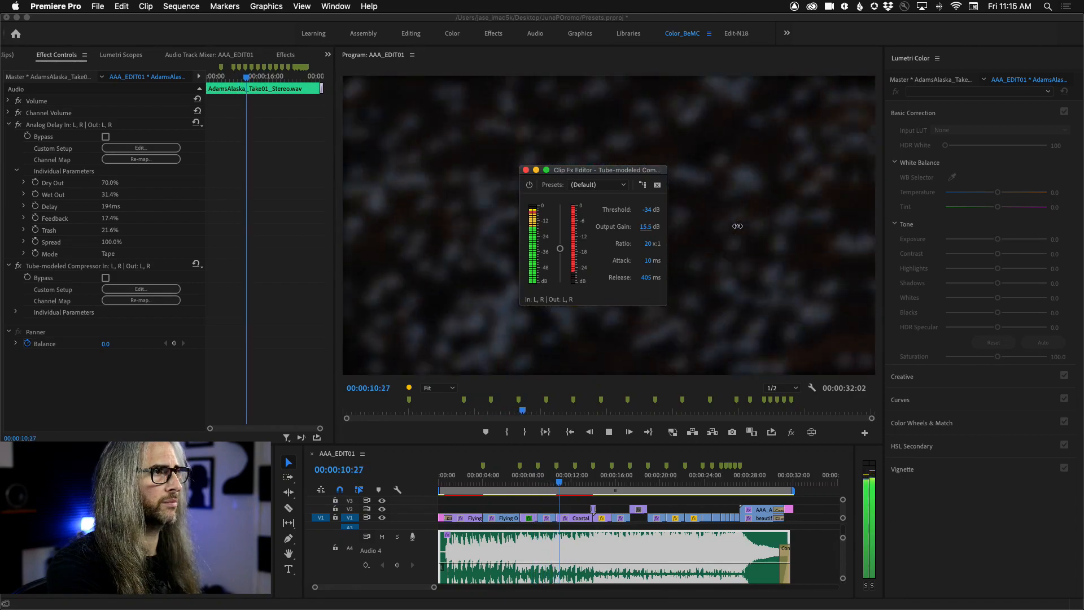
pyautogui.moveTo(560, 249); pyautogui.dragTo(561, 248)
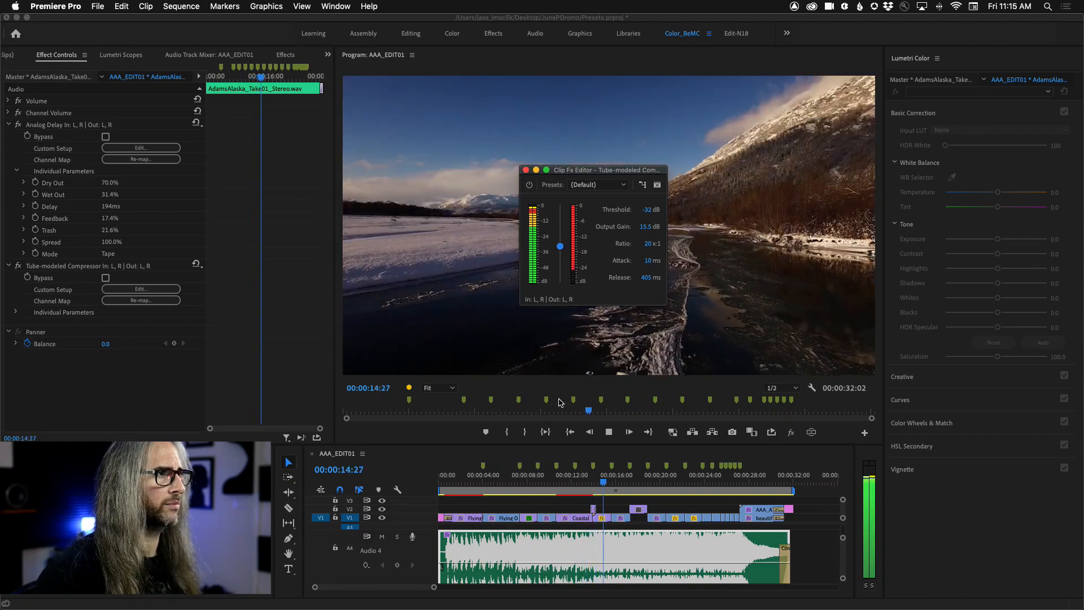
# Step: Replay the opening seconds of the sequence to hear the music with both the delay and the compressor
pyautogui.click(463, 485)
pyautogui.moveTo(463, 487); pyautogui.dragTo(443, 485)
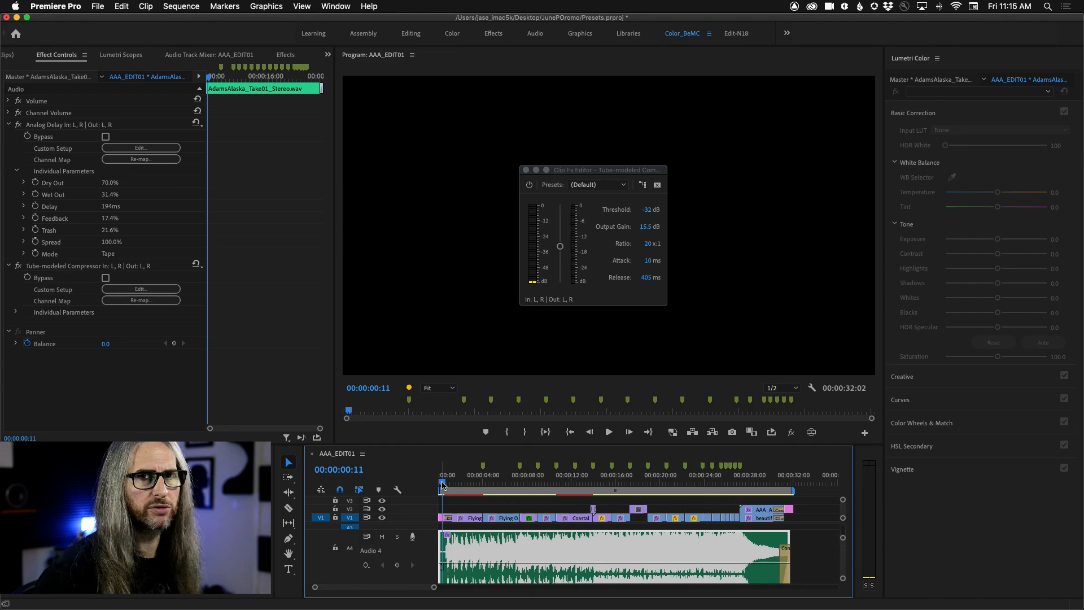
pyautogui.press('space')
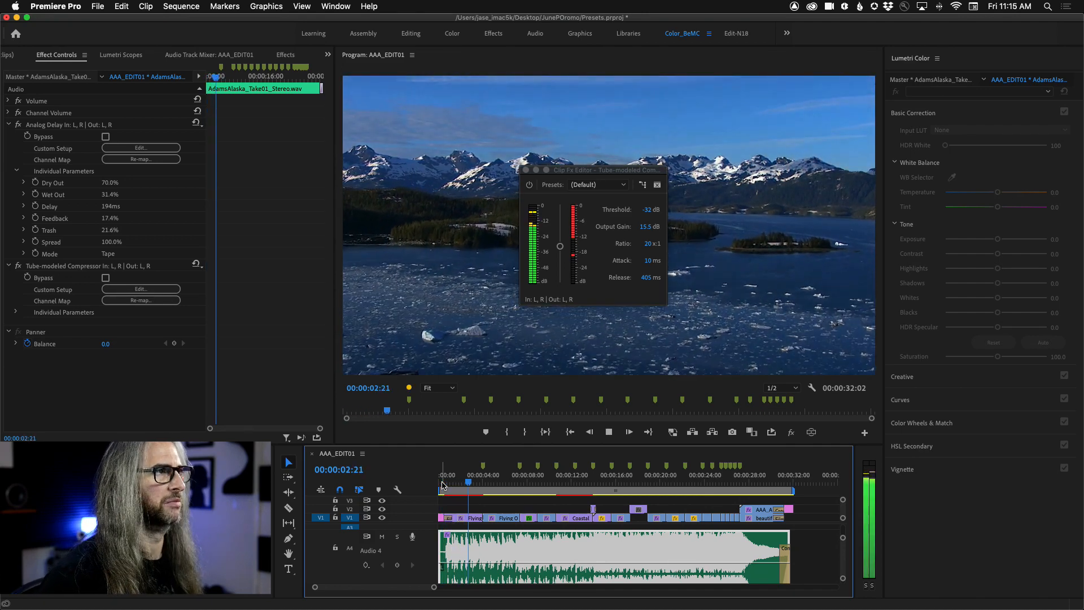
pyautogui.press('space')
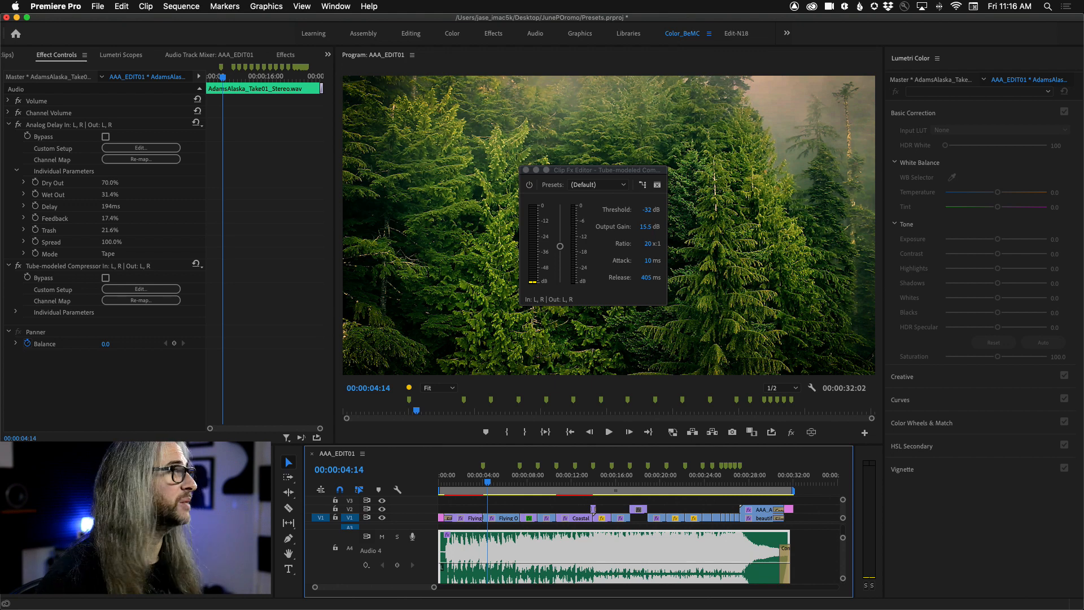
# Step: Save the music clip's Analog Delay and Tube-modeled Compressor together as the preset TapDelayLimit, and close the compressor's editor
pyautogui.click(54, 125)
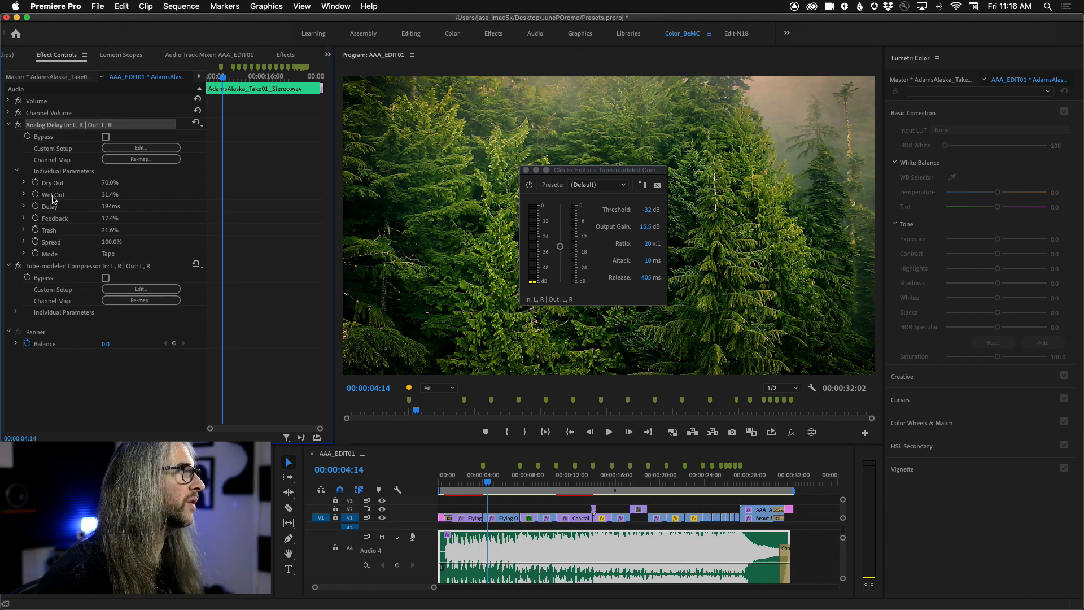
pyautogui.keyDown('super'); pyautogui.click(55, 263); pyautogui.keyUp('super')
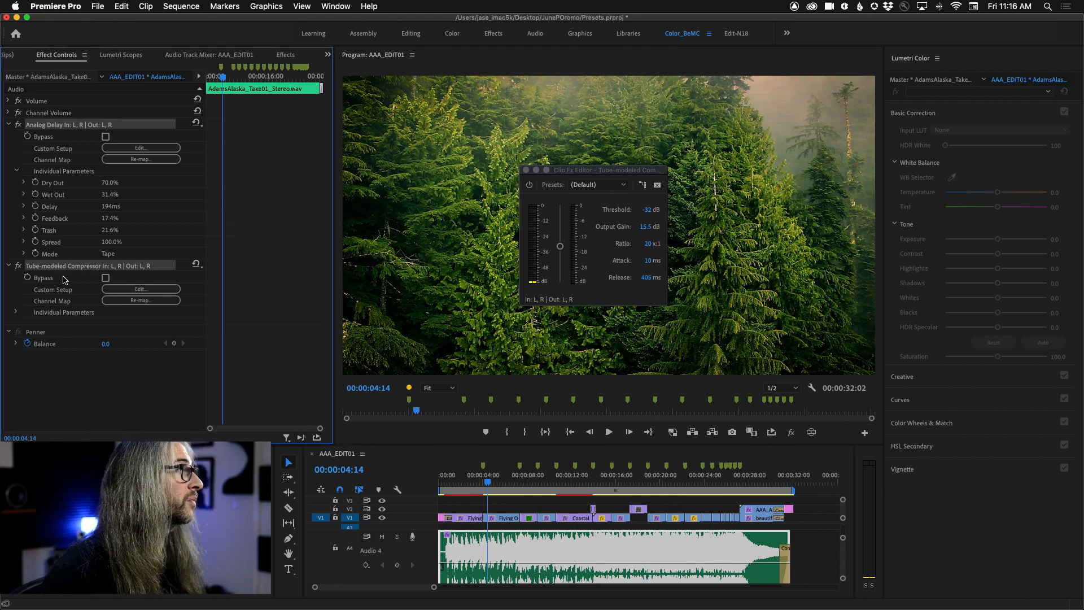
pyautogui.rightClick(107, 125)
pyautogui.click(127, 148)
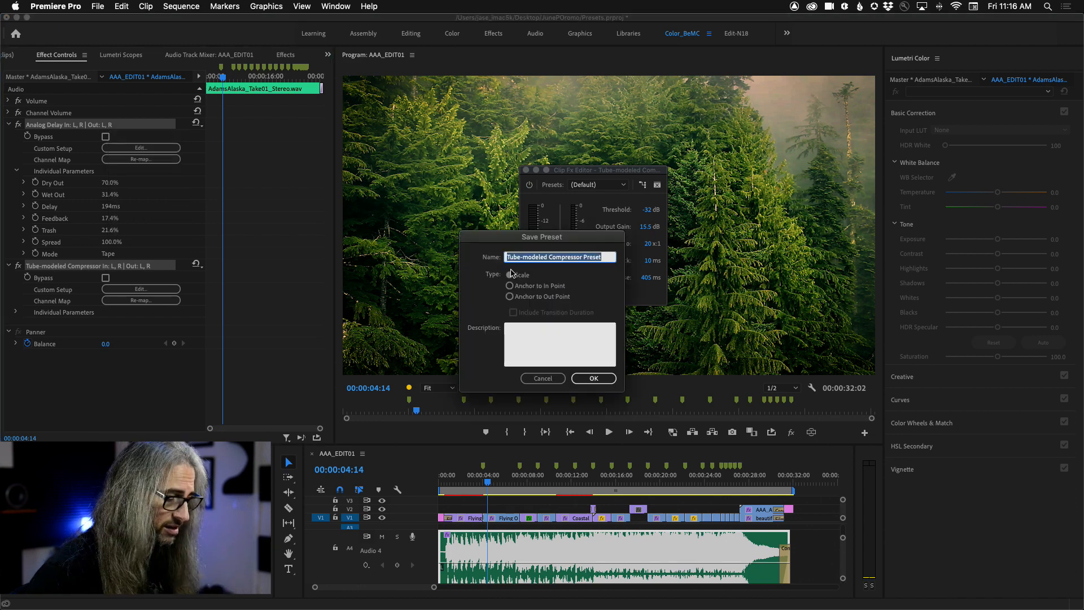
pyautogui.write('TapDelayLimit')
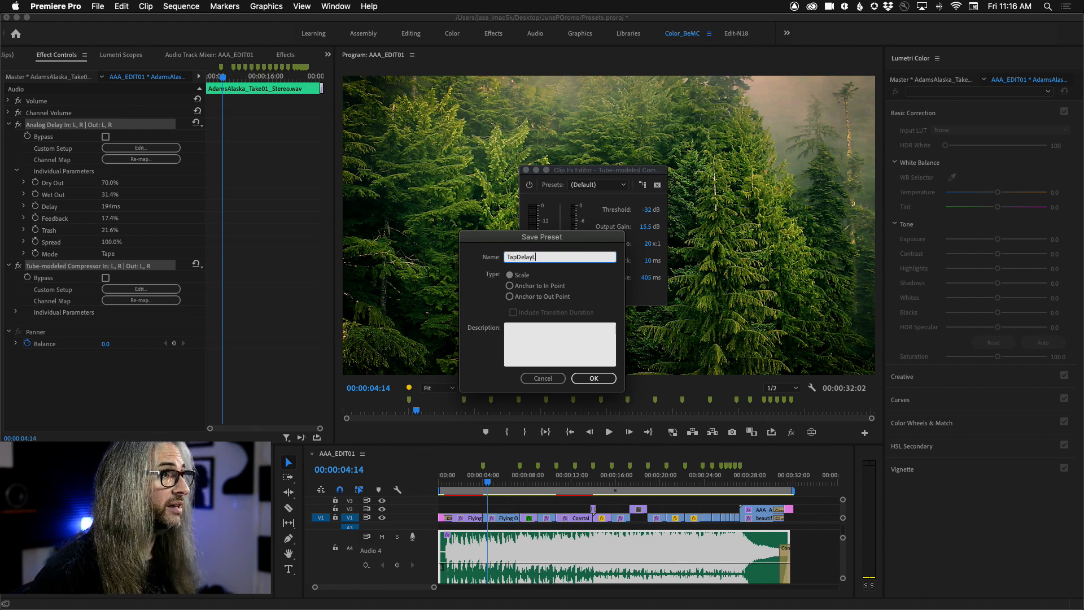
pyautogui.click(601, 377)
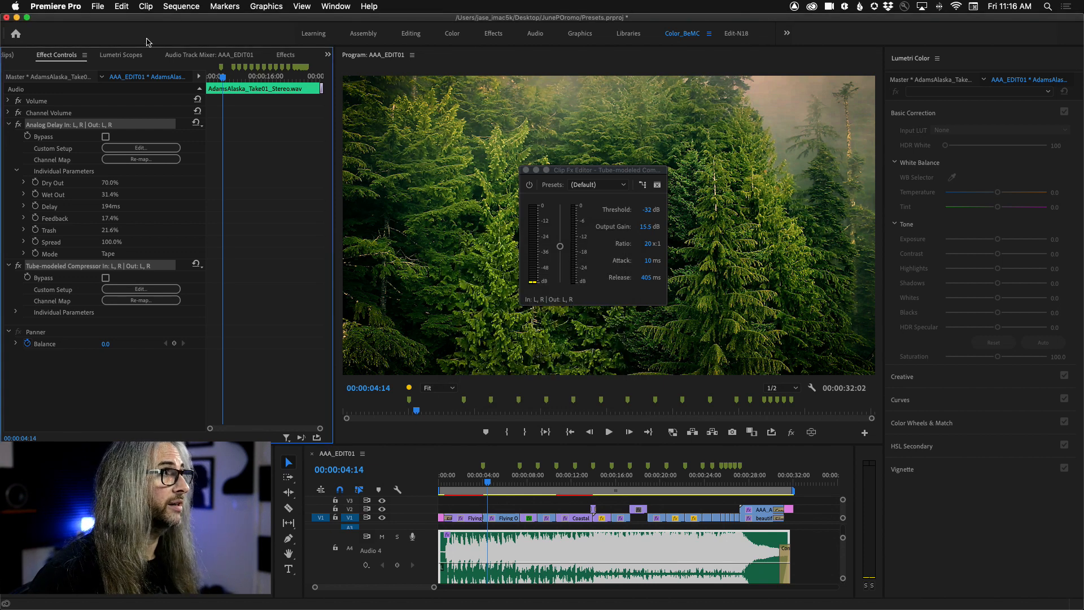
pyautogui.click(525, 169)
# Step: Create a presets bin named Audio Effects inside the Presets folder of the effects library
pyautogui.click(285, 56)
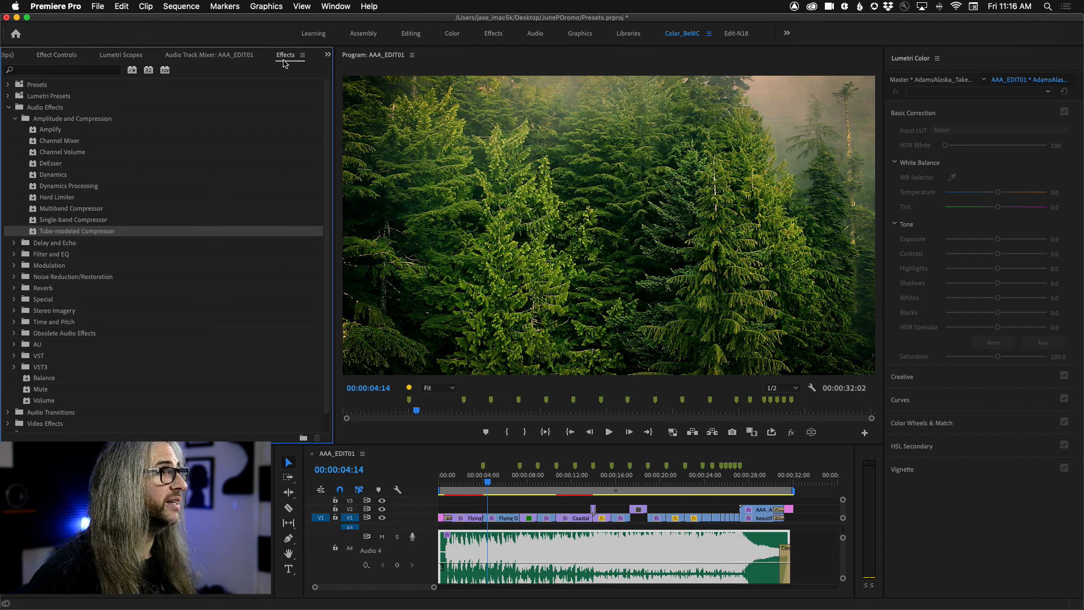
pyautogui.click(8, 85)
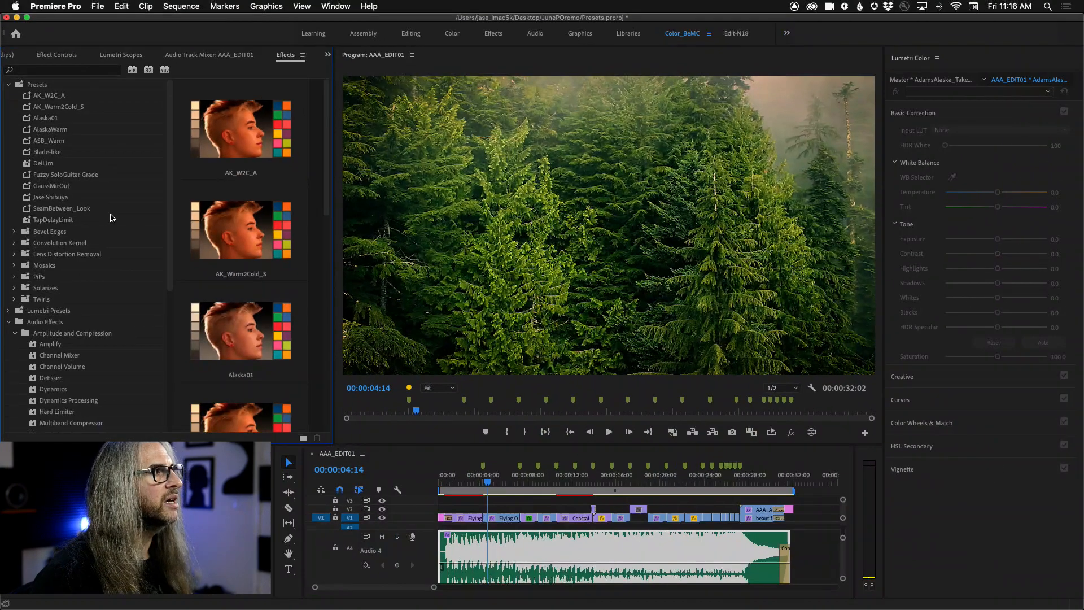
pyautogui.rightClick(40, 87)
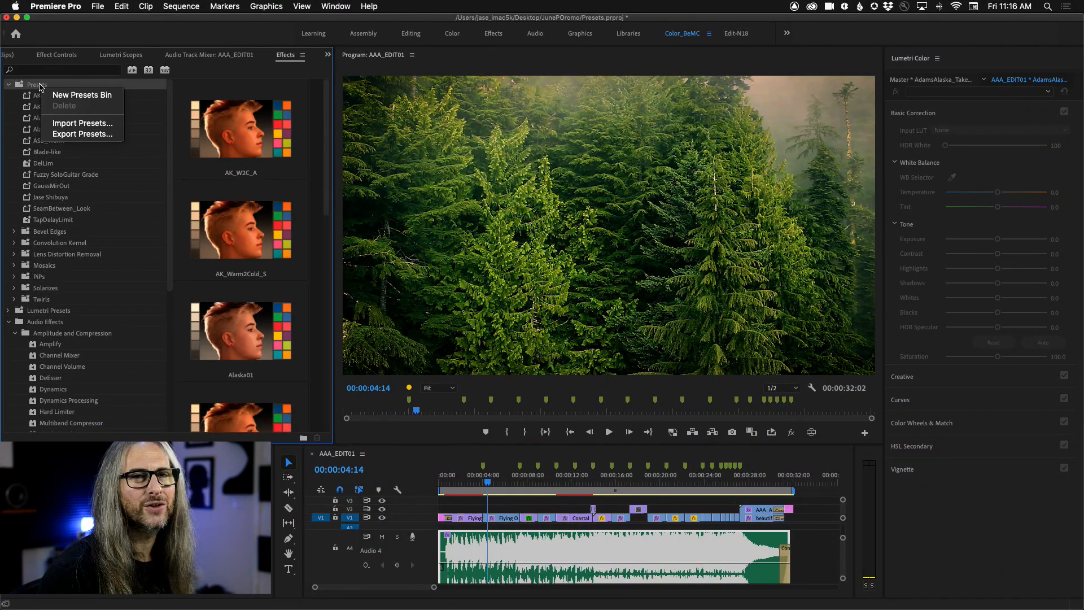
pyautogui.click(92, 97)
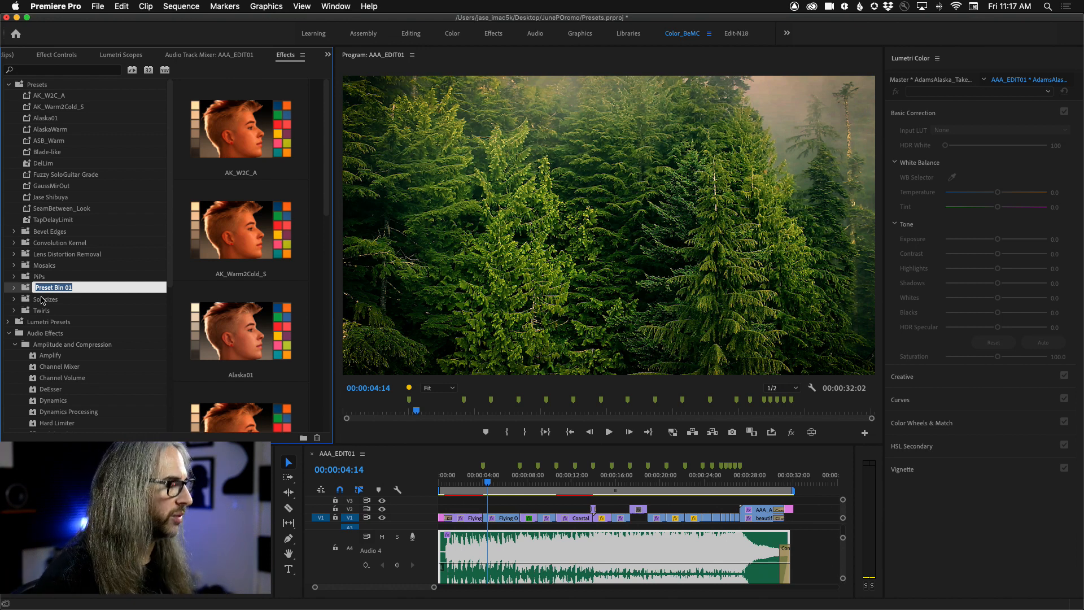
pyautogui.write('Audio Ef')
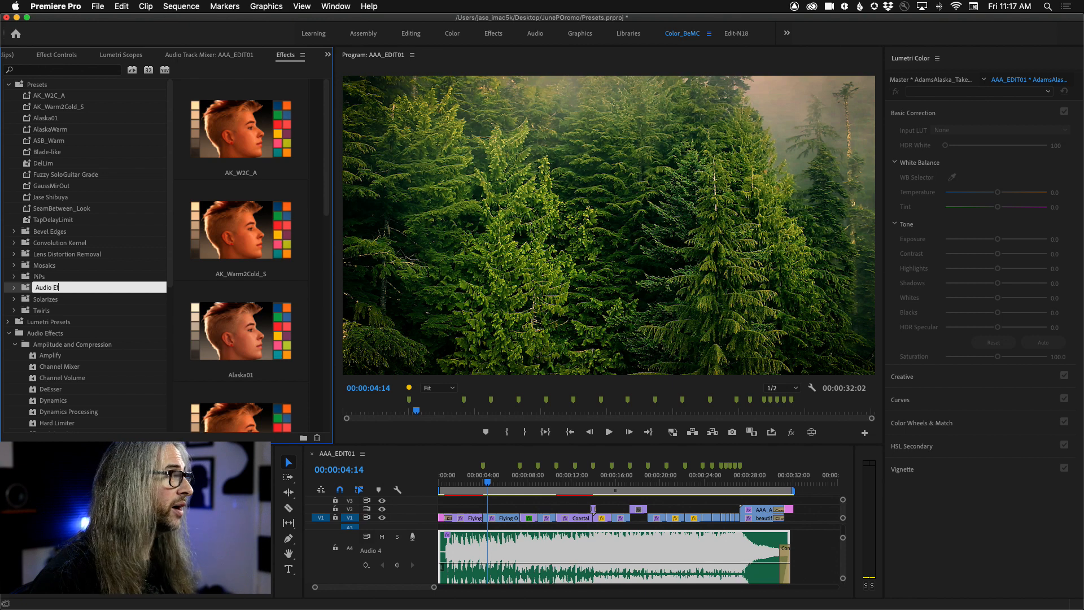
pyautogui.write('fects')
pyautogui.press('Return')
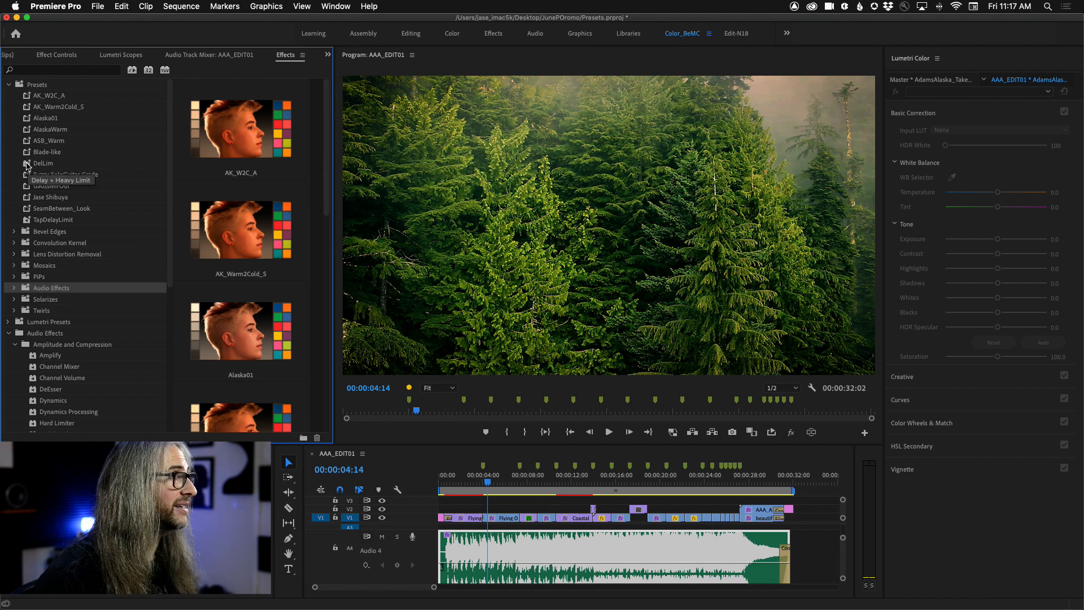
# Step: Move the TapDelayLimit and DelLim presets into the Audio Effects presets bin
pyautogui.moveTo(26, 222); pyautogui.dragTo(49, 289)
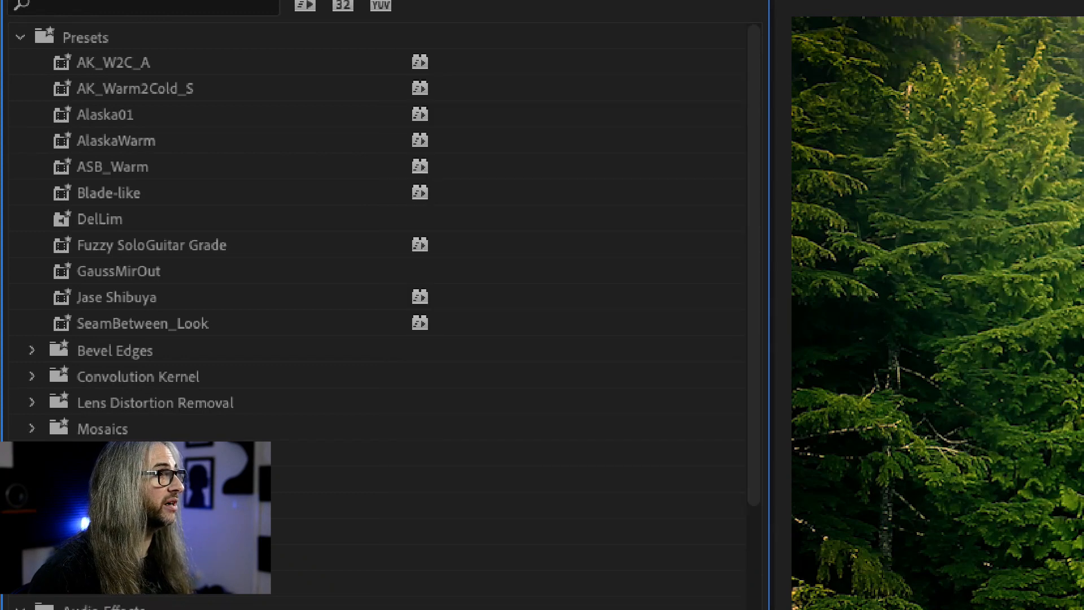
pyautogui.click(122, 221)
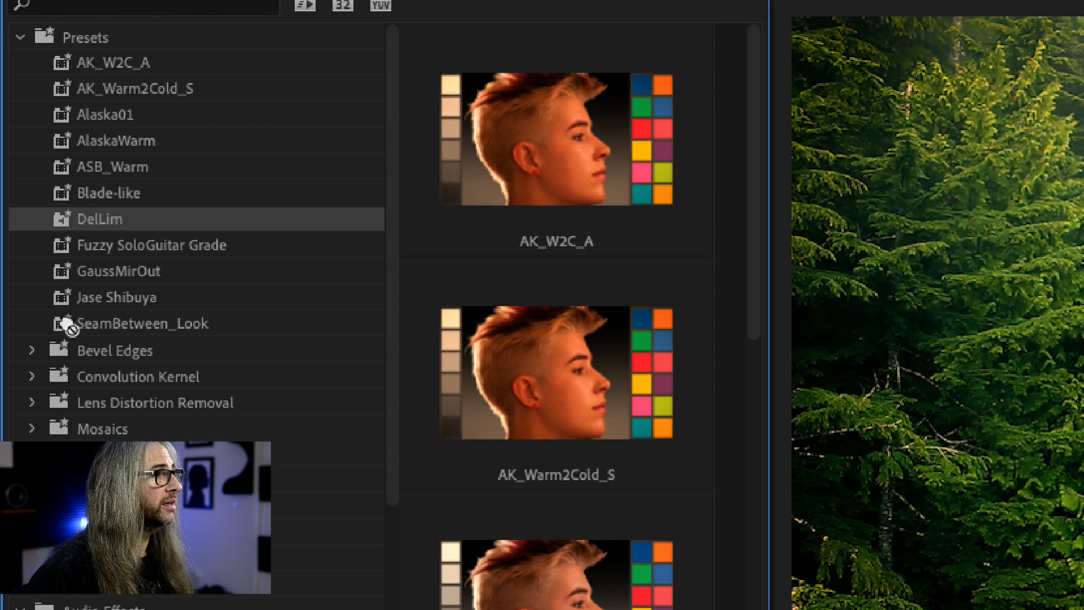
pyautogui.press('Delete')
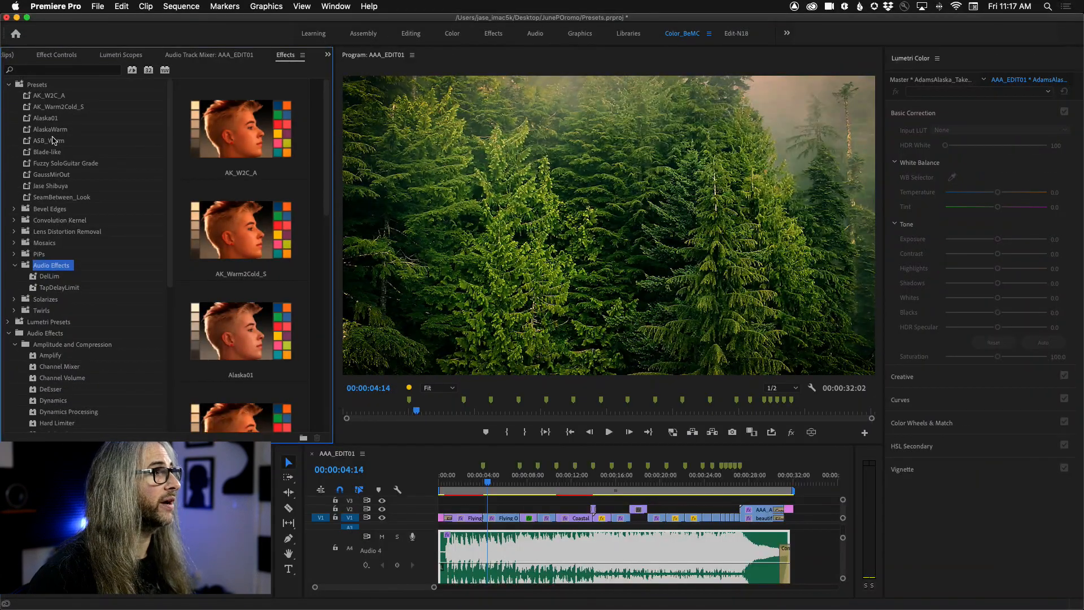
# Step: Create a custom bin in the effects library and name it RandomStuff
pyautogui.click(303, 56)
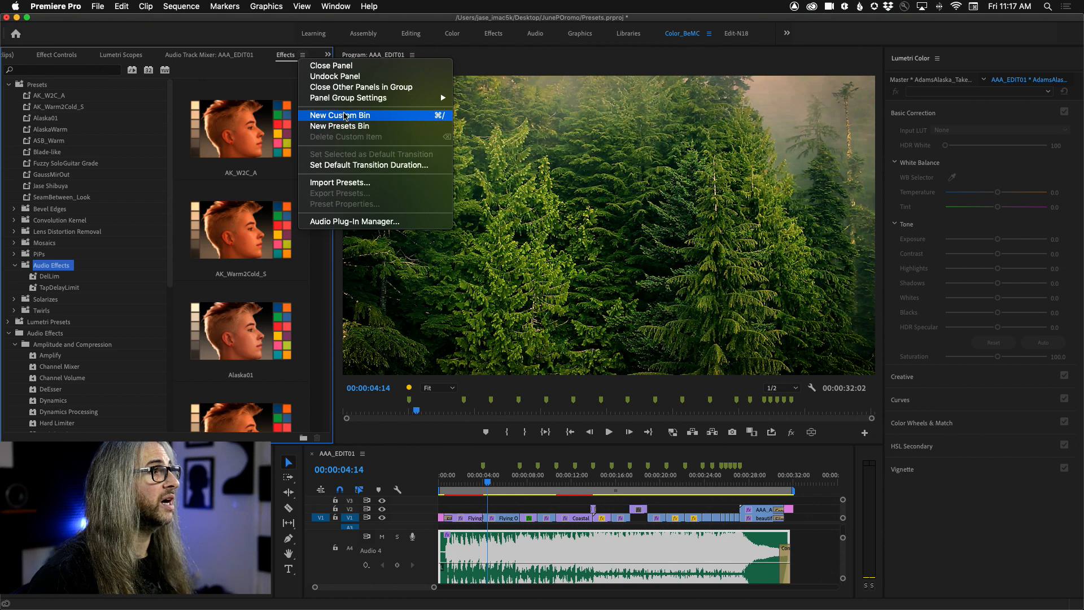
pyautogui.click(345, 116)
pyautogui.click(8, 333)
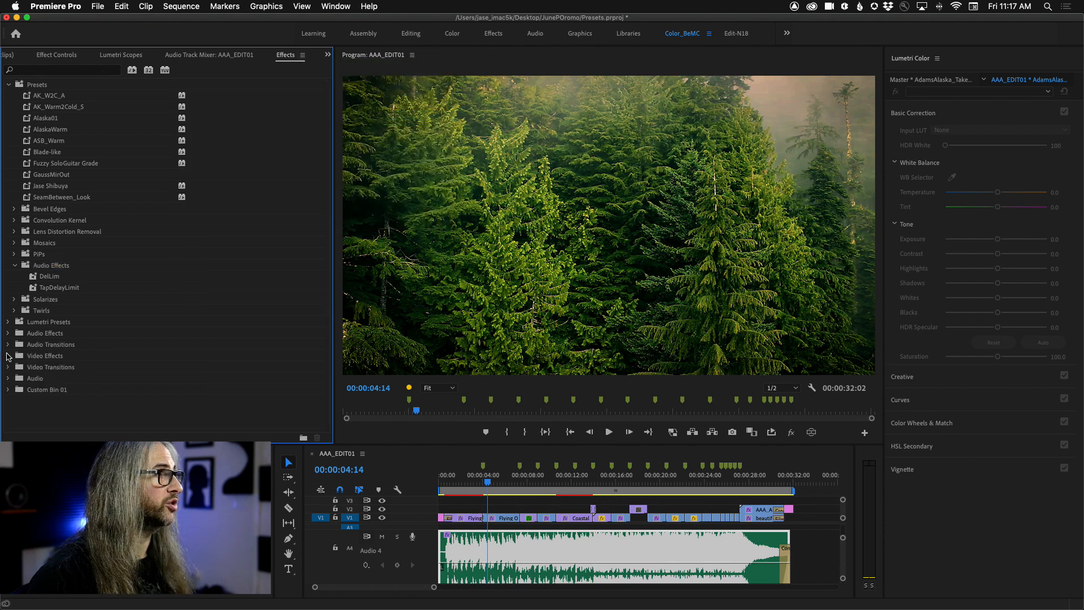
pyautogui.click(56, 389)
pyautogui.click(54, 390)
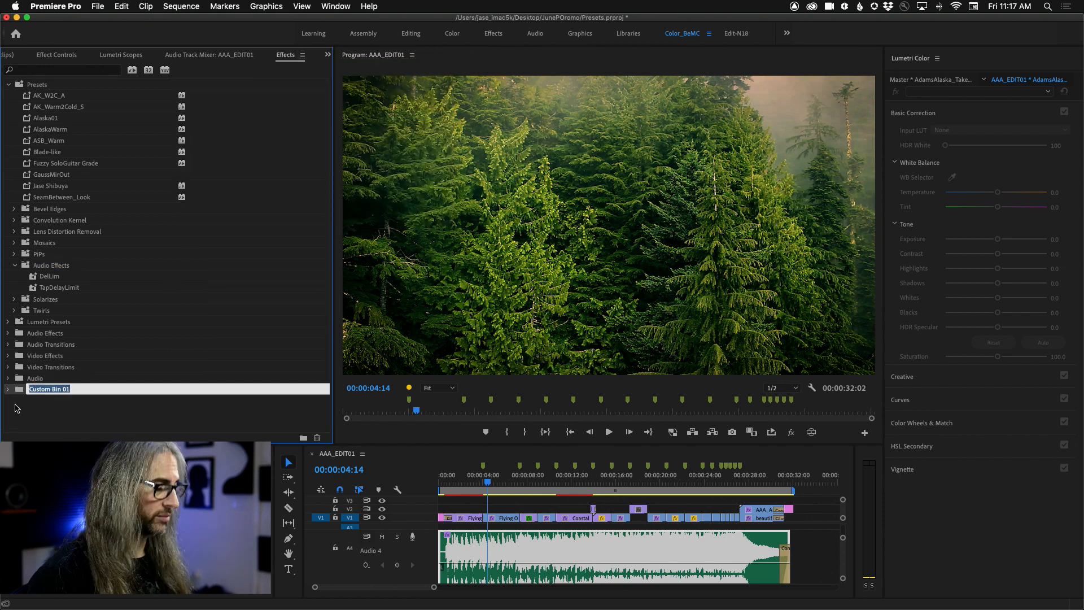
pyautogui.write('RandomStuff')
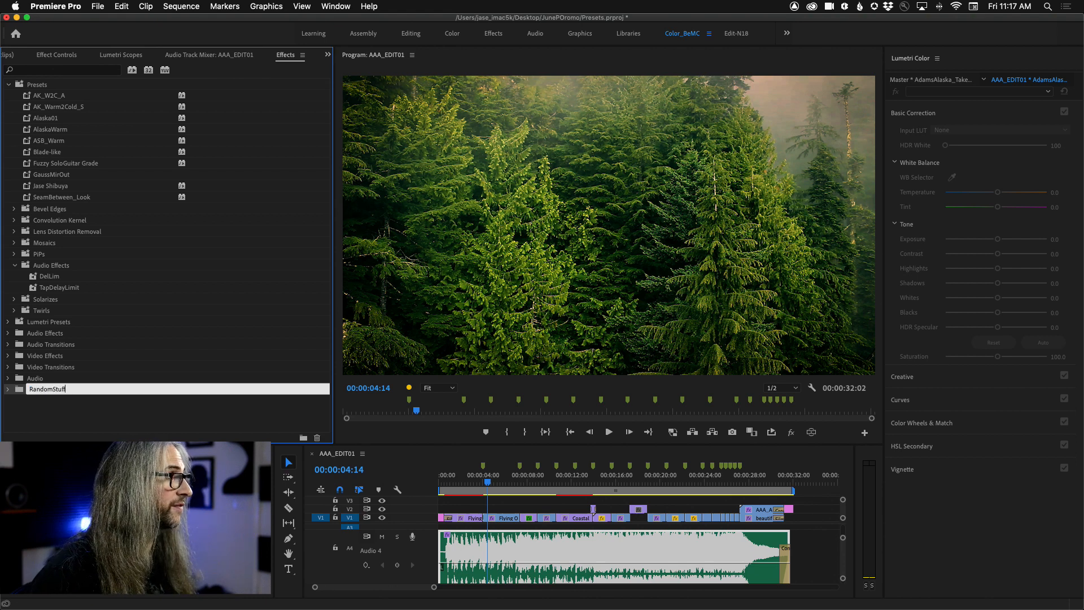
pyautogui.press('Return')
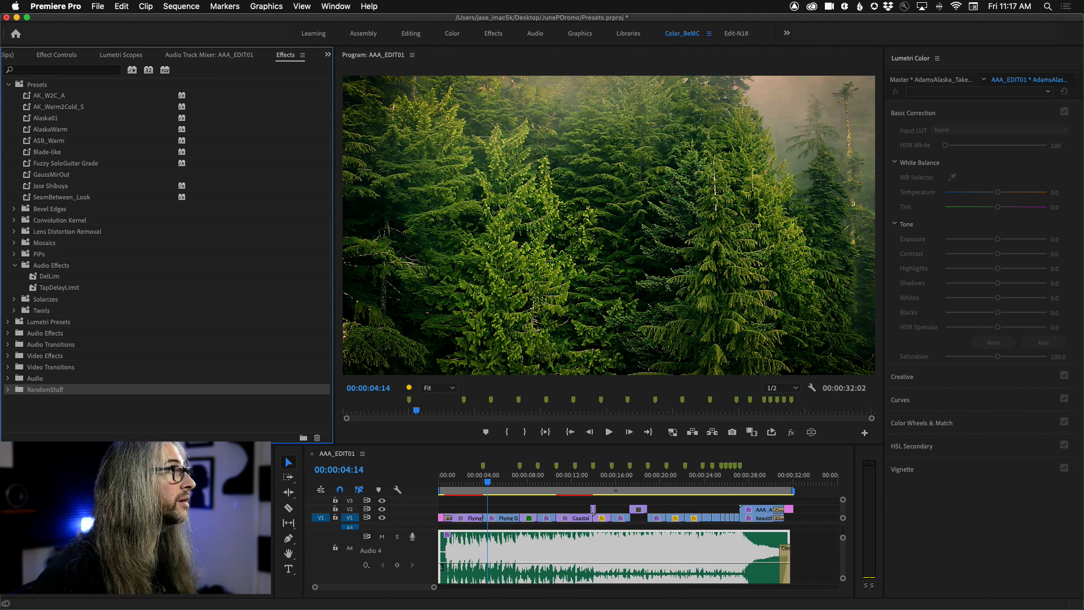
# Step: Add the TapDelayLimit preset to the RandomStuff custom bin and expand the bin
pyautogui.click(34, 288)
pyautogui.click(38, 389)
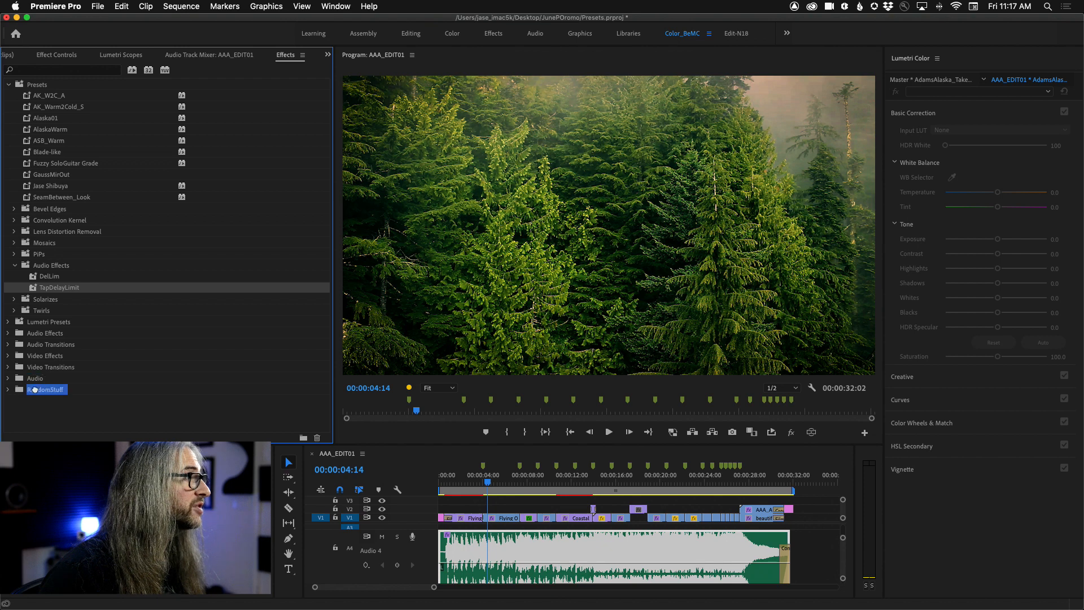
pyautogui.moveTo(20, 390); pyautogui.dragTo(20, 390)
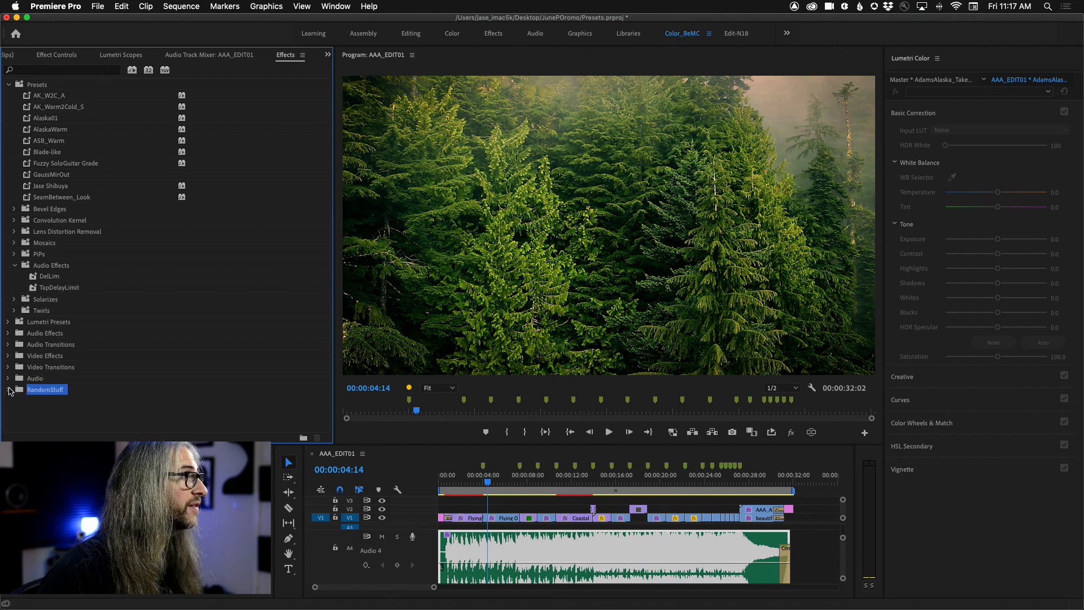
pyautogui.click(7, 390)
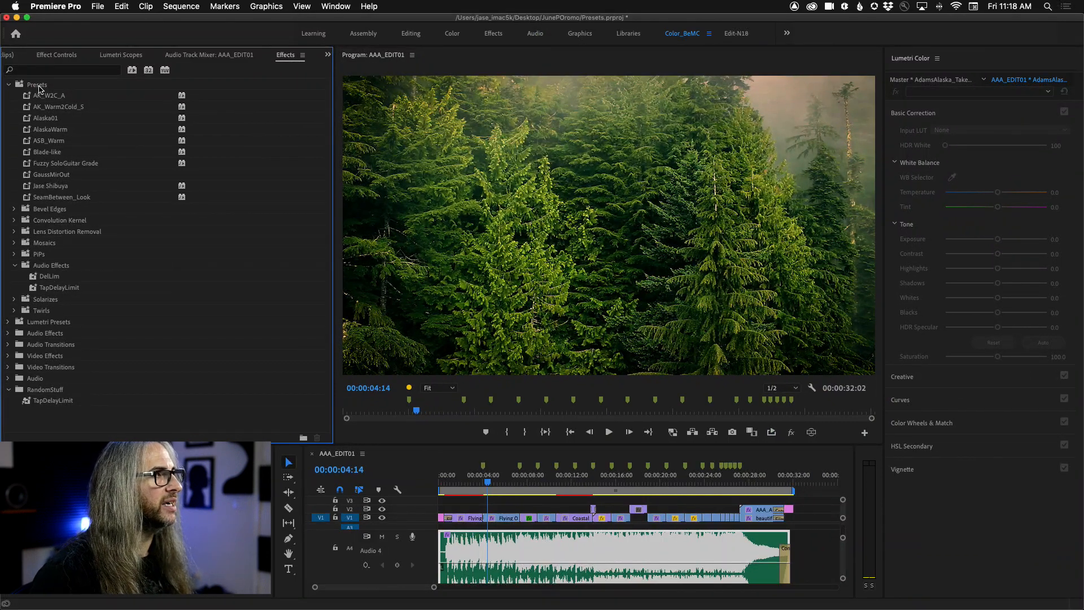
# Step: Collapse the Presets folder, check the contents of the Audio custom bin, and collapse both custom bins
pyautogui.rightClick(39, 88)
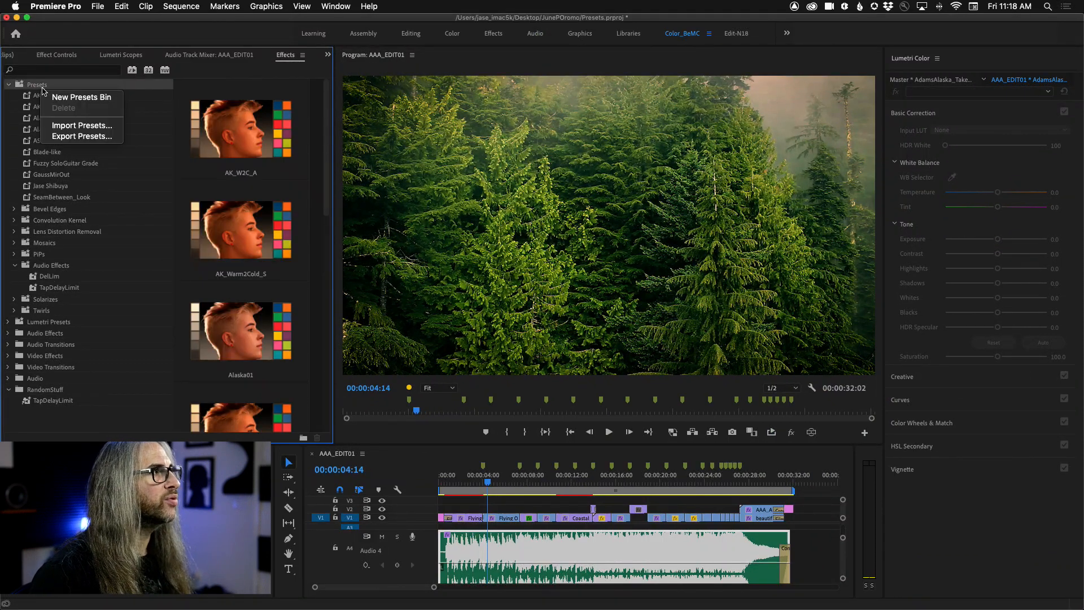
pyautogui.click(8, 86)
pyautogui.click(8, 86)
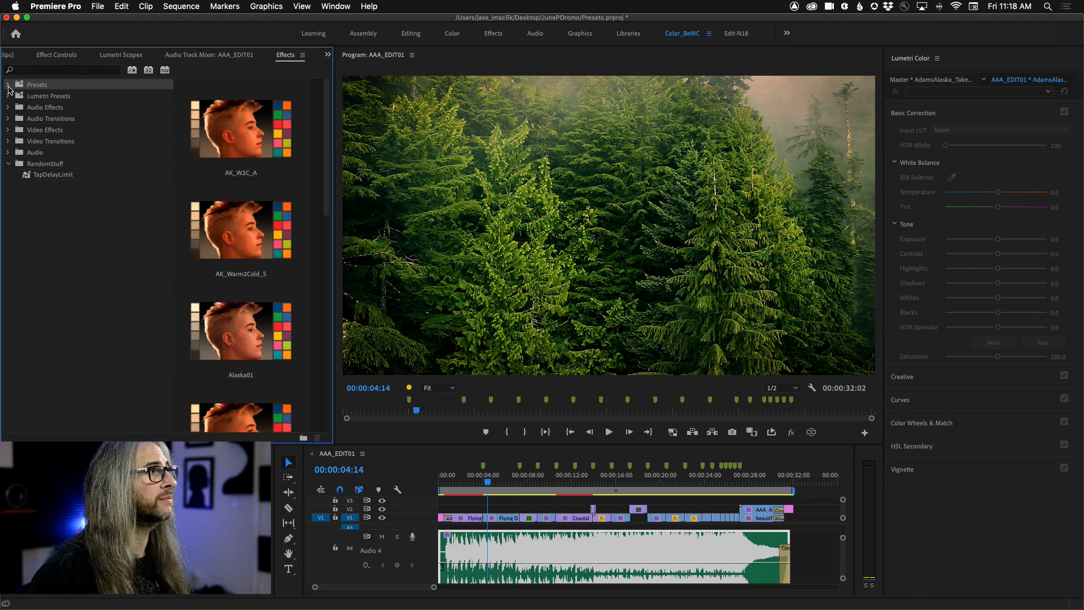
pyautogui.click(8, 153)
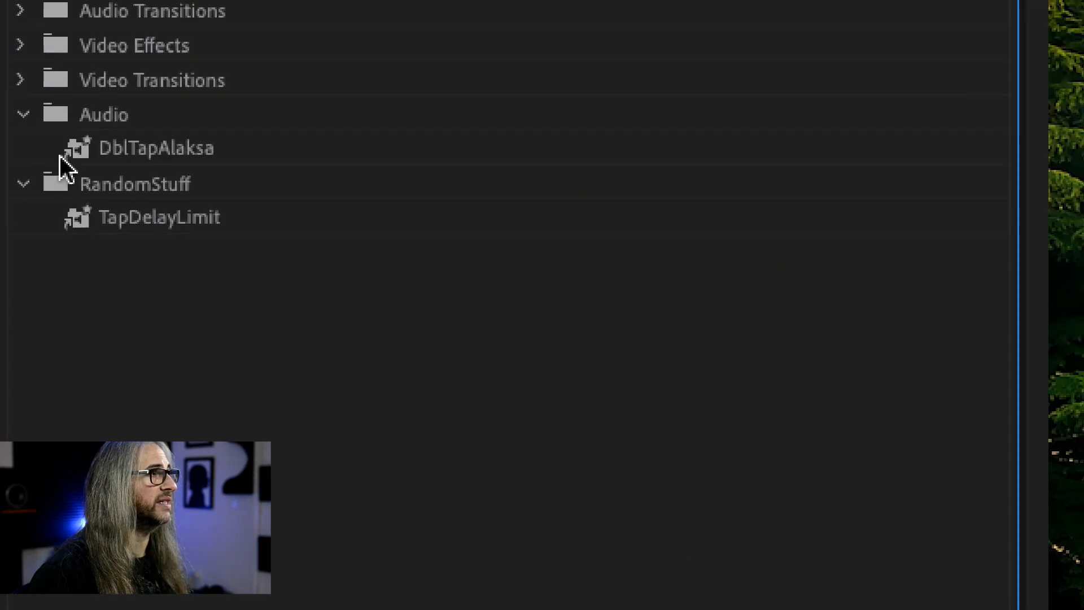
pyautogui.click(23, 115)
pyautogui.click(24, 148)
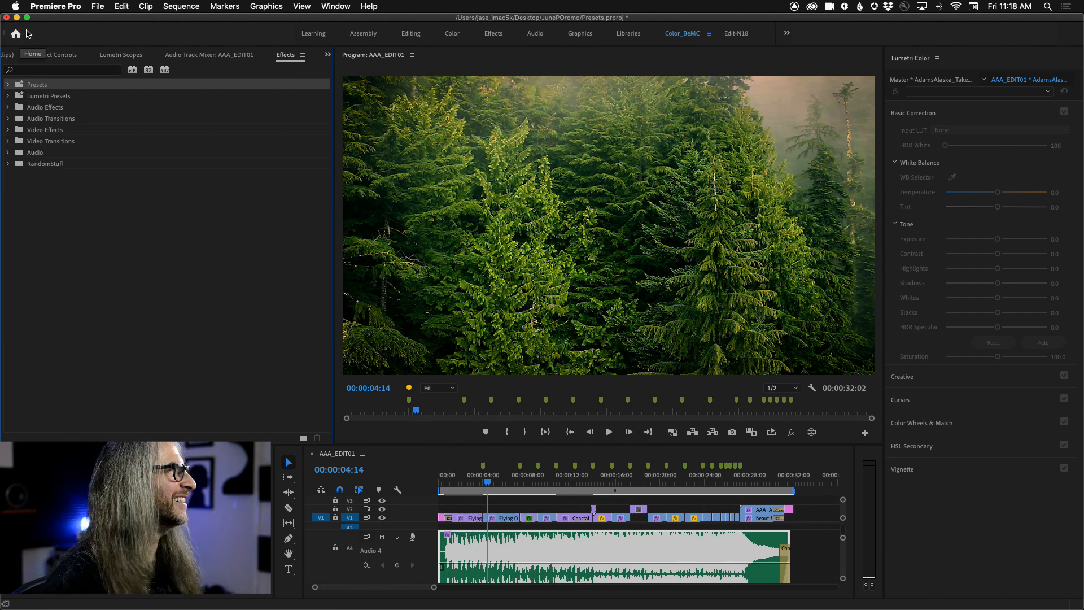
# Step: Turn off the music clip's Tube-modeled Compressor and play the sequence through to the end title
pyautogui.click(54, 55)
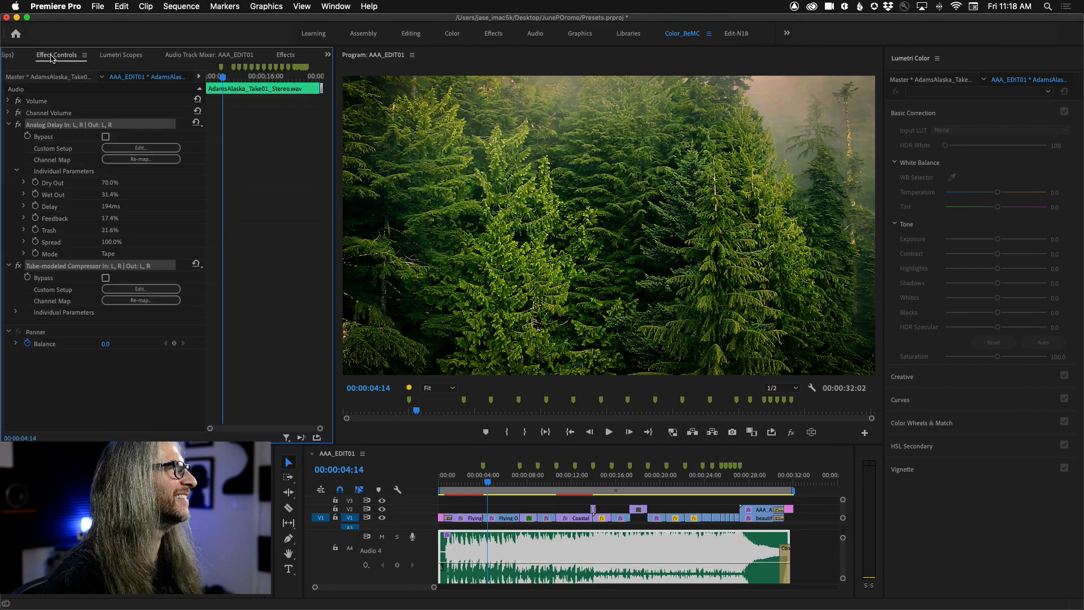
pyautogui.click(18, 266)
pyautogui.press('space')
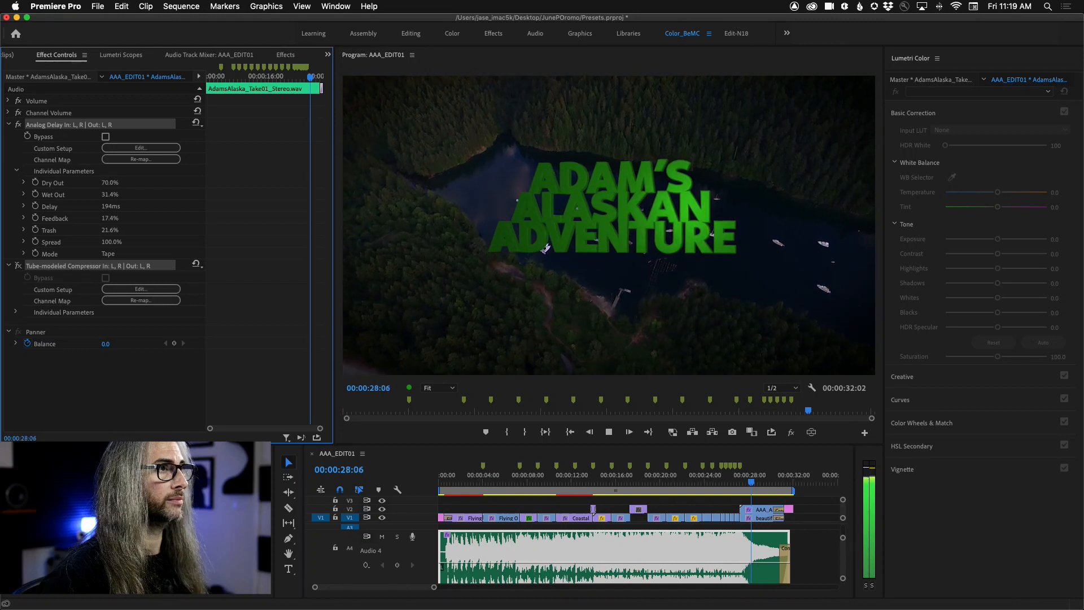
pyautogui.press('space')
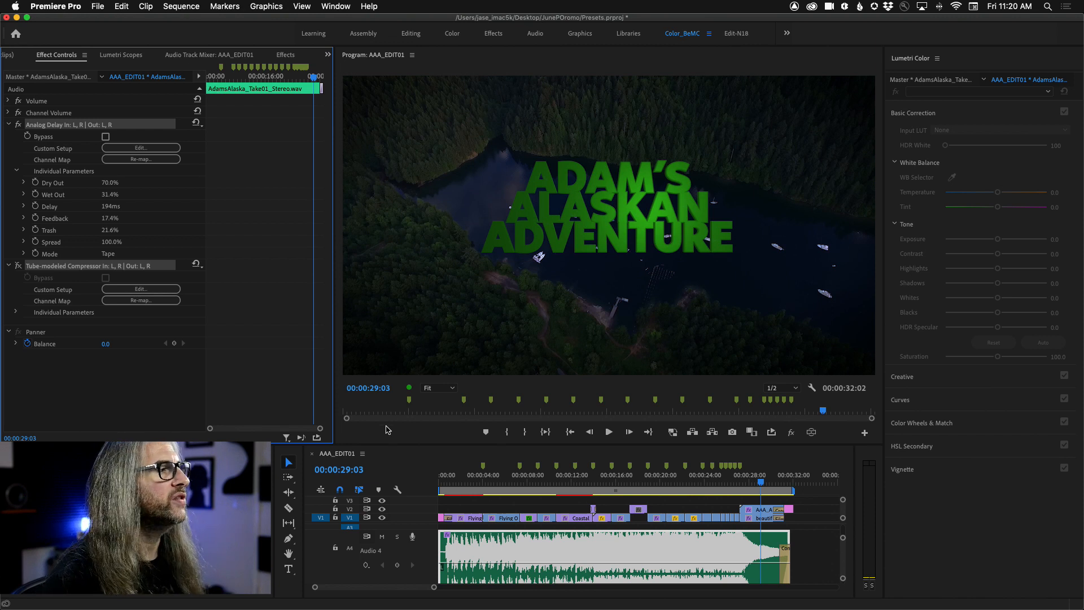
# Step: Open the media export settings for the AAA_EDIT01 sequence
pyautogui.click(342, 458)
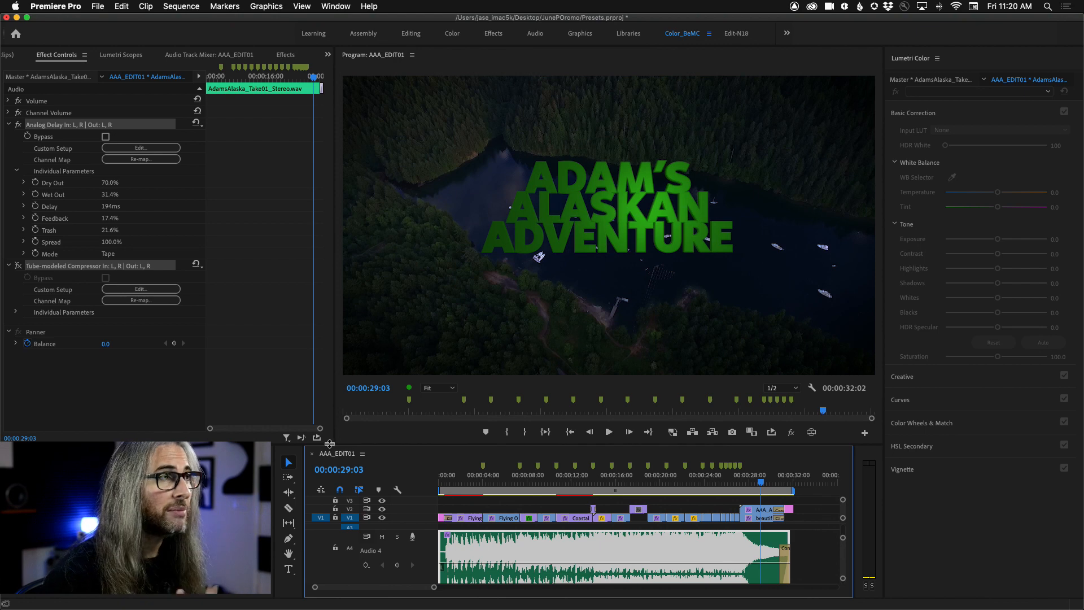
pyautogui.click(98, 7)
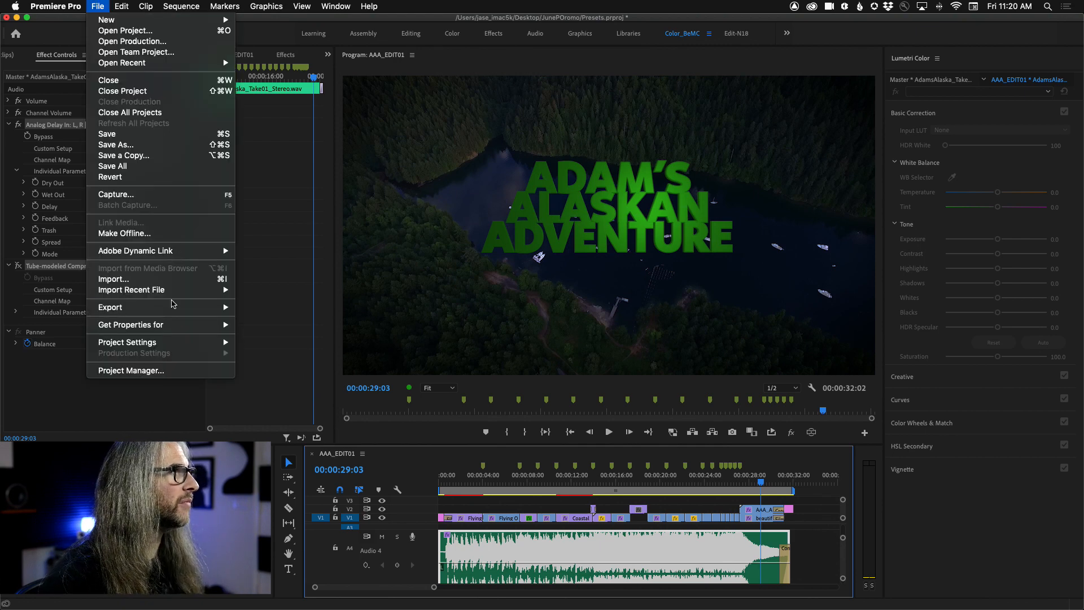
pyautogui.moveTo(172, 307)
pyautogui.click(276, 312)
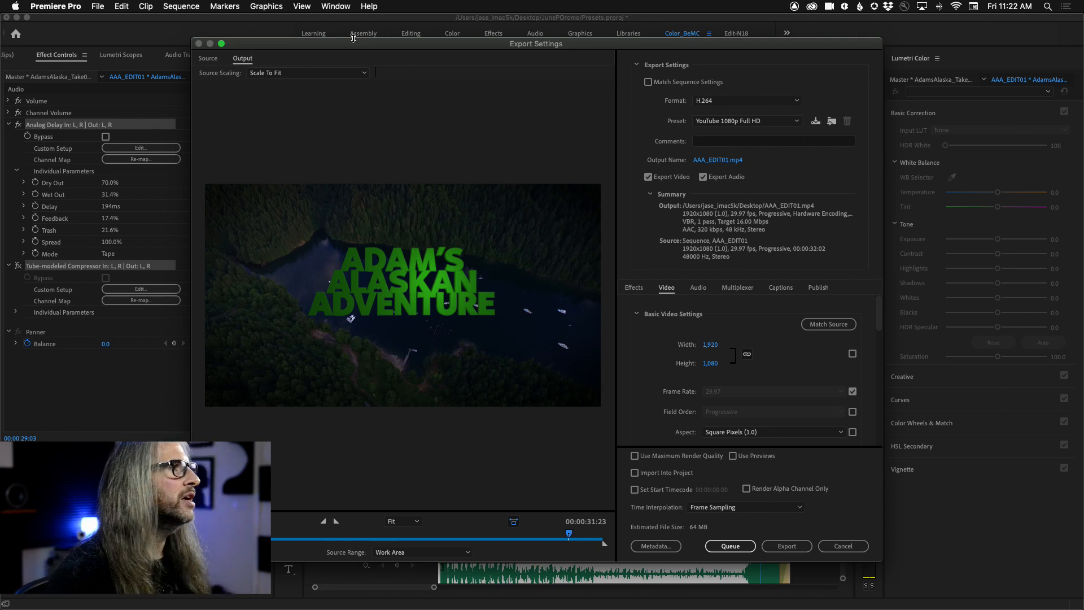
# Step: Examine the publishing destinations in the export settings, down to the YouTube options
pyautogui.moveTo(359, 48); pyautogui.dragTo(356, 32)
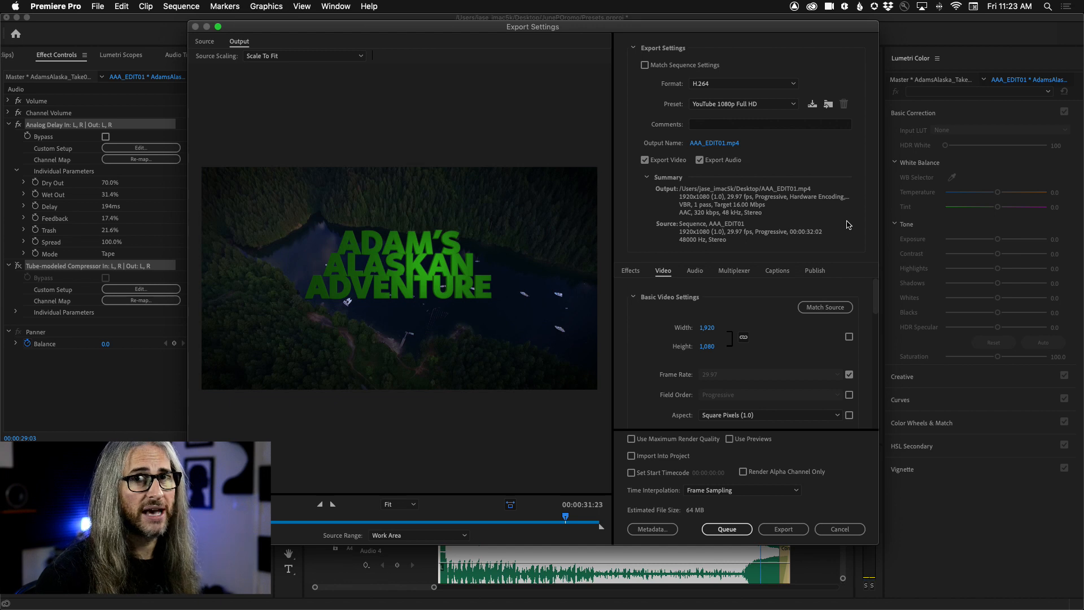
pyautogui.click(815, 272)
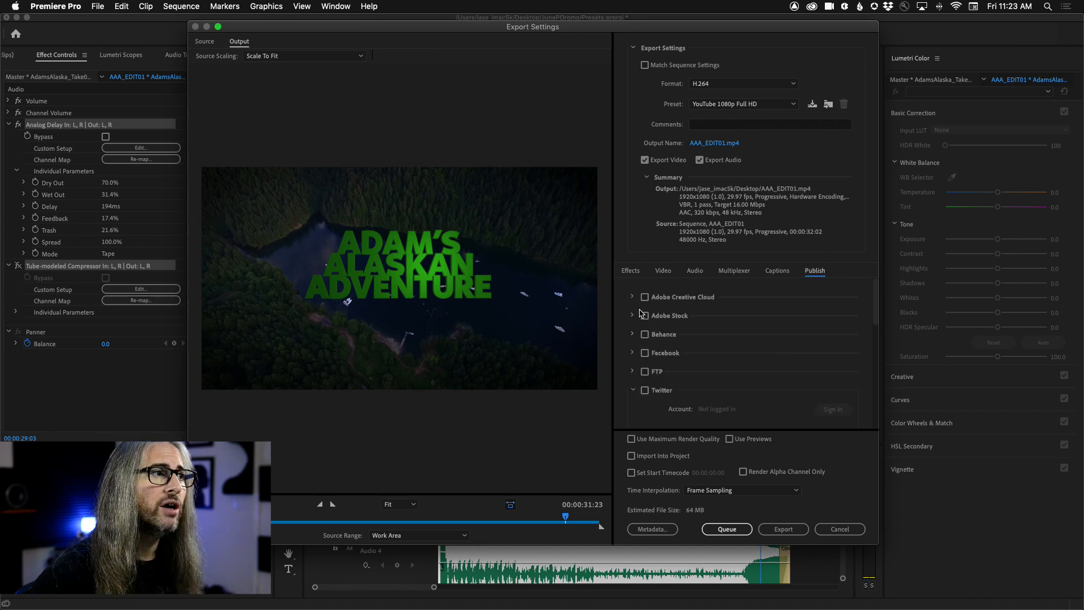
pyautogui.moveTo(874, 324); pyautogui.dragTo(877, 385)
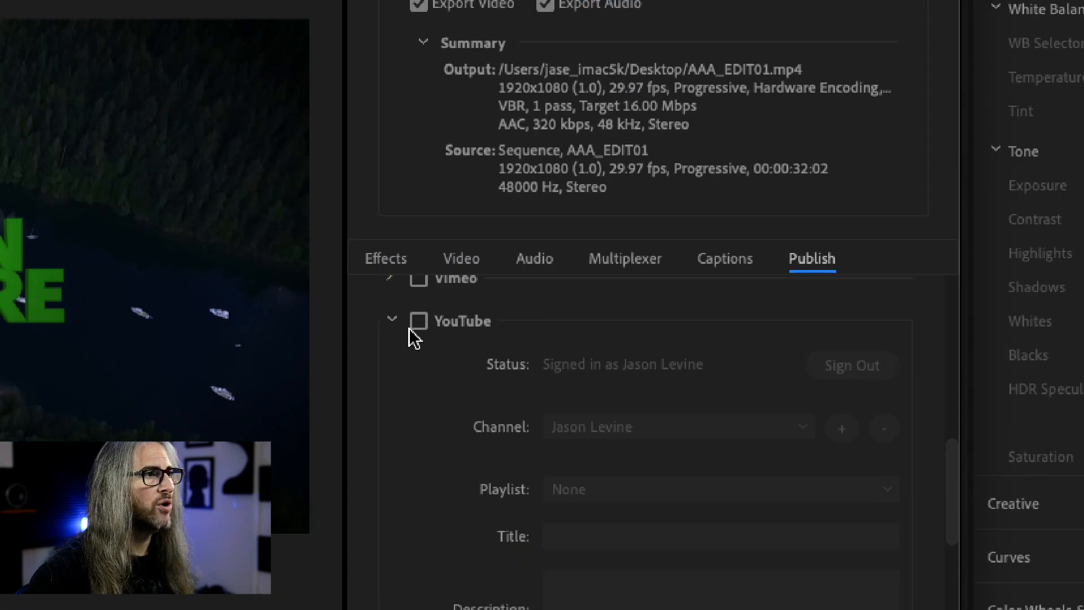
# Step: Enable YouTube publishing and examine its playlist choices, privacy, tags, and custom thumbnail options
pyautogui.click(644, 298)
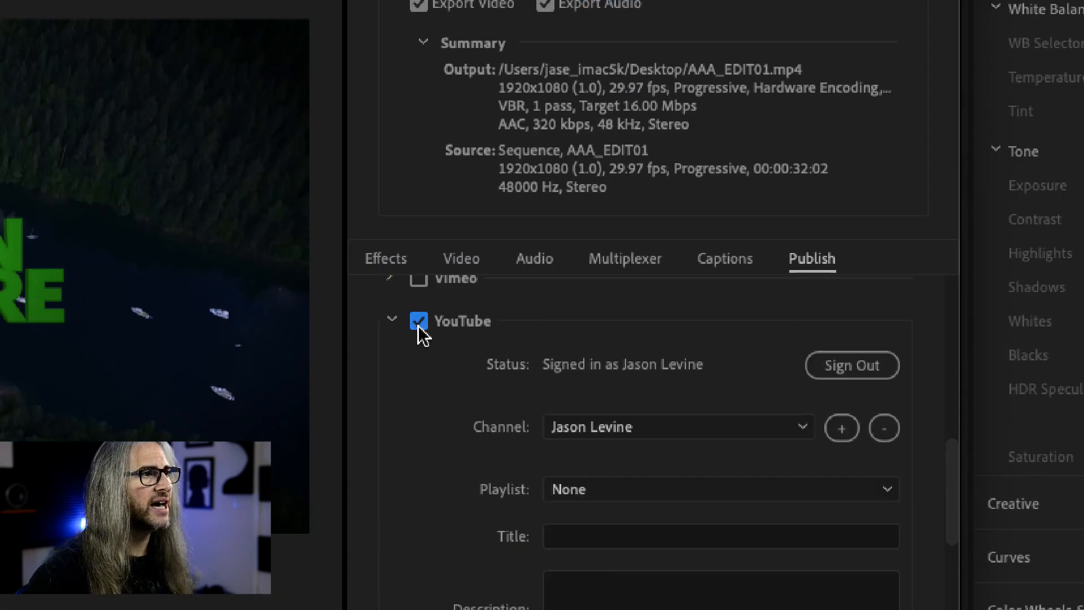
pyautogui.moveTo(953, 475); pyautogui.dragTo(953, 510)
pyautogui.click(845, 390)
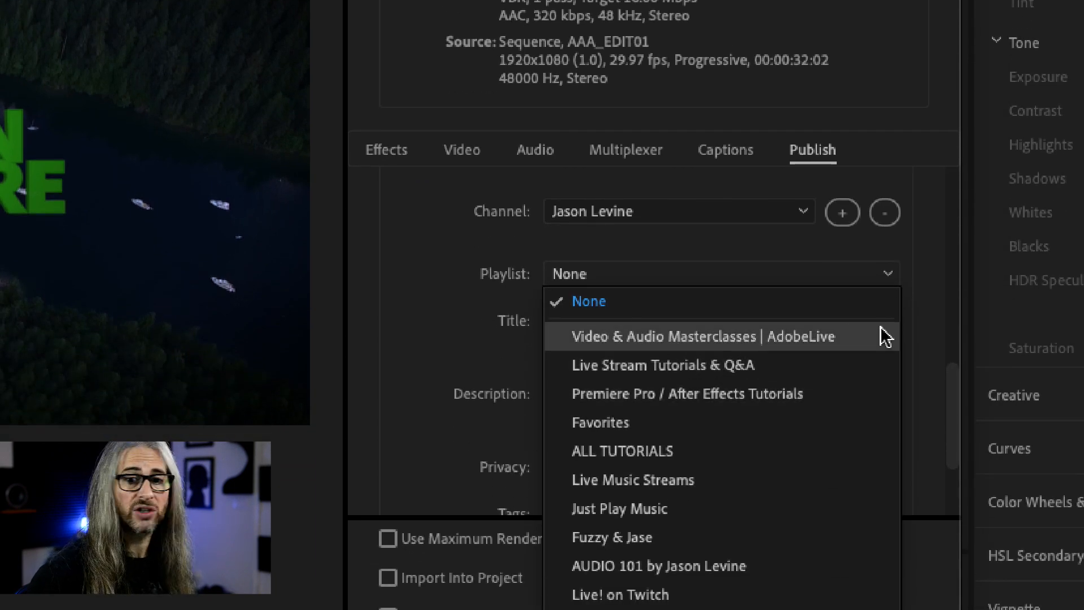
pyautogui.click(452, 317)
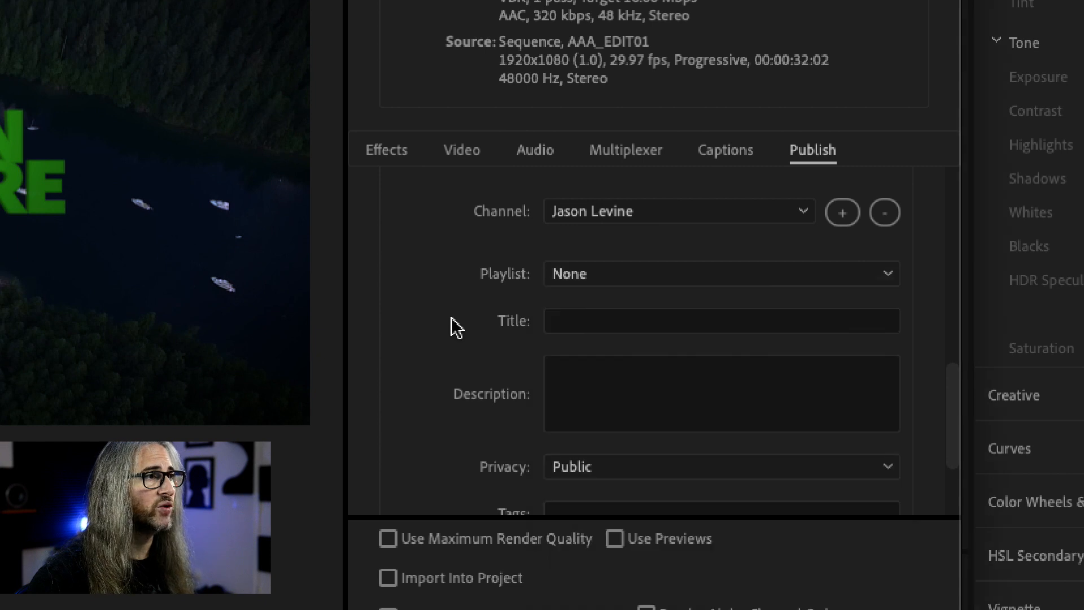
pyautogui.moveTo(948, 390); pyautogui.dragTo(954, 477)
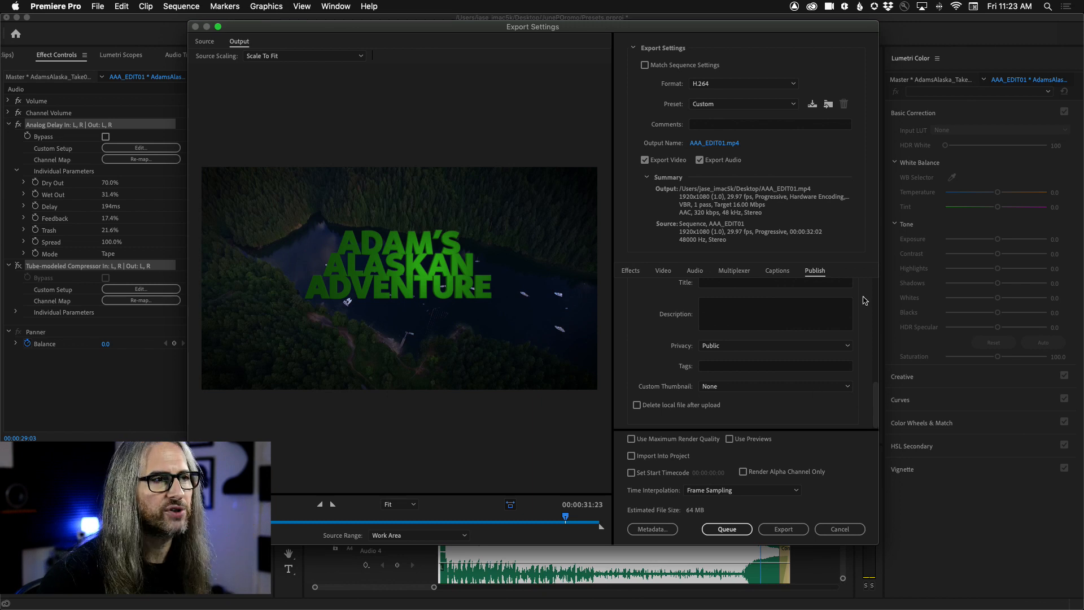
pyautogui.scroll(-4, 878, 296)
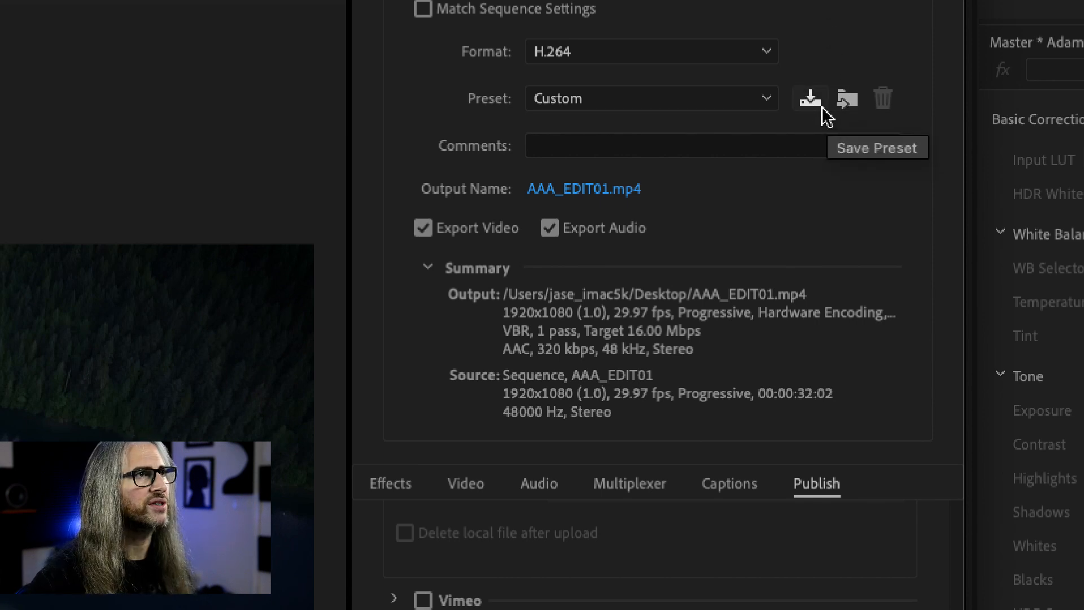
# Step: Start saving the export settings as a preset named "Copy of YouTube 1080p with Publishing Settings"
pyautogui.click(813, 102)
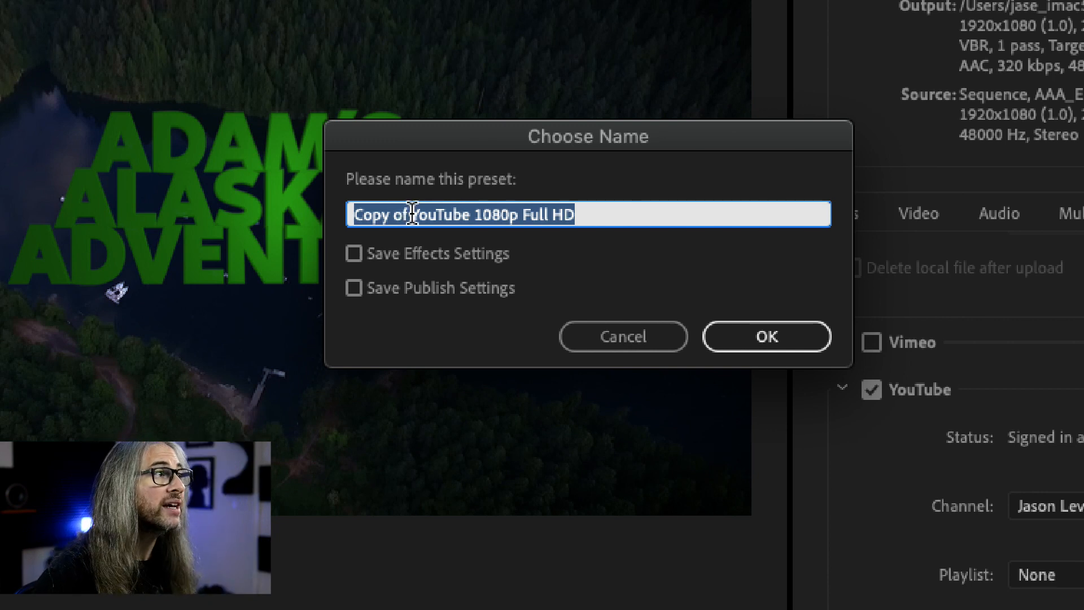
pyautogui.moveTo(517, 215); pyautogui.dragTo(643, 220)
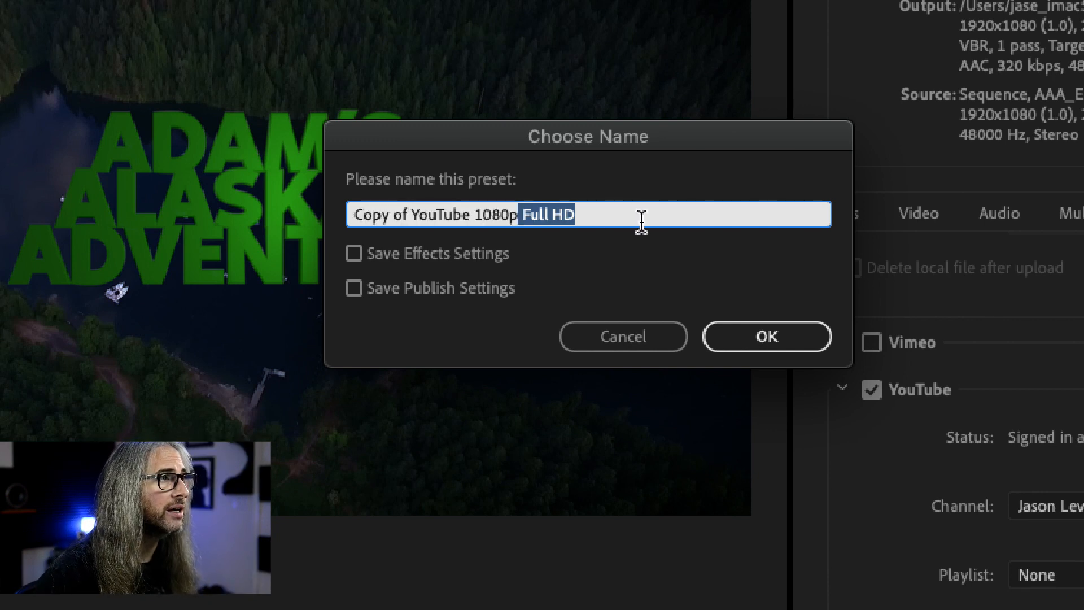
pyautogui.press('BackSpace')
pyautogui.write('with Piu')
pyautogui.press('BackSpace')
pyautogui.press('BackSpace')
pyautogui.write('ublishing Settings')
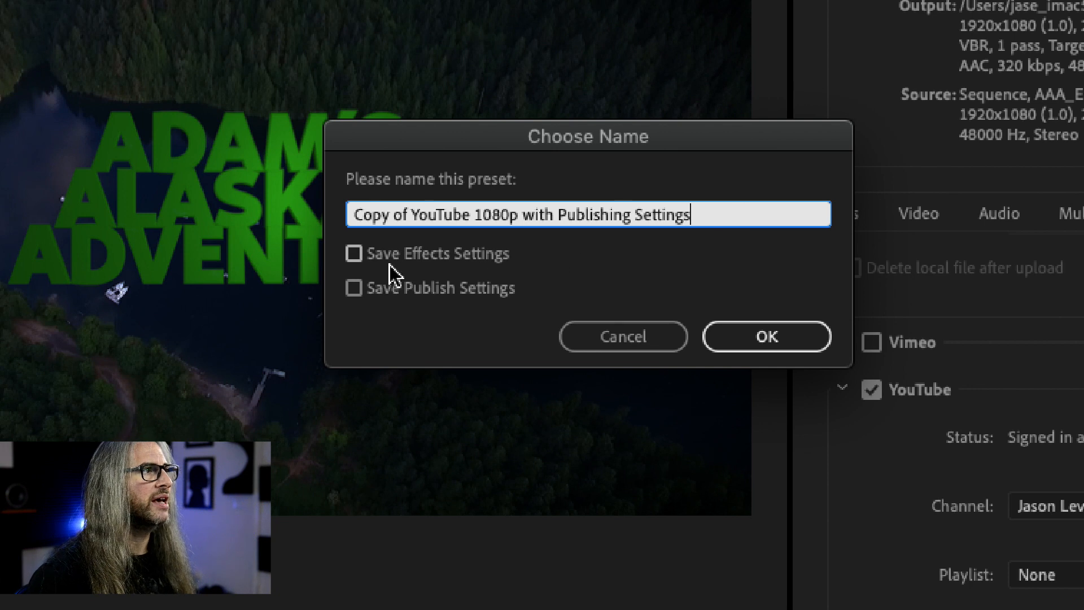
# Step: Try including the publish and effects settings in the new preset, uncheck effects settings, and cancel saving it
pyautogui.click(354, 289)
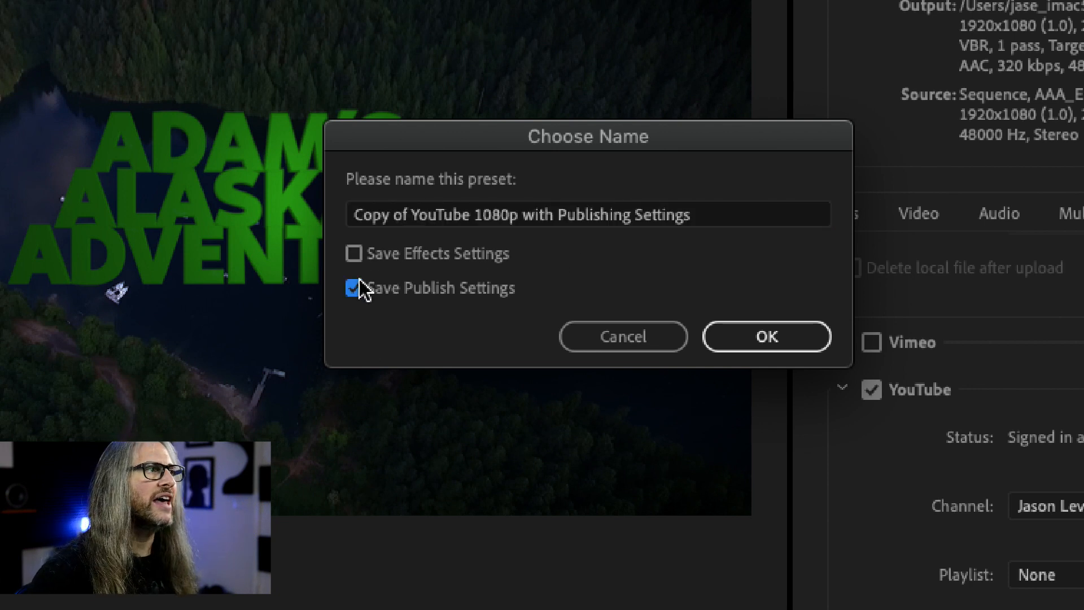
pyautogui.click(354, 254)
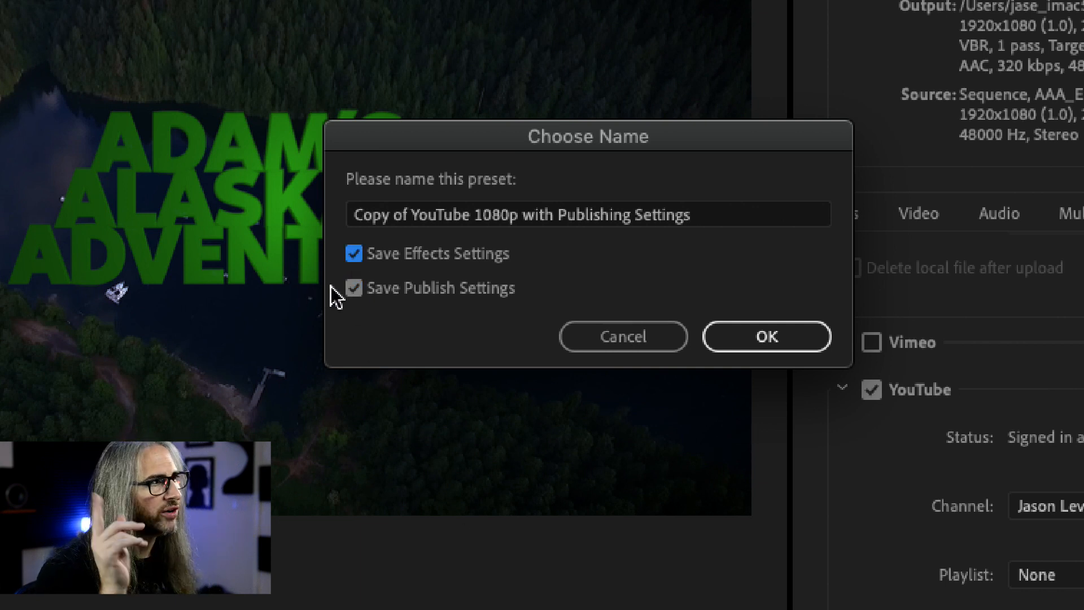
pyautogui.click(355, 255)
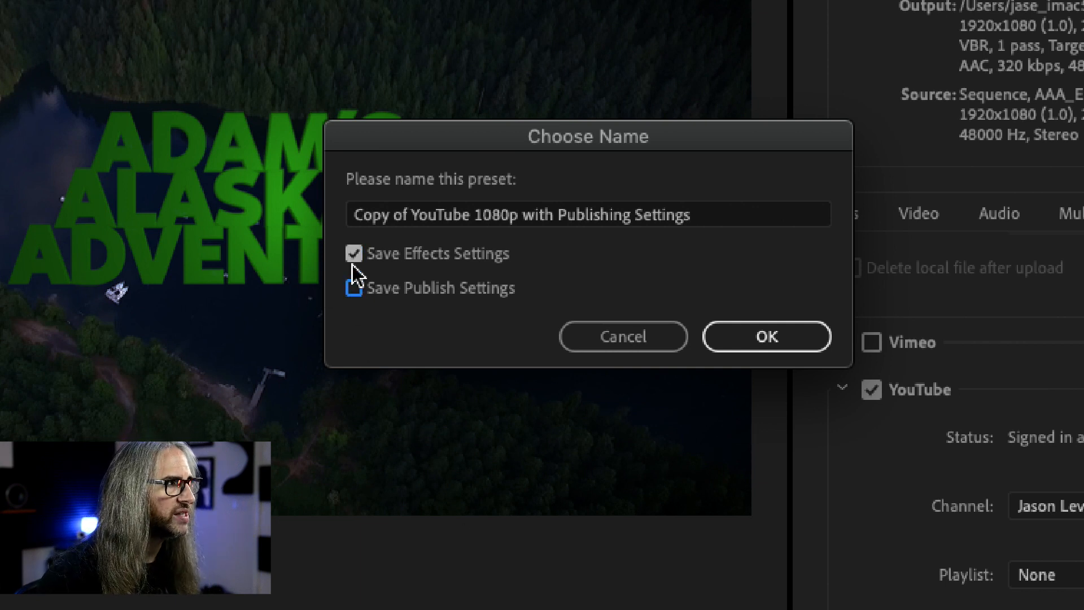
pyautogui.click(596, 337)
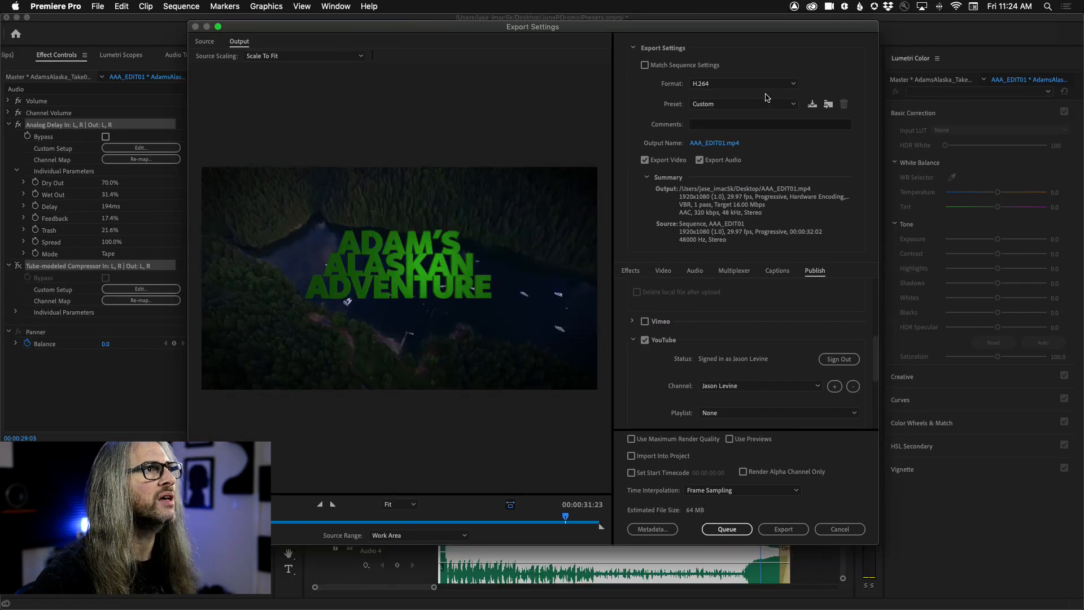
# Step: Load the export preset 1080p Export for Social (YT+Vimeo), and replace it with YouTube 2160p 4K Ultra HD PublishToStock
pyautogui.click(786, 105)
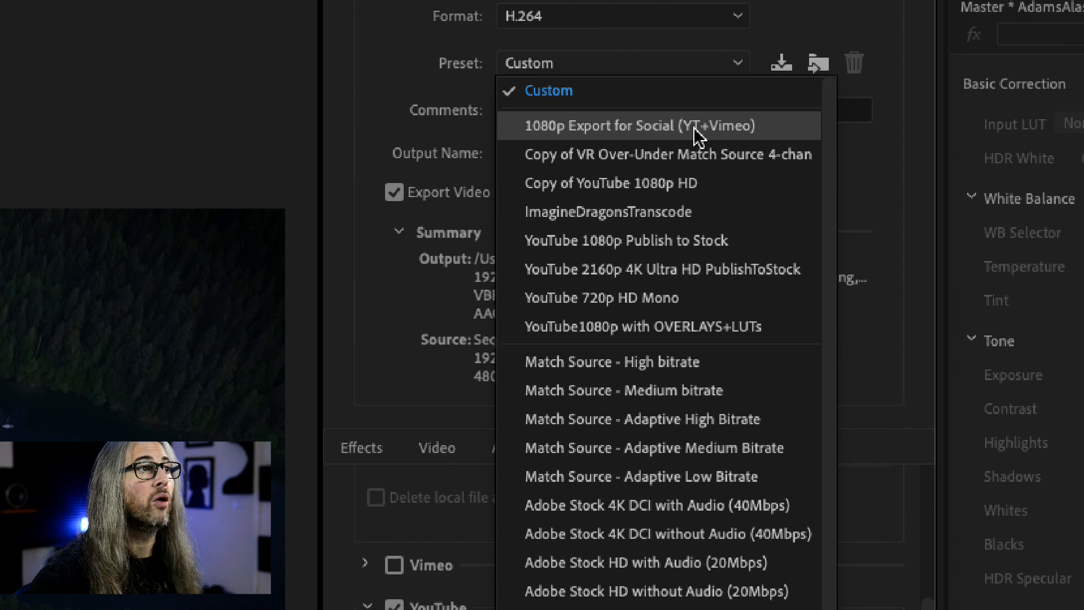
pyautogui.click(766, 133)
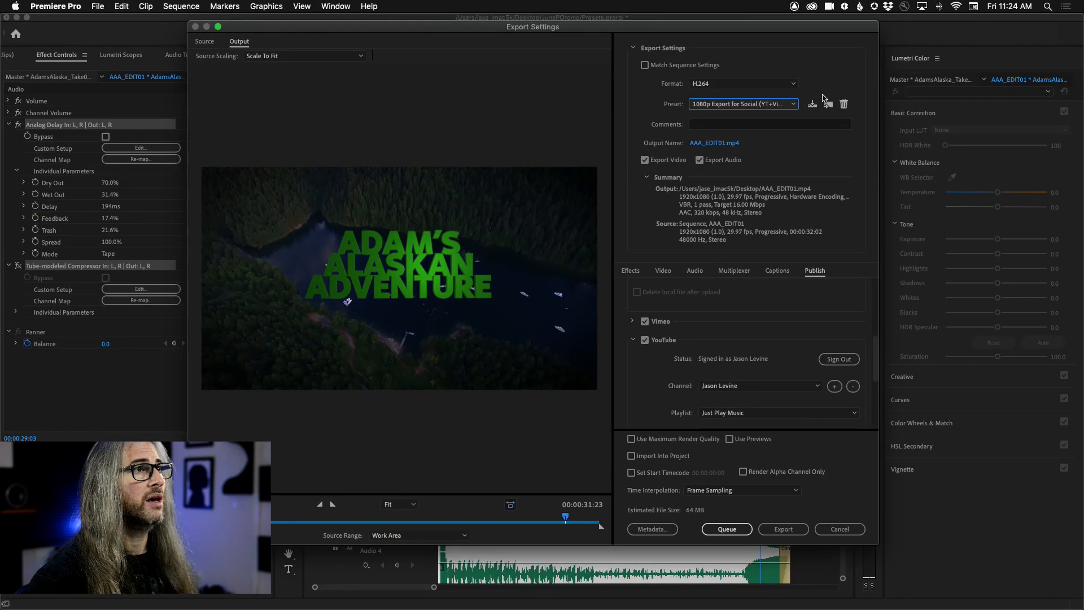
pyautogui.click(791, 104)
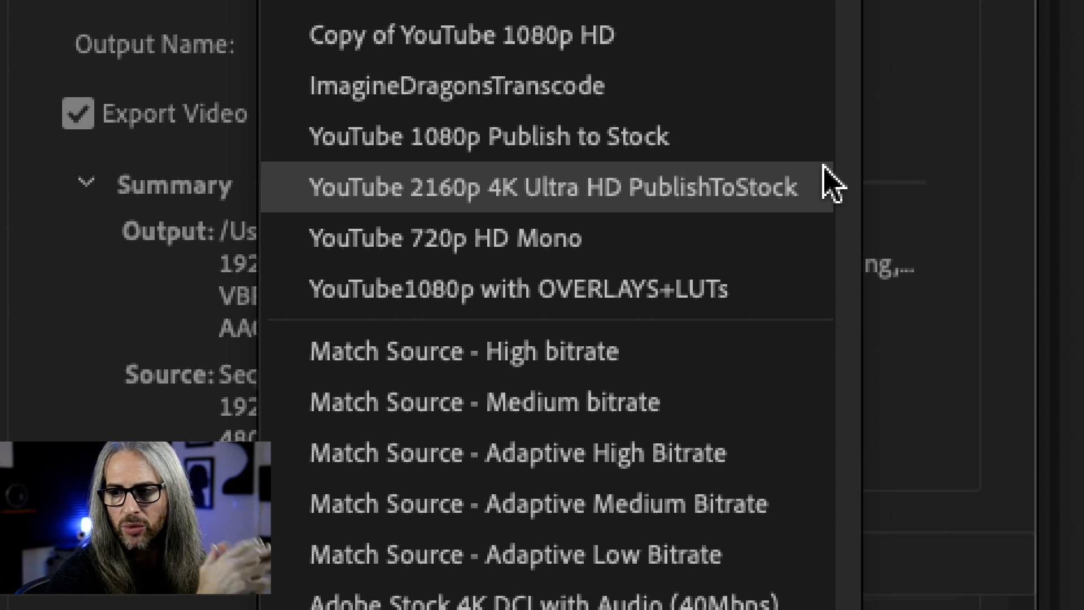
pyautogui.click(783, 187)
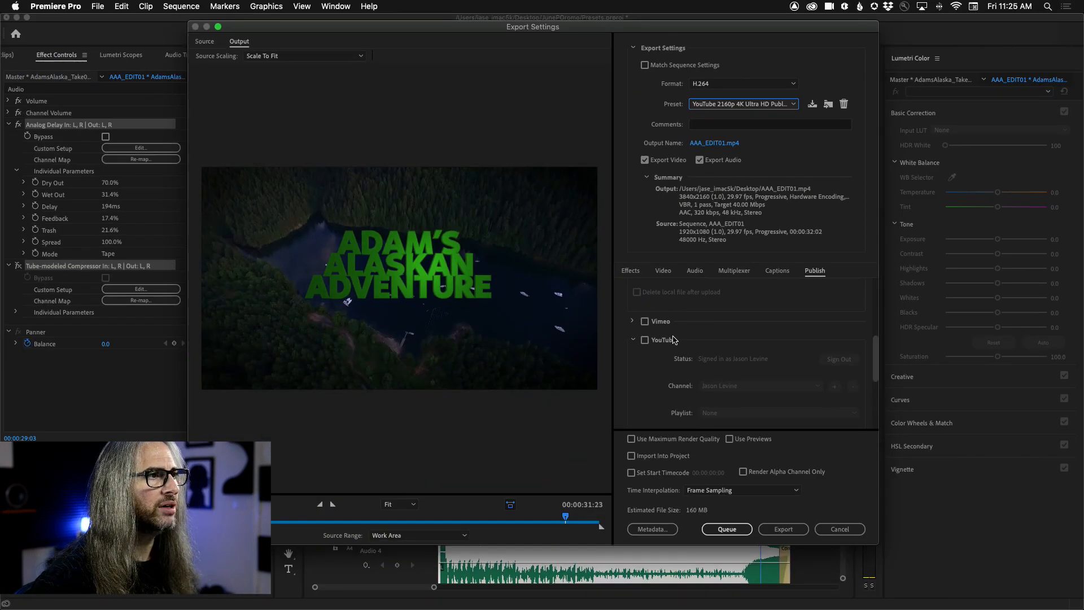
# Step: Collapse the YouTube publishing options and expand the Adobe Stock options to check its account
pyautogui.click(632, 341)
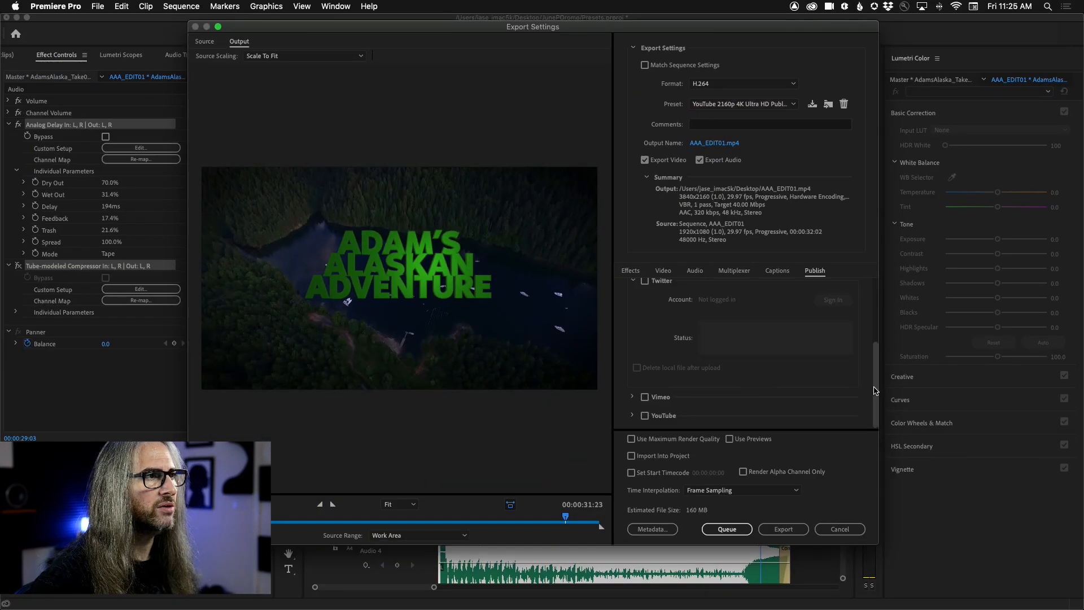
pyautogui.scroll(3, 877, 342)
pyautogui.scroll(5, 877, 343)
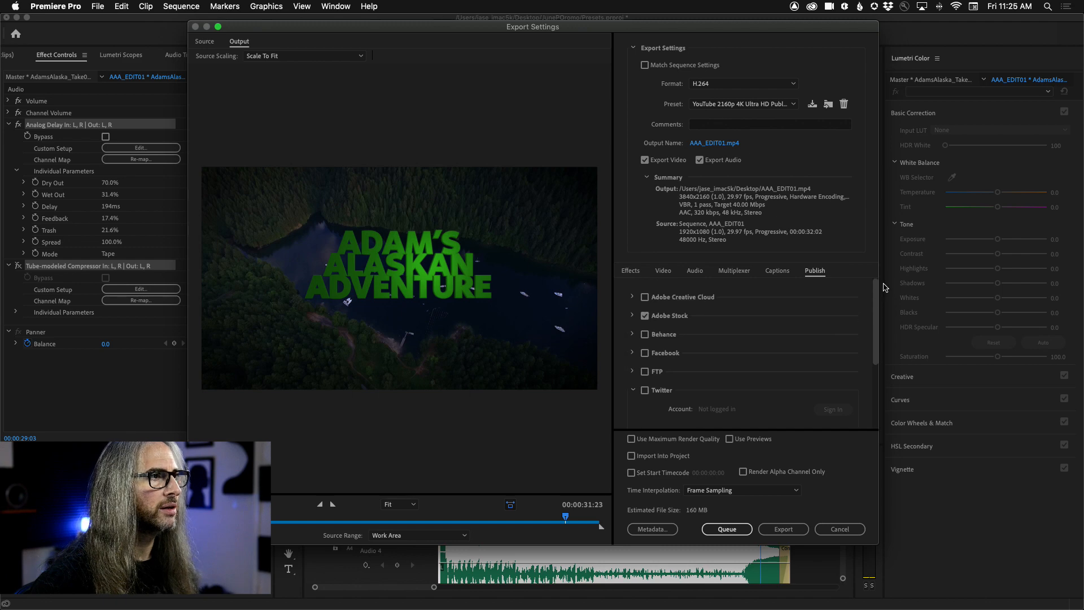
pyautogui.click(633, 316)
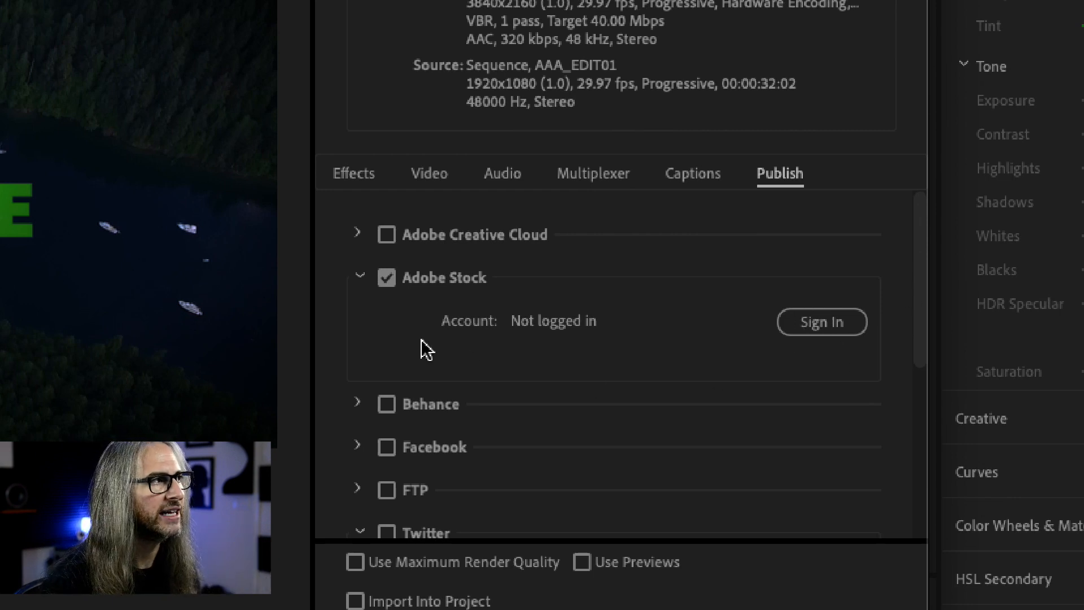
# Step: Enable the Lumetri Look / LUT export effect and move the preview to the dirt road shot
pyautogui.click(361, 178)
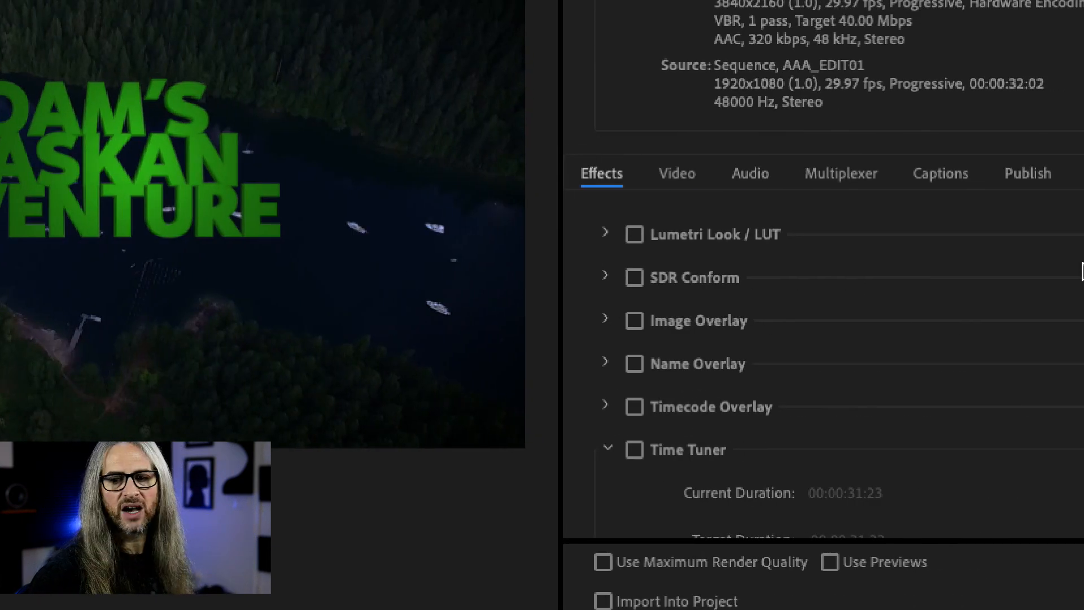
pyautogui.click(606, 236)
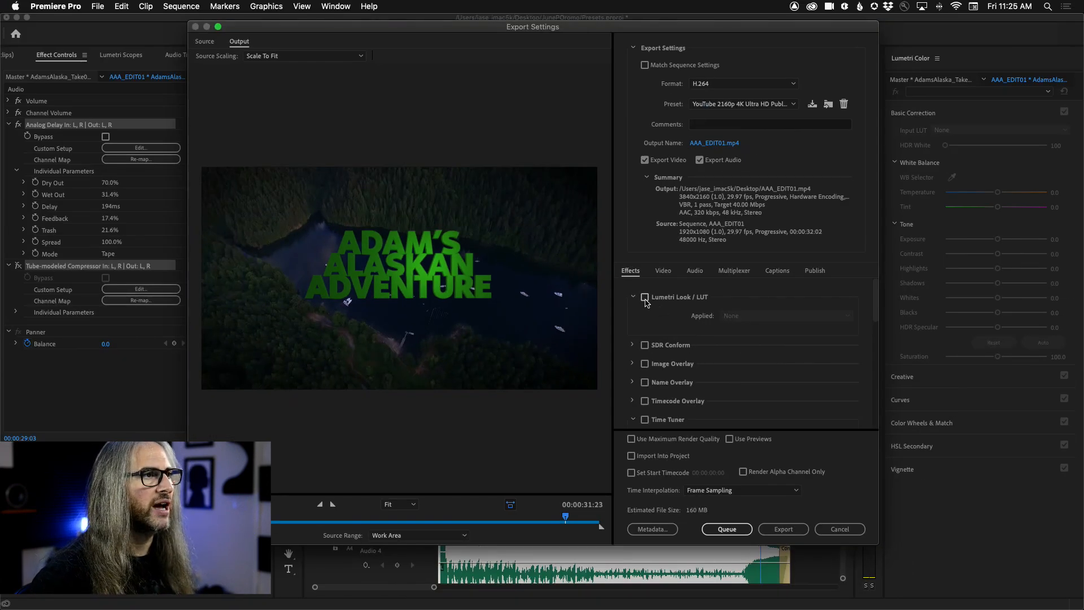
pyautogui.click(645, 297)
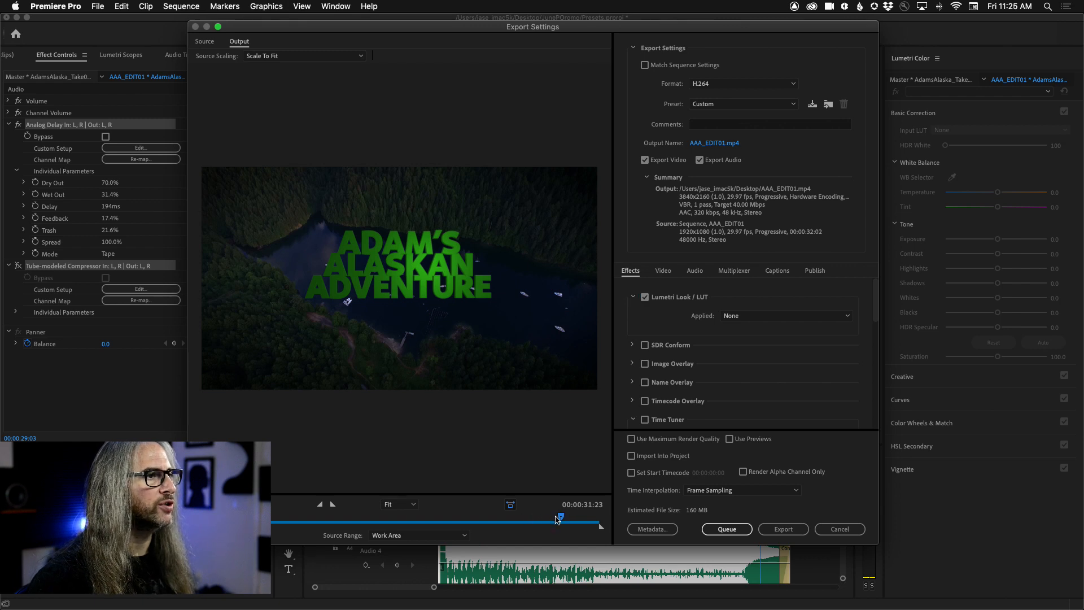
pyautogui.moveTo(558, 519); pyautogui.dragTo(556, 520)
pyautogui.click(489, 520)
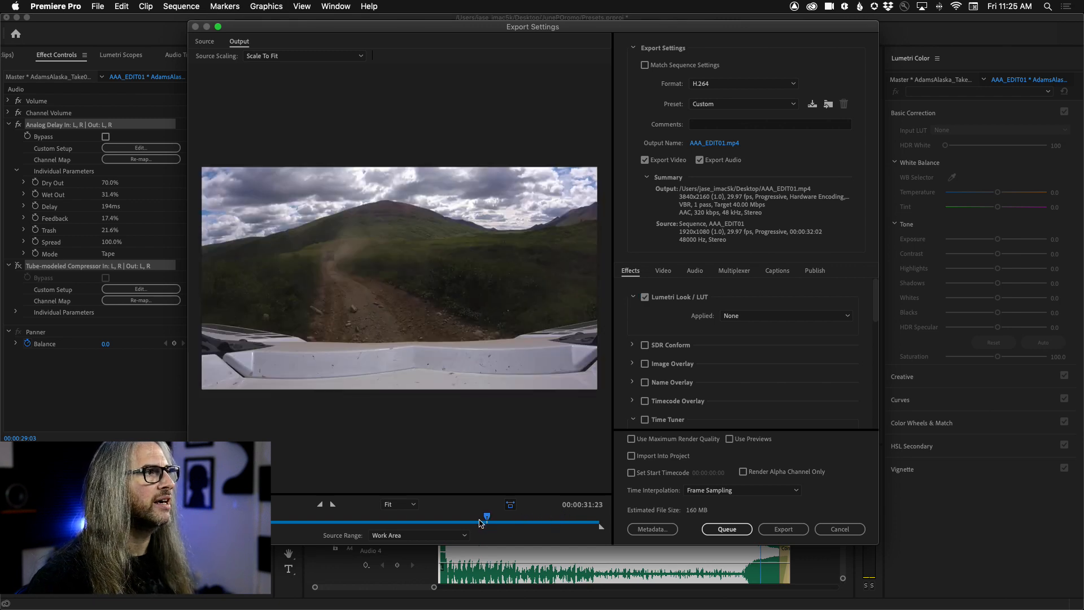
# Step: Apply the SL GOLD ORANGE look as the export's Lumetri Look / LUT
pyautogui.click(760, 317)
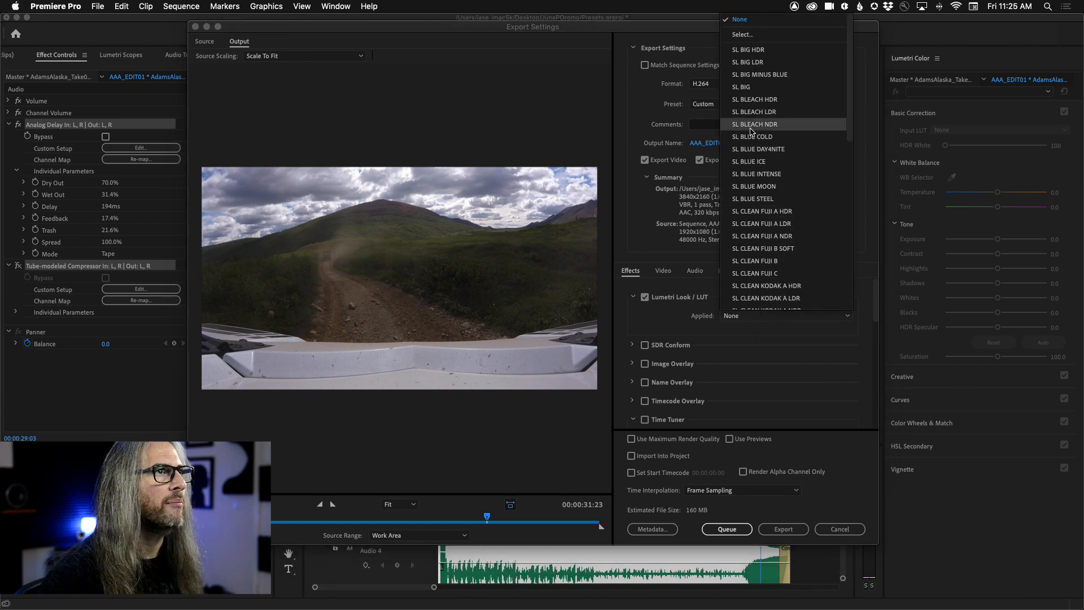
pyautogui.scroll(-10, 768, 202)
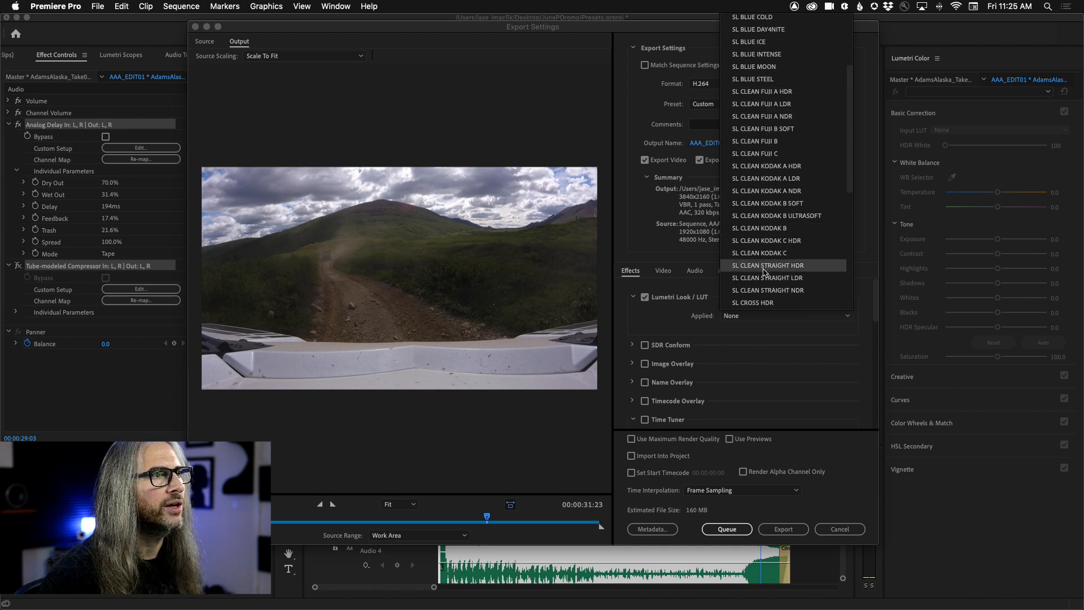
pyautogui.scroll(-5, 767, 277)
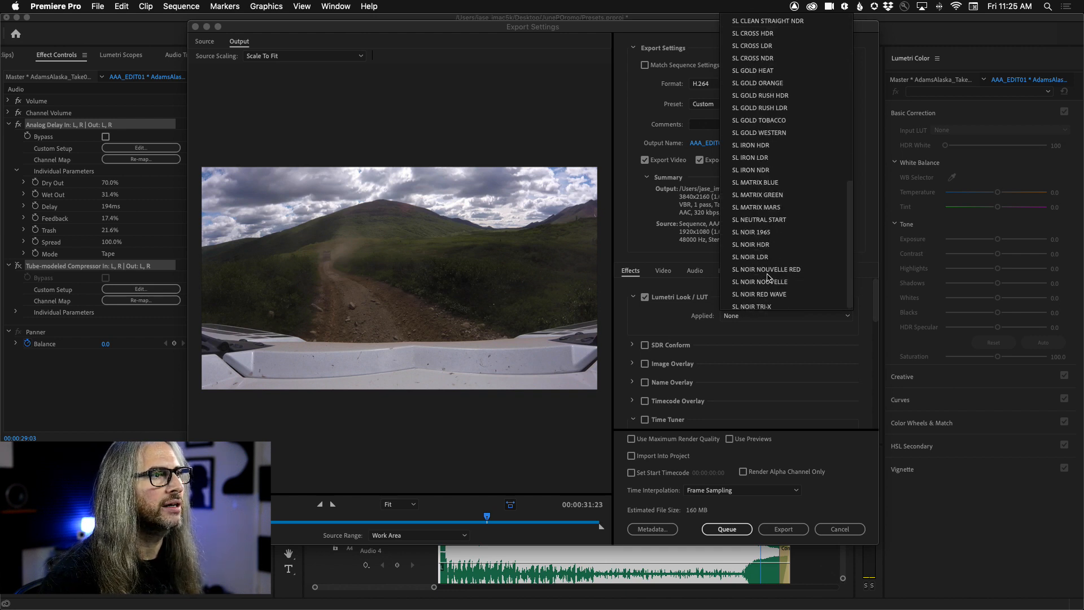
pyautogui.click(777, 85)
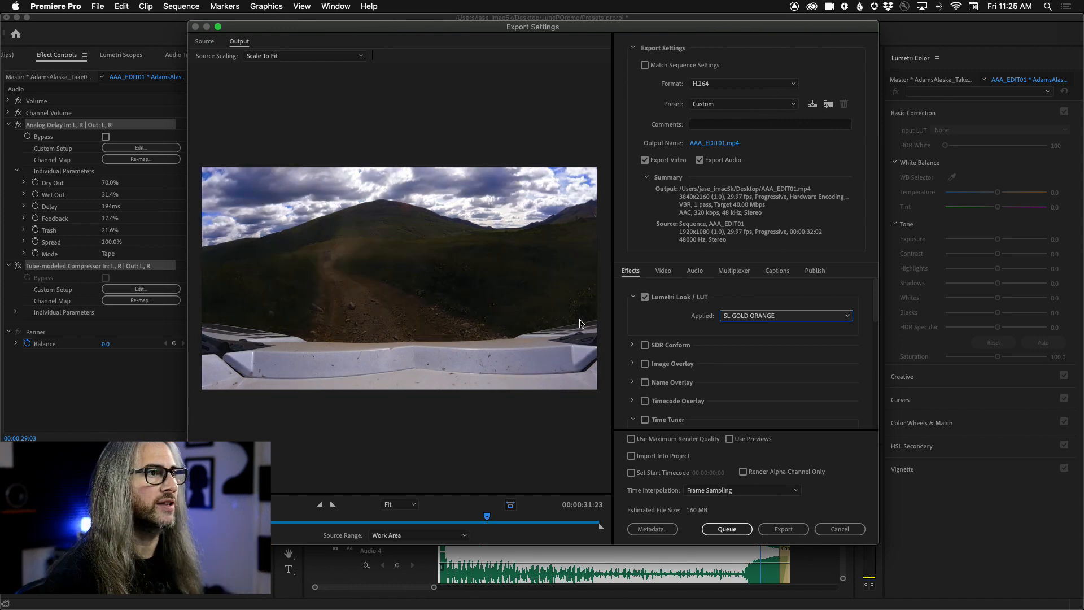
# Step: Switch the Lumetri Look / LUT export effect off and on to compare the image, leaving it disabled
pyautogui.click(645, 300)
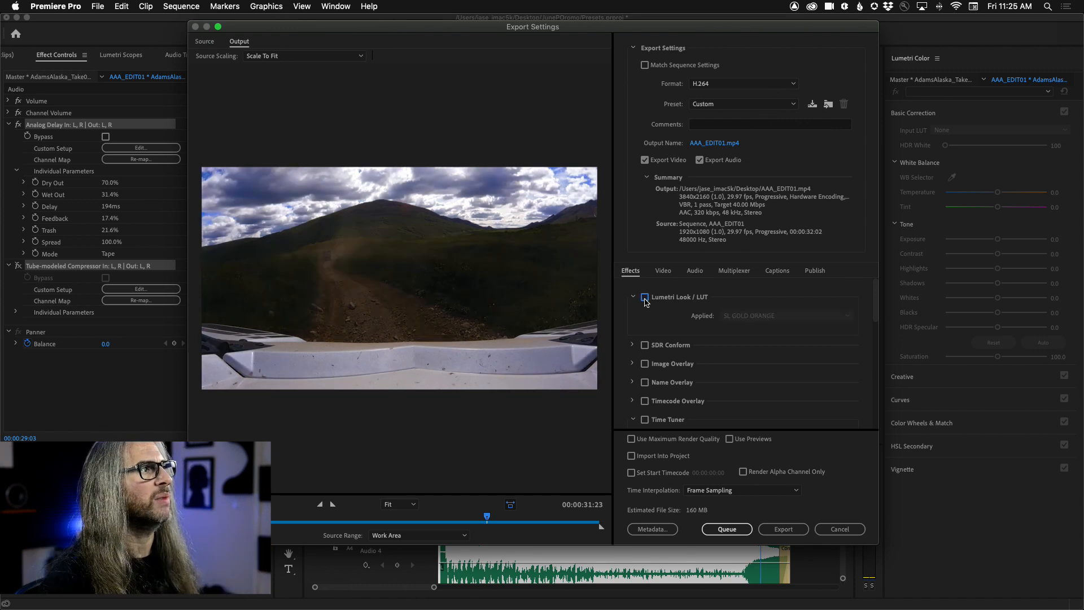
pyautogui.click(645, 299)
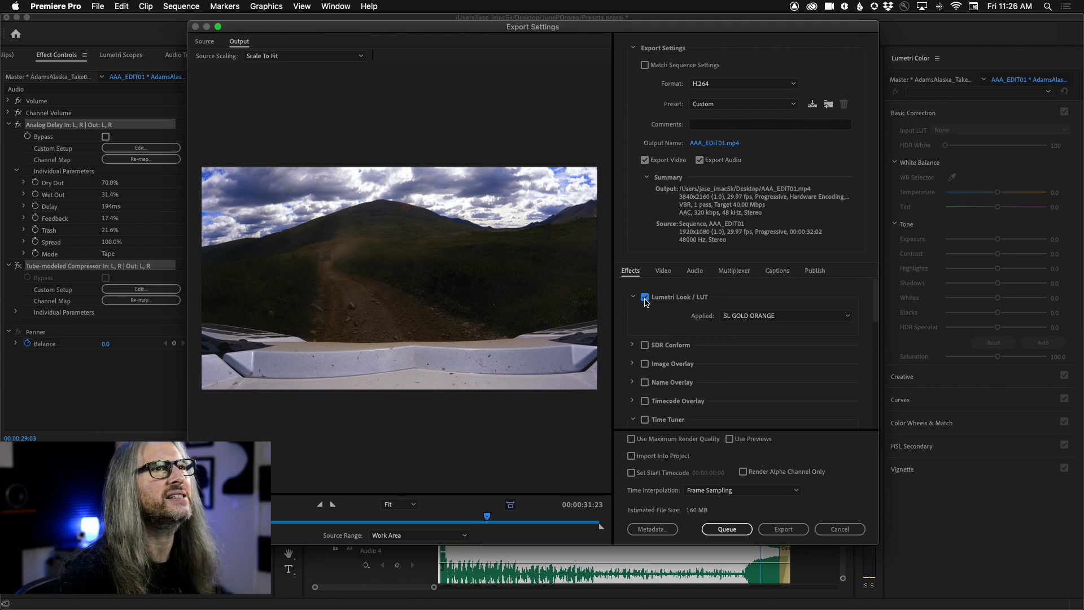
pyautogui.scroll(-2, 647, 302)
pyautogui.scroll(2, 668, 307)
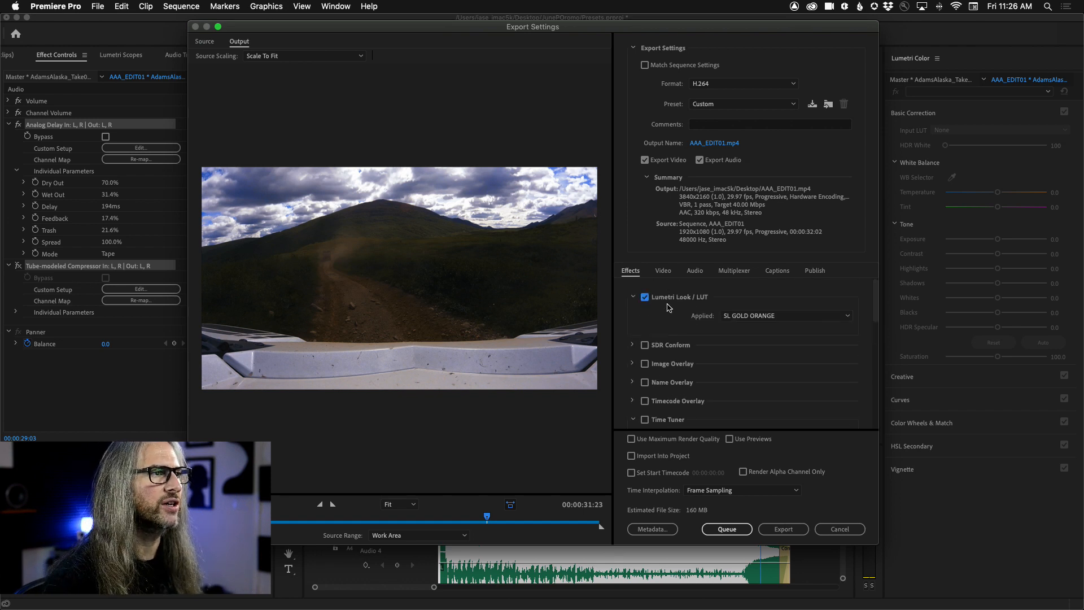
pyautogui.click(646, 298)
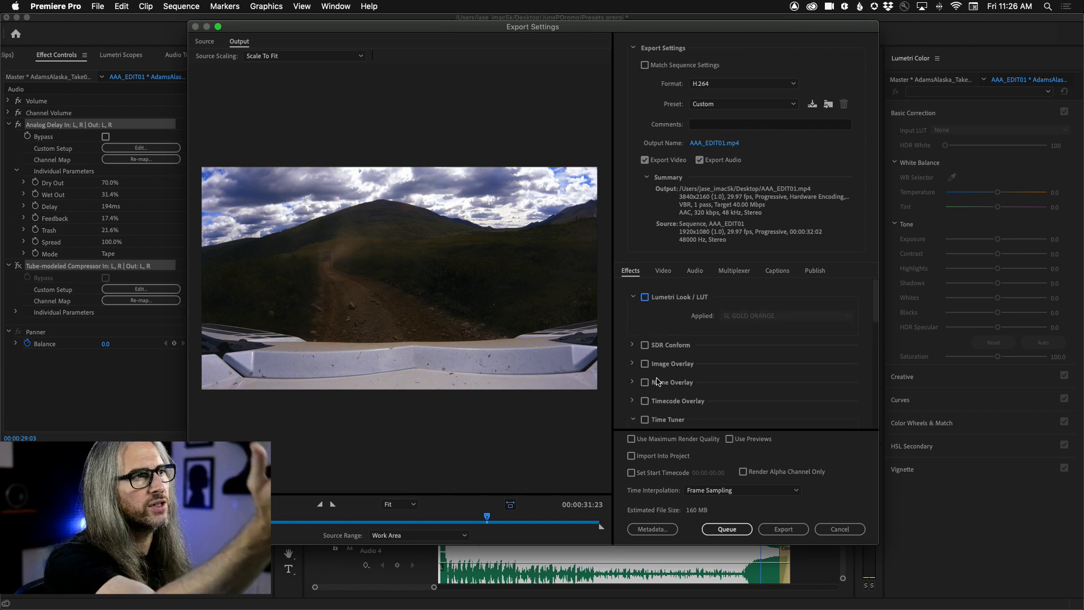